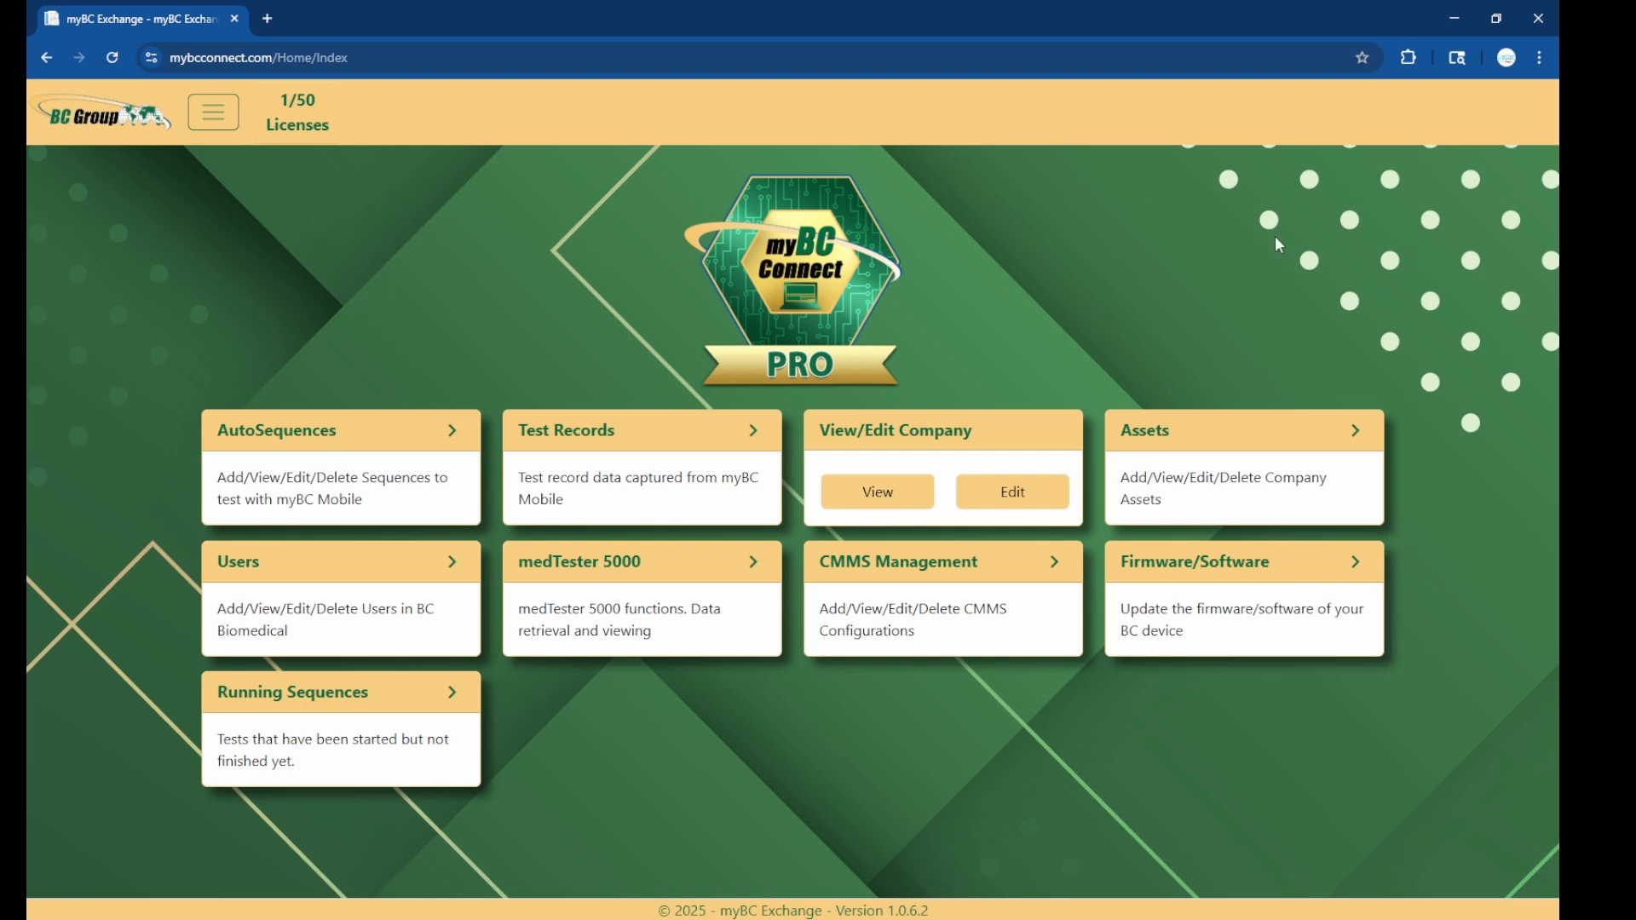
# Open the AutoSequences list, sort it by sequence name, and duplicate "*NFPA99 Electrical Safety for SA-2600"
pyautogui.click(294, 434)
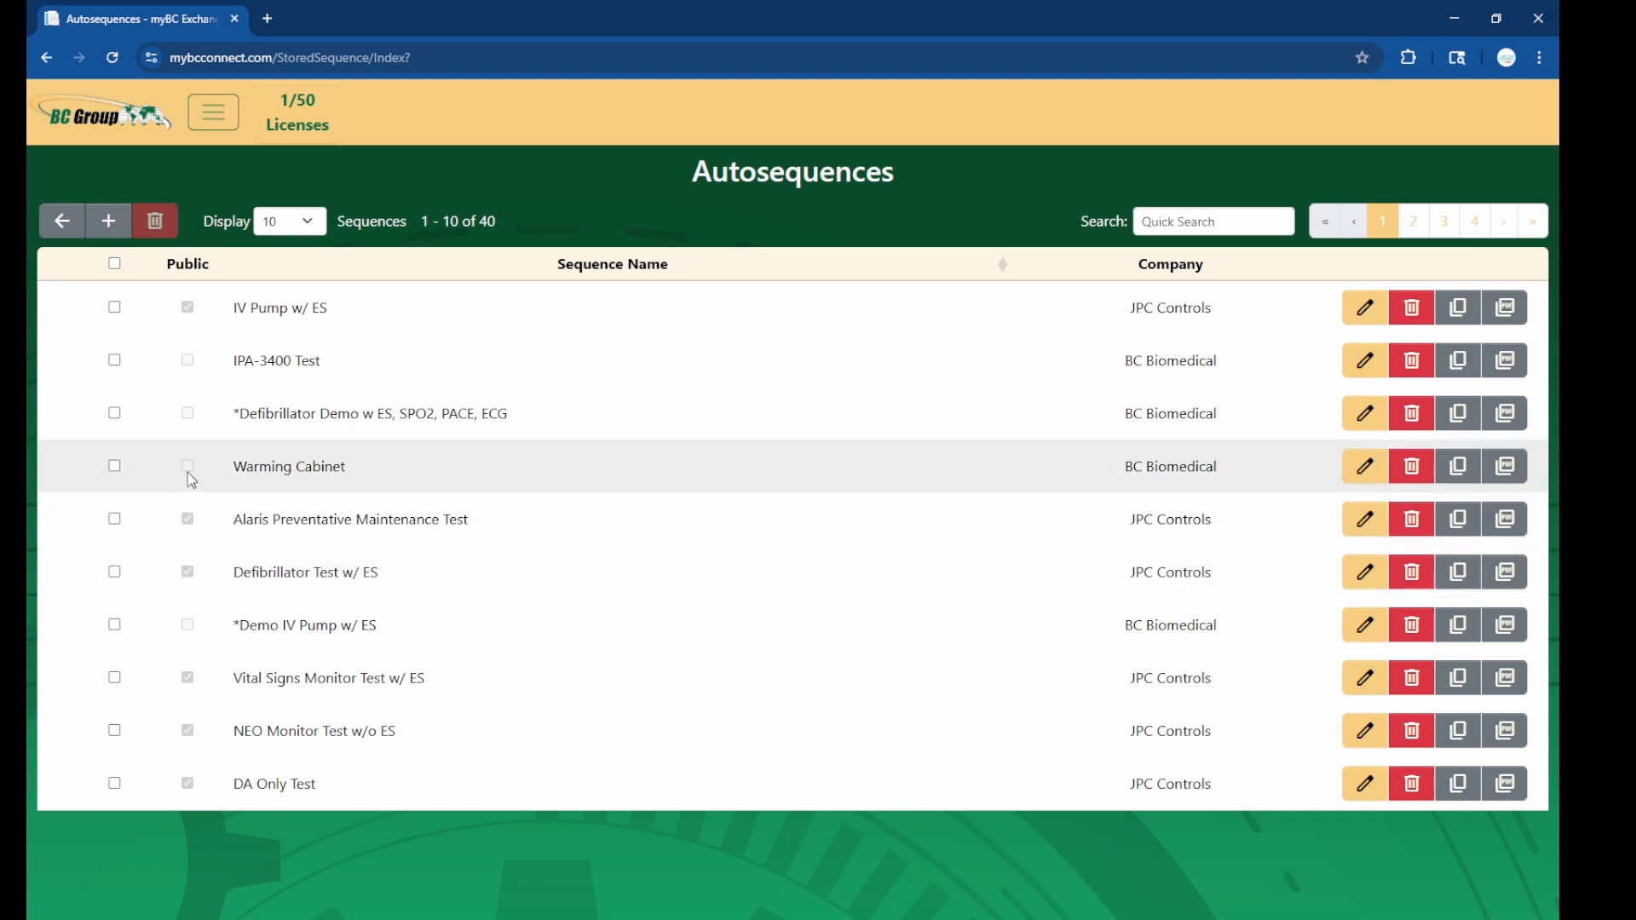
pyautogui.click(1204, 217)
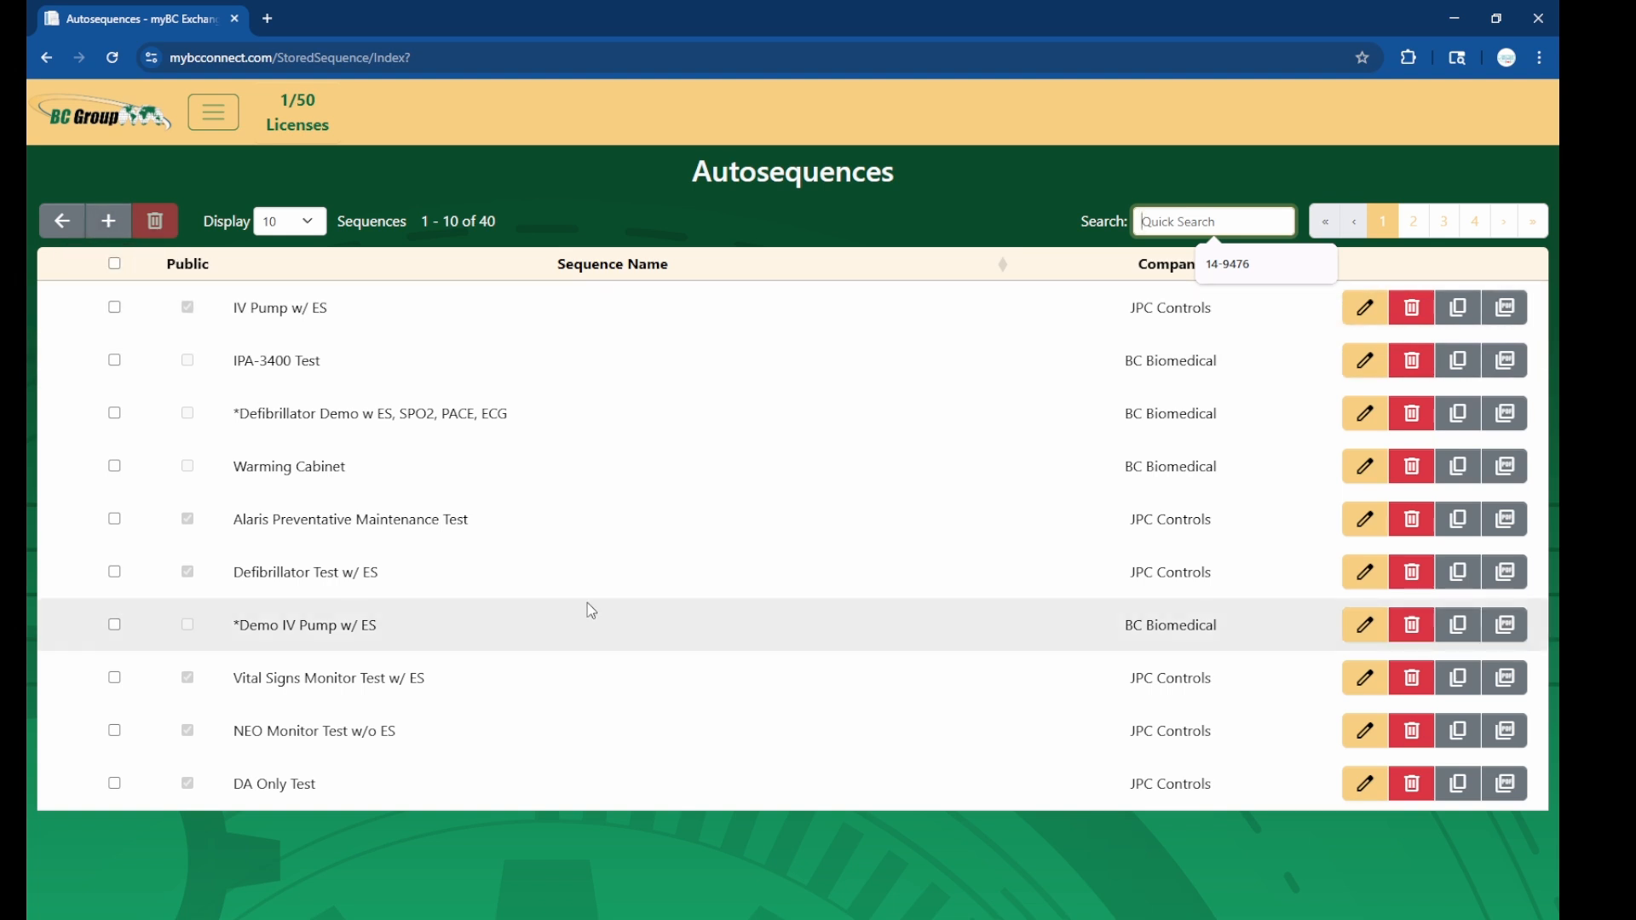
pyautogui.click(435, 272)
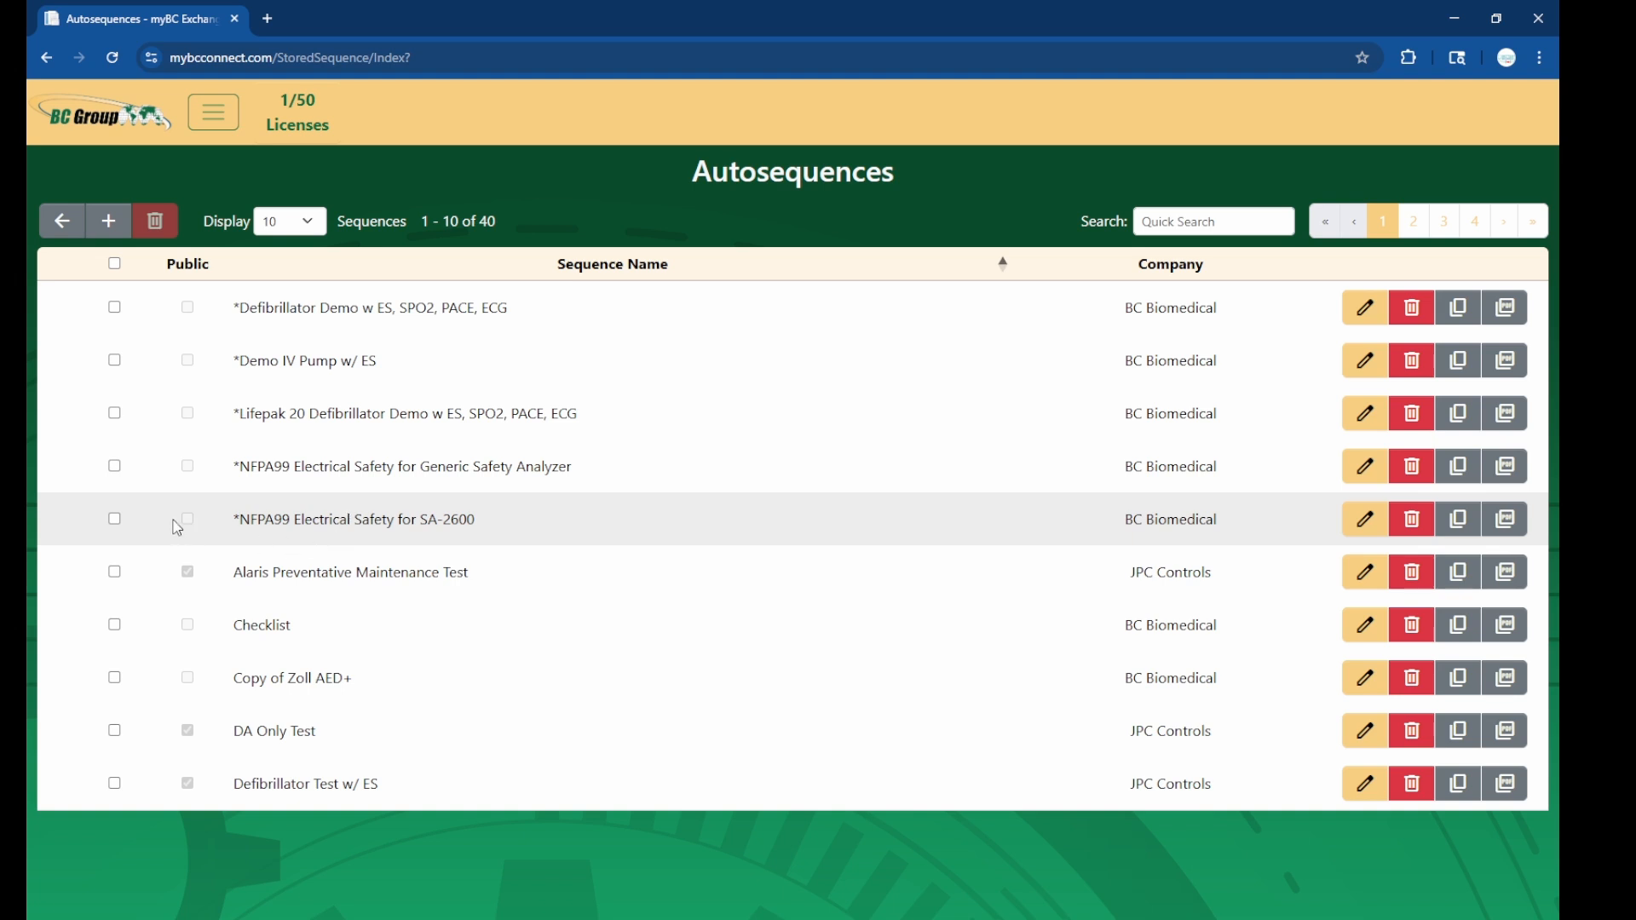
pyautogui.click(1457, 523)
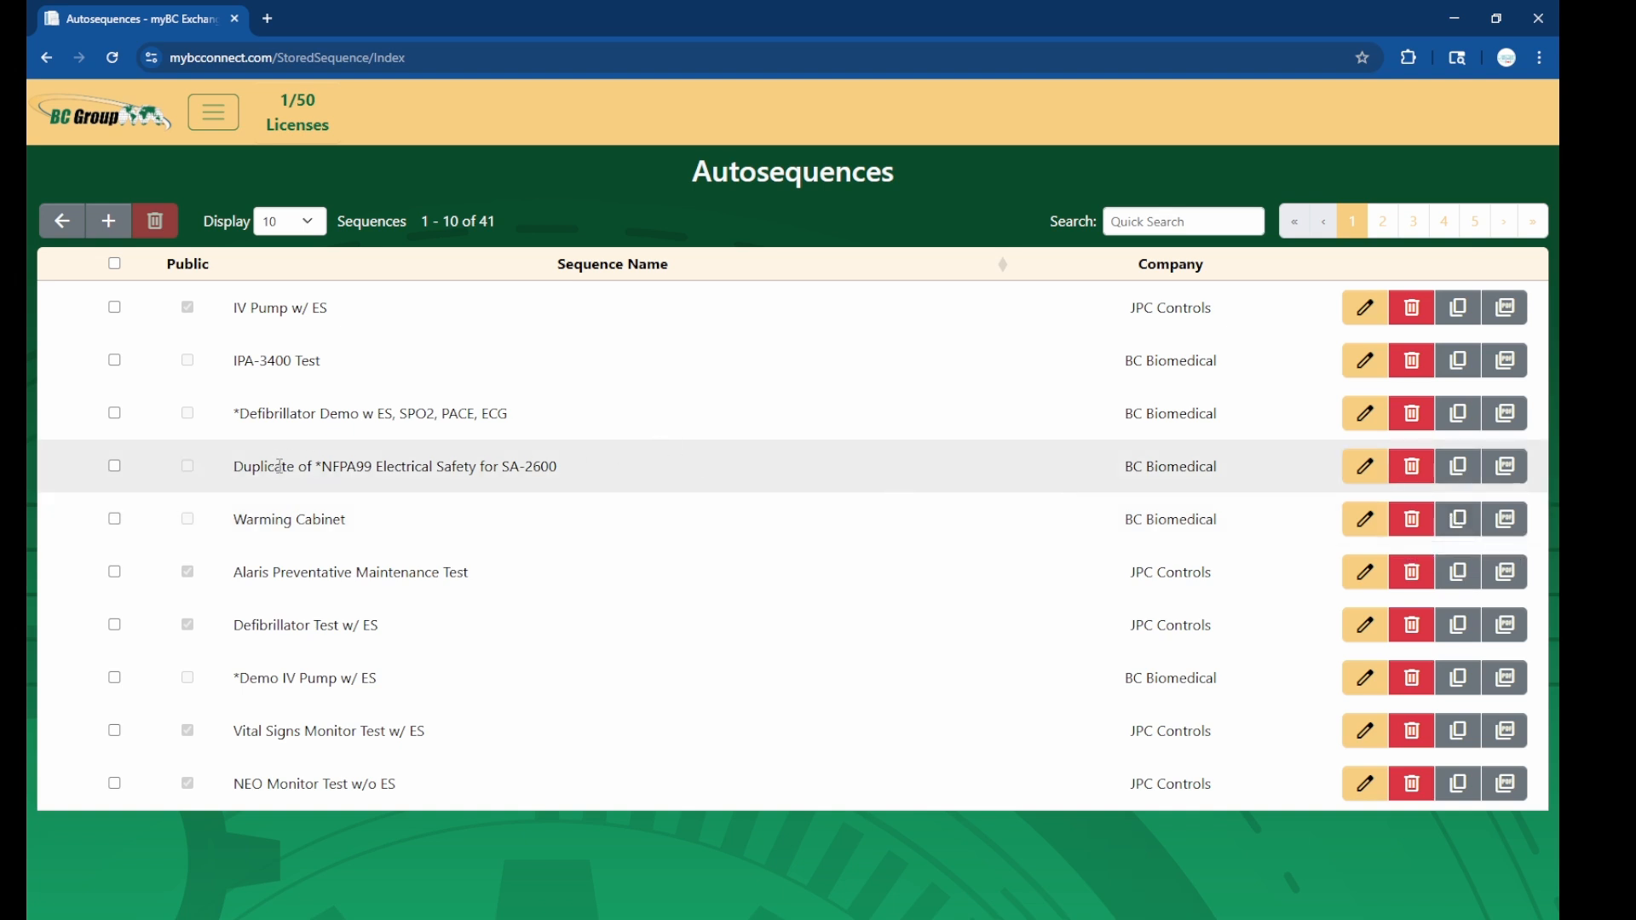
# Open the duplicated SA-2600 electrical safety sequence for editing and rename it "Warming Cabinet"
pyautogui.click(1363, 471)
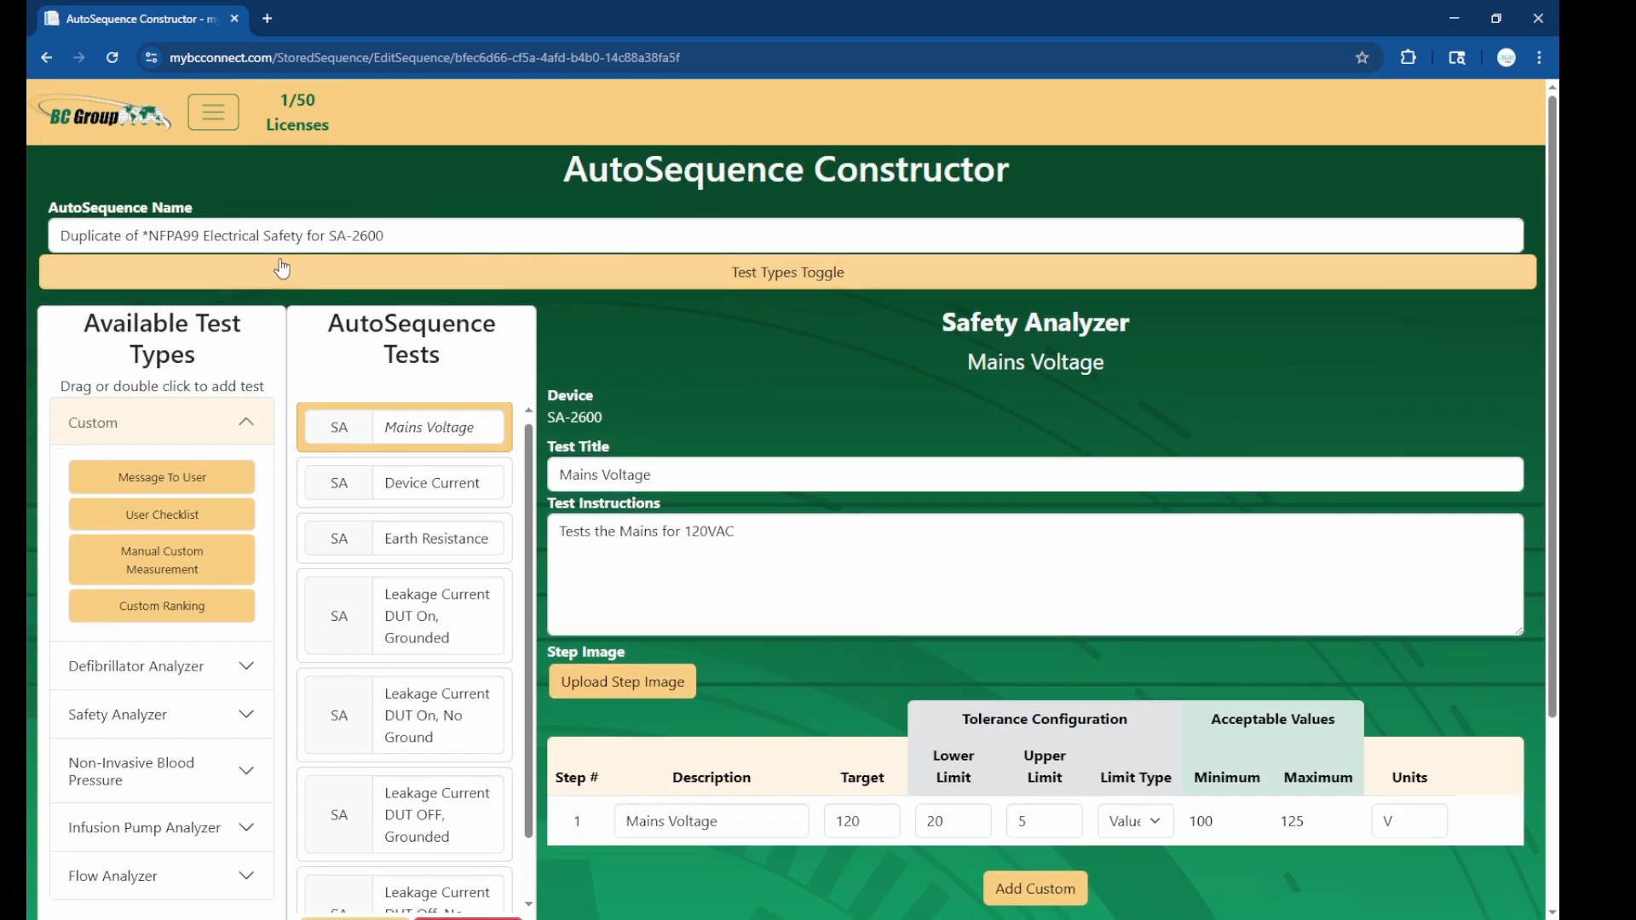
pyautogui.tripleClick(387, 234)
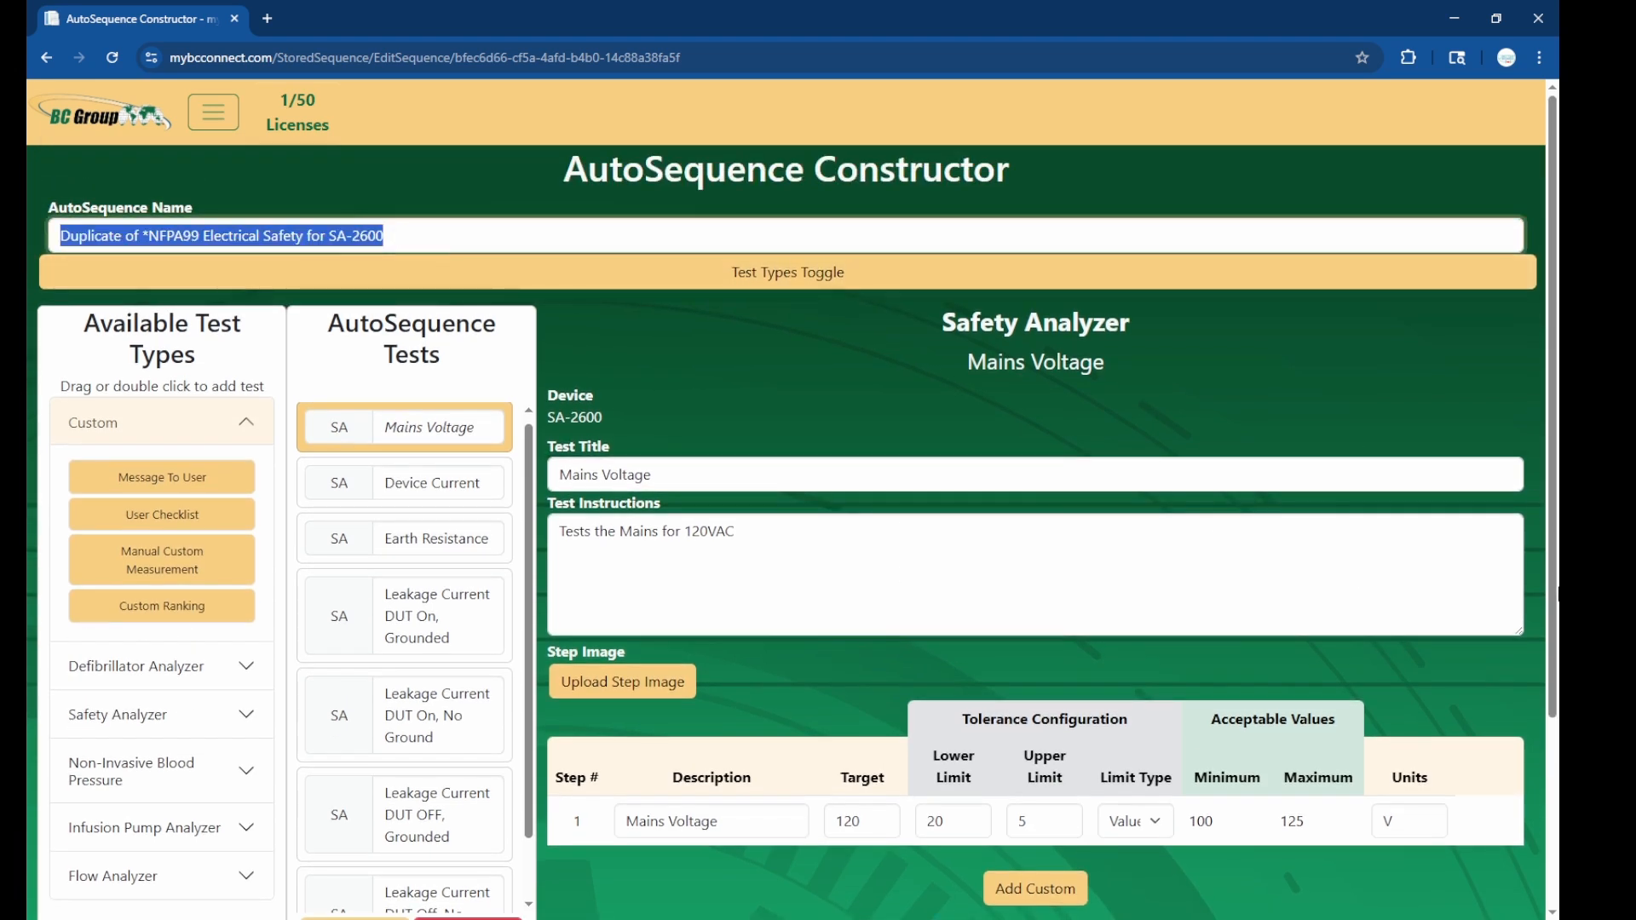
pyautogui.write('War')
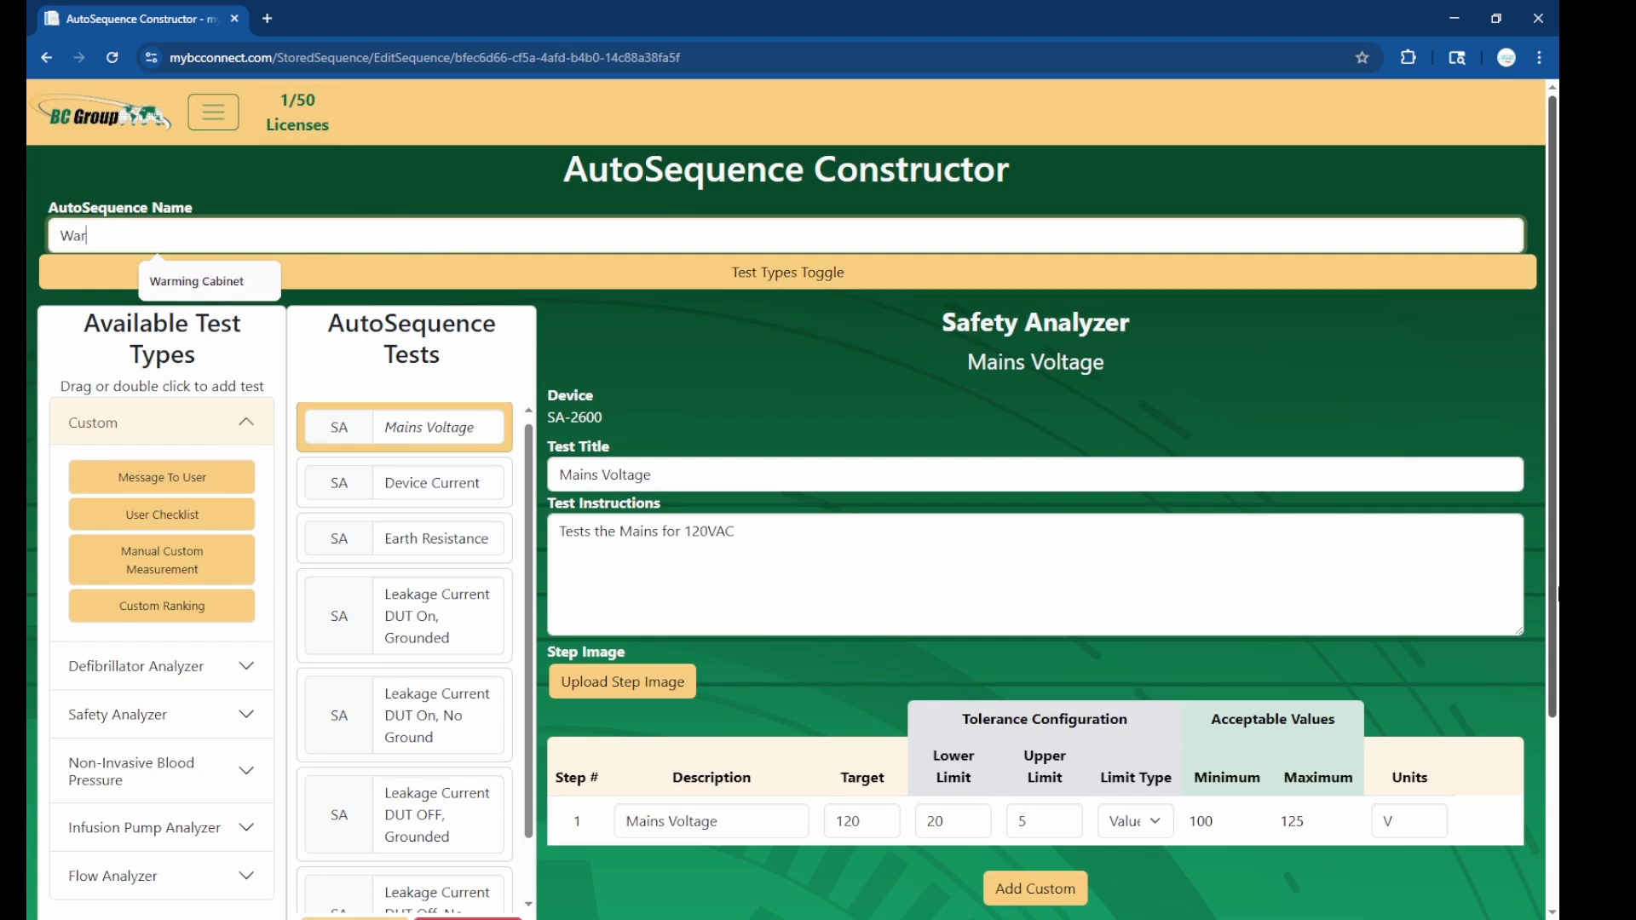
pyautogui.write('ming Cabinet')
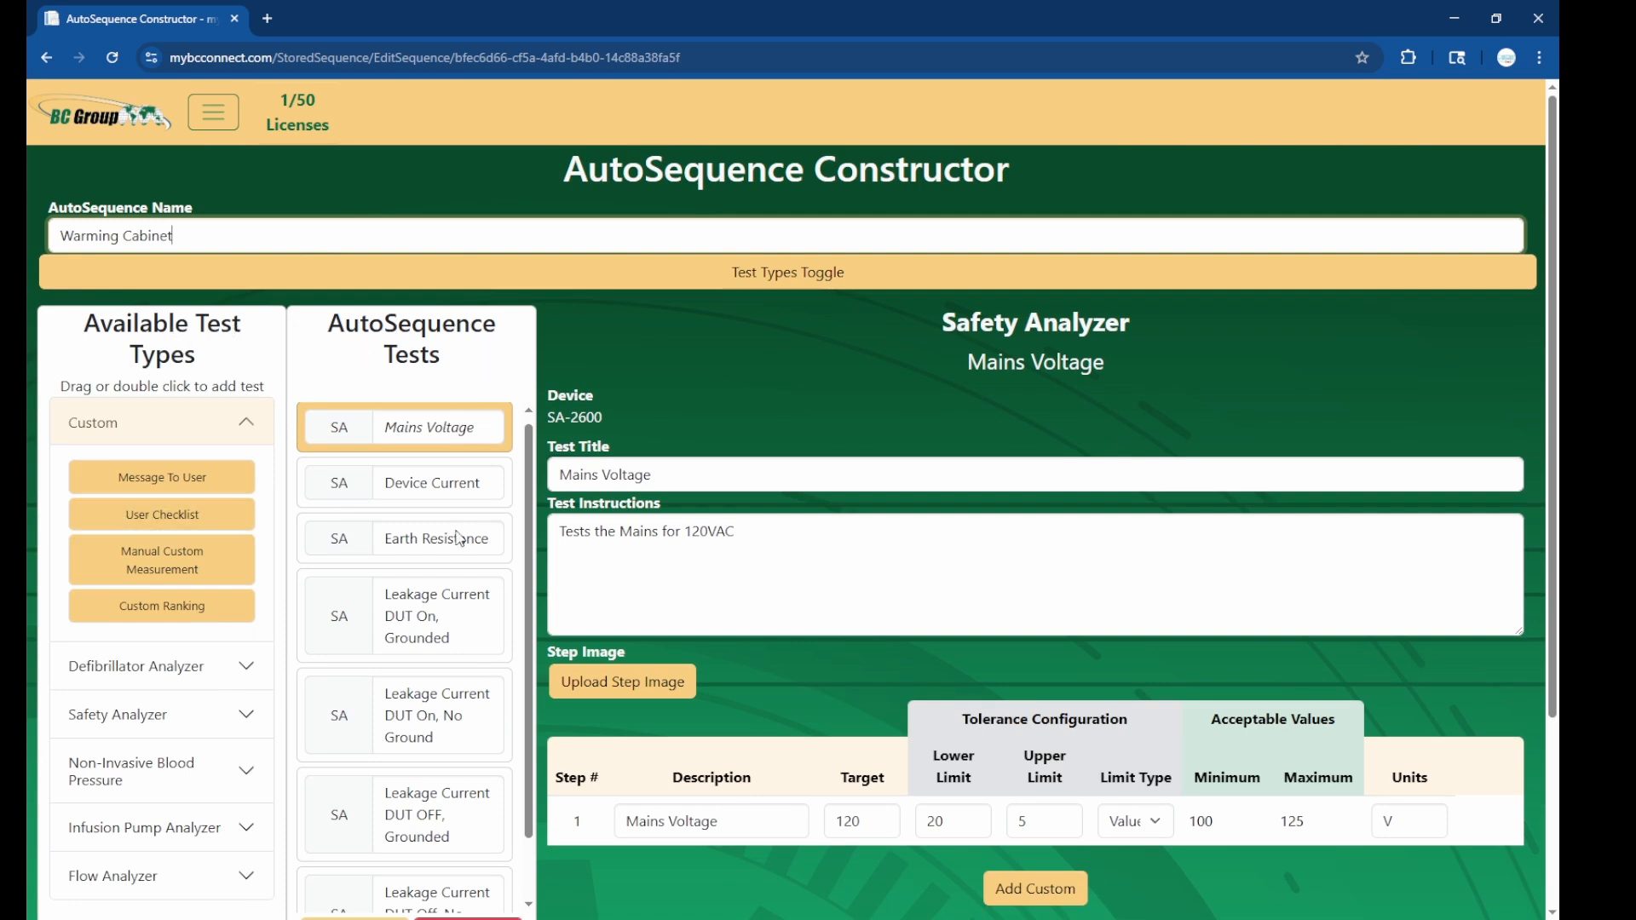
# Add a Message To User test titled "Physical Inspection" with the message "Ensure the device isn't contaminated before testing."
pyautogui.scroll(-1, 448, 685)
pyautogui.scroll(-3, 478, 525)
pyautogui.scroll(3, 474, 522)
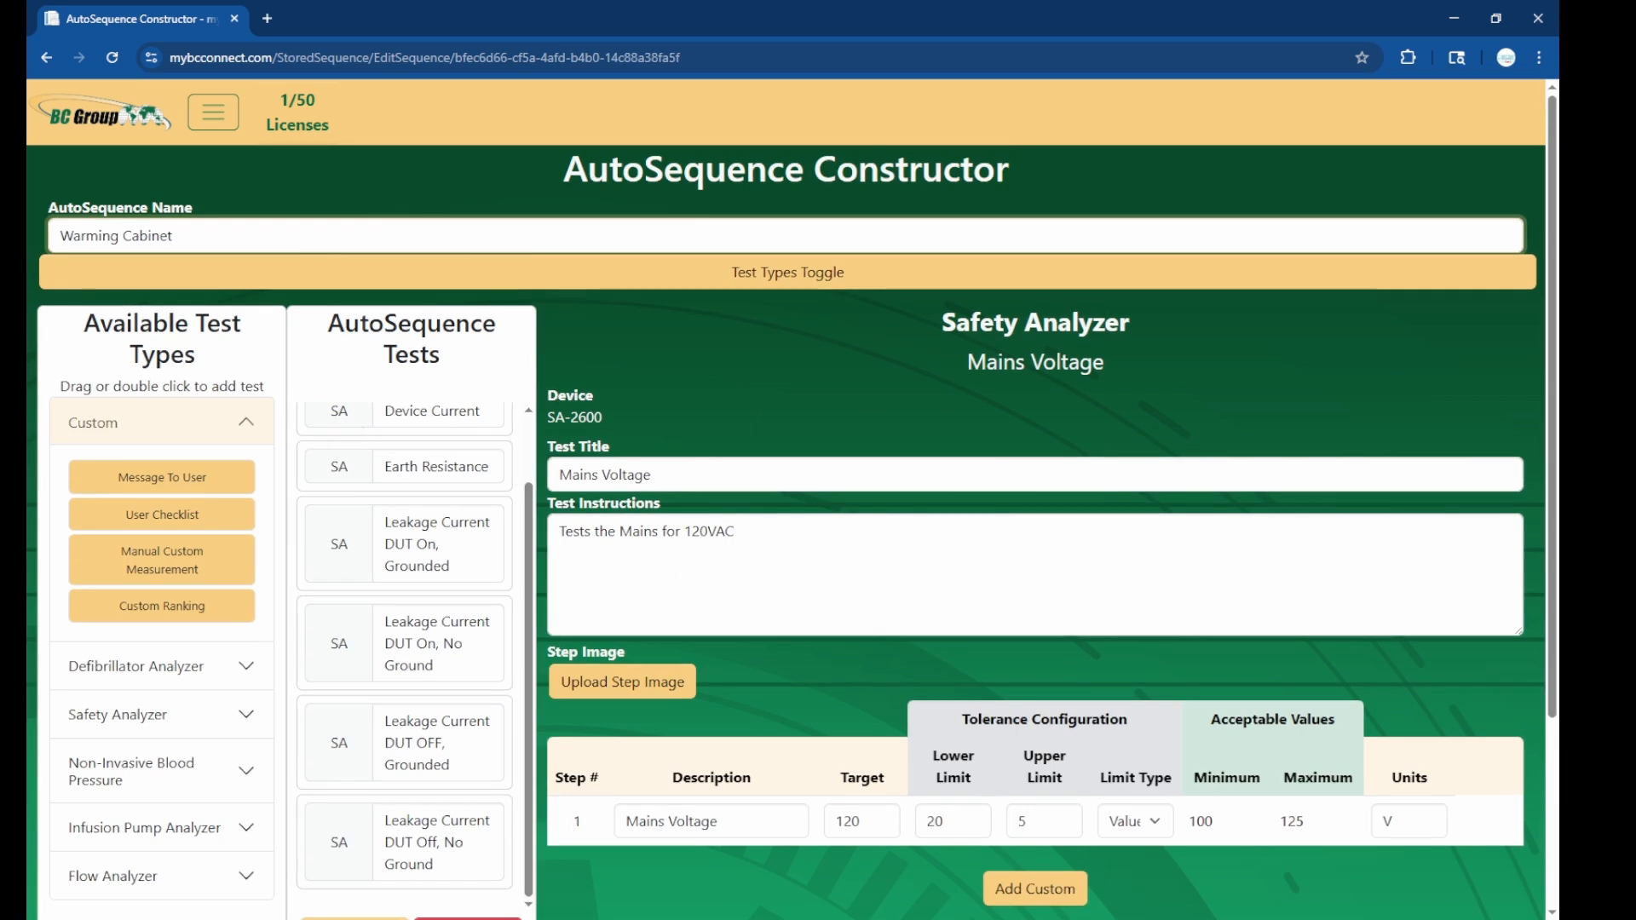
pyautogui.scroll(-1, 392, 490)
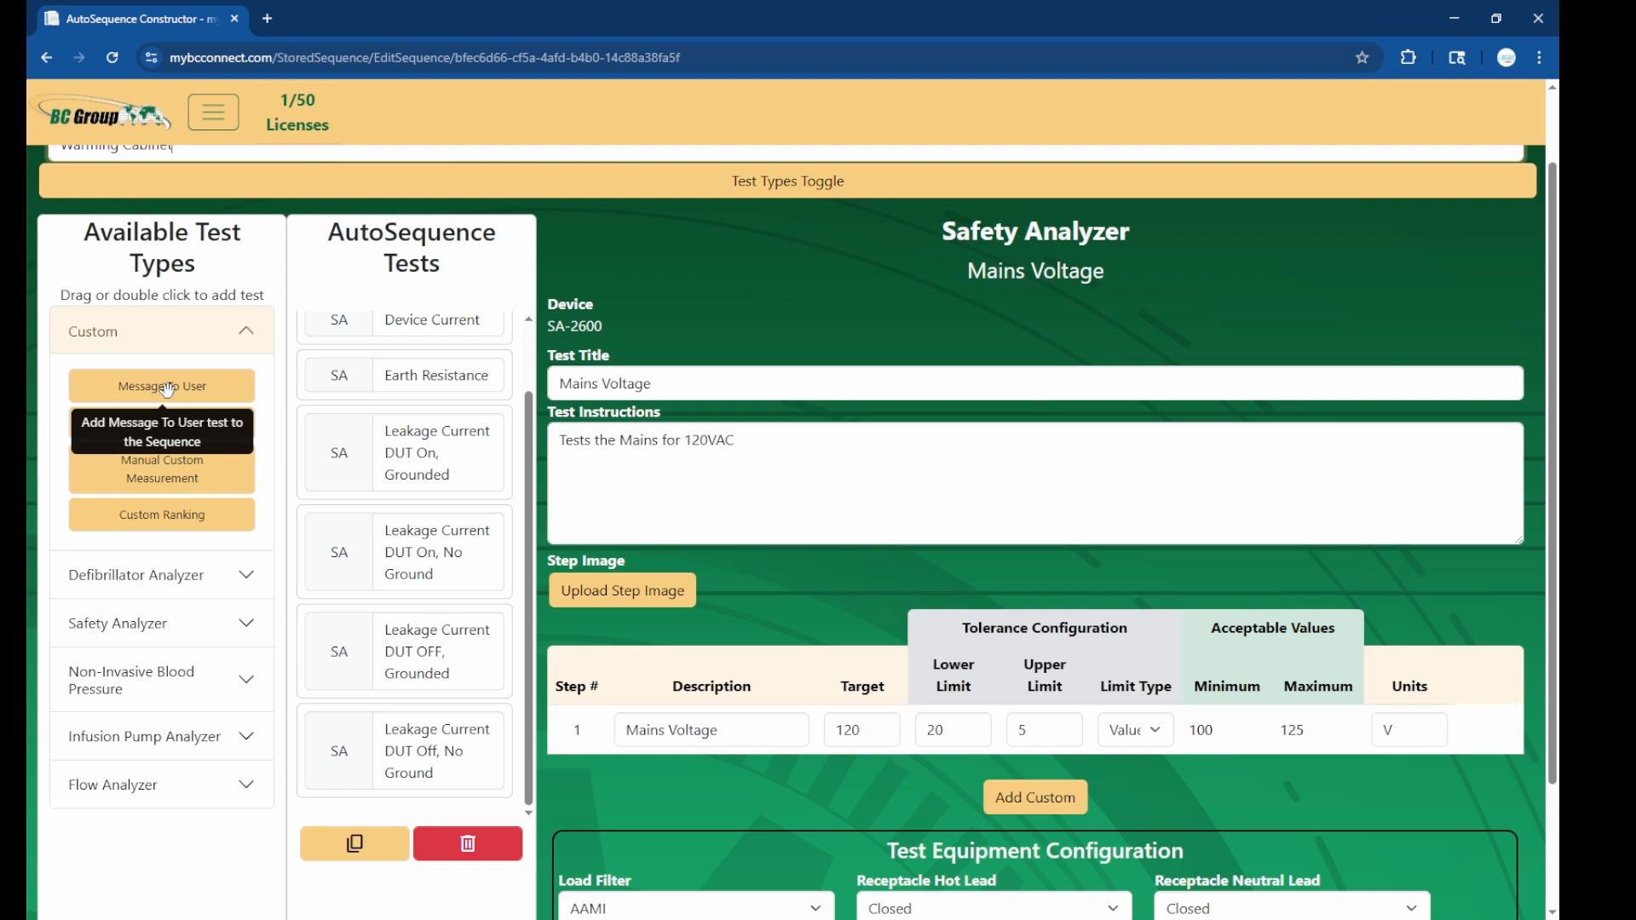
pyautogui.moveTo(167, 390); pyautogui.dragTo(423, 792)
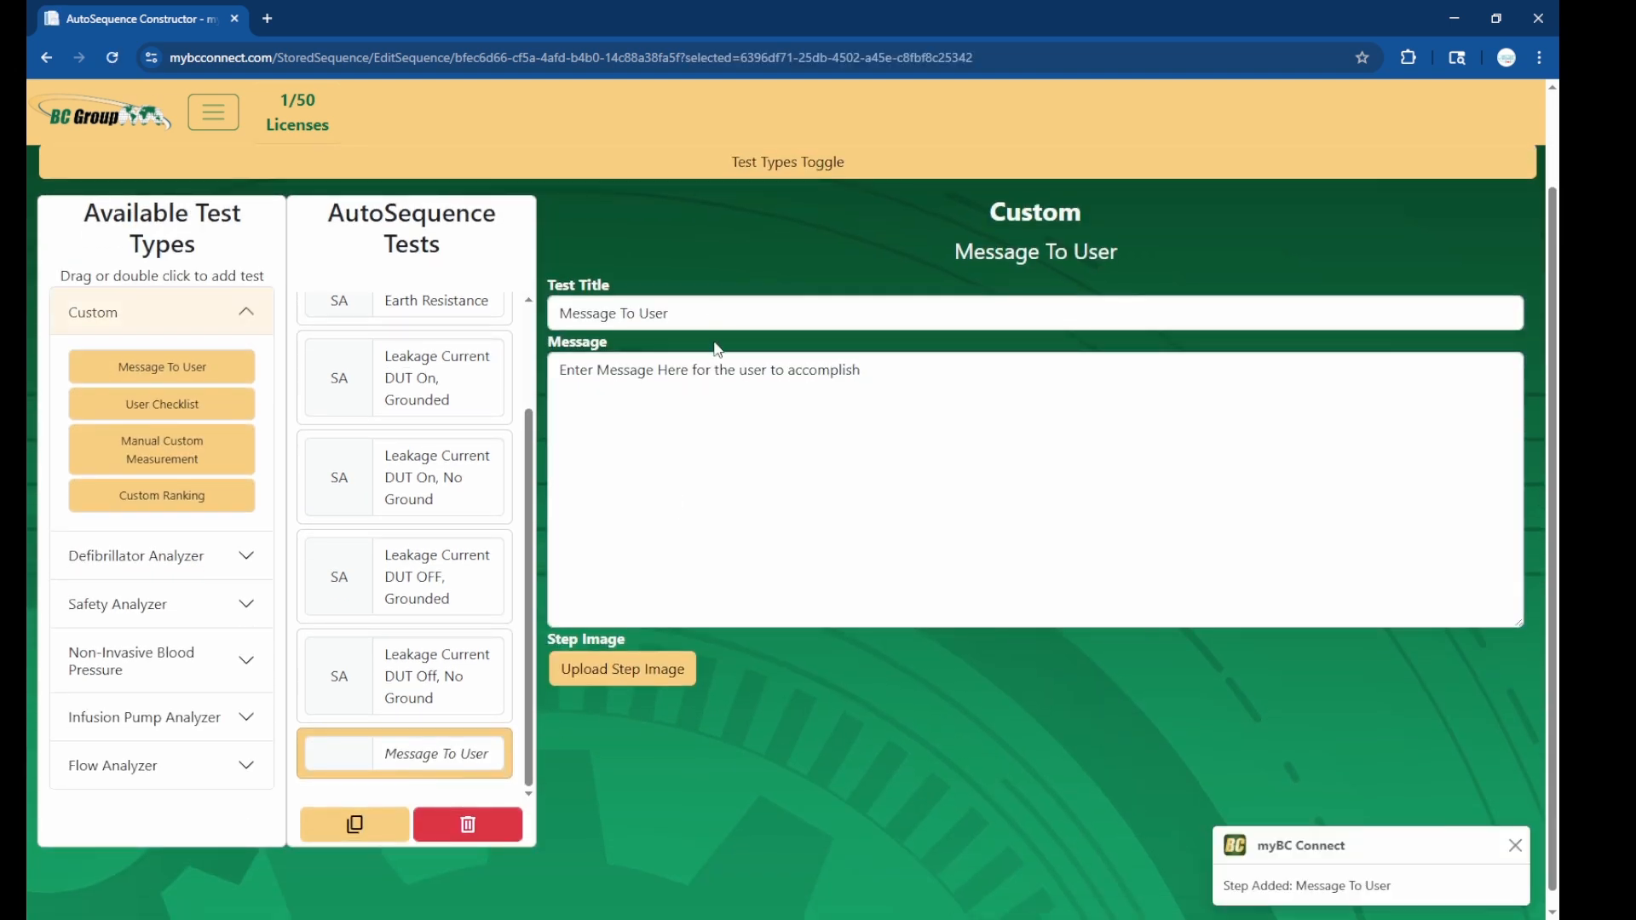
pyautogui.tripleClick(704, 314)
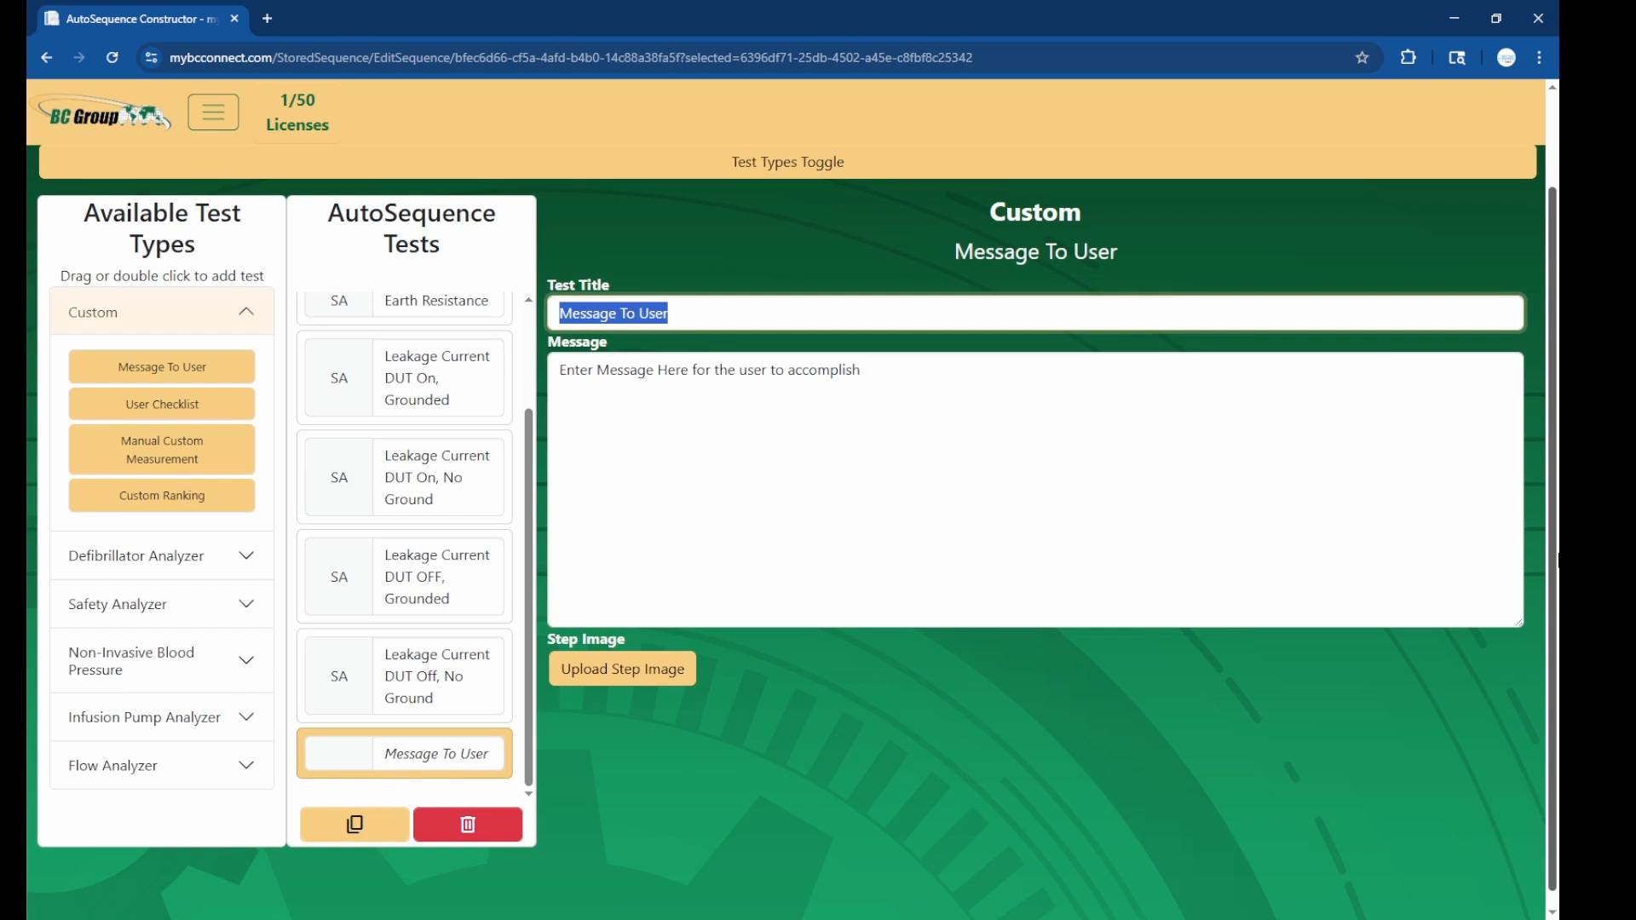
pyautogui.write('Physica')
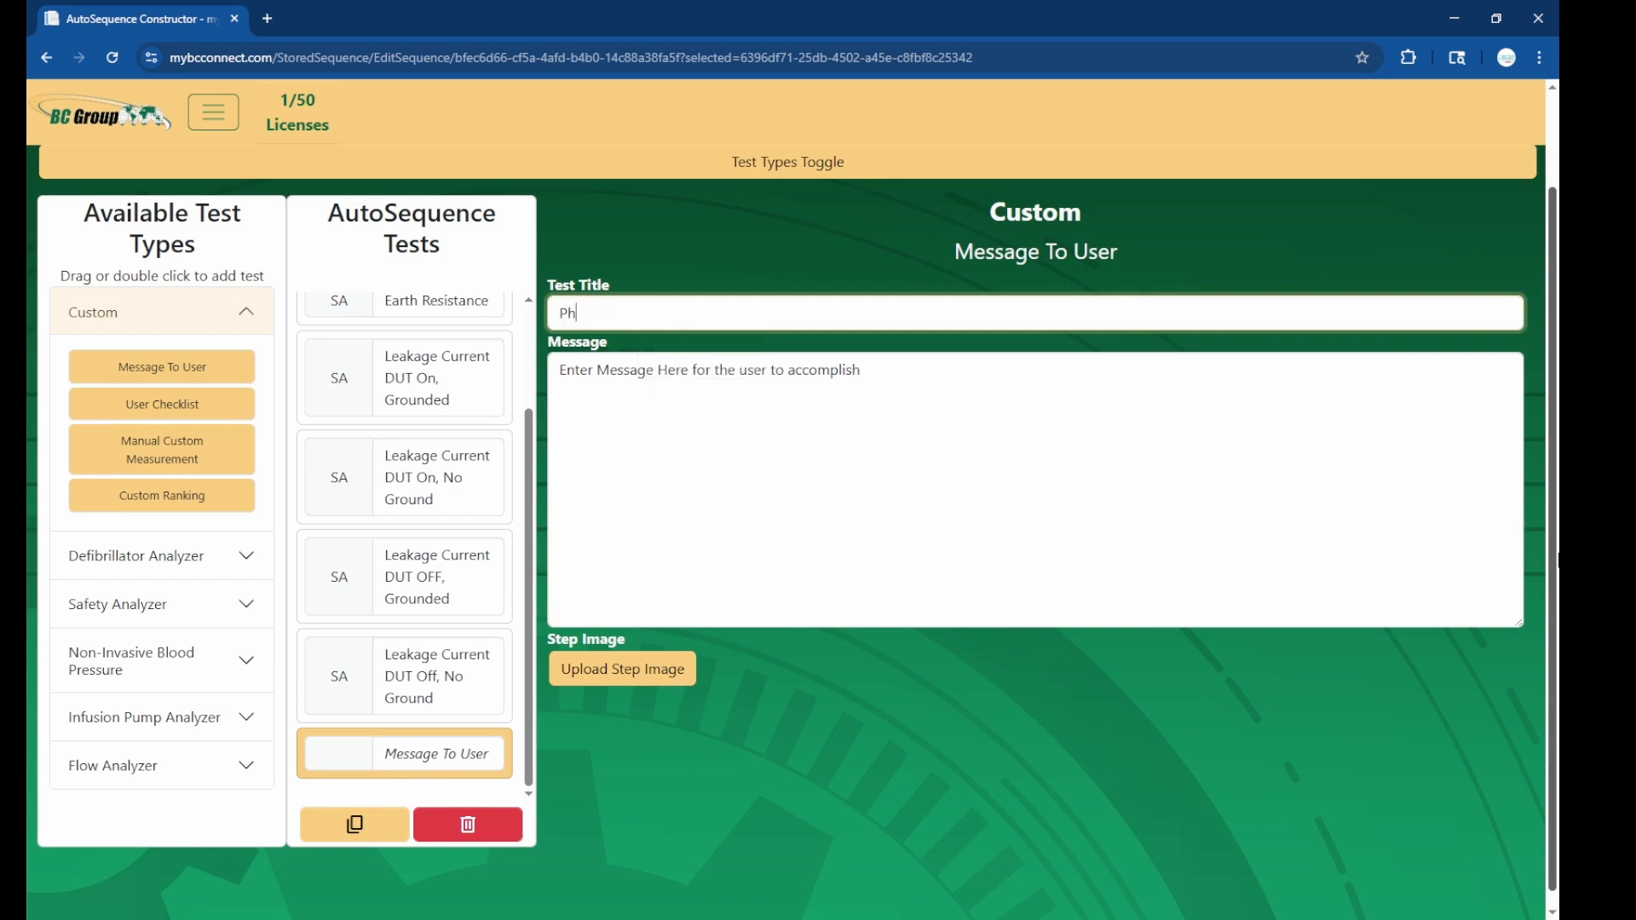
pyautogui.write('l Inspection')
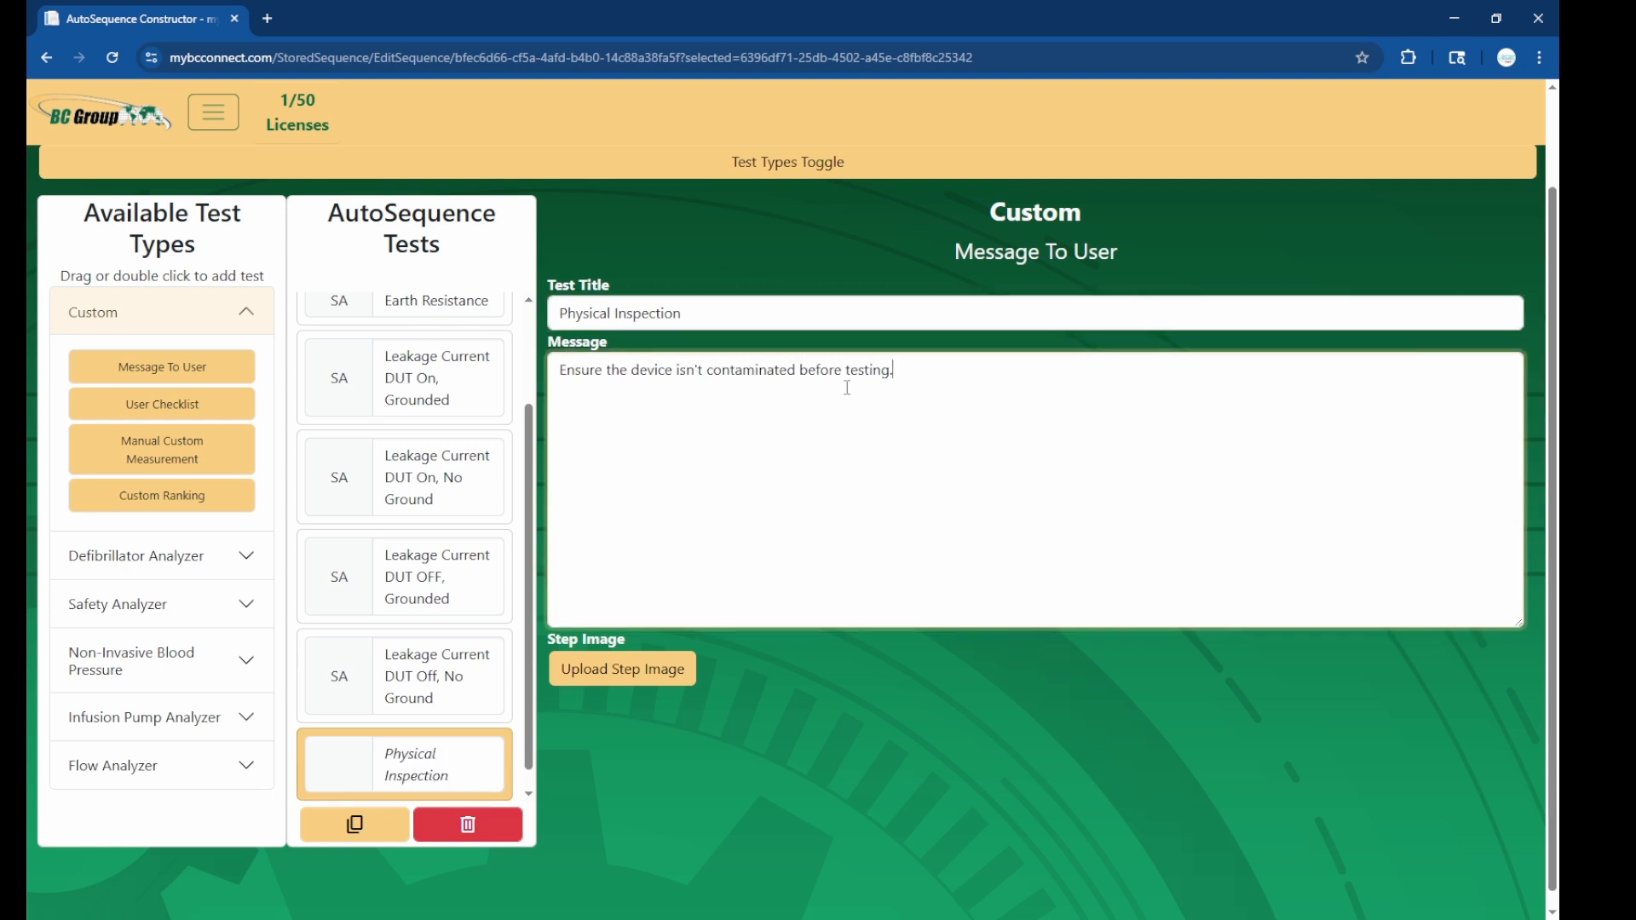
pyautogui.click(969, 707)
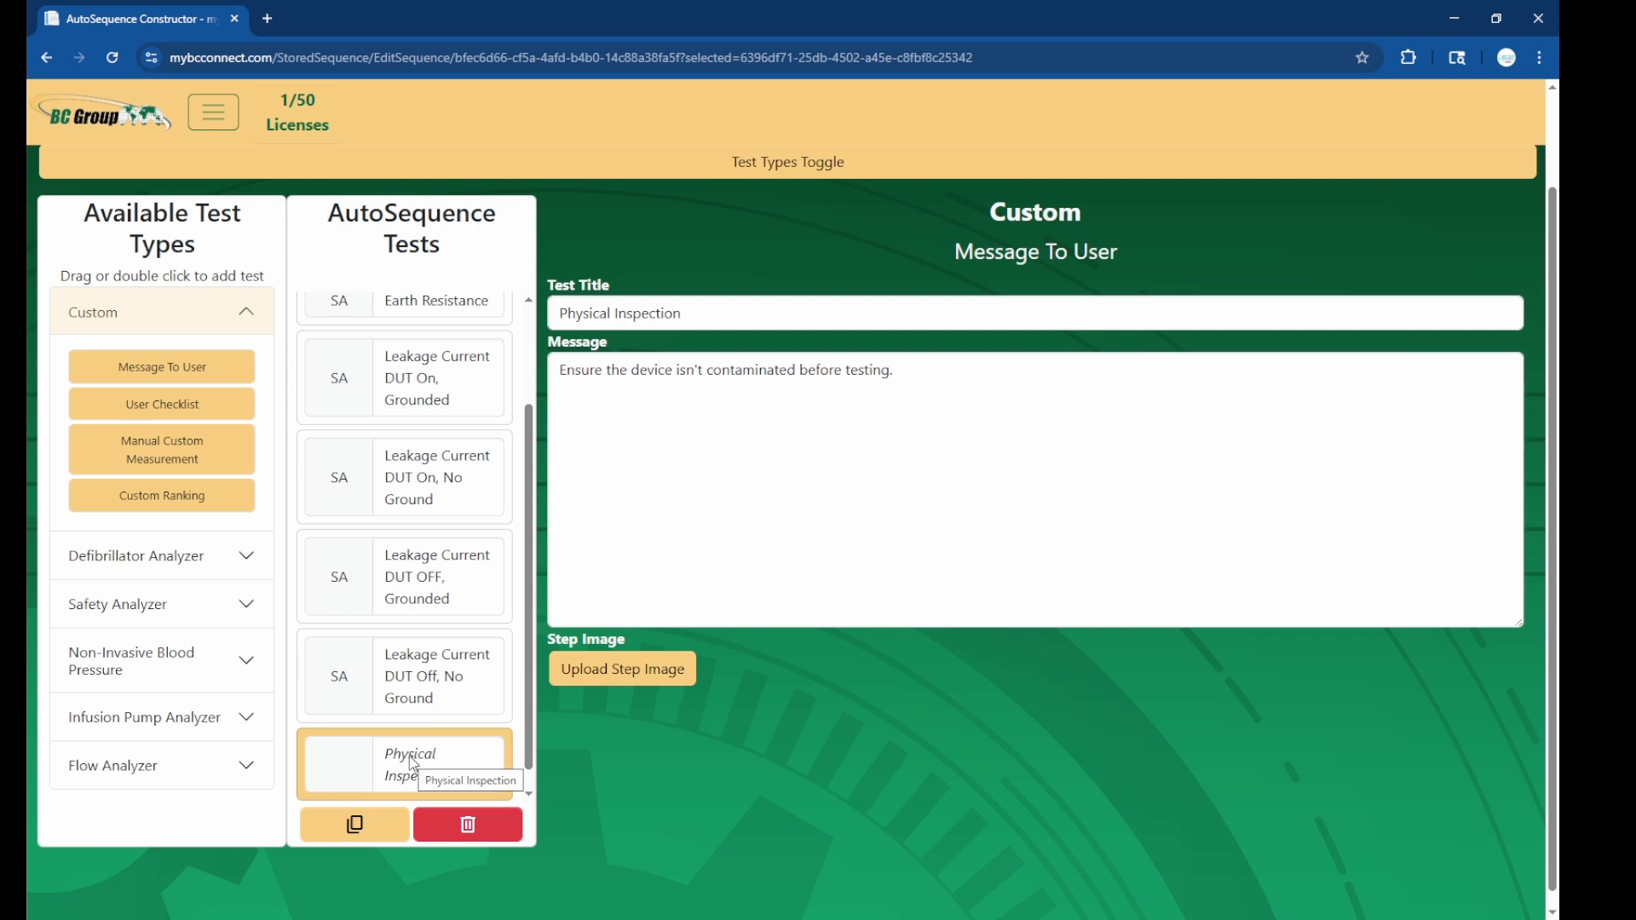
# Move the Physical Inspection test to the start of the sequence, above Mains Voltage
pyautogui.moveTo(413, 764); pyautogui.dragTo(414, 262)
pyautogui.moveTo(528, 453); pyautogui.dragTo(532, 338)
pyautogui.moveTo(443, 458); pyautogui.dragTo(442, 284)
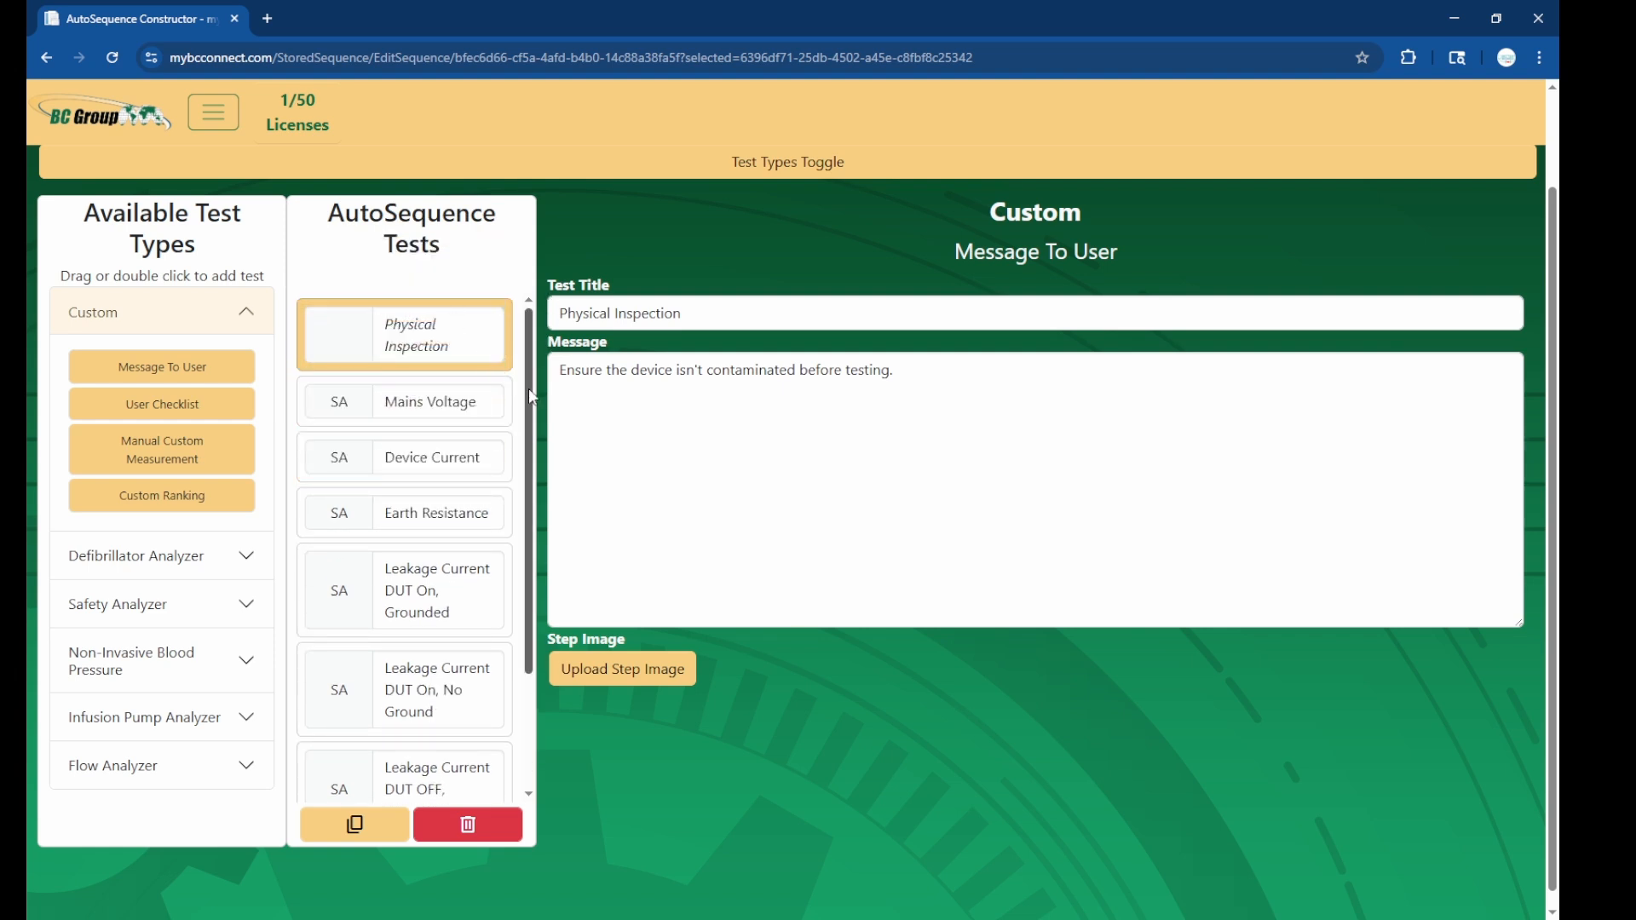
# Add a User Checklist test between Physical Inspection and Mains Voltage and open its settings
pyautogui.tripleClick(650, 486)
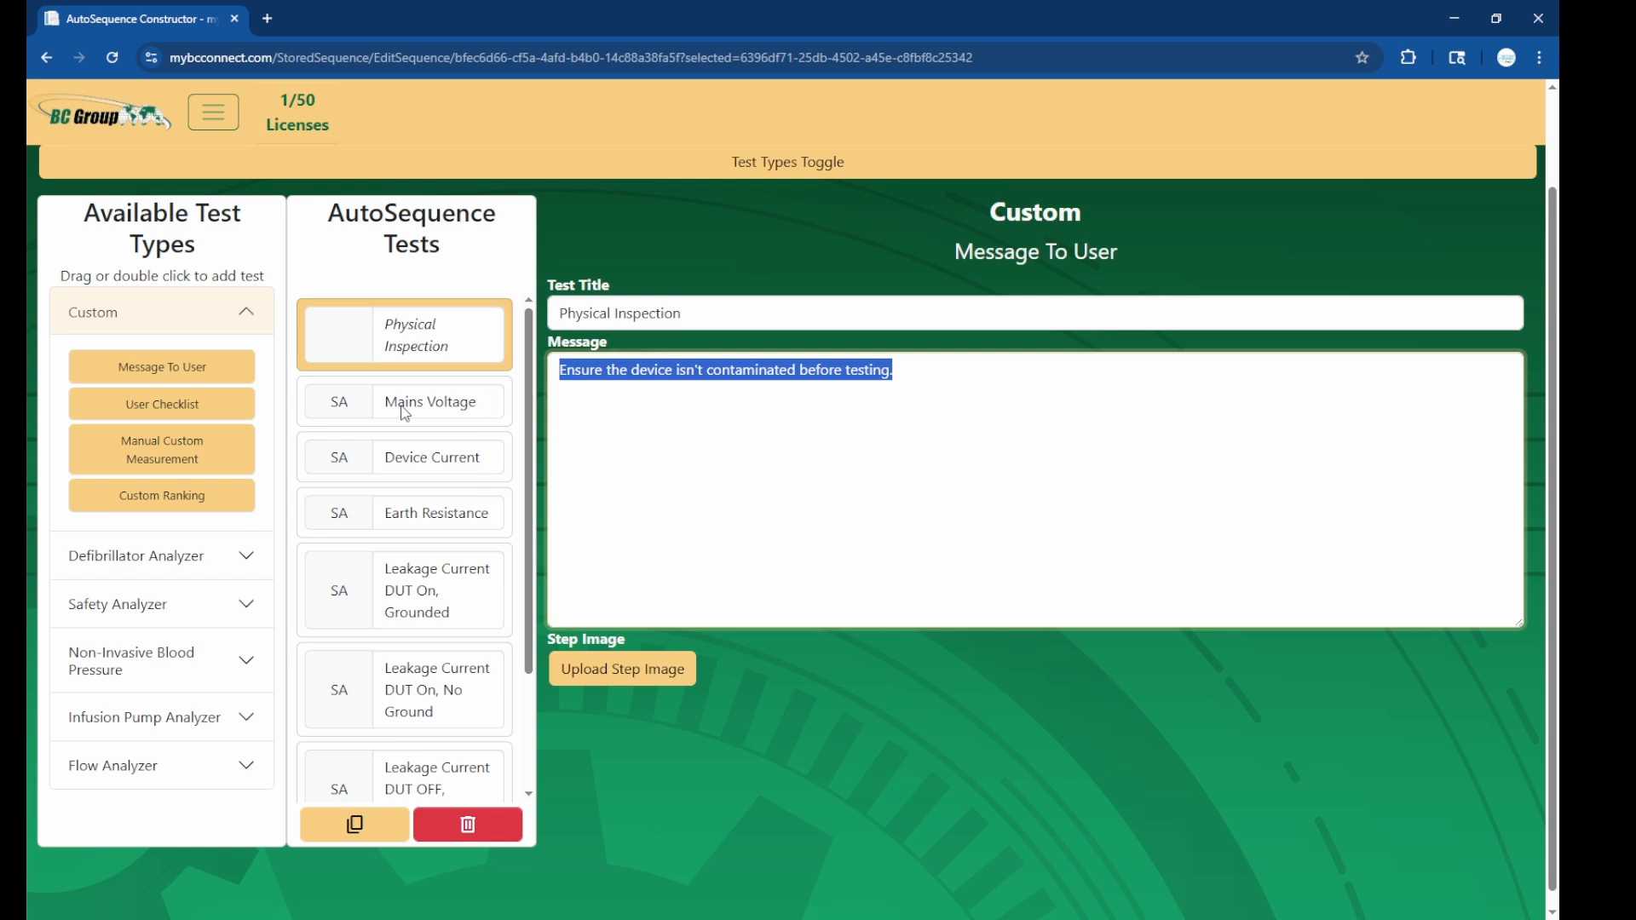
pyautogui.scroll(-3, 425, 518)
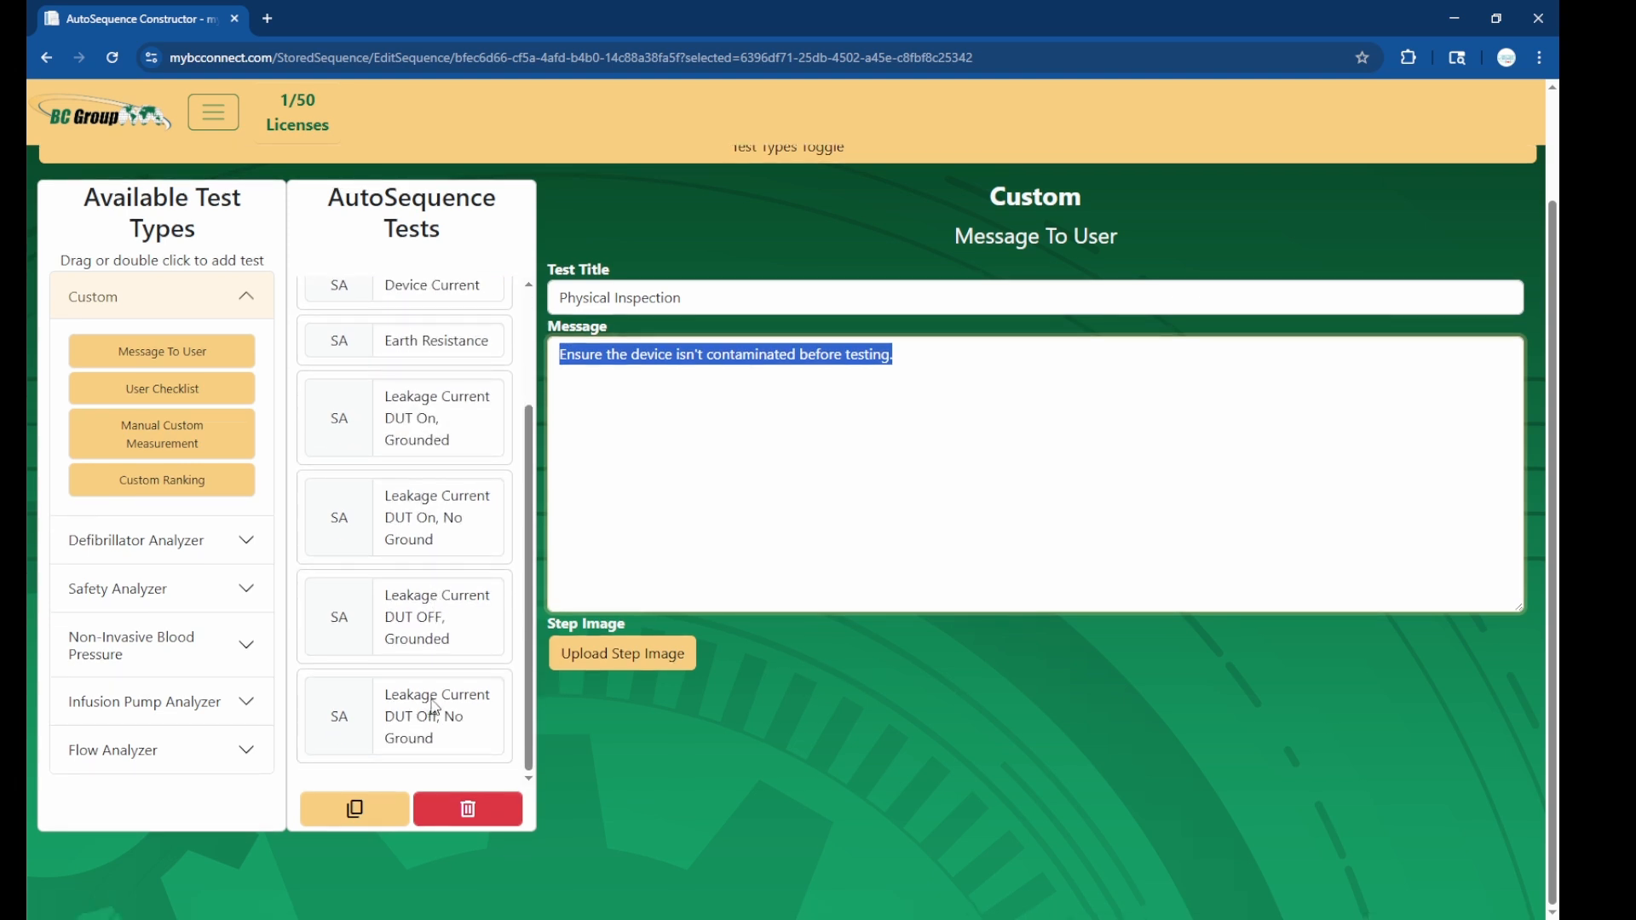
pyautogui.scroll(2, 279, 388)
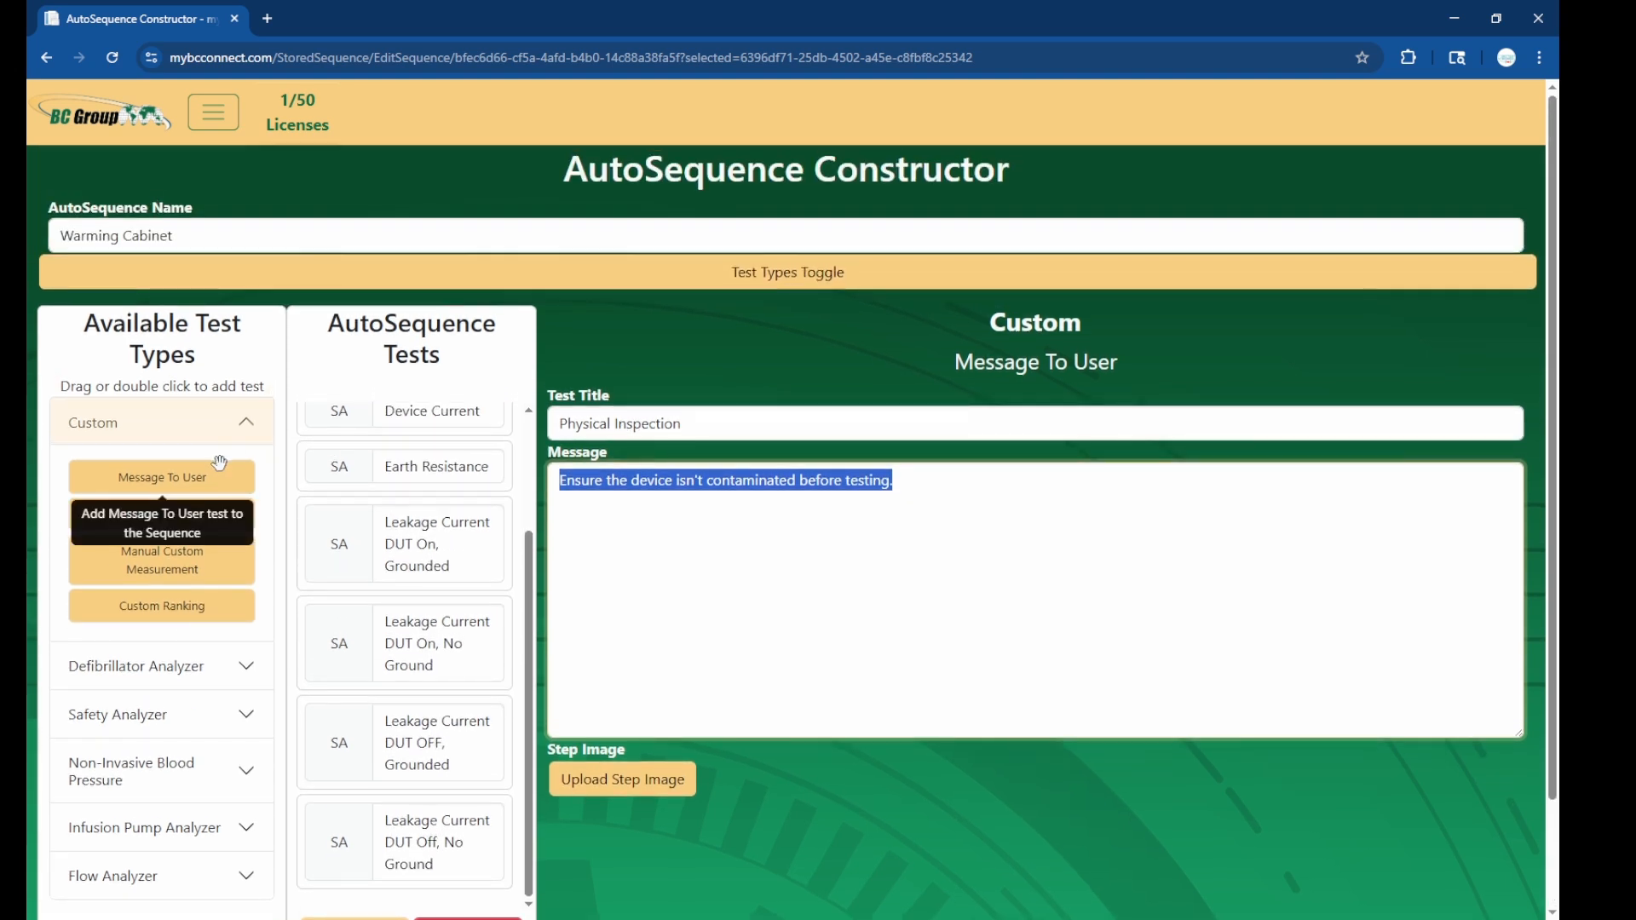
pyautogui.moveTo(175, 512); pyautogui.dragTo(412, 813)
pyautogui.click(446, 322)
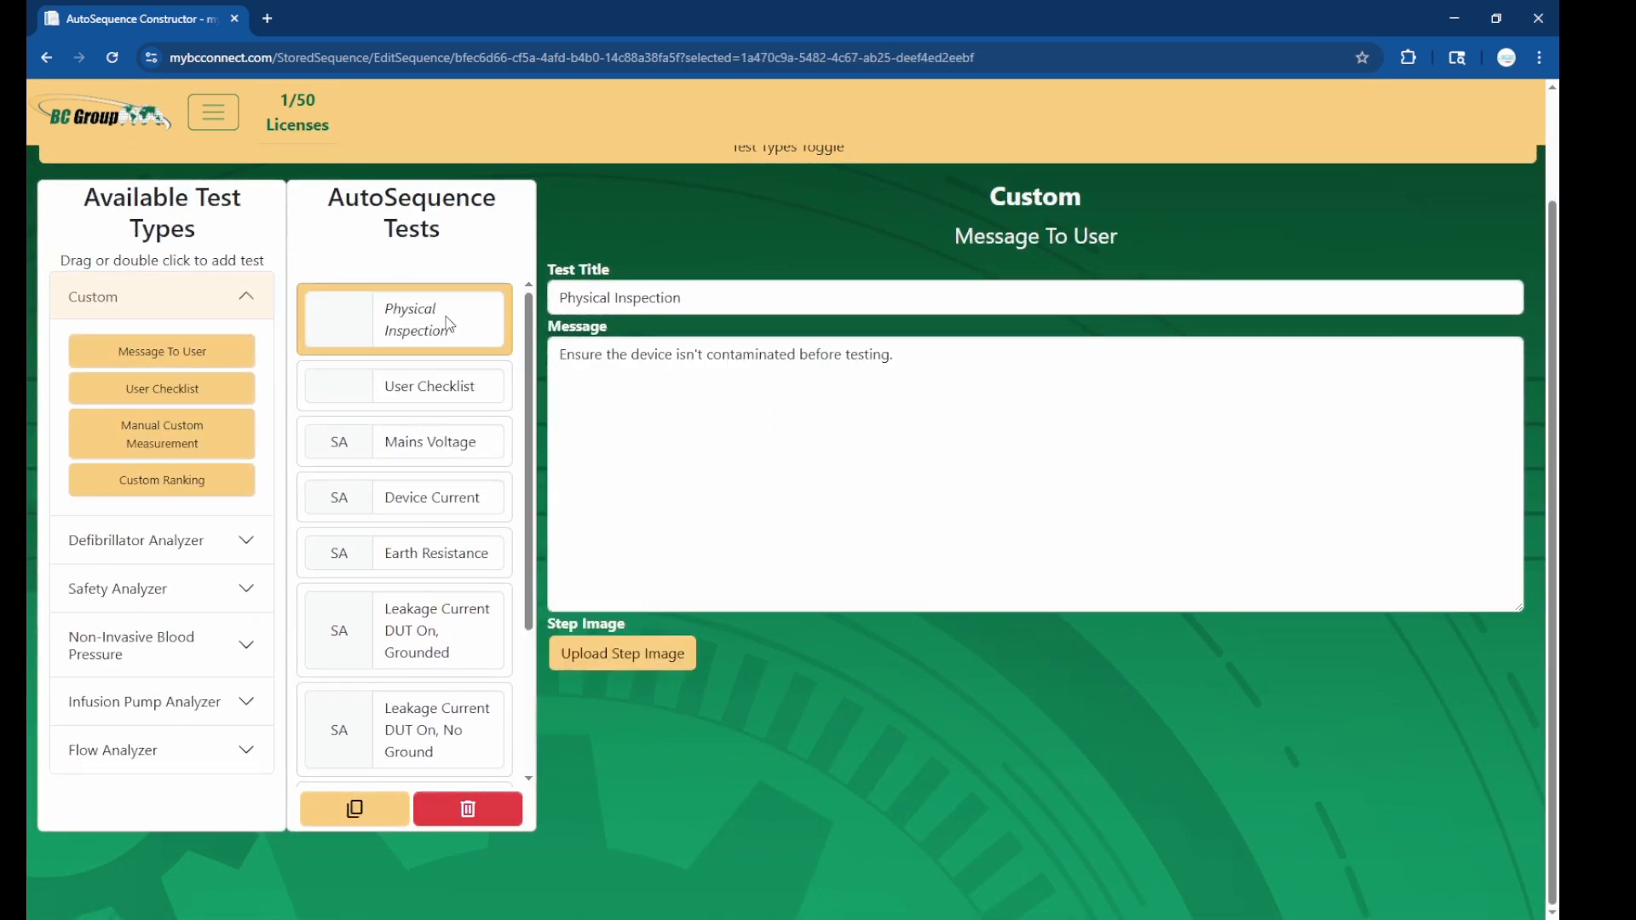
pyautogui.click(449, 397)
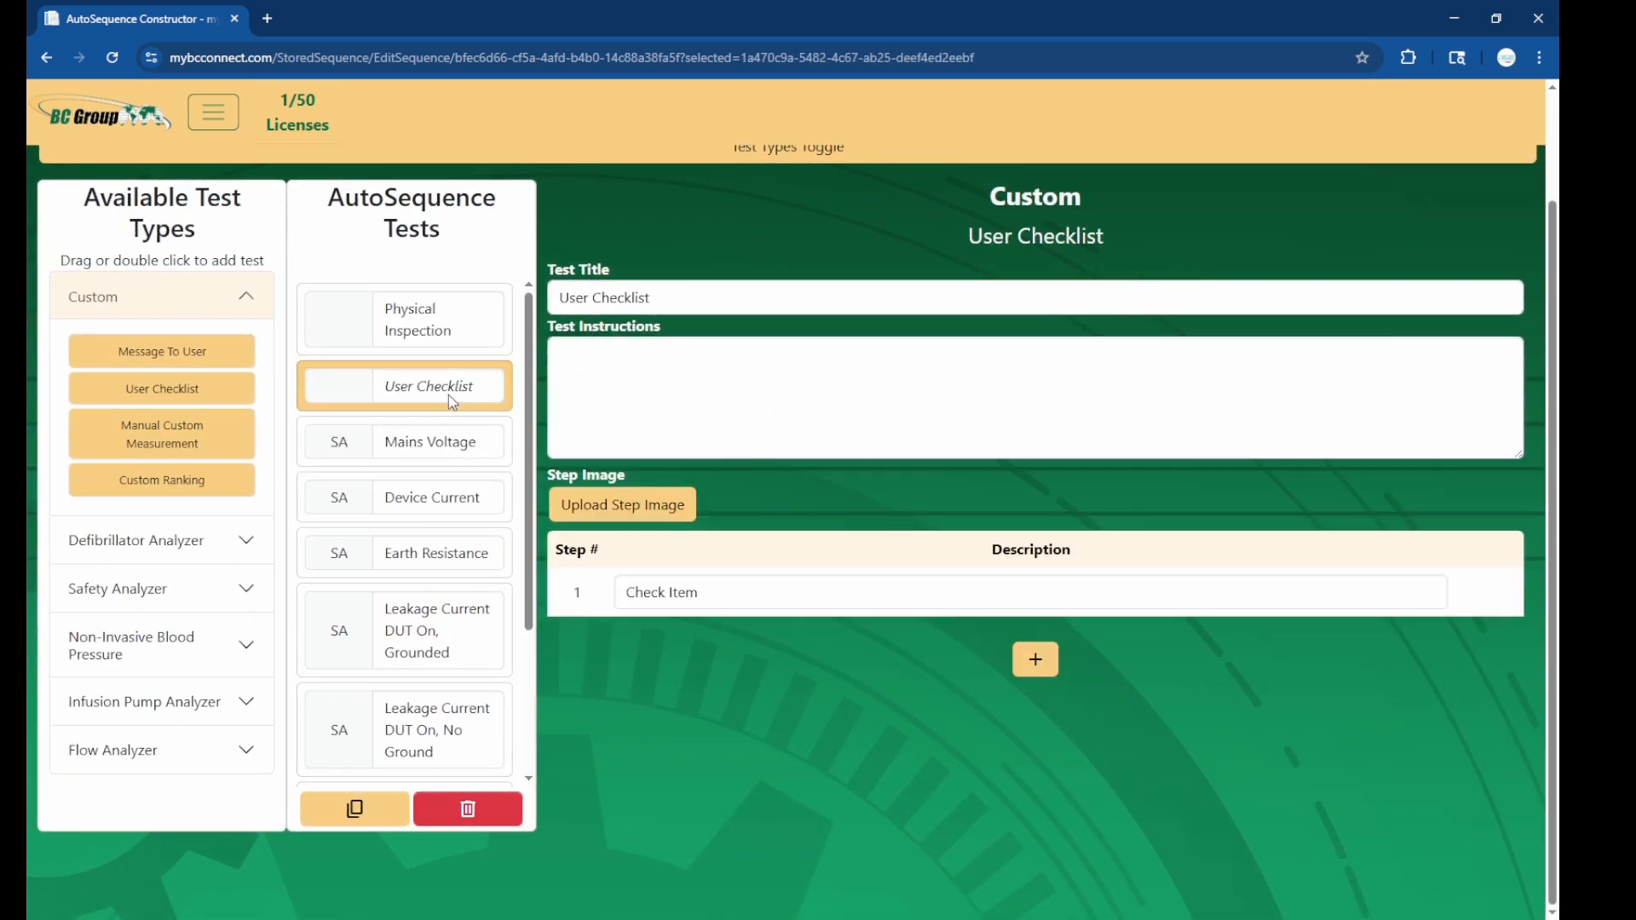
# Enter the checklist instructions "You will need a thermocouple thermometer to do these tests" and set the first item to "Check Chart recorder"
pyautogui.click(688, 368)
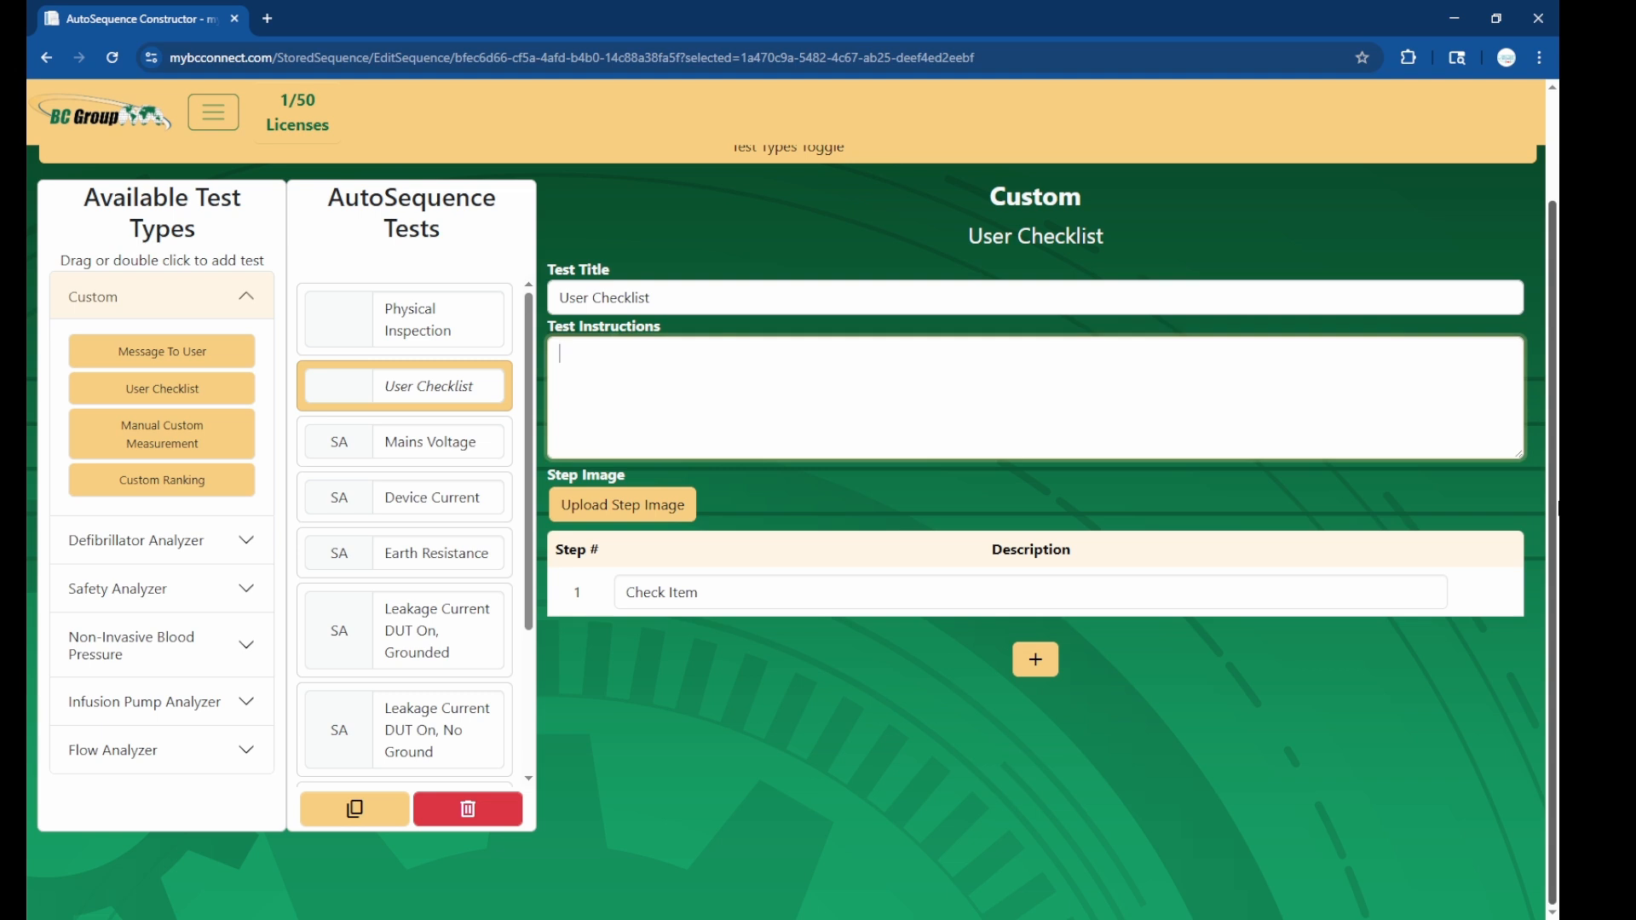
pyautogui.write('You will need a thermocouple thermometer to do these tests')
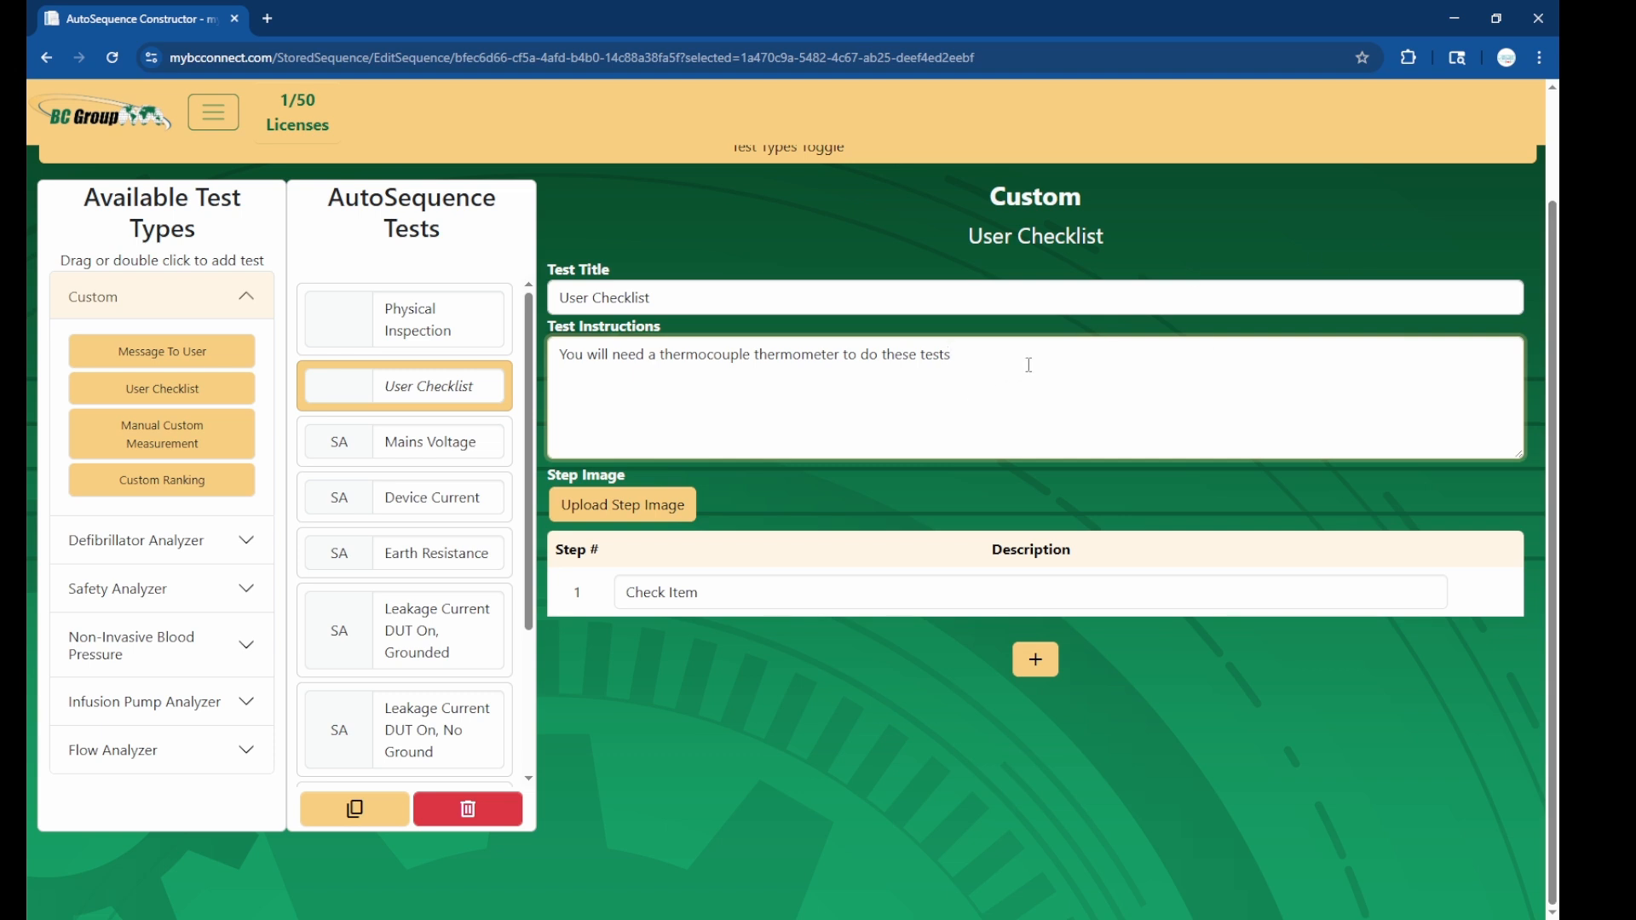
pyautogui.tripleClick(716, 590)
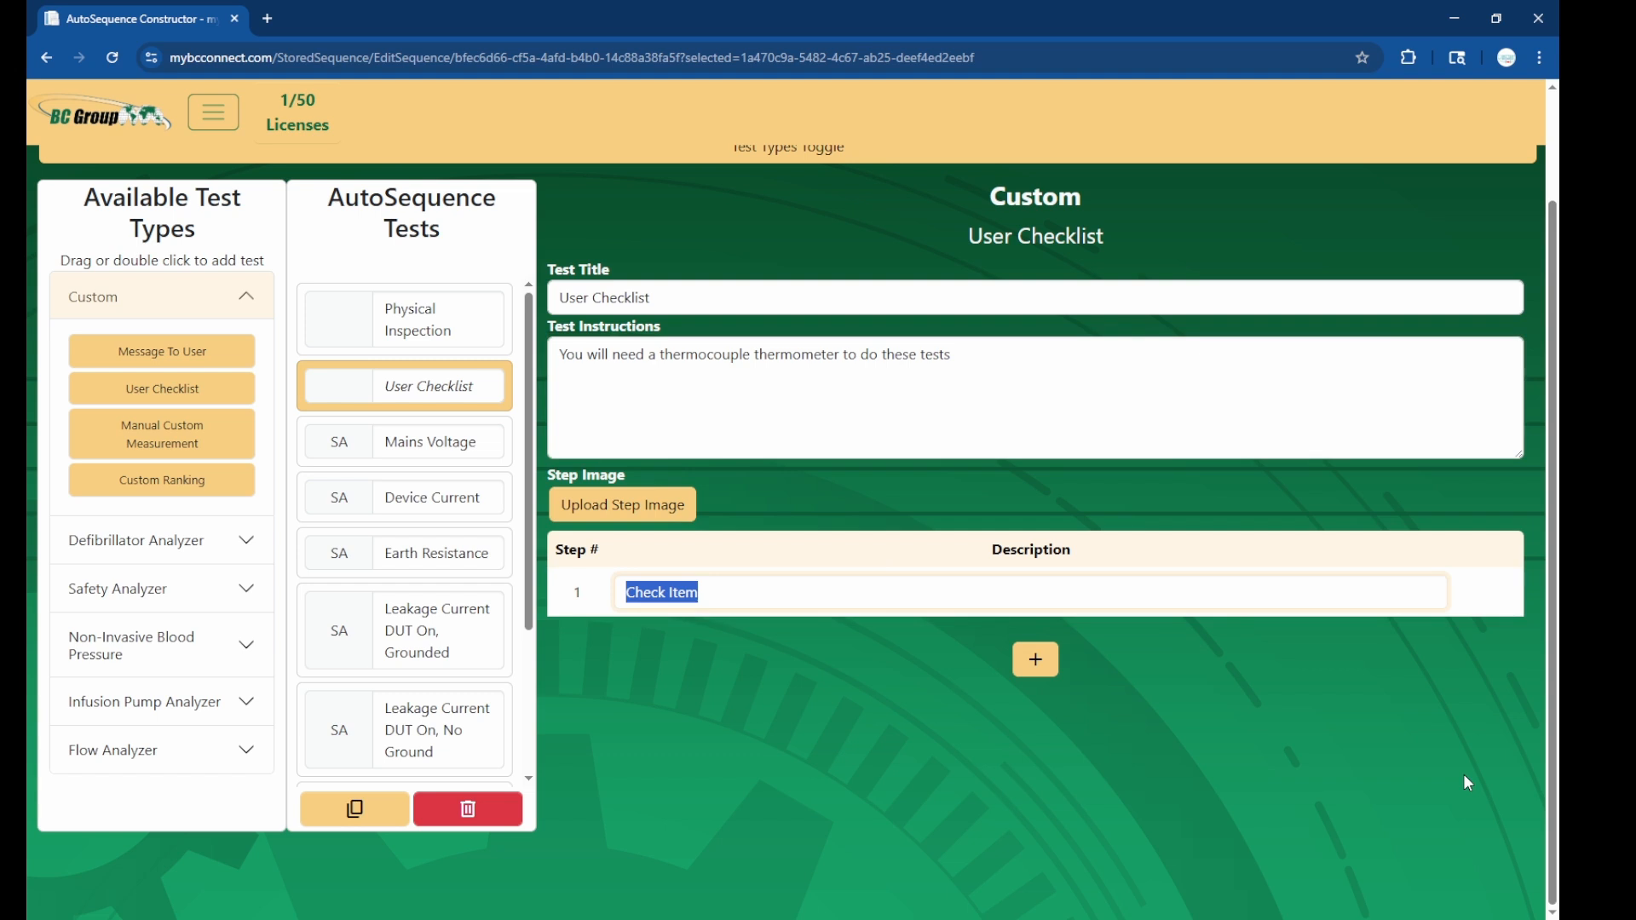
pyautogui.write('Check ')
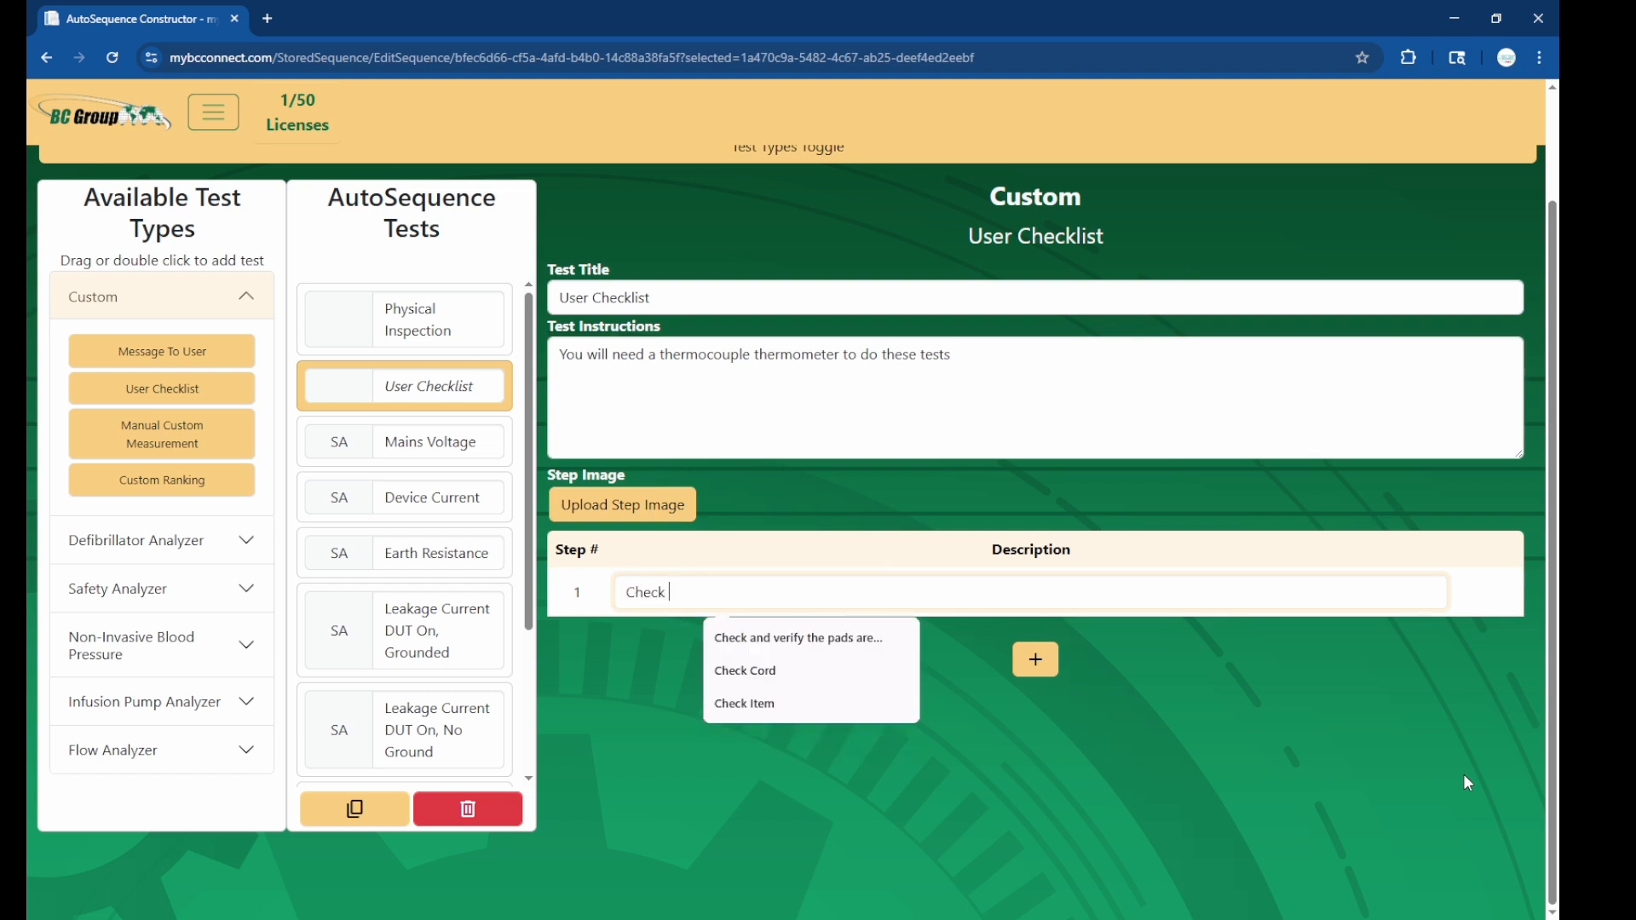
pyautogui.write('Chart recorder')
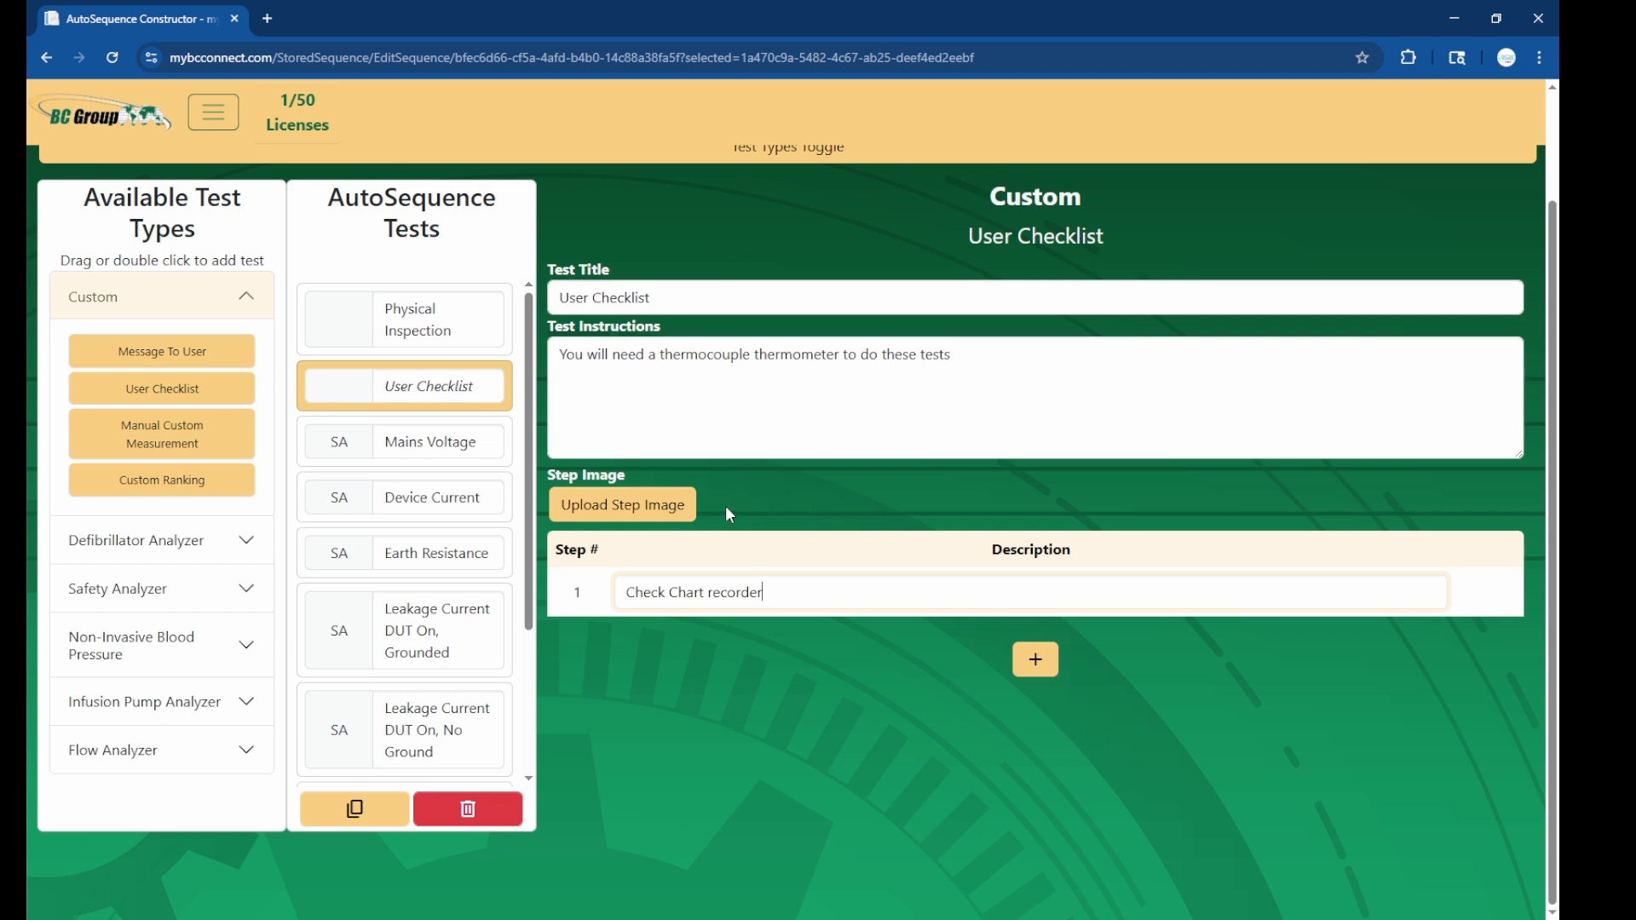
# Add the checklist items "Clean the door seal and inspect the door detect switch" and "Remove old PM tag and clean residue"
pyautogui.click(1041, 669)
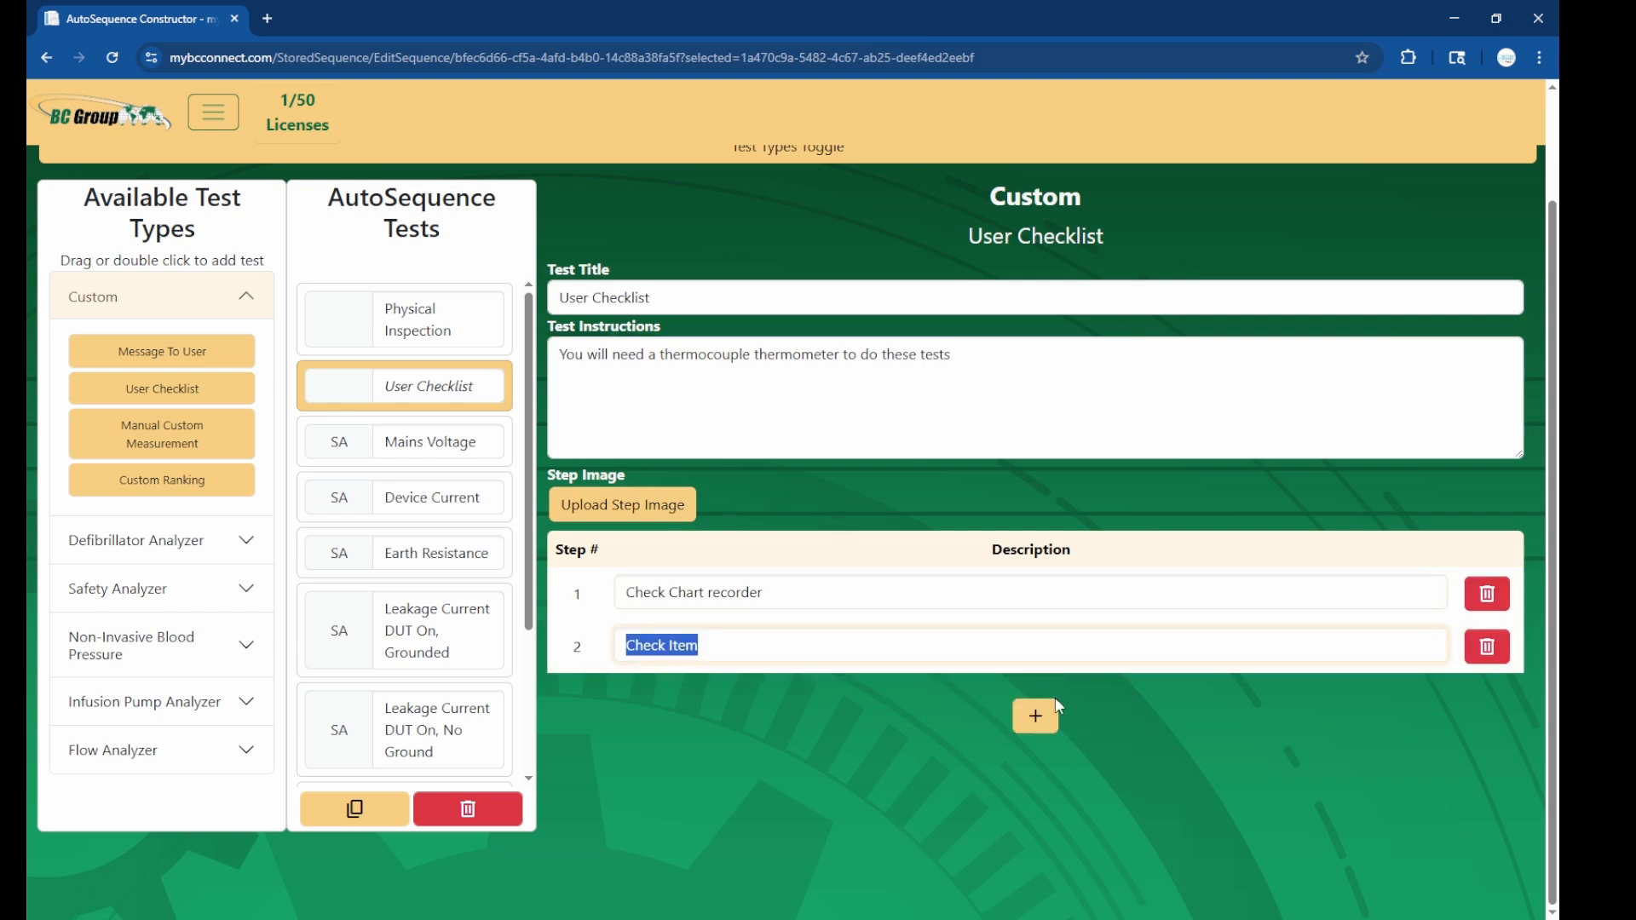
pyautogui.write('Clean the ')
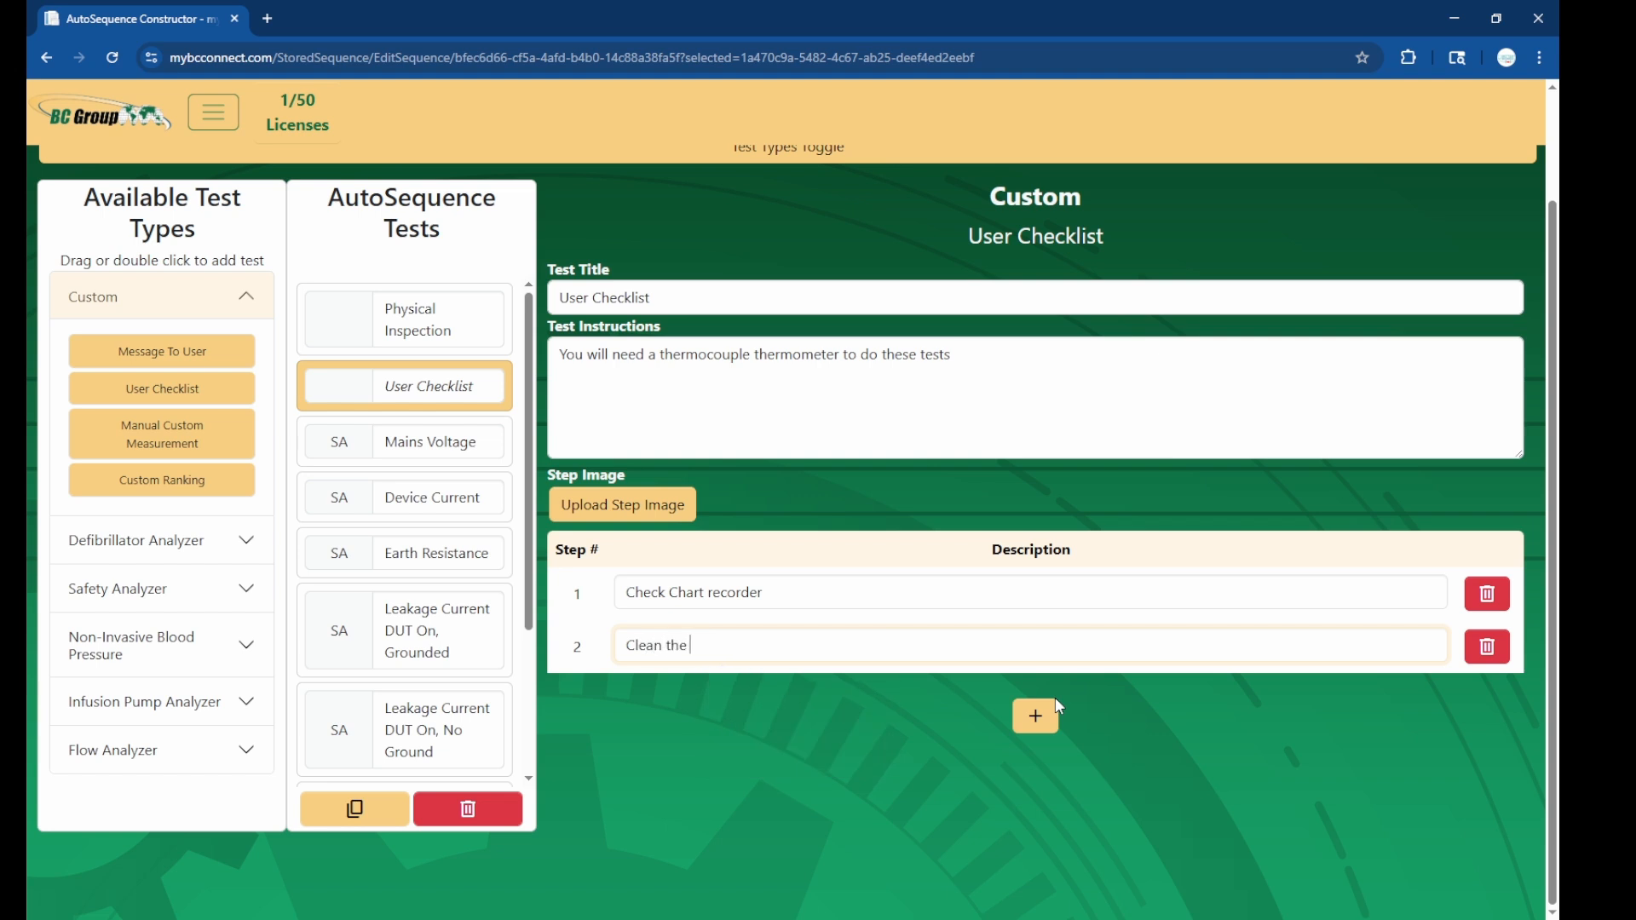
pyautogui.write('door seal and inspect the door detect switch')
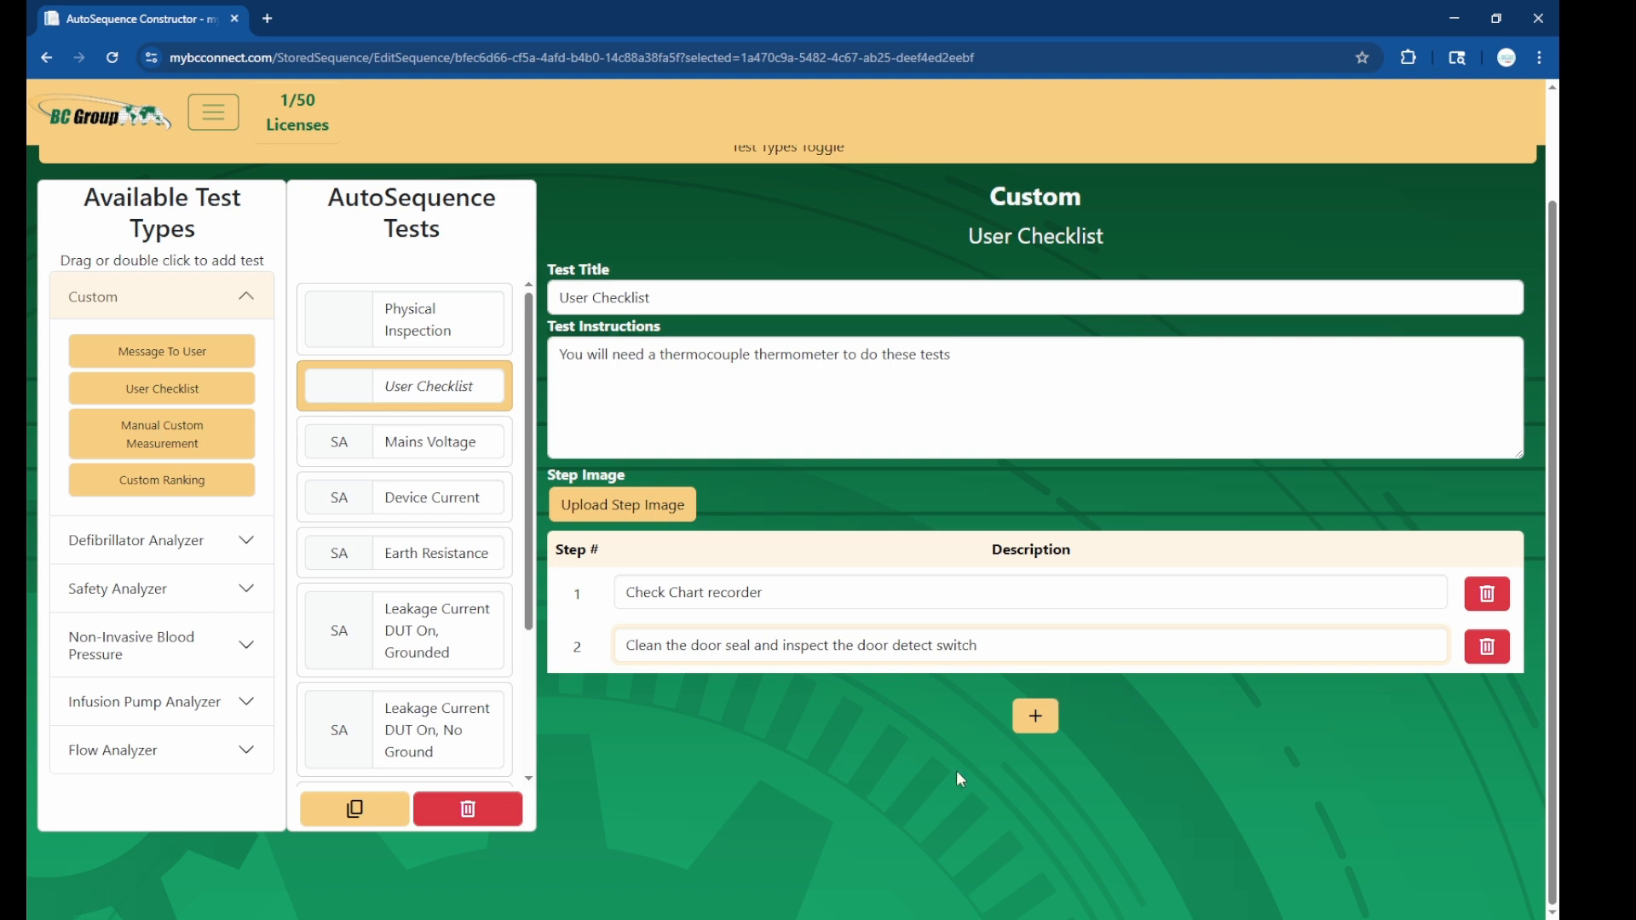
pyautogui.click(1038, 722)
pyautogui.write('R')
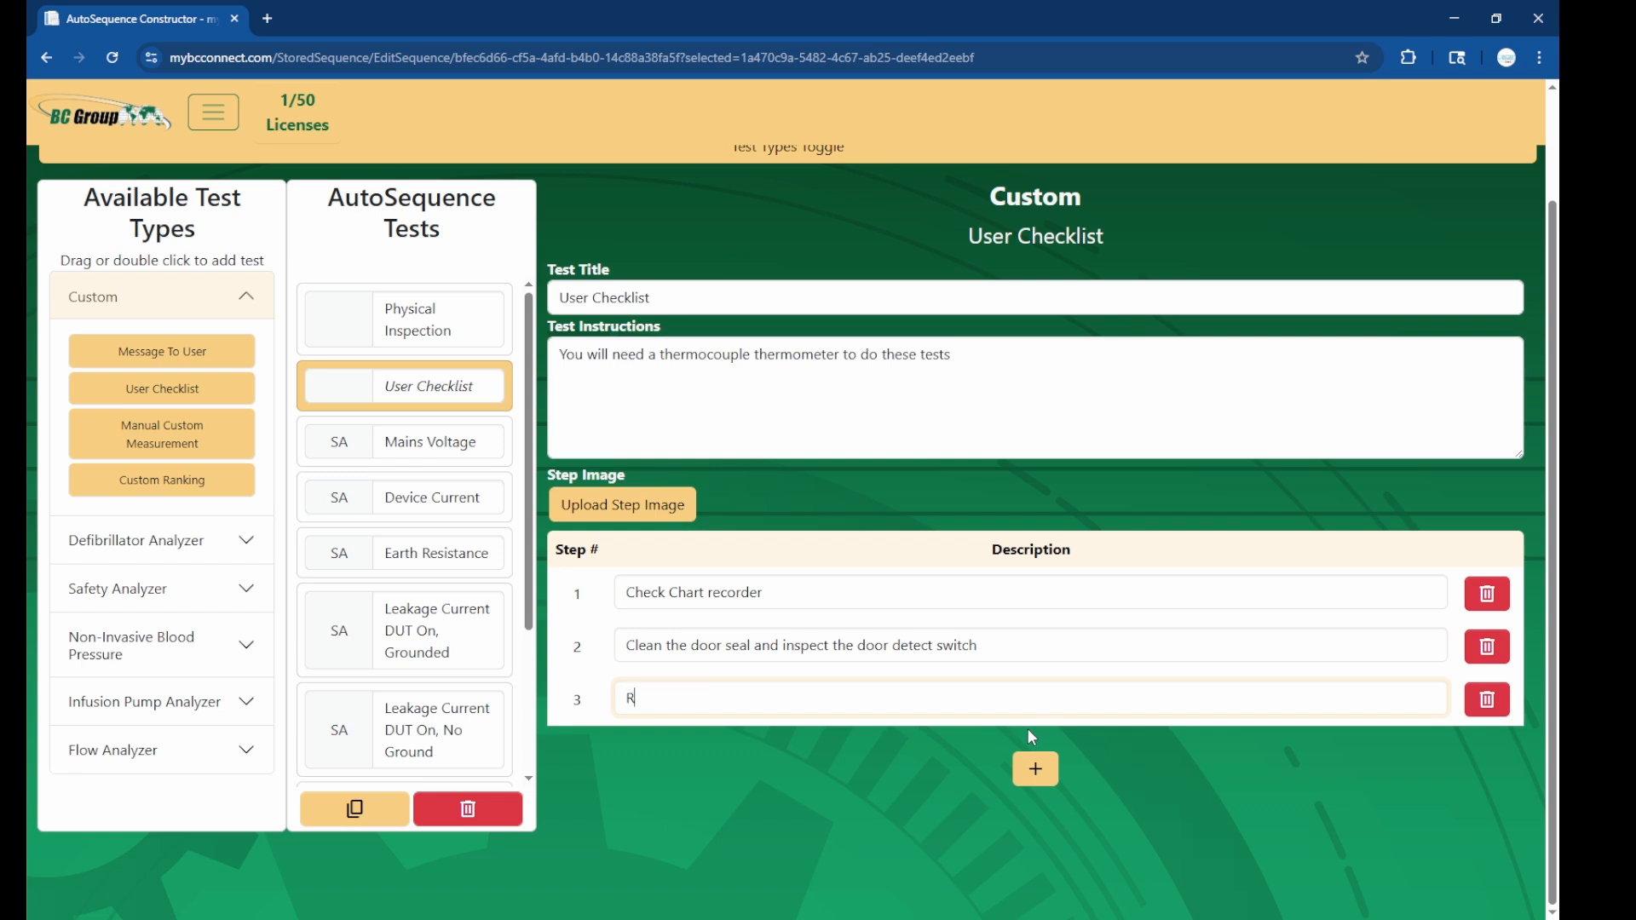
pyautogui.write('emove old PM tag and clean residue')
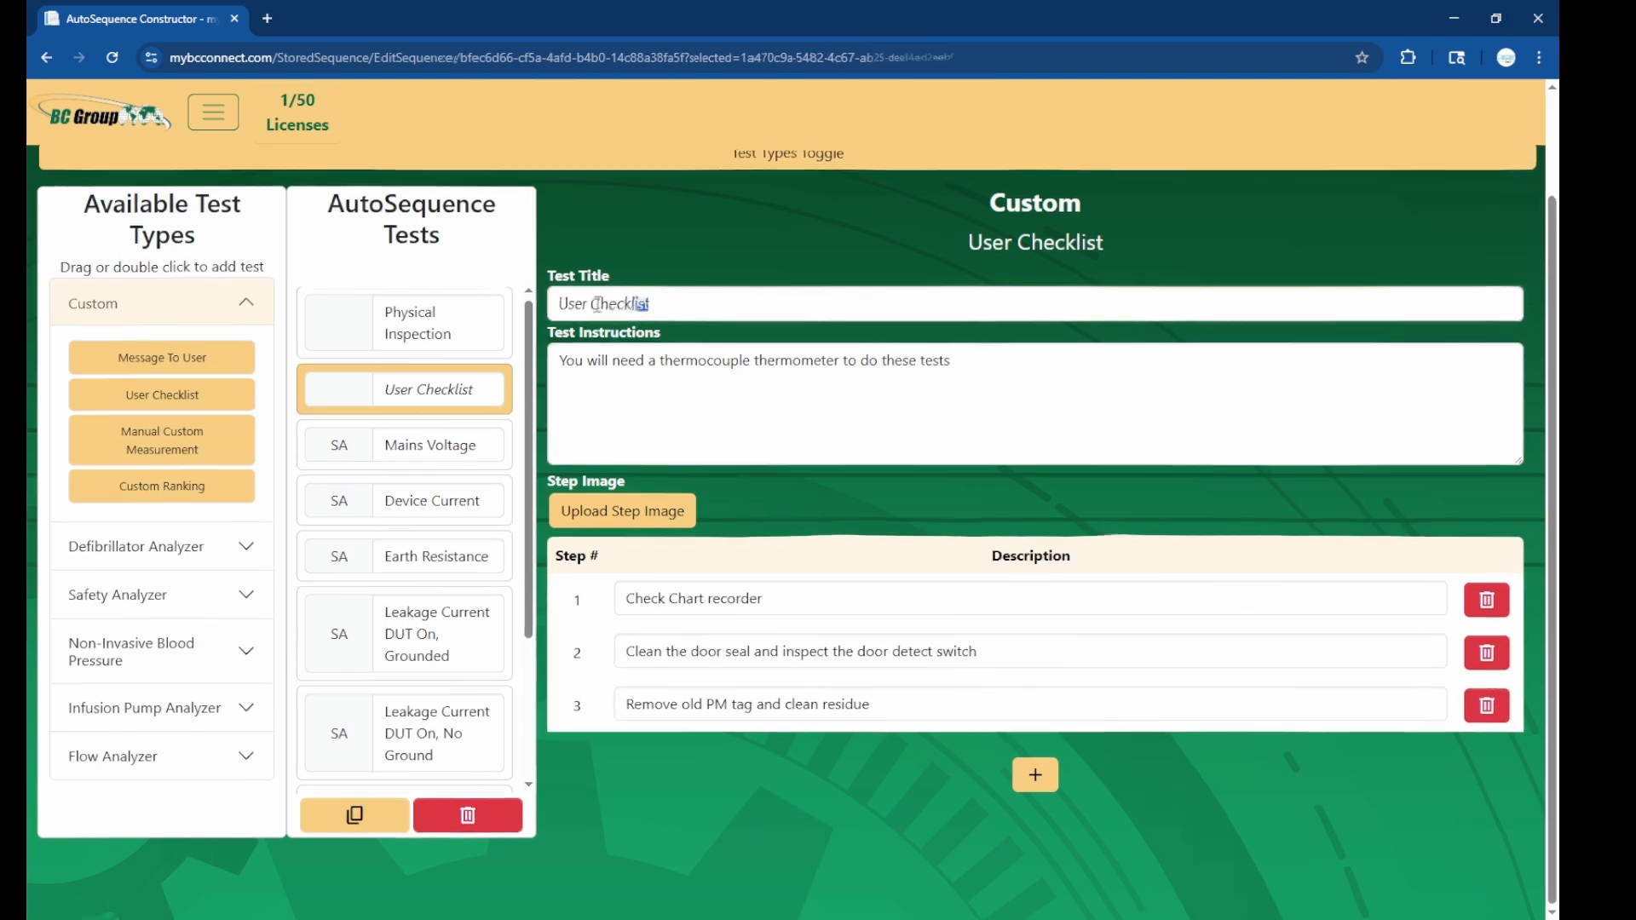
# Change the title of the User Checklist test to "Walkup Checklist"
pyautogui.press('BackSpace')
pyautogui.press('BackSpace')
pyautogui.press('BackSpace')
pyautogui.press('BackSpace')
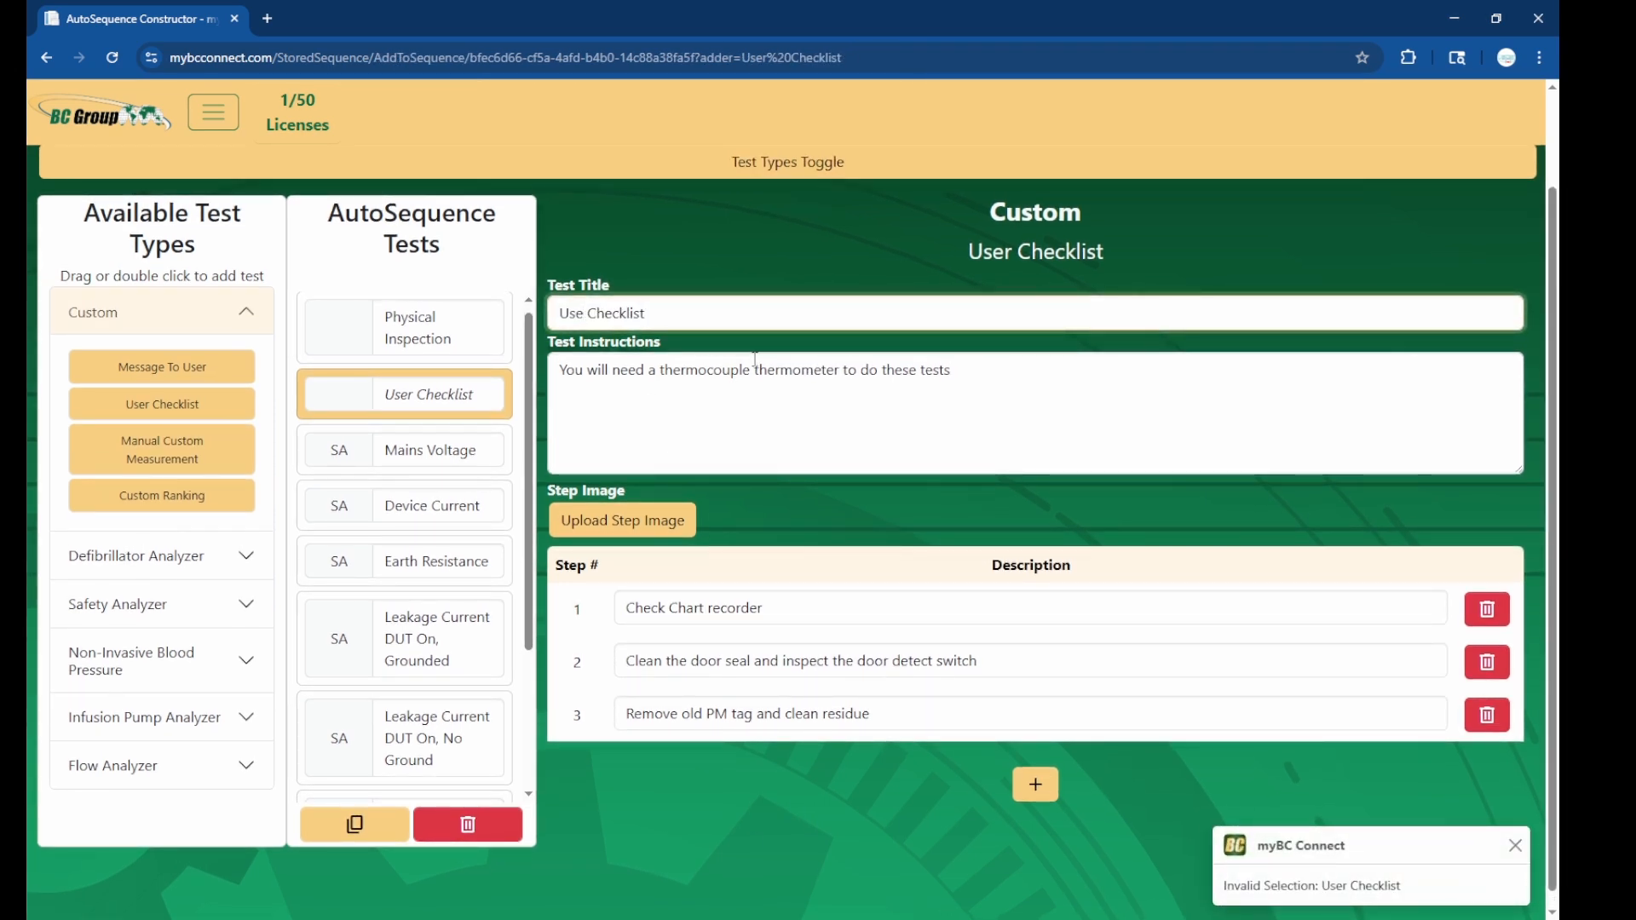
pyautogui.write('Walkup')
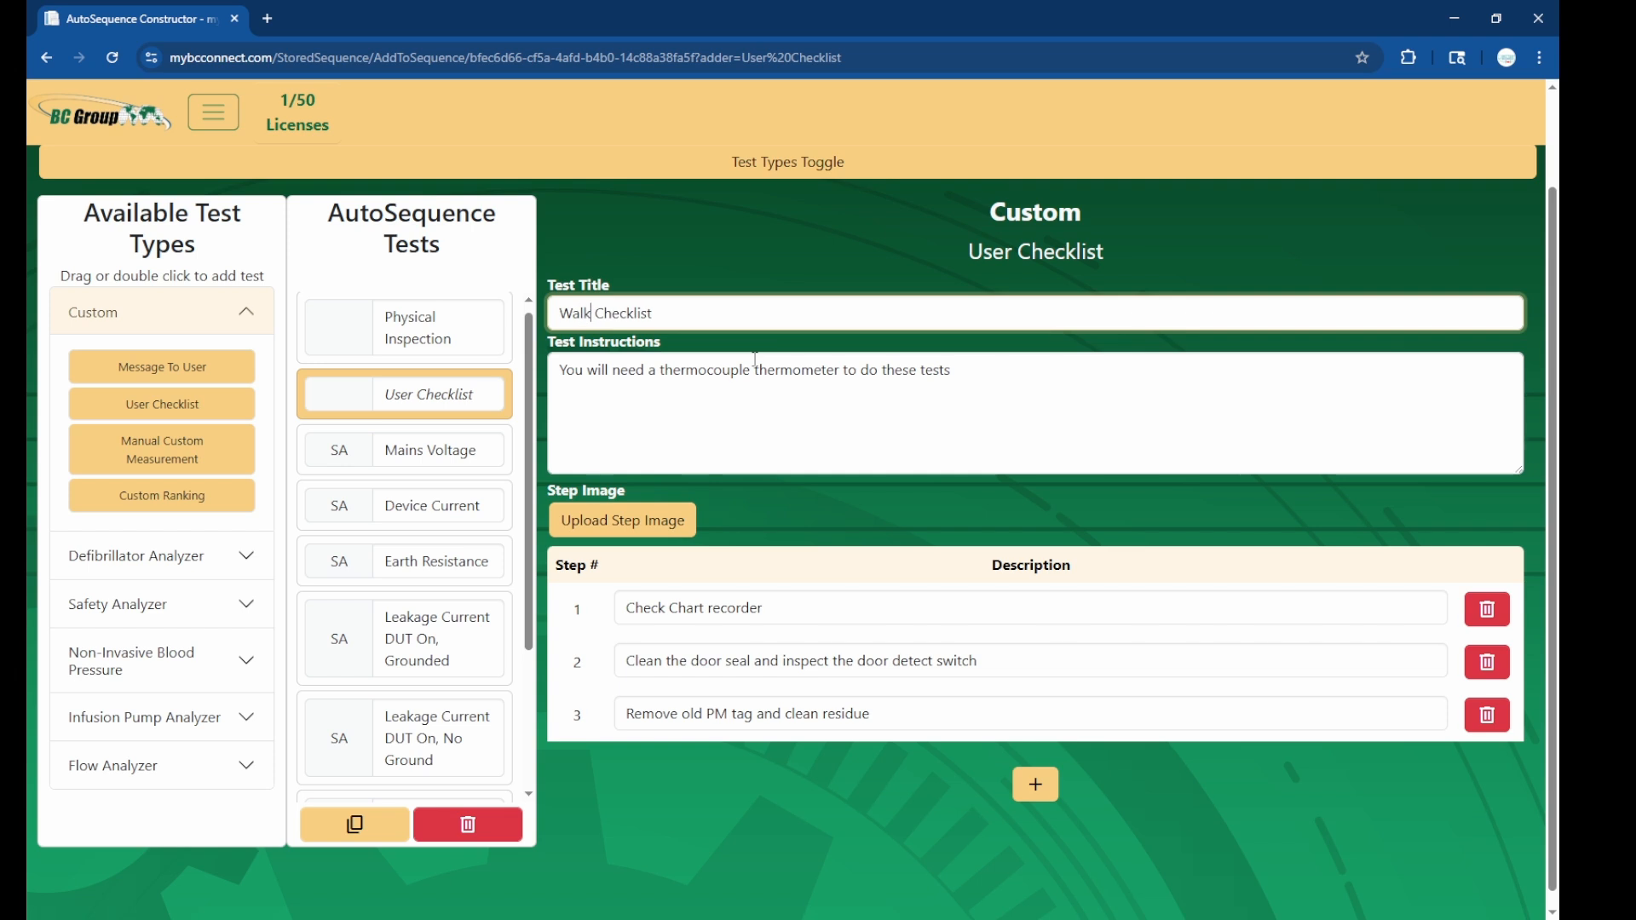
pyautogui.tripleClick(635, 407)
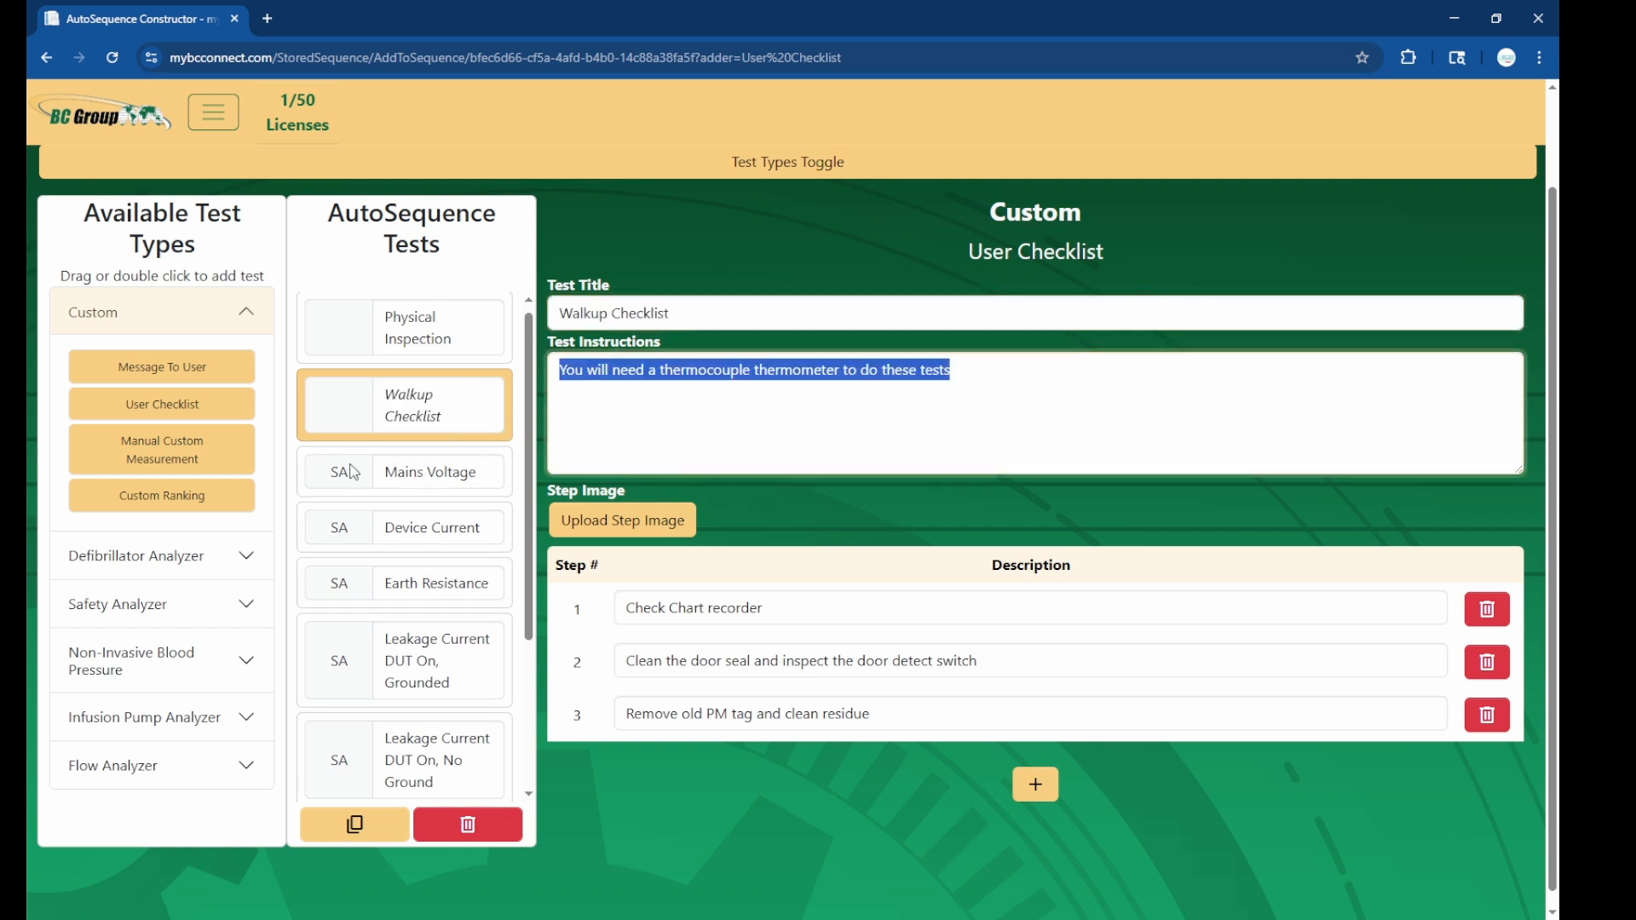
# Add a Manual Custom Measurement test at the end of the sequence and title it "Temperature Check"
pyautogui.scroll(-3, 432, 531)
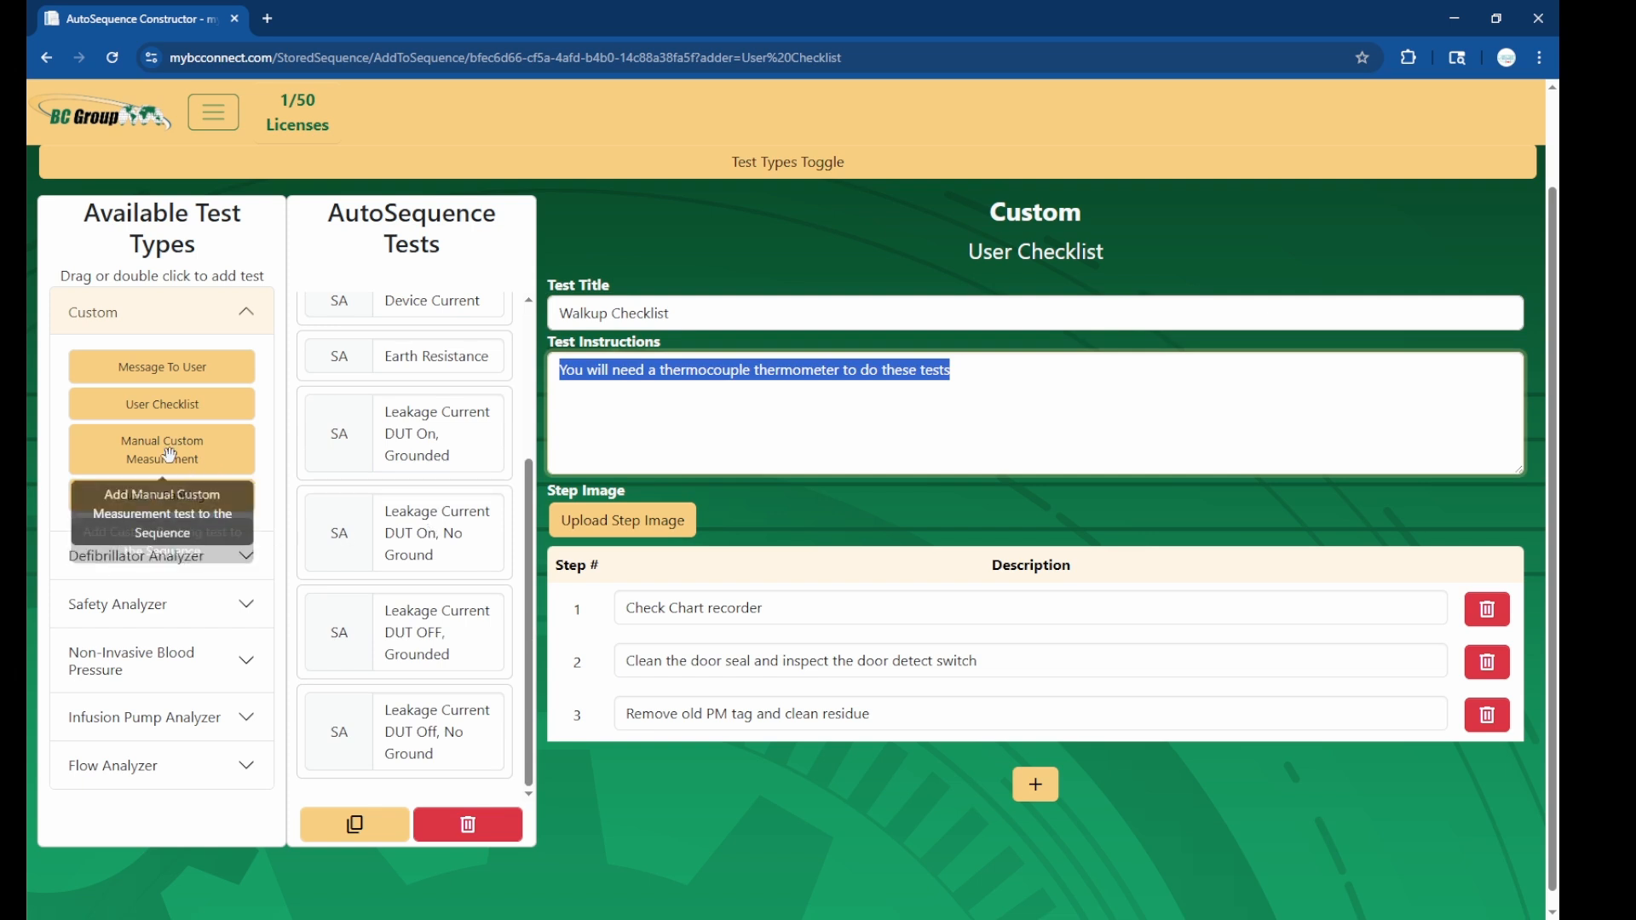
pyautogui.moveTo(171, 460); pyautogui.dragTo(424, 770)
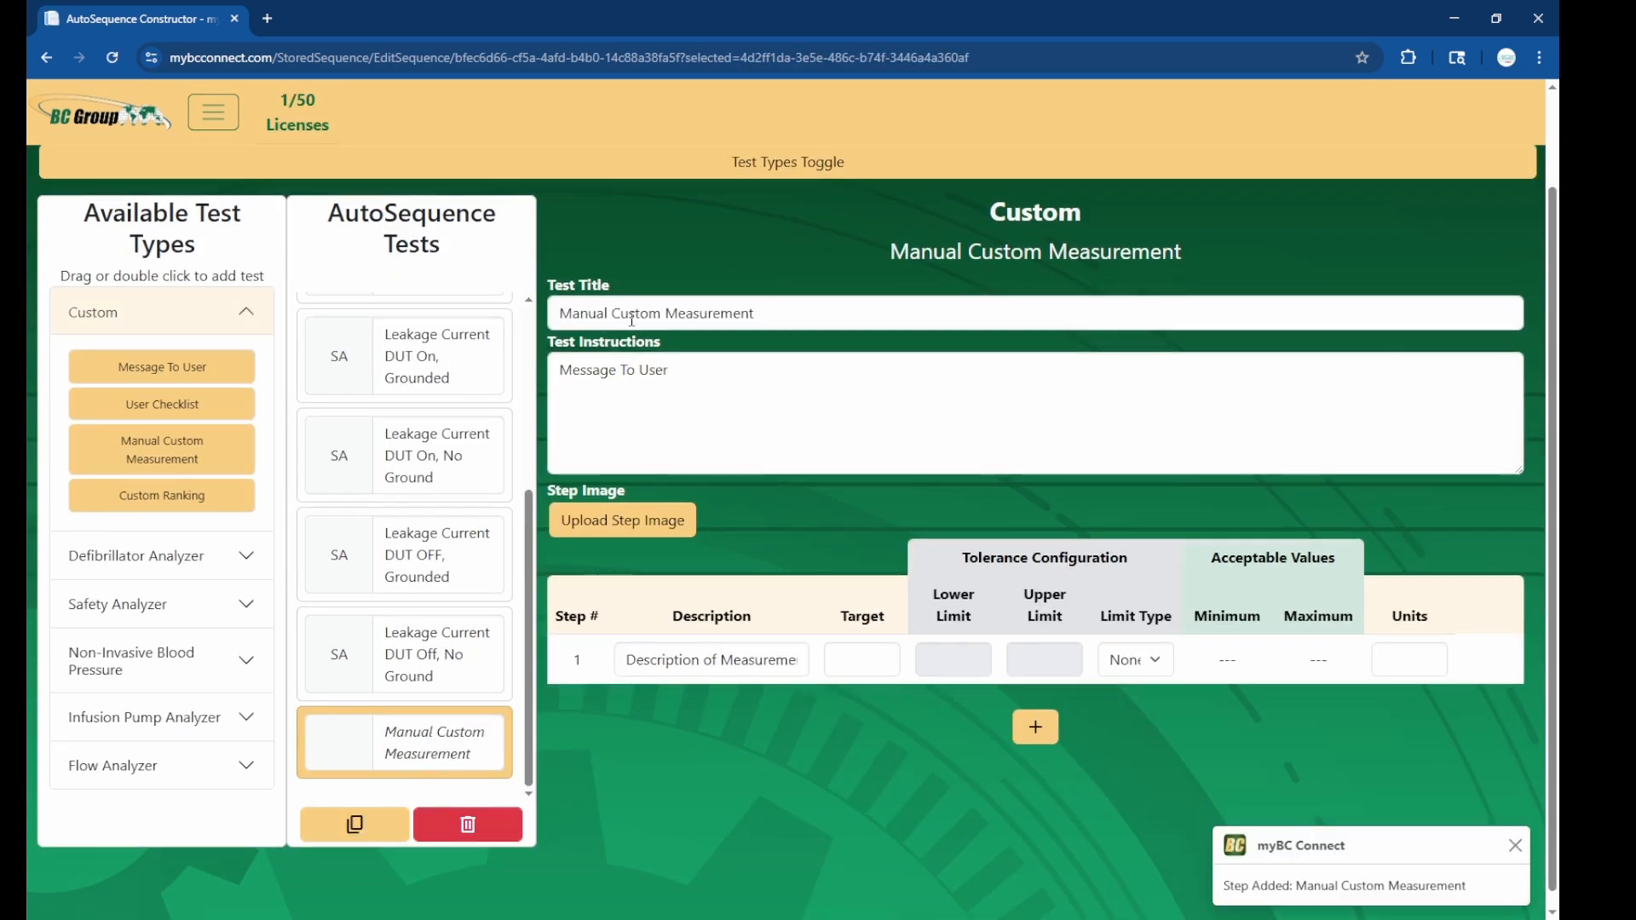
pyautogui.tripleClick(693, 309)
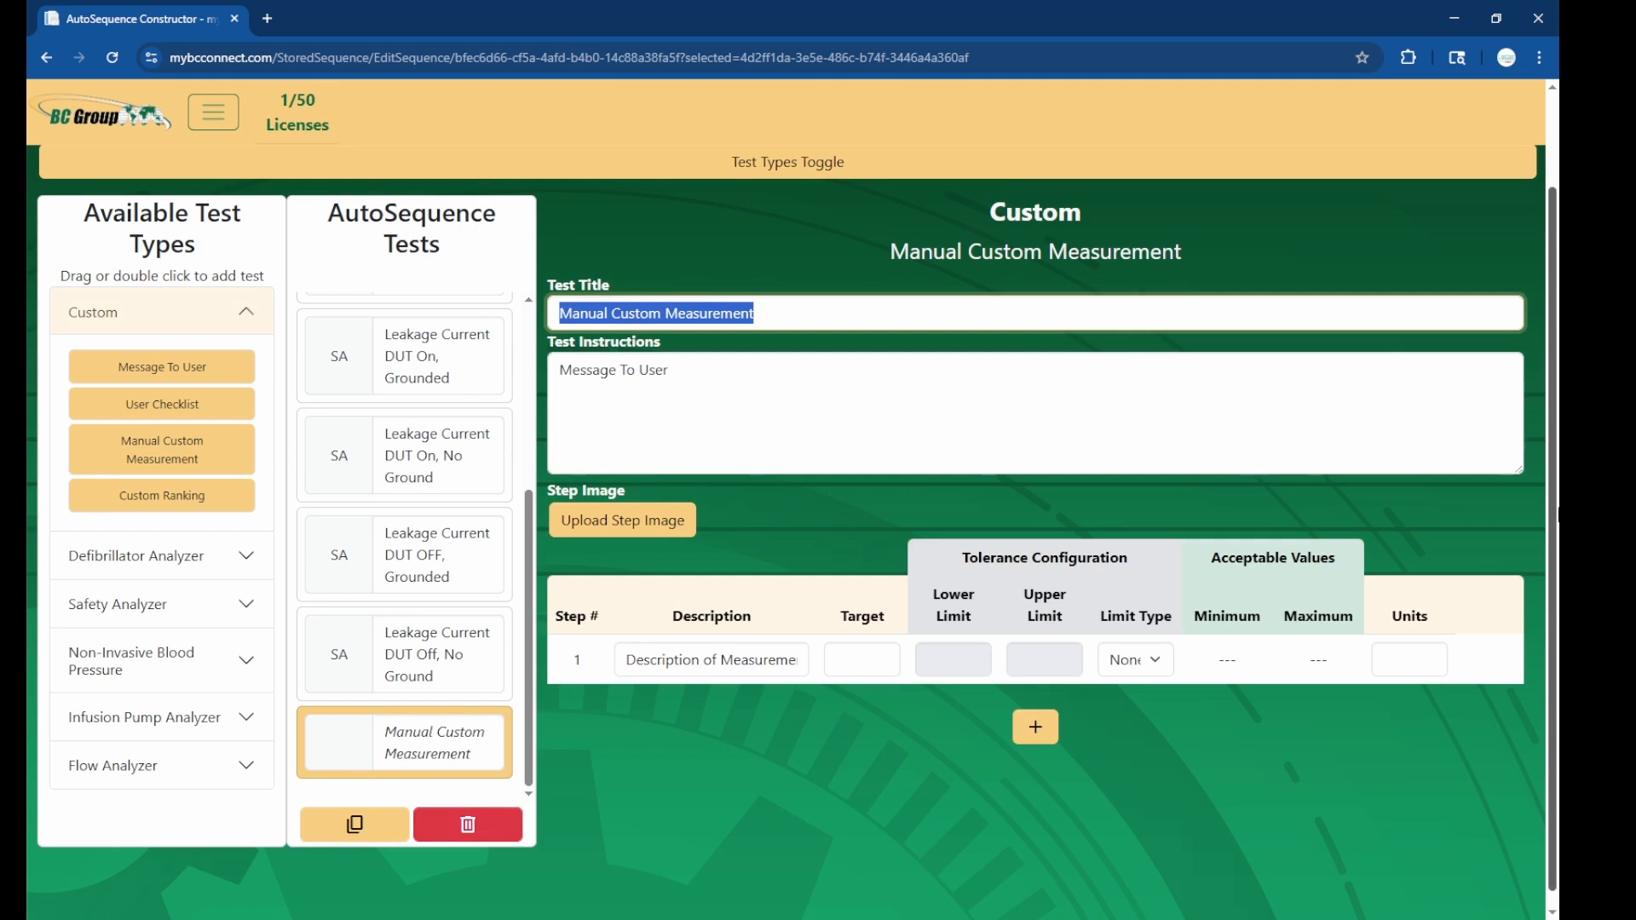
pyautogui.write('Tempera')
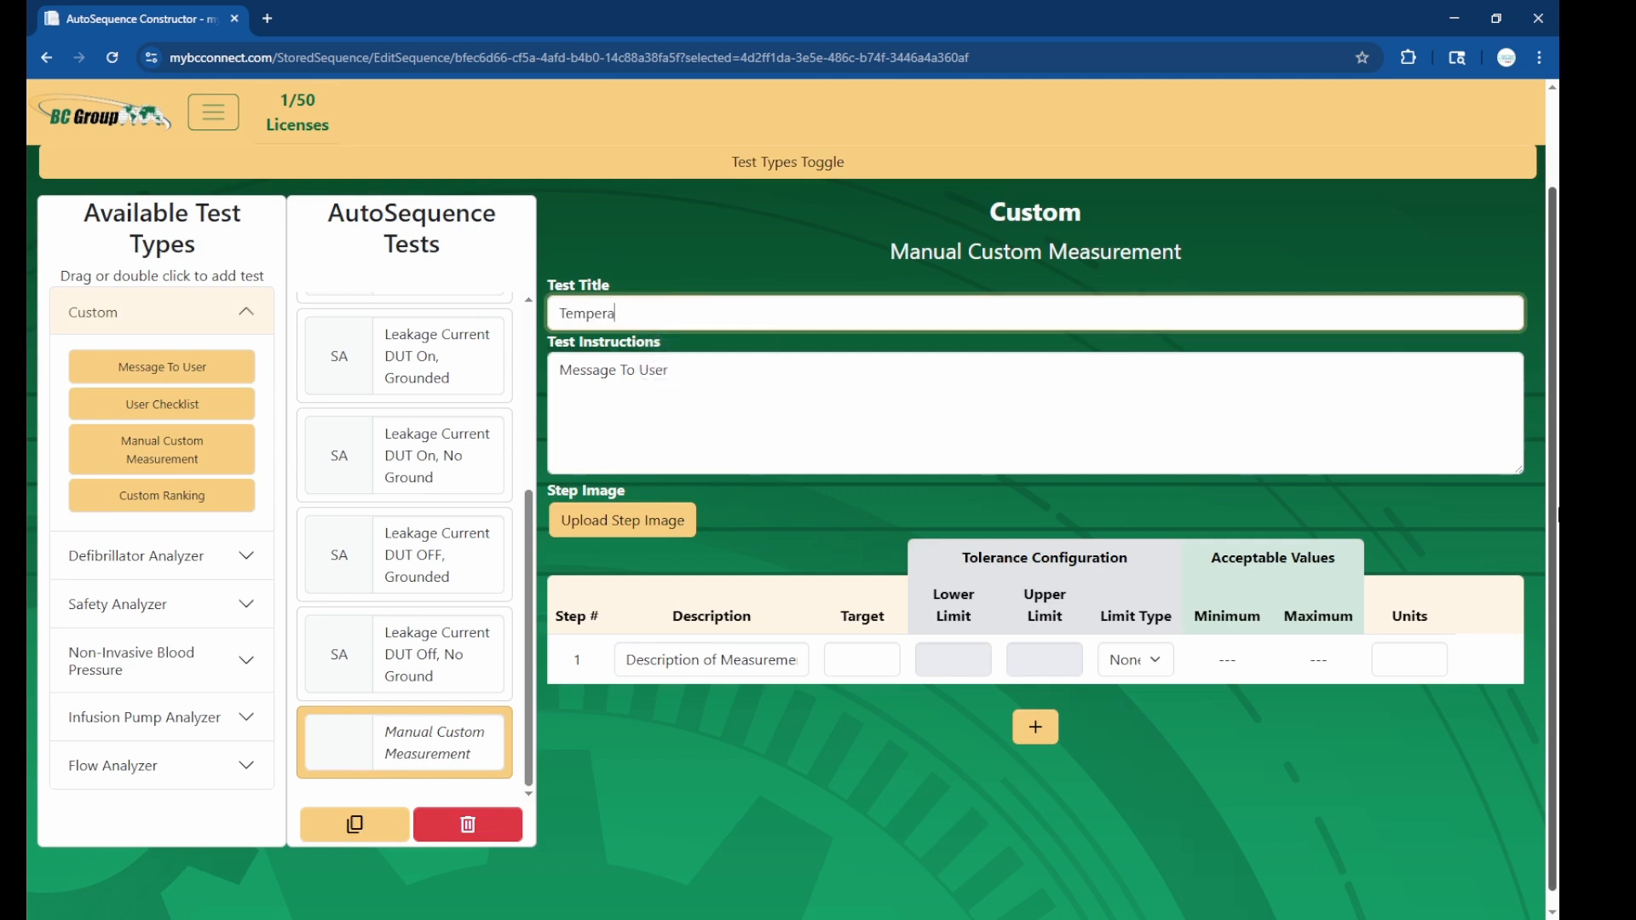
pyautogui.write('ture Check')
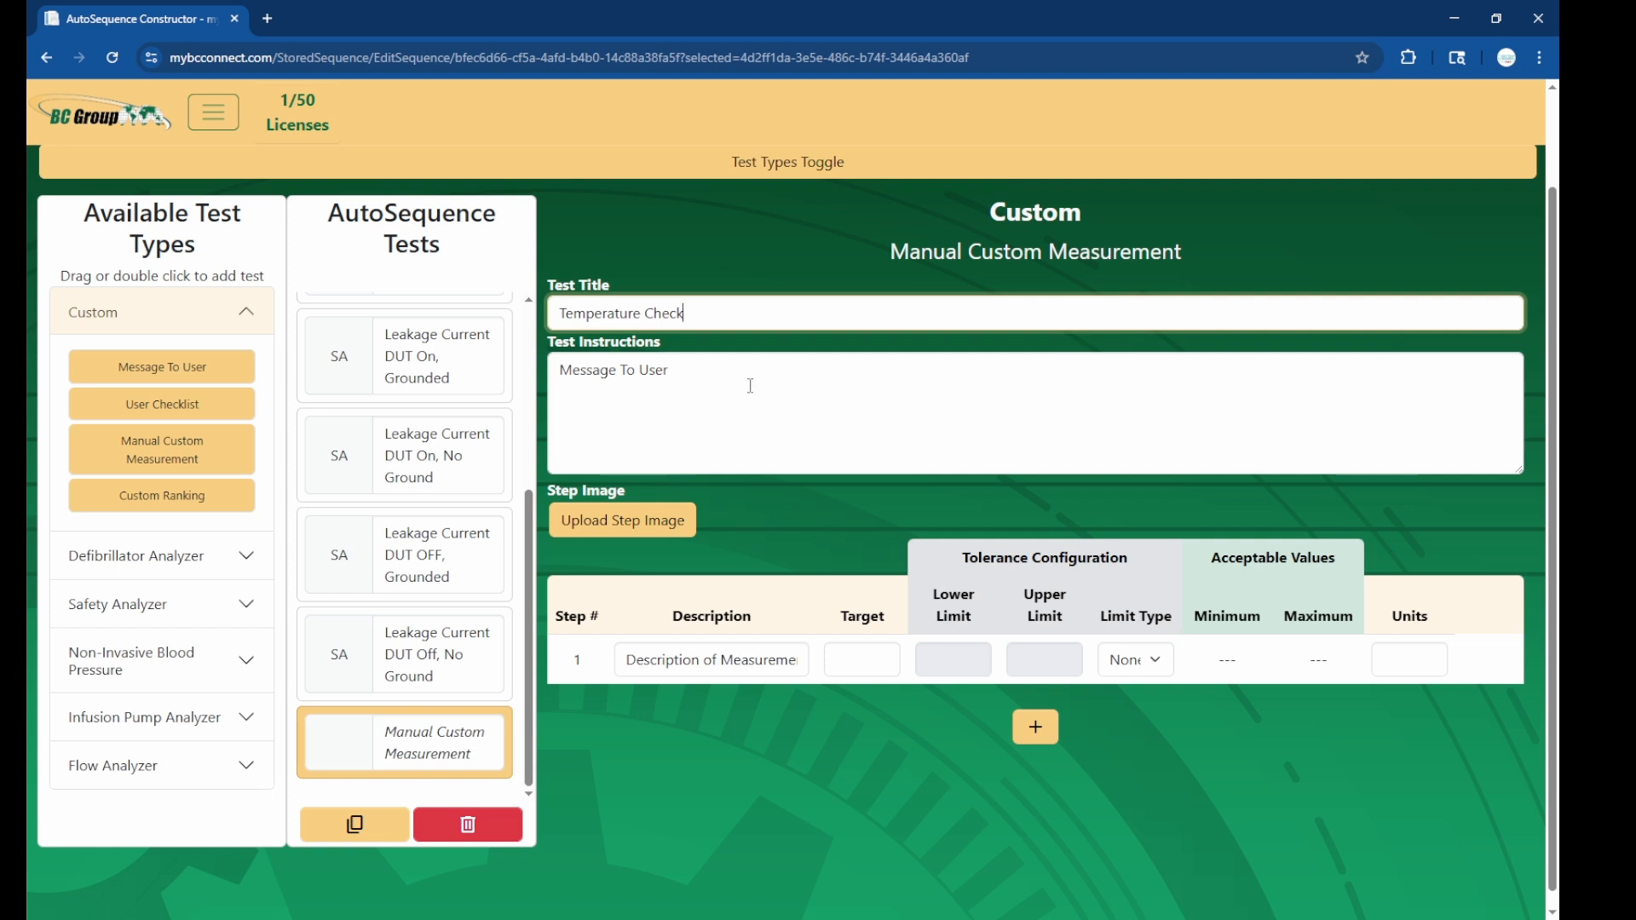
# Describe the first measurement as "Temperature 1" and enter the instructions "Test temperature at the top left and bottom right of the chamber"
pyautogui.click(705, 658)
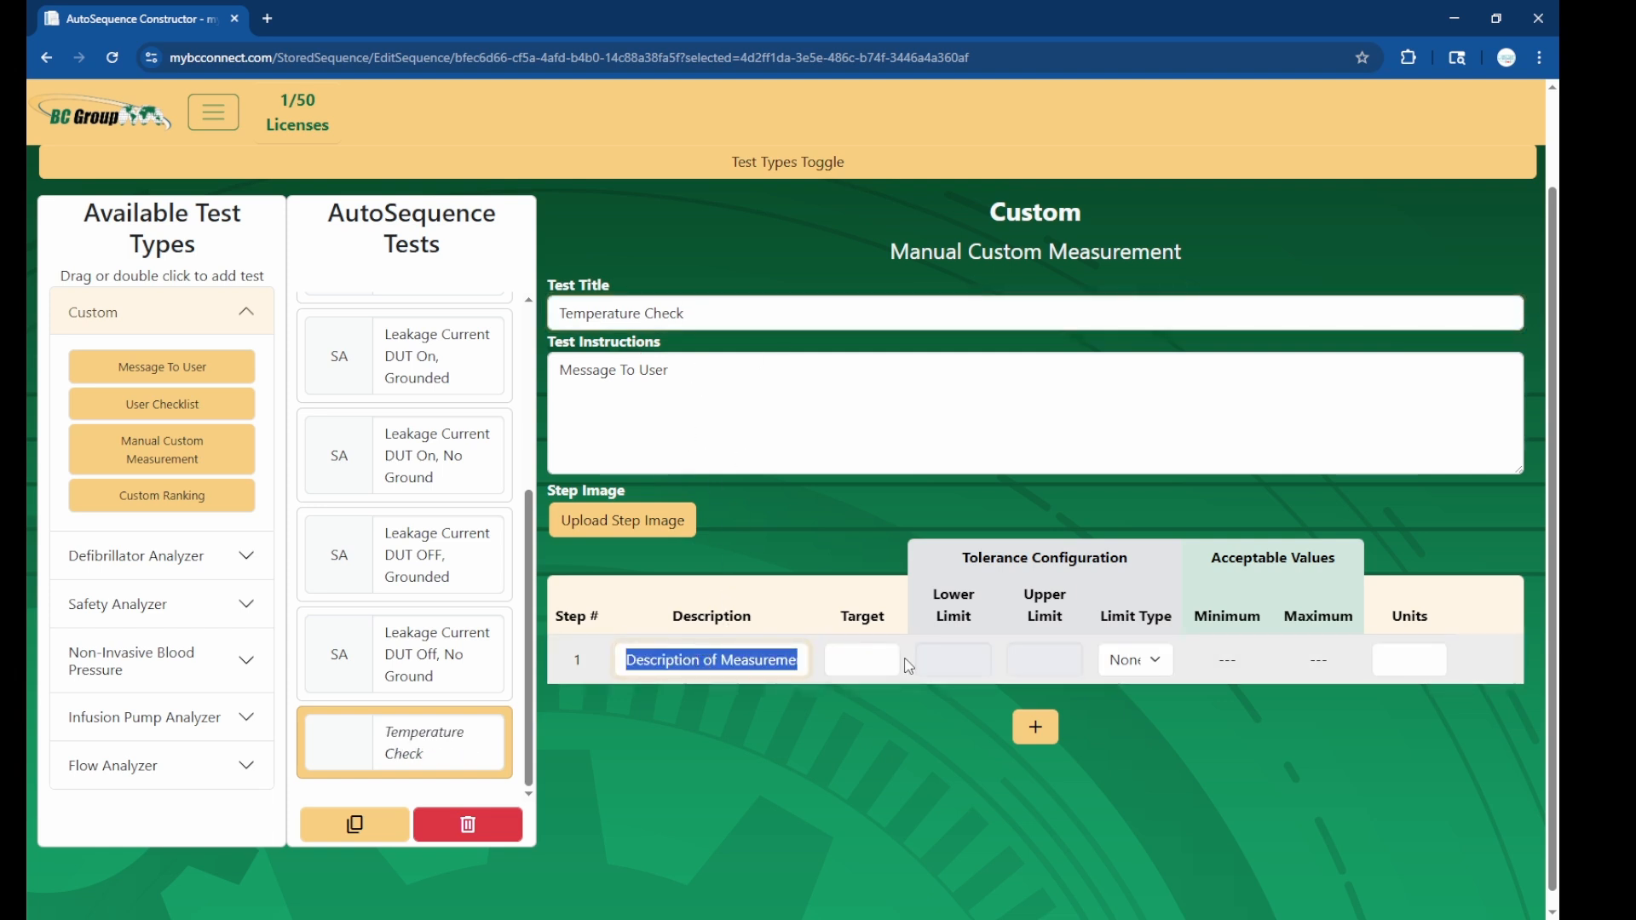
pyautogui.write('Temperature')
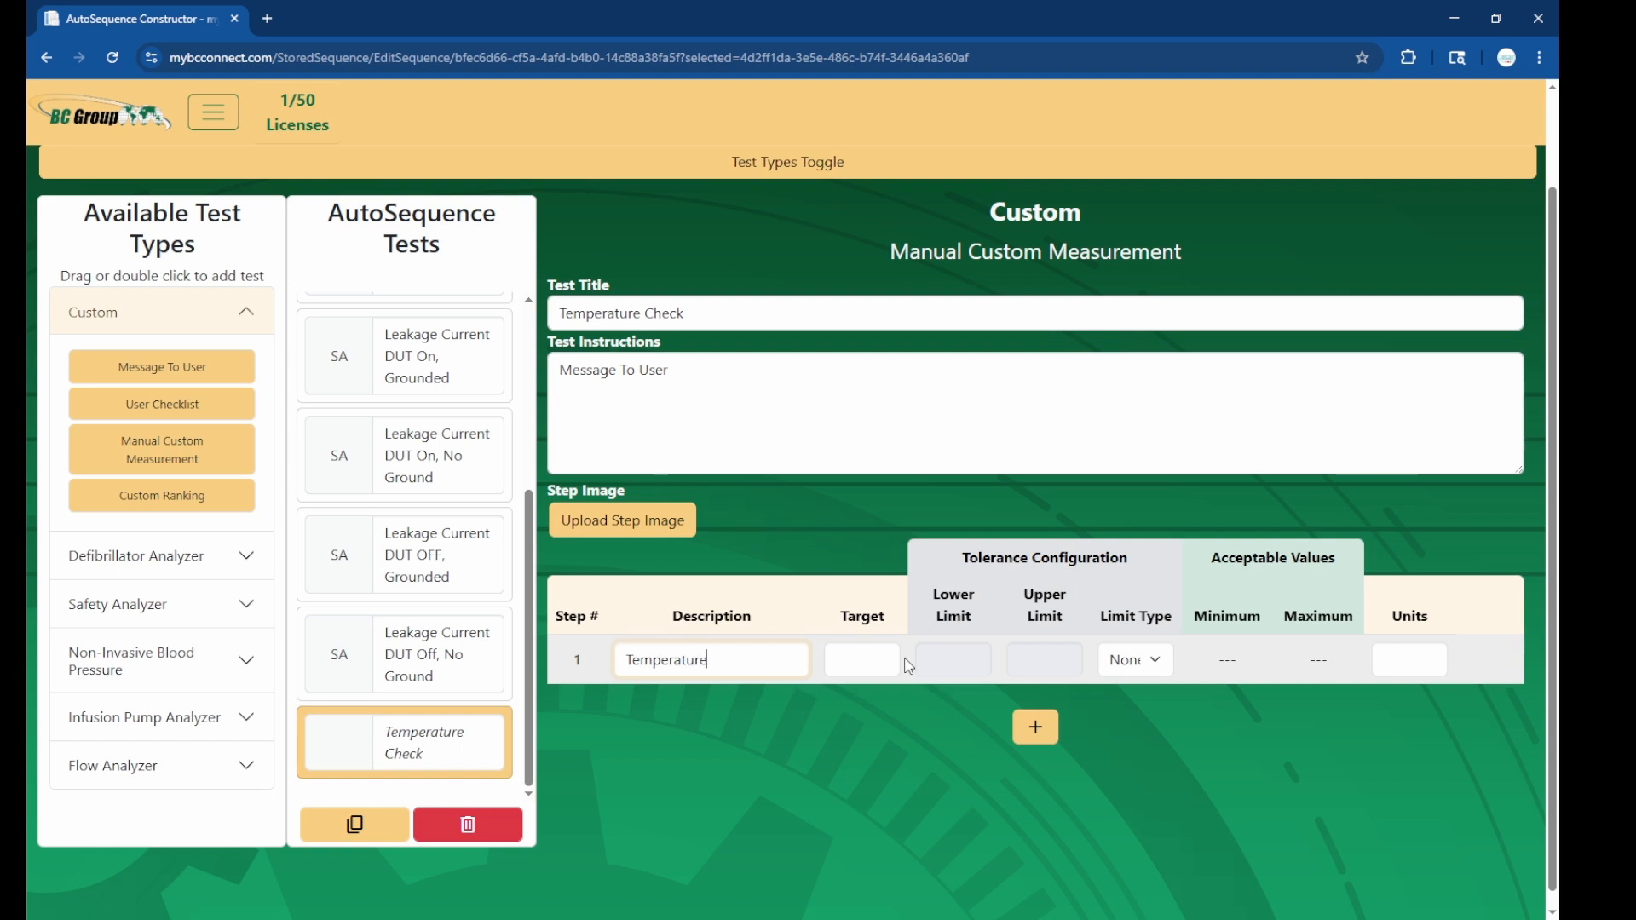
pyautogui.write(' 1')
pyautogui.tripleClick(744, 385)
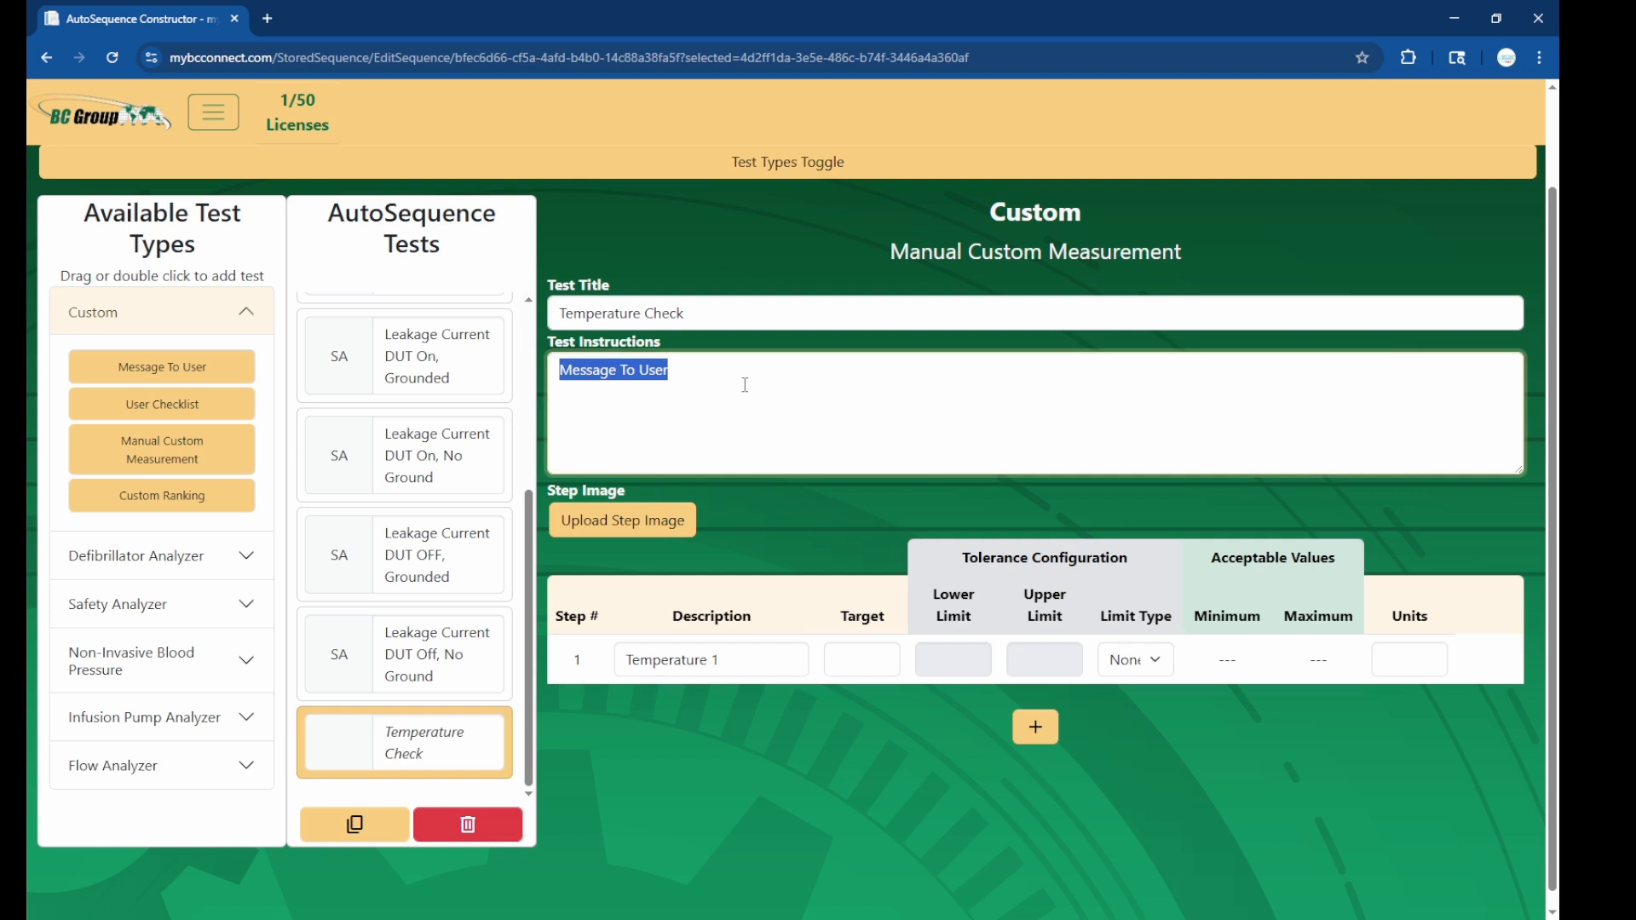
pyautogui.write('Test ')
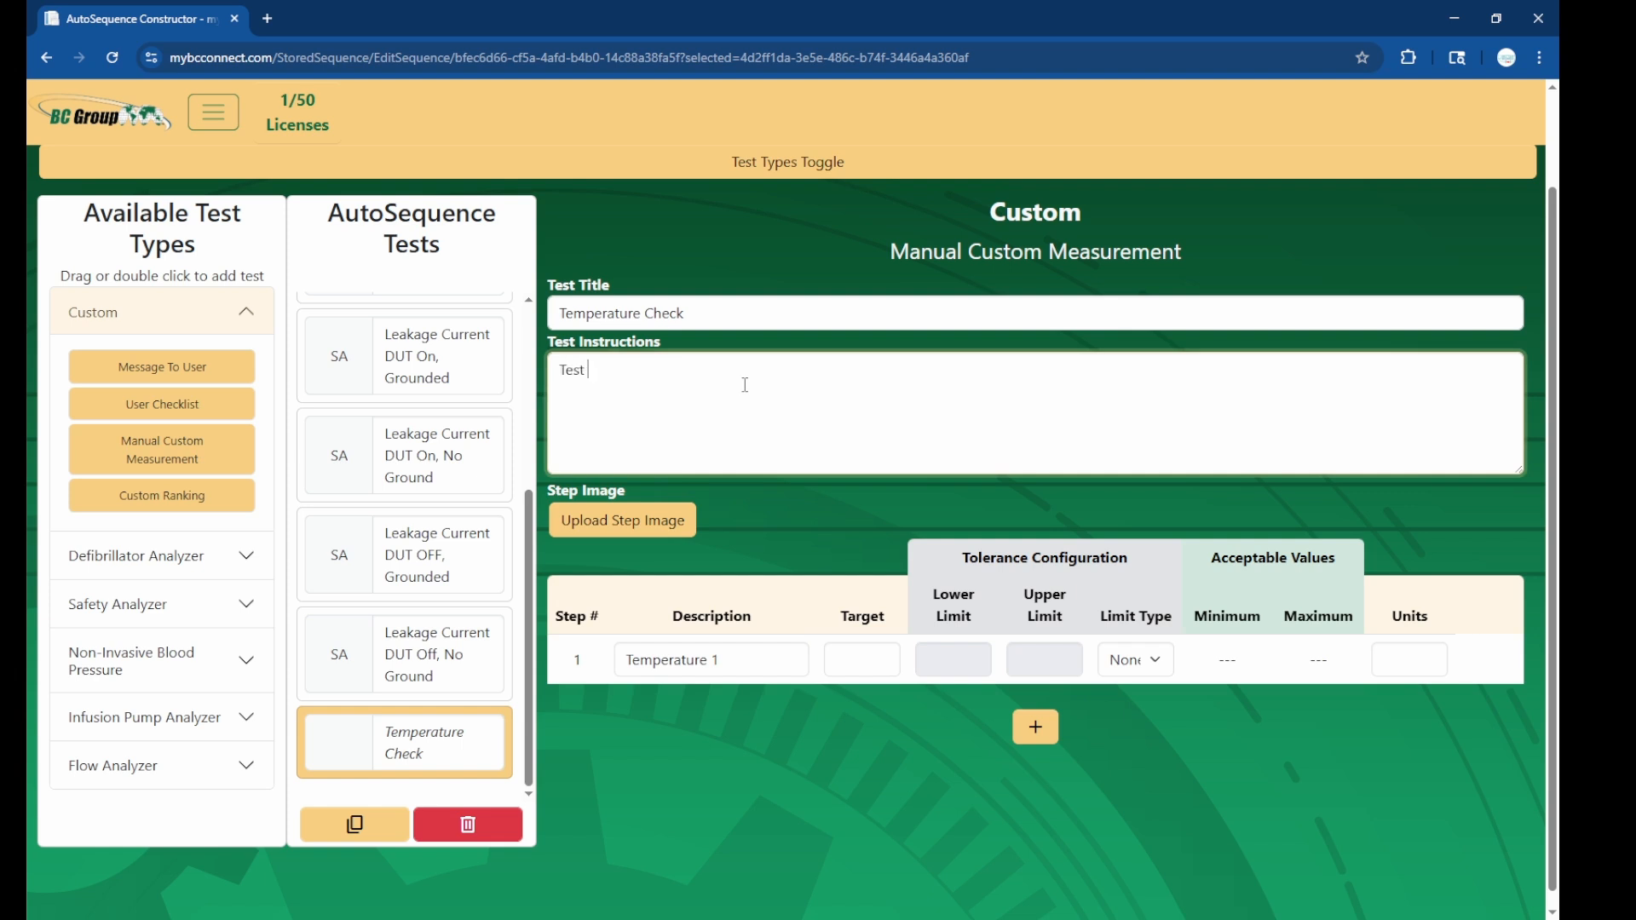
pyautogui.write('temperature at the top left and bottom right of the chamber')
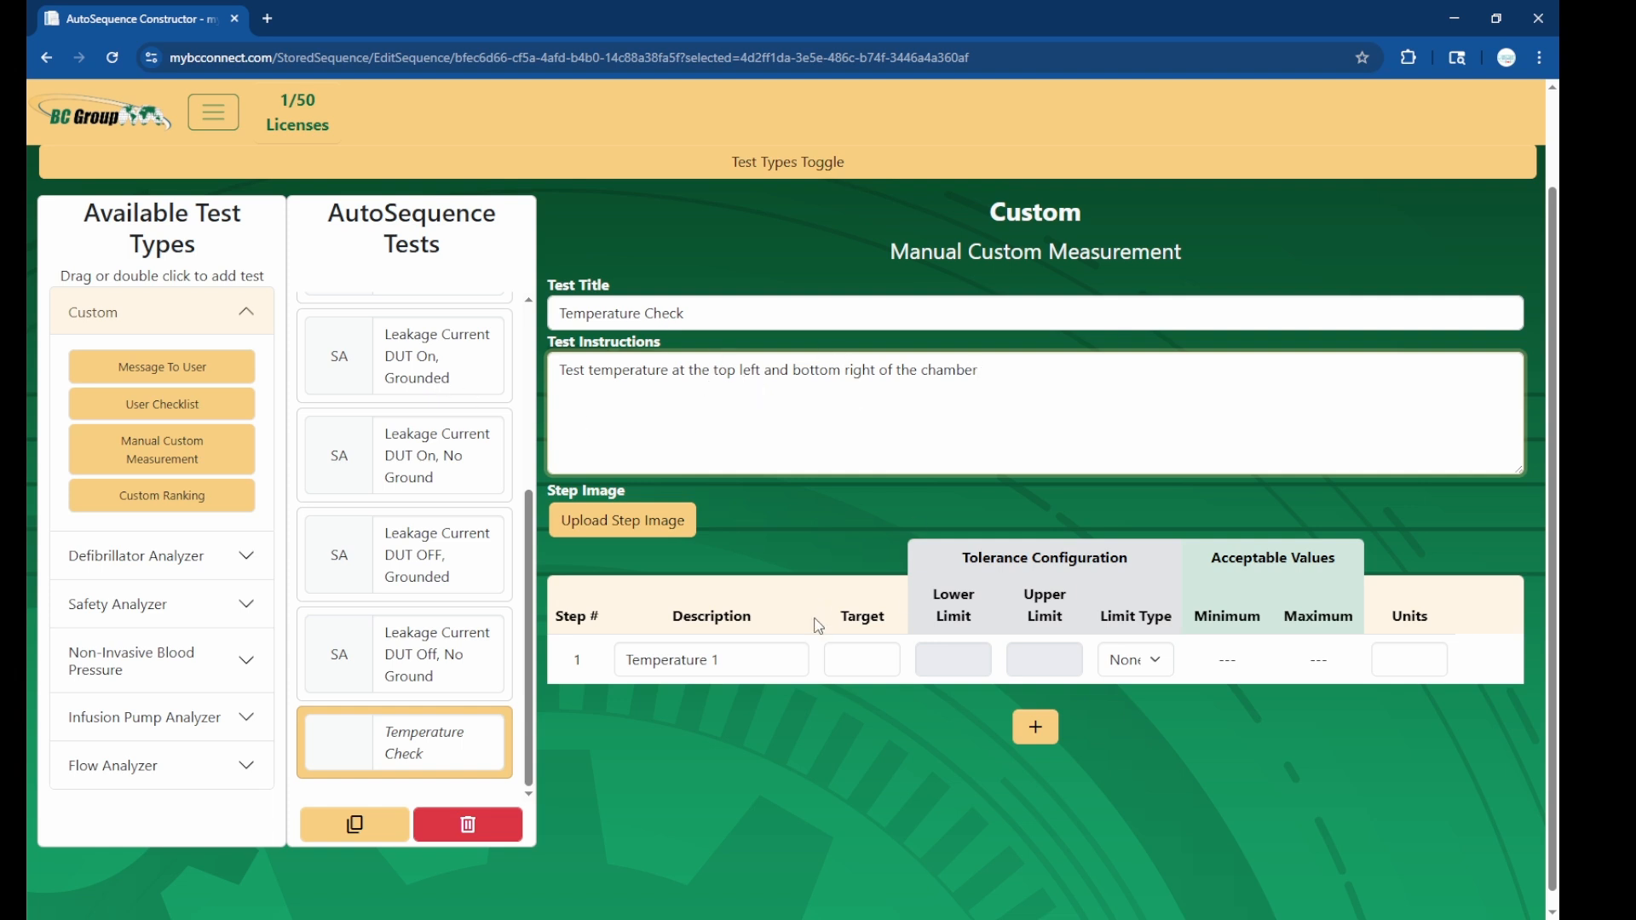
# Give the first measurement a target of 120, Value-type lower and upper limits of 5, and units of Deg C
pyautogui.click(862, 659)
pyautogui.write('120')
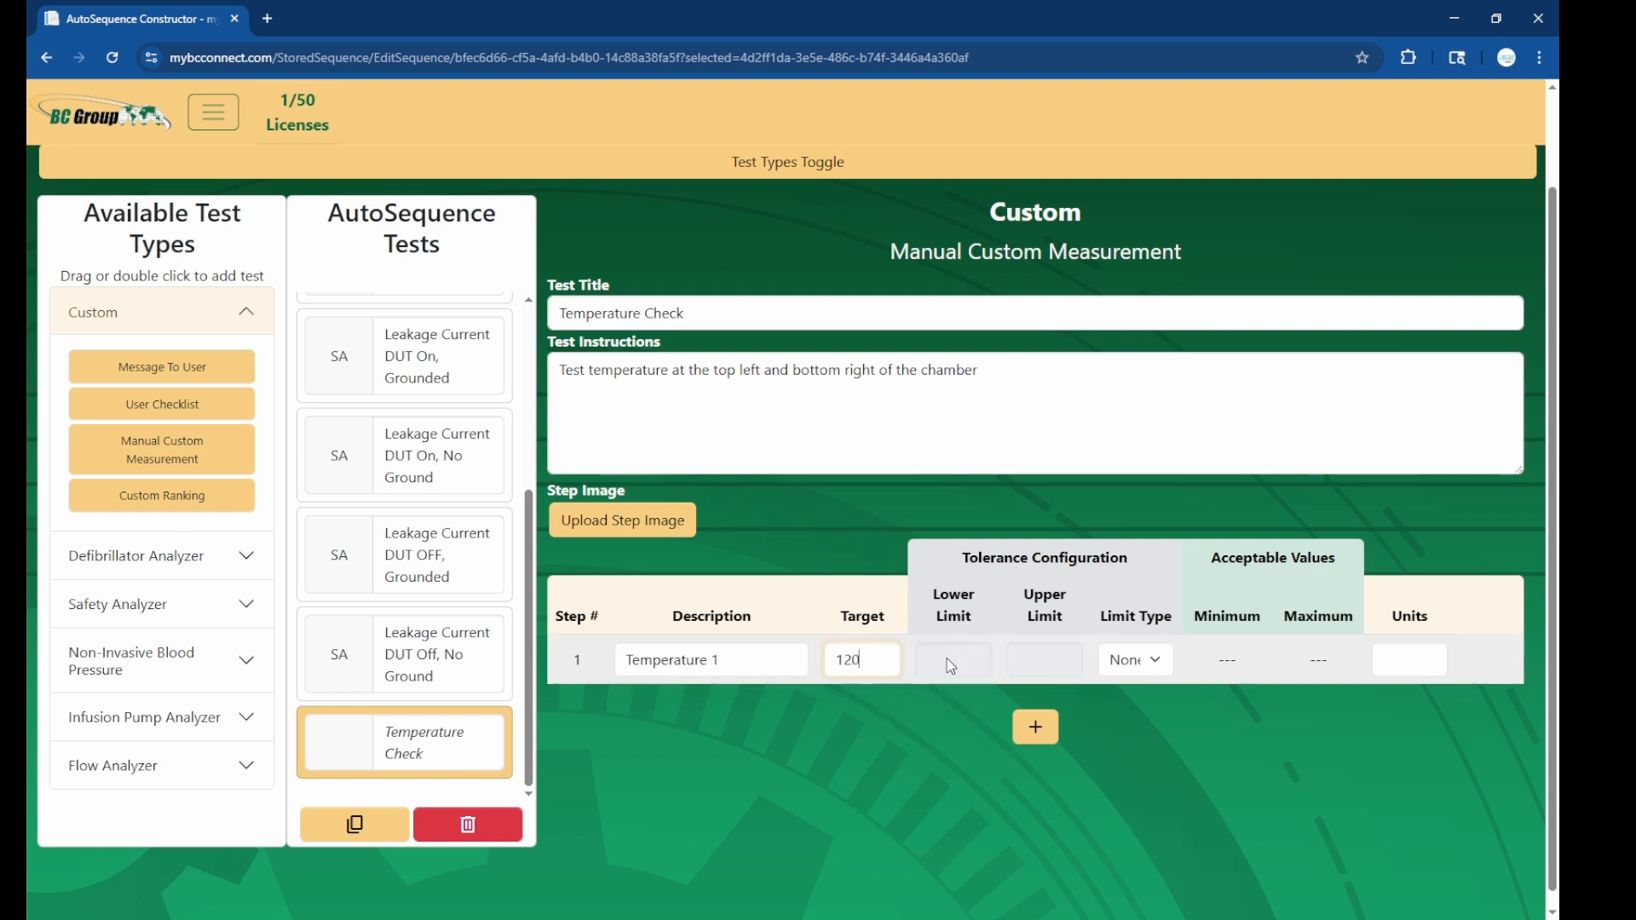
pyautogui.click(1152, 665)
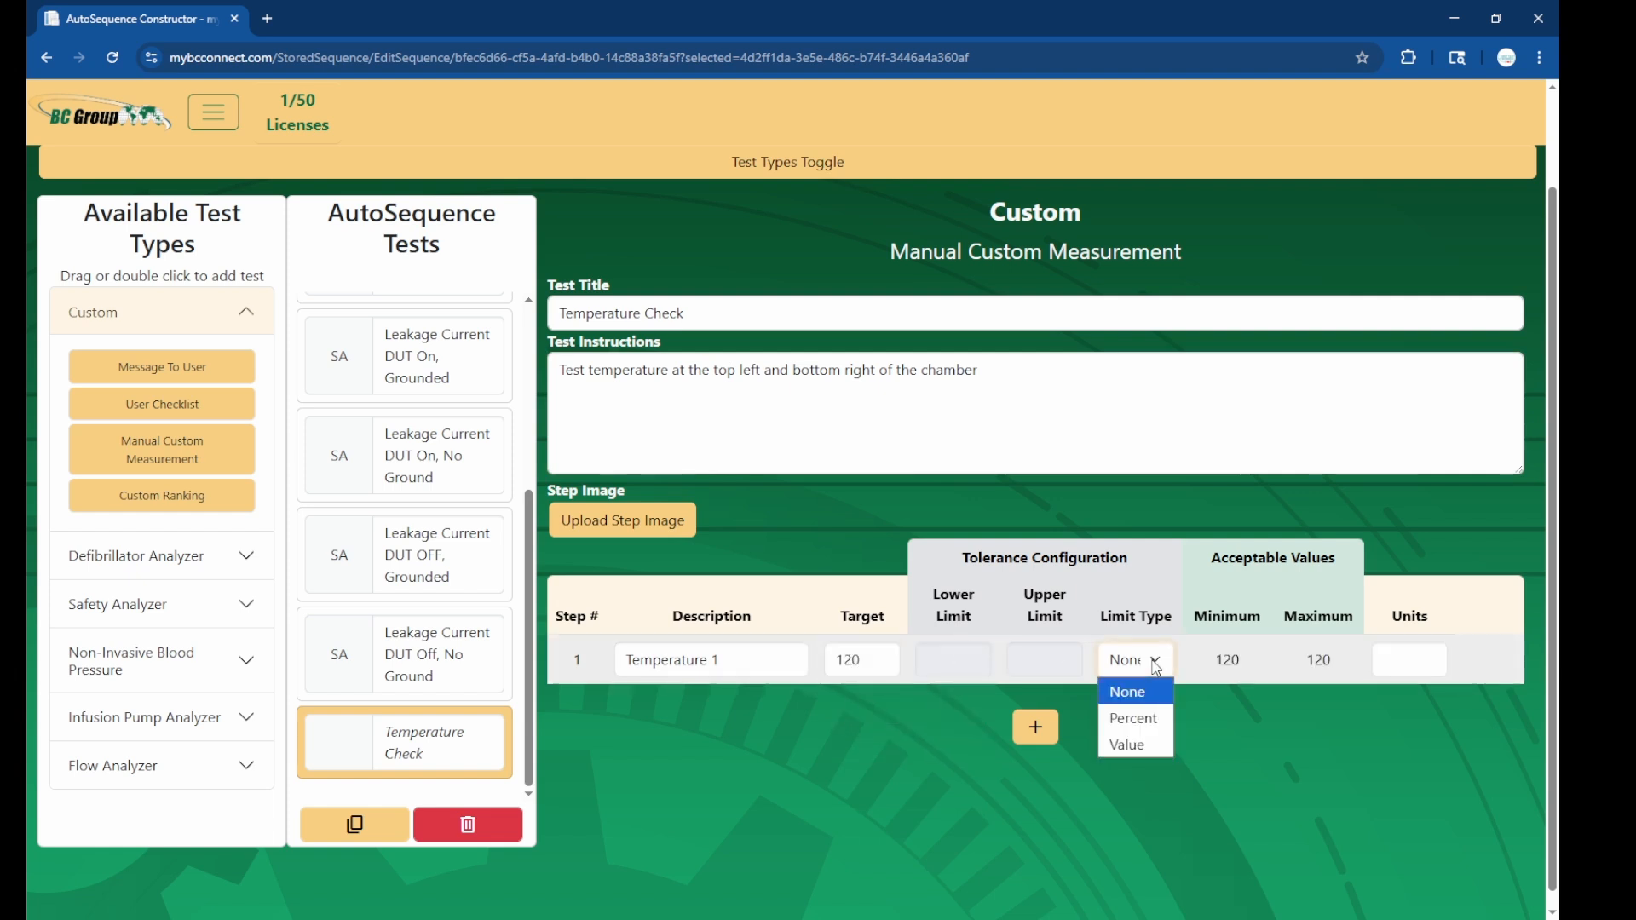
pyautogui.click(1127, 744)
pyautogui.click(963, 658)
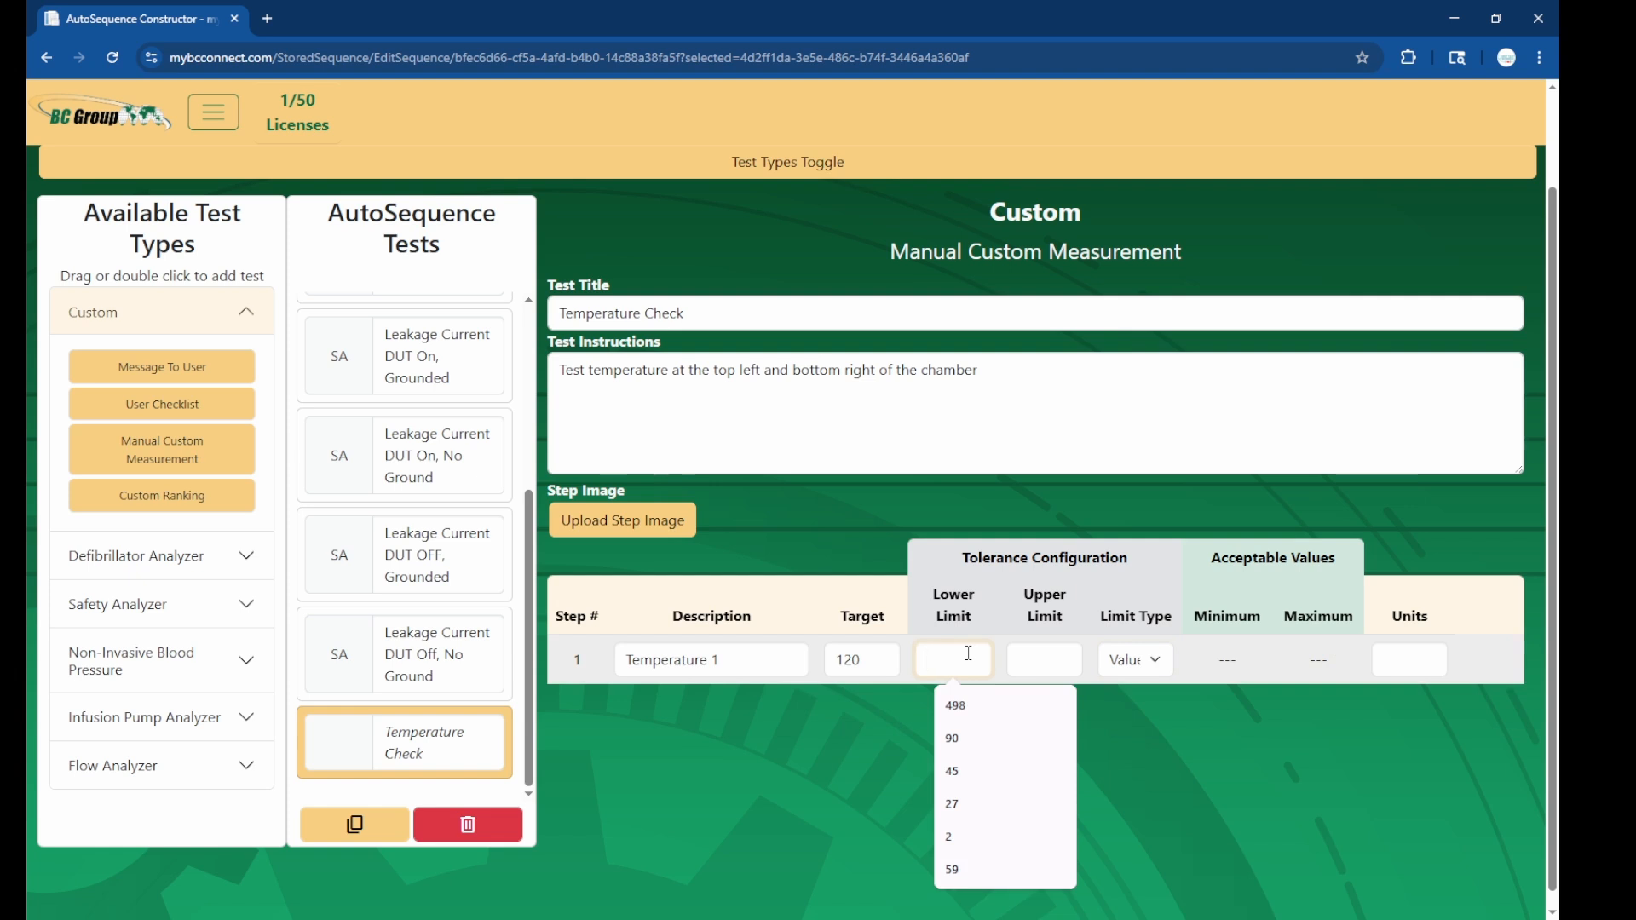
pyautogui.write('5')
pyautogui.press('Tab')
pyautogui.write('5')
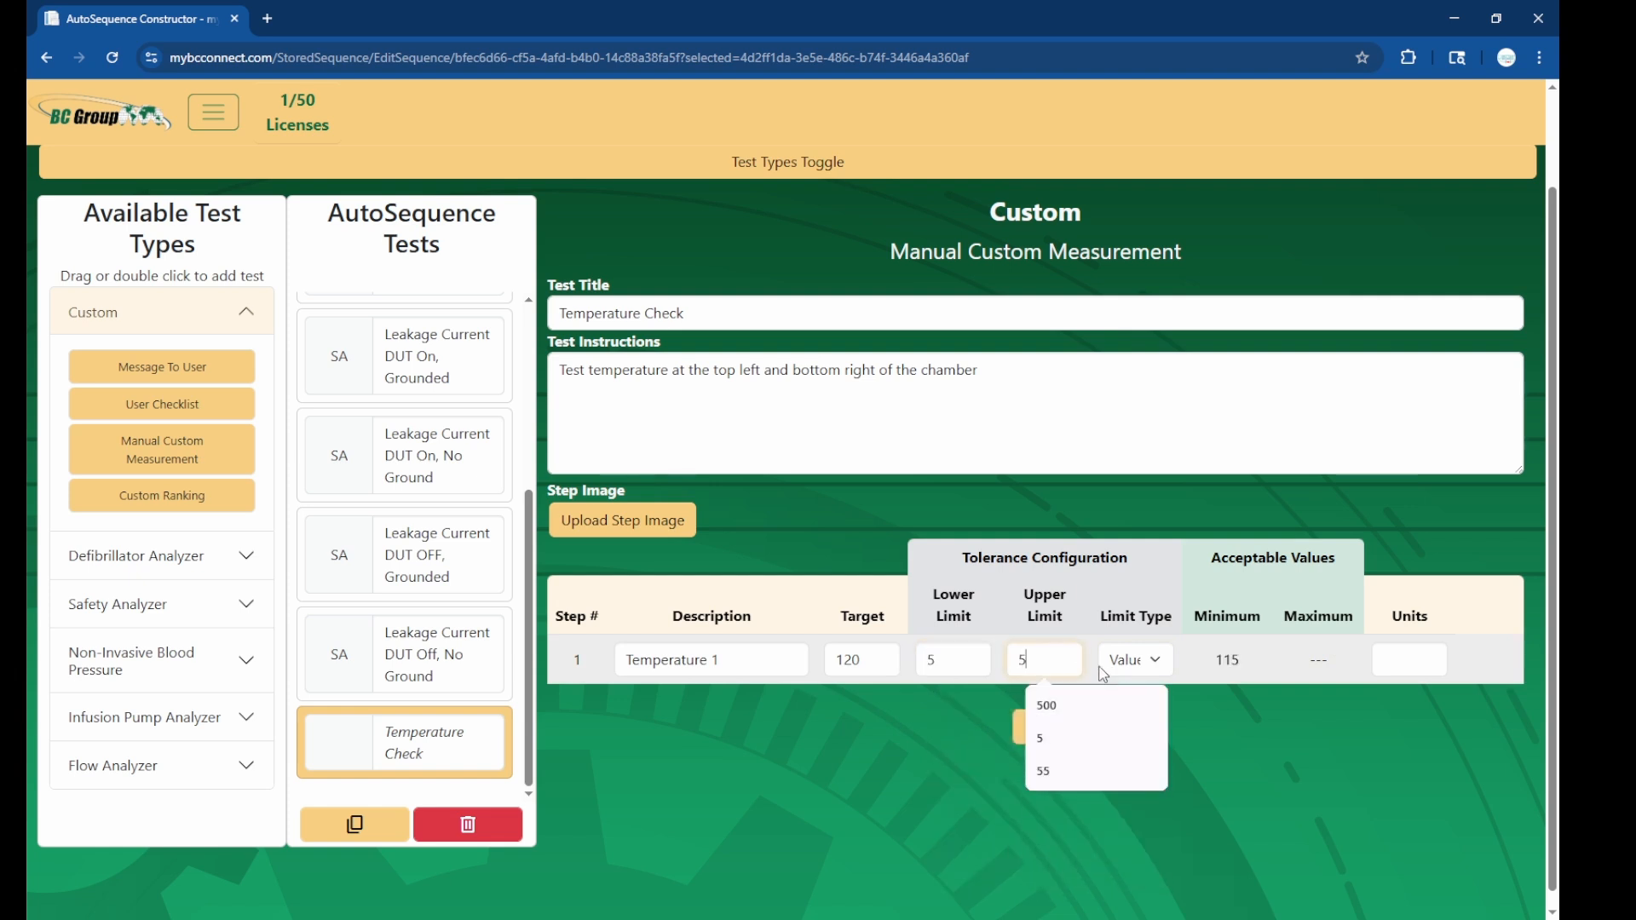
pyautogui.click(1230, 692)
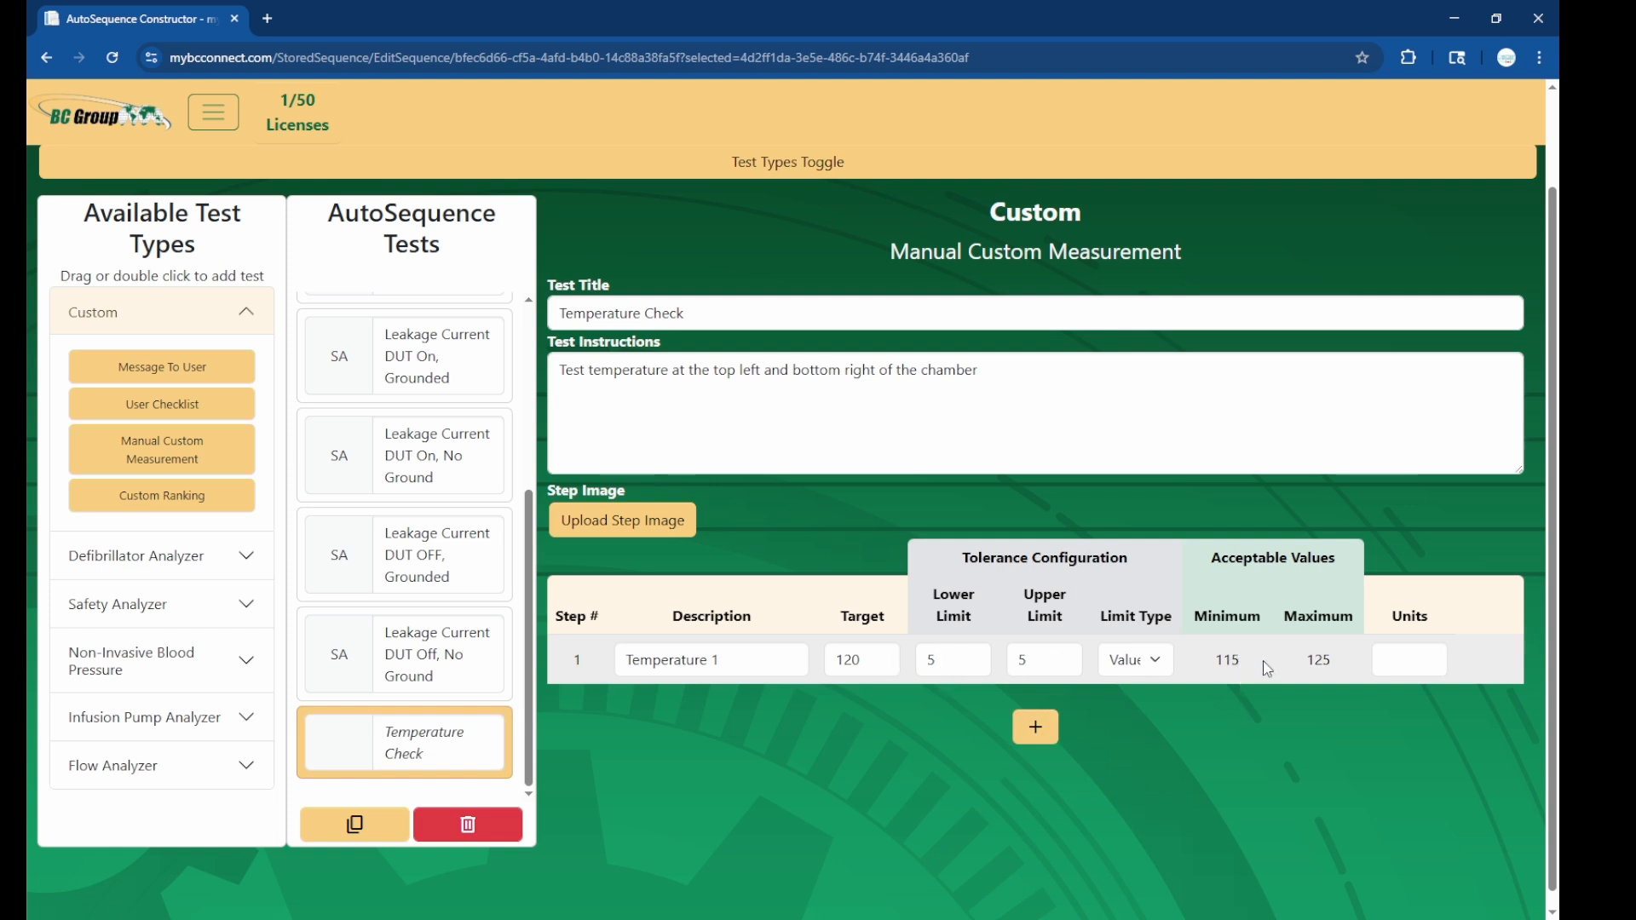
pyautogui.click(1406, 663)
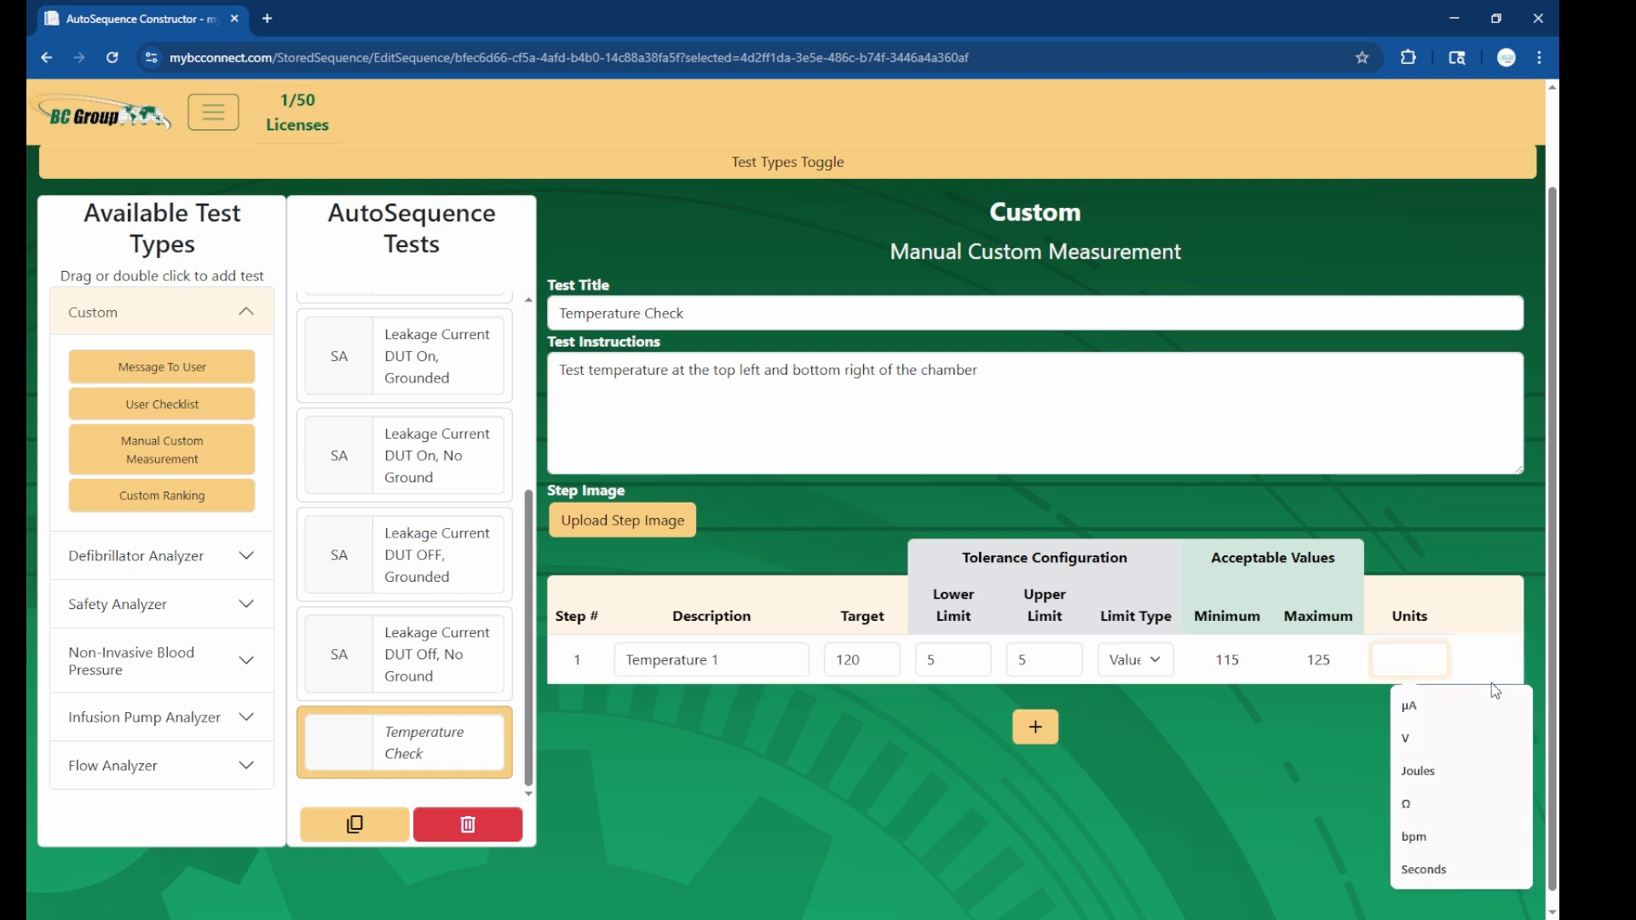
pyautogui.write('Deg C')
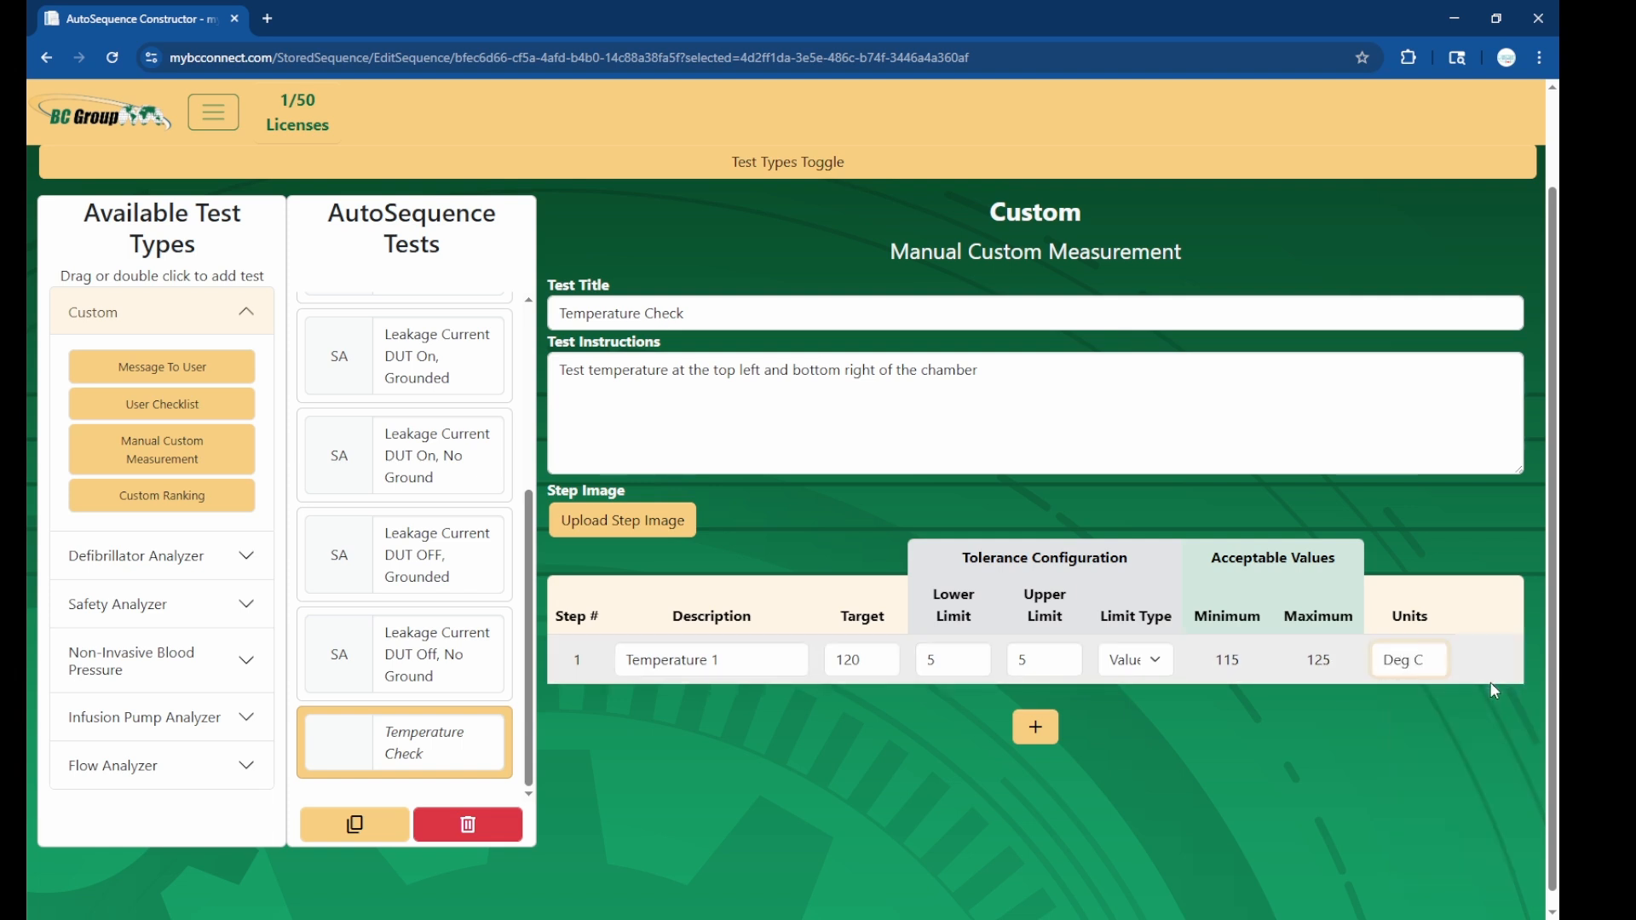
pyautogui.click(1459, 649)
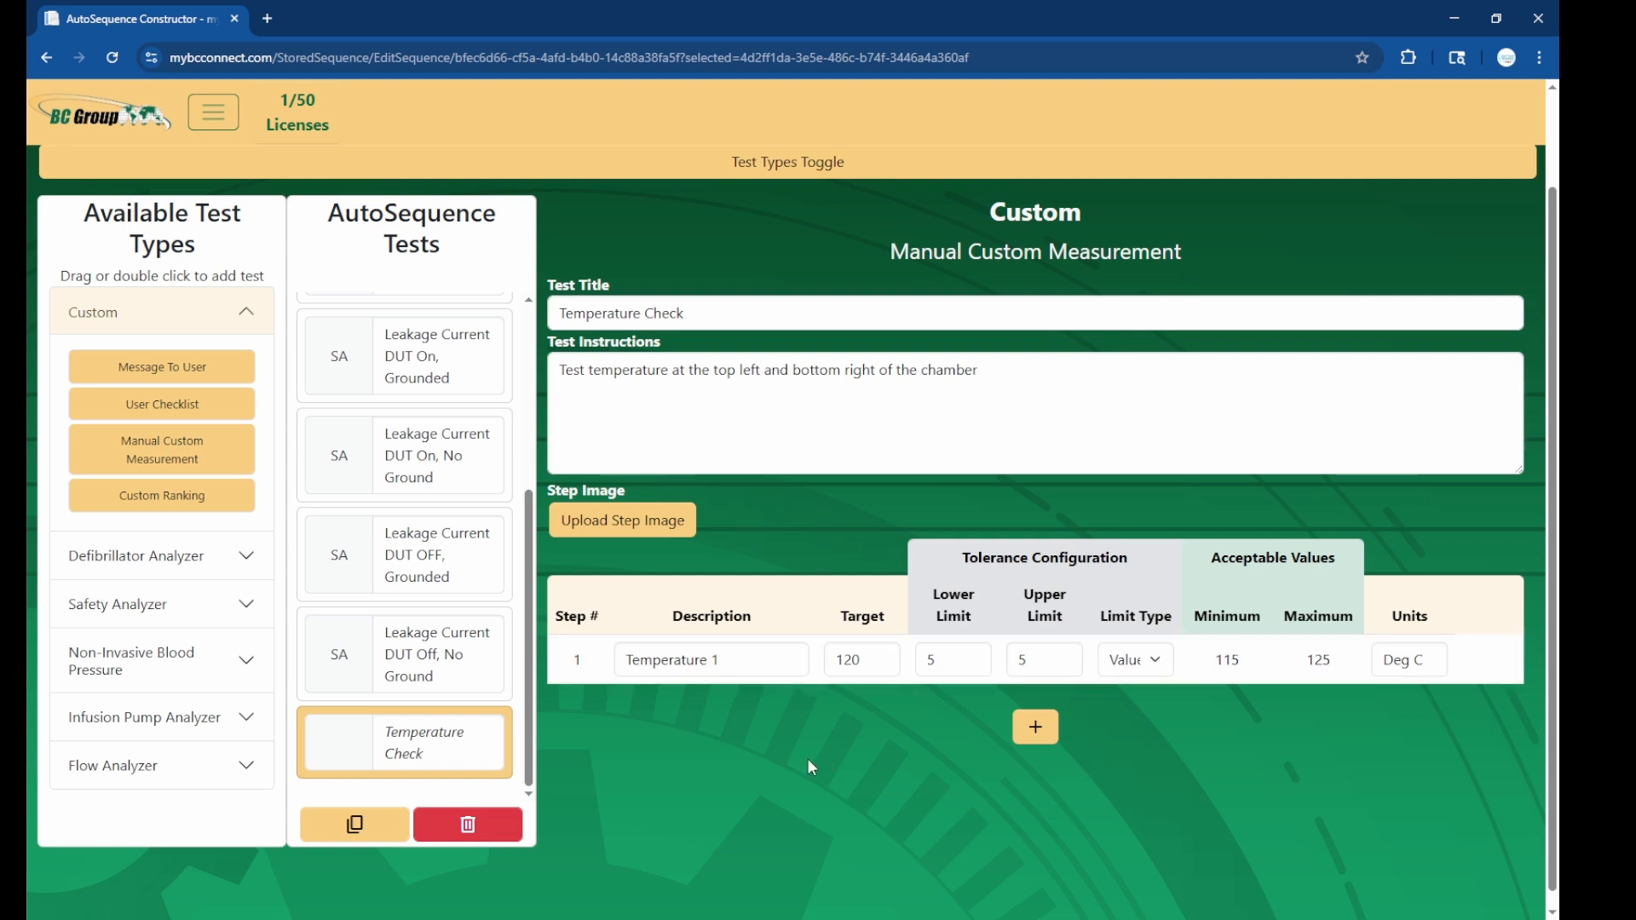
# Add a second measurement and set the two descriptions to "Temperature Top Left" and "Temperature Bottom Right"
pyautogui.click(1037, 731)
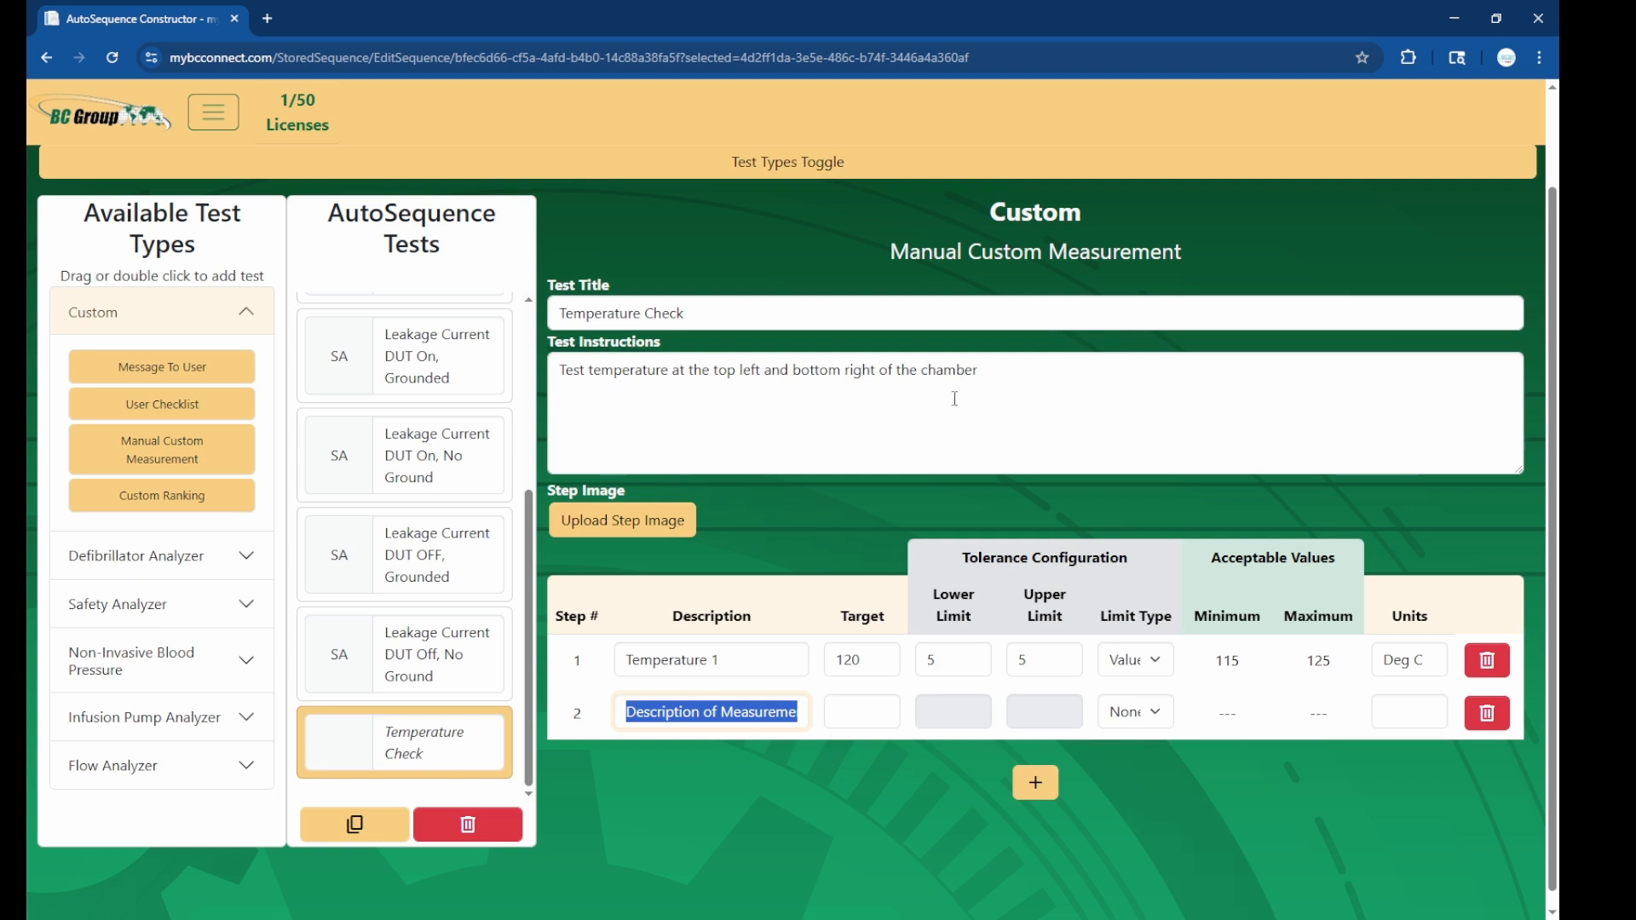
pyautogui.click(621, 660)
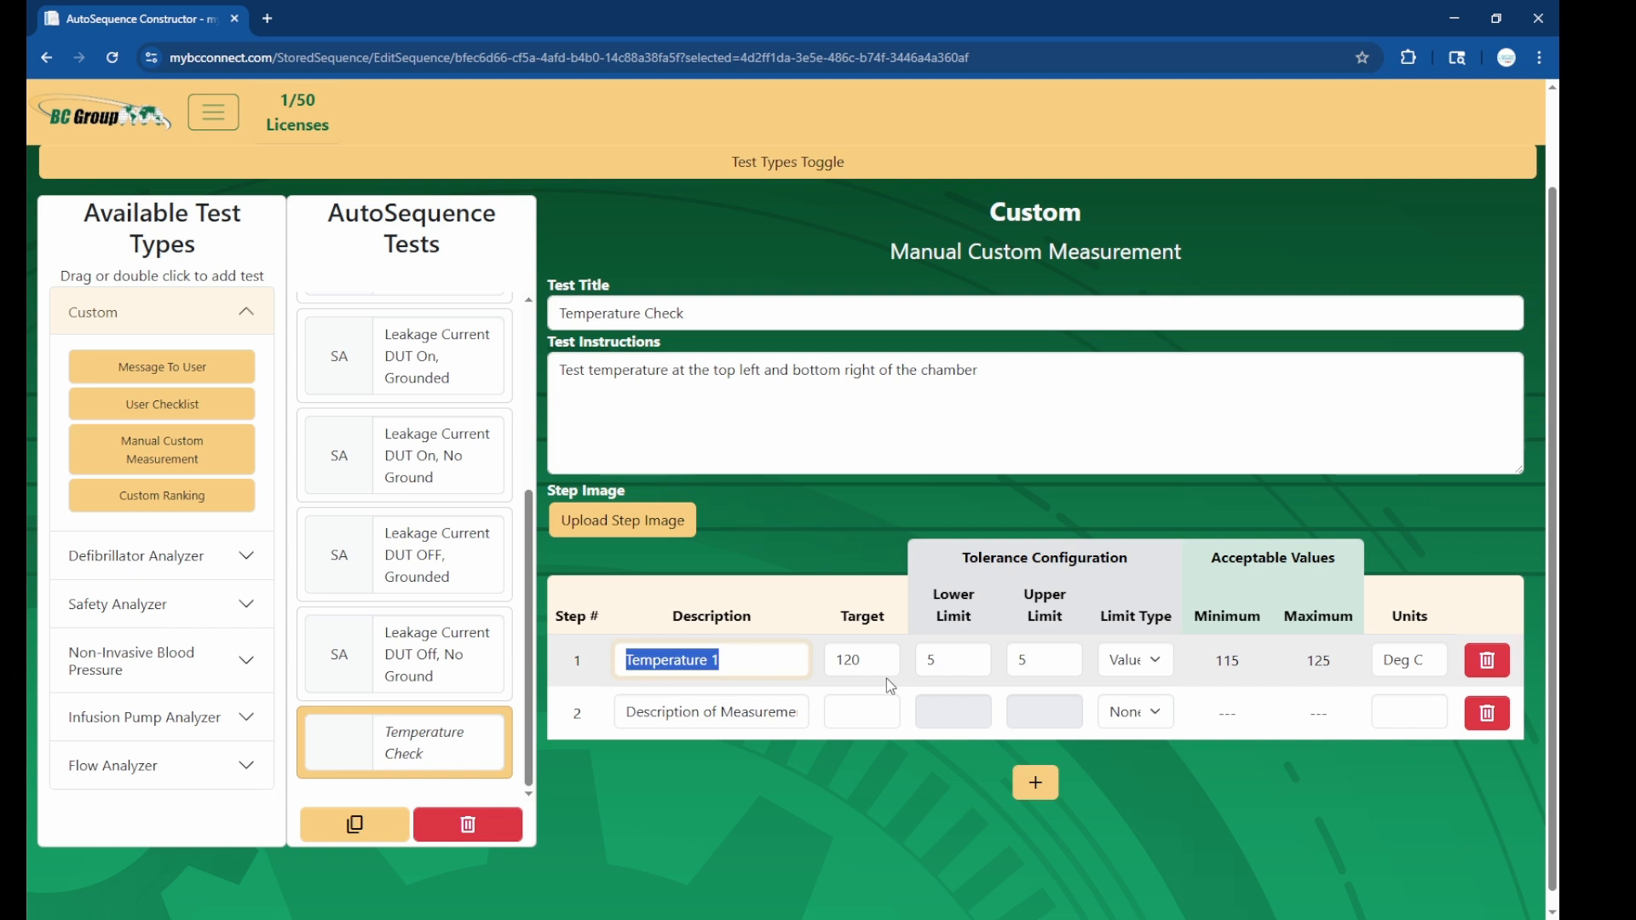
pyautogui.press('Right')
pyautogui.write('Top Left')
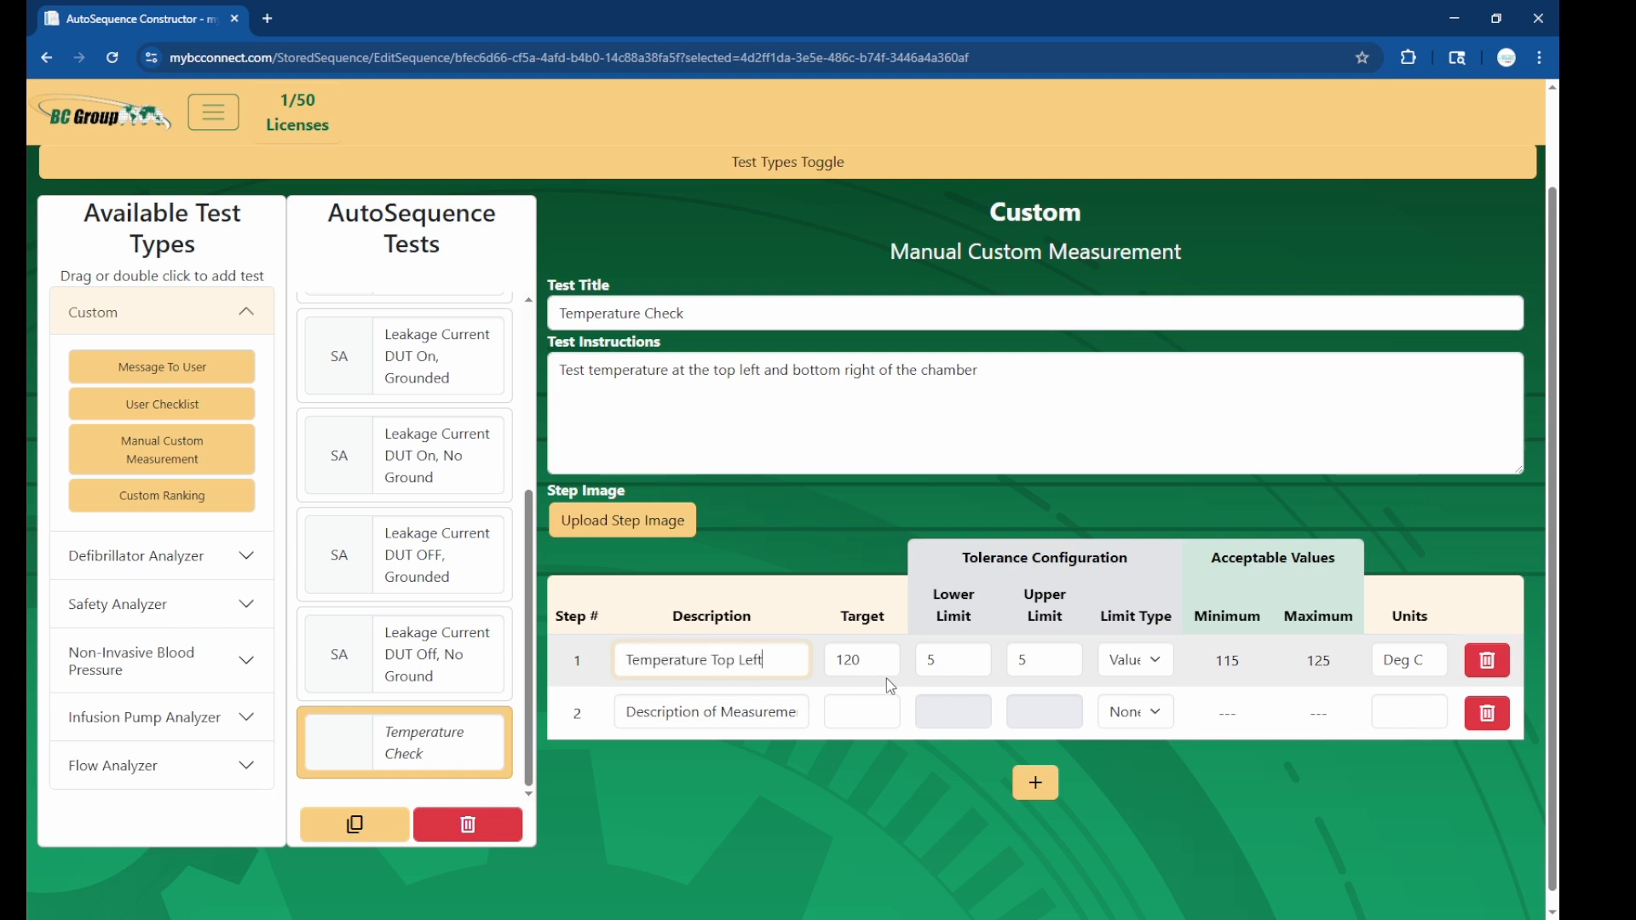
pyautogui.tripleClick(727, 705)
pyautogui.write('Tem')
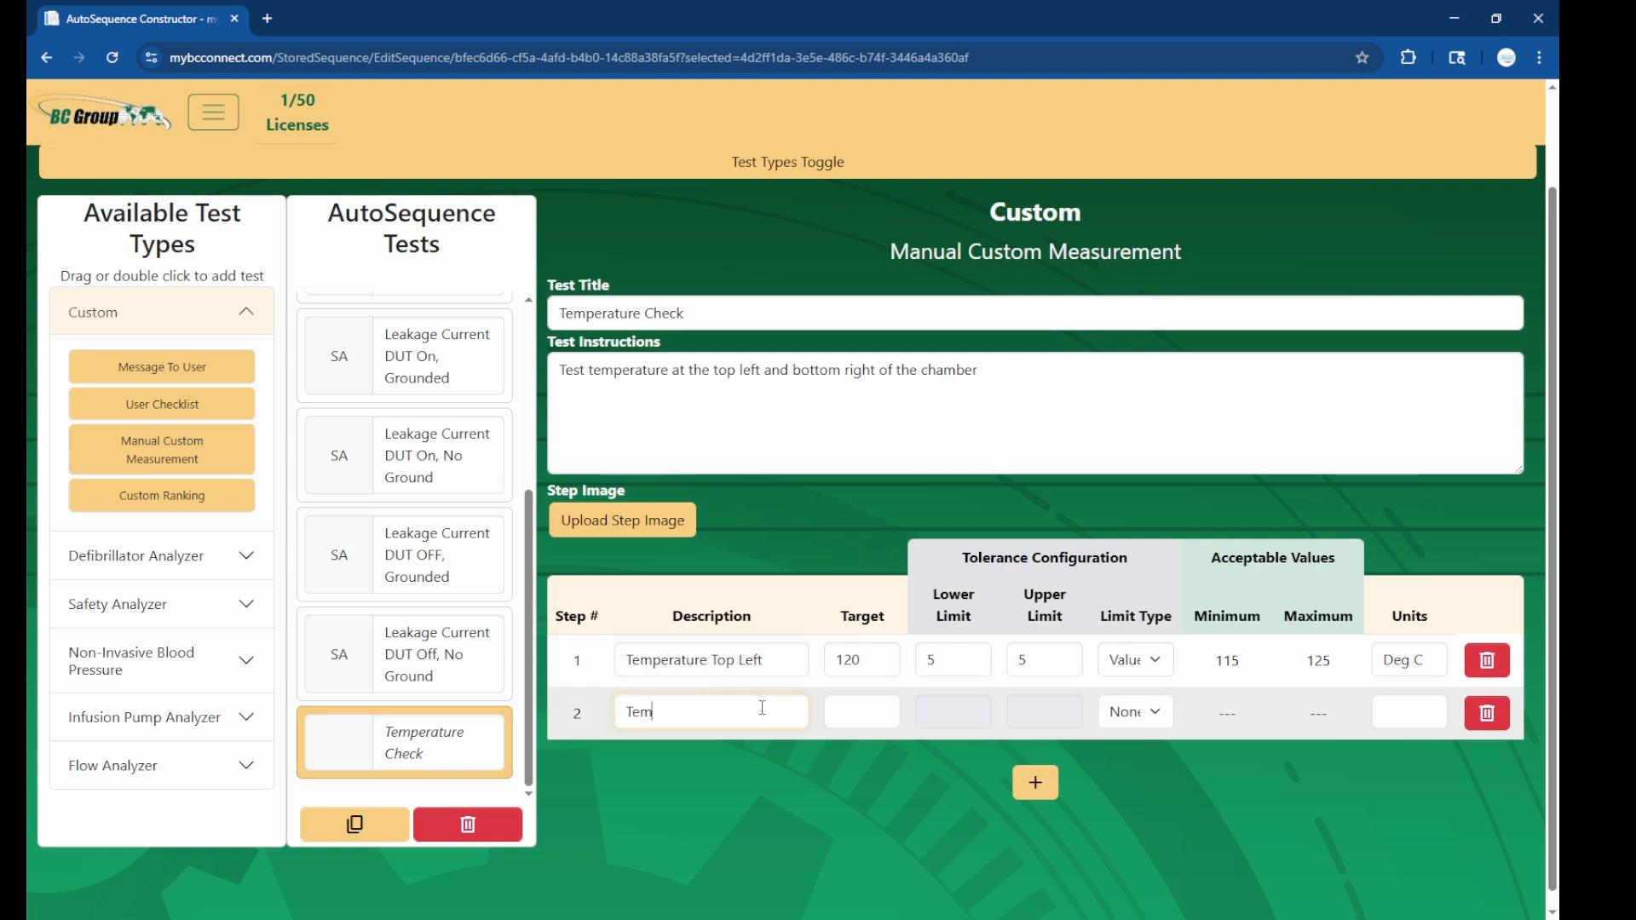
pyautogui.write('perature Bottom Right')
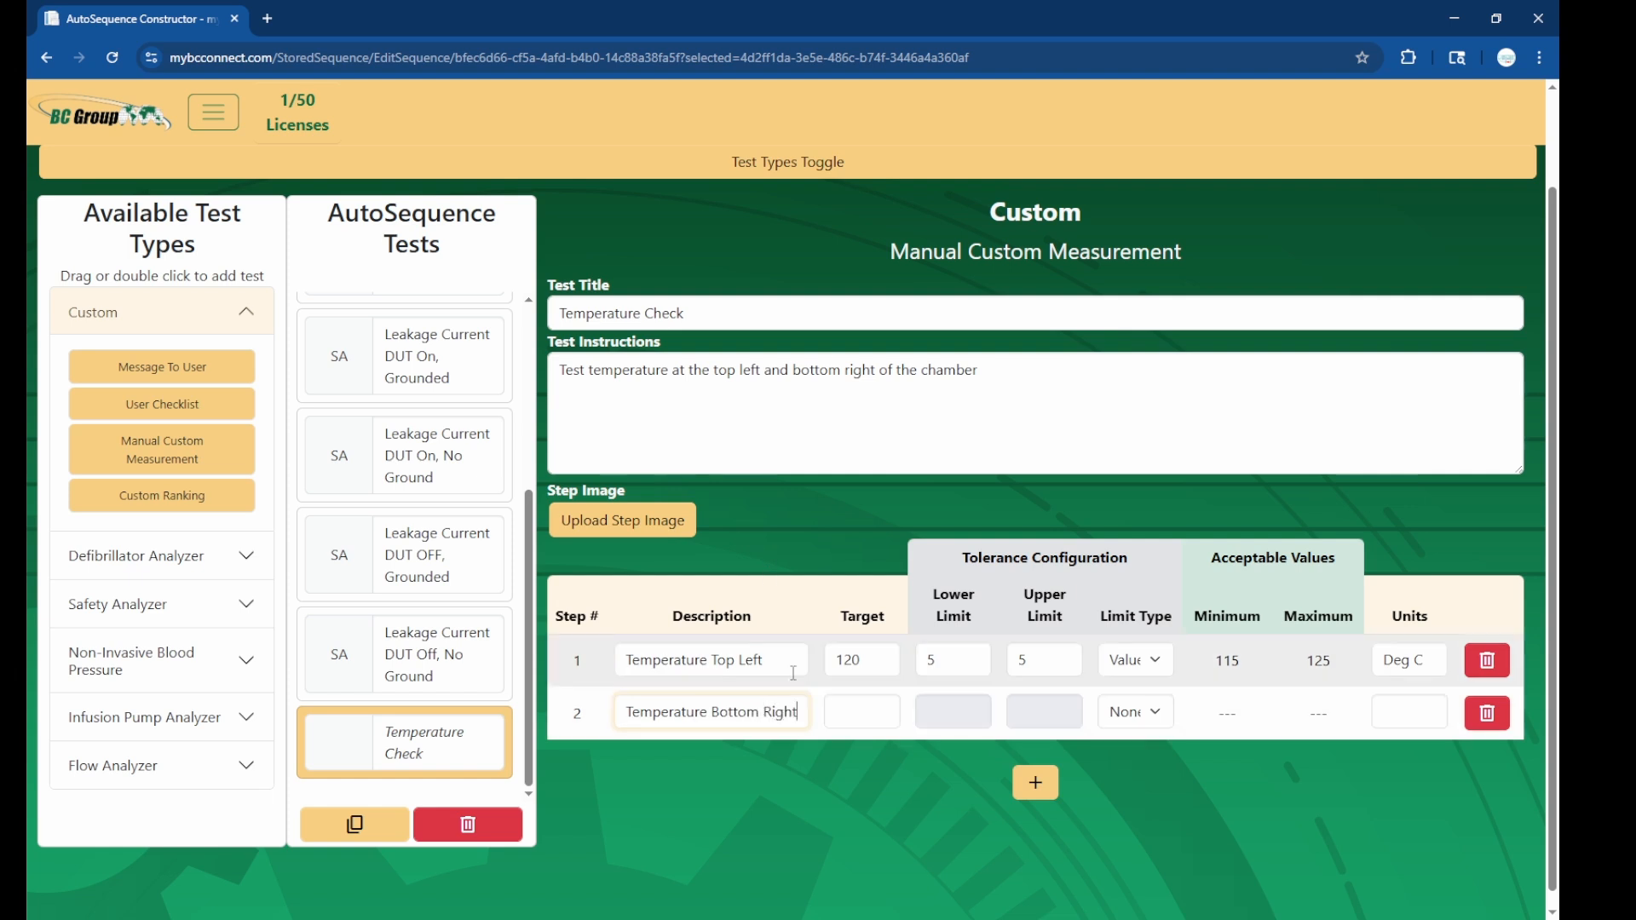
# Give the Temperature Bottom Right measurement a target of 120, Value-type lower and upper limits of 5, and units of Deg C
pyautogui.write('120')
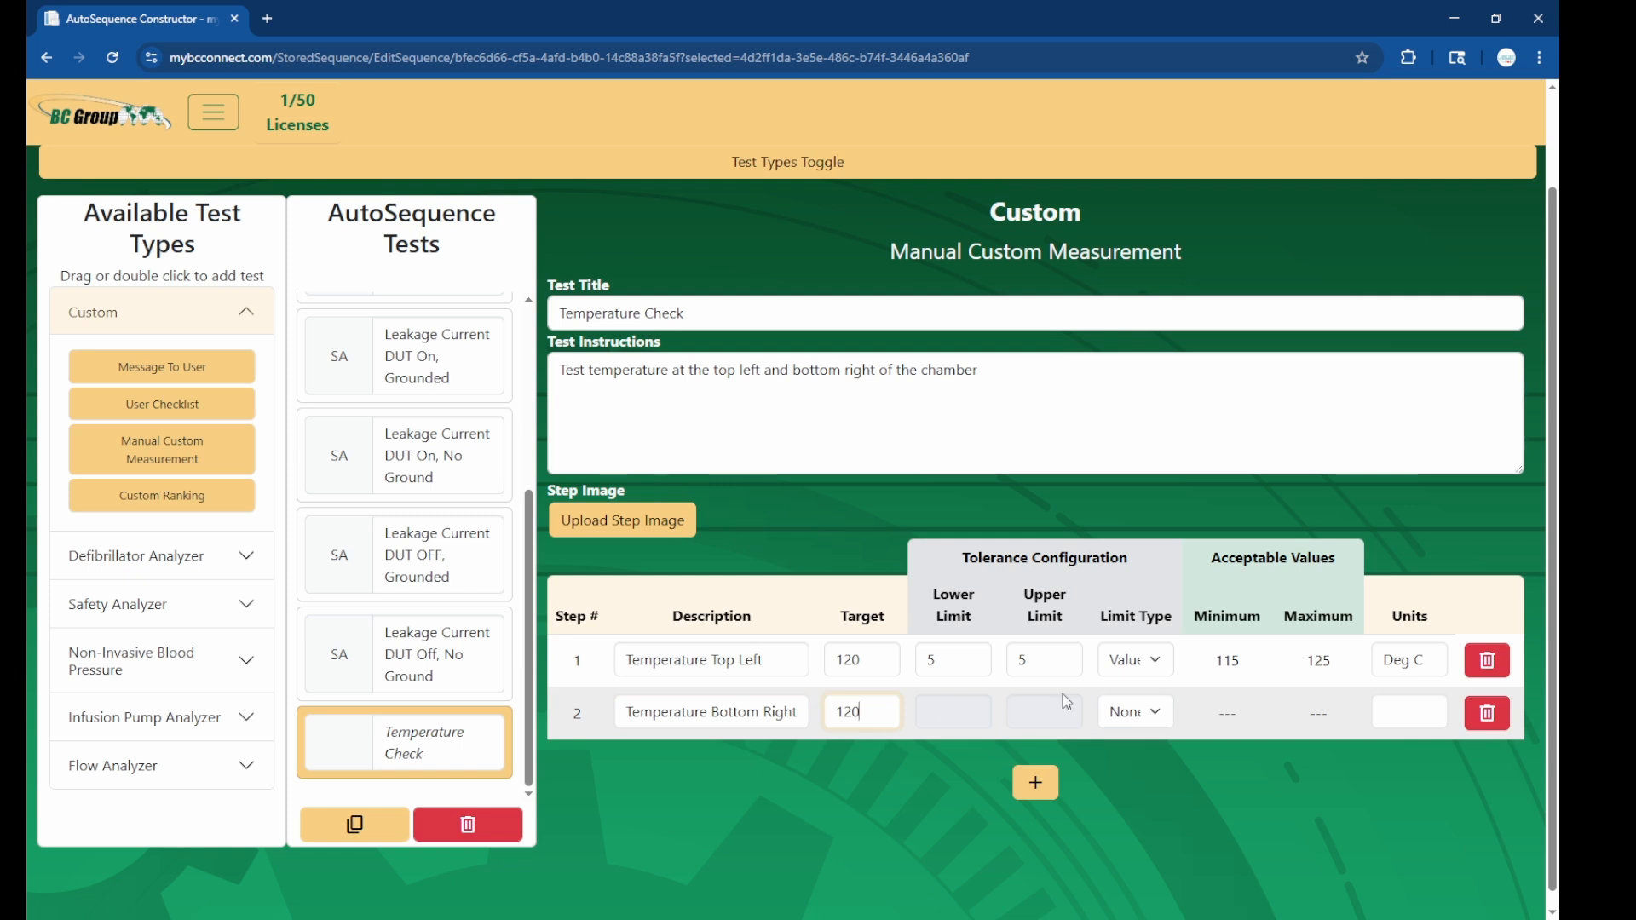
pyautogui.click(1162, 723)
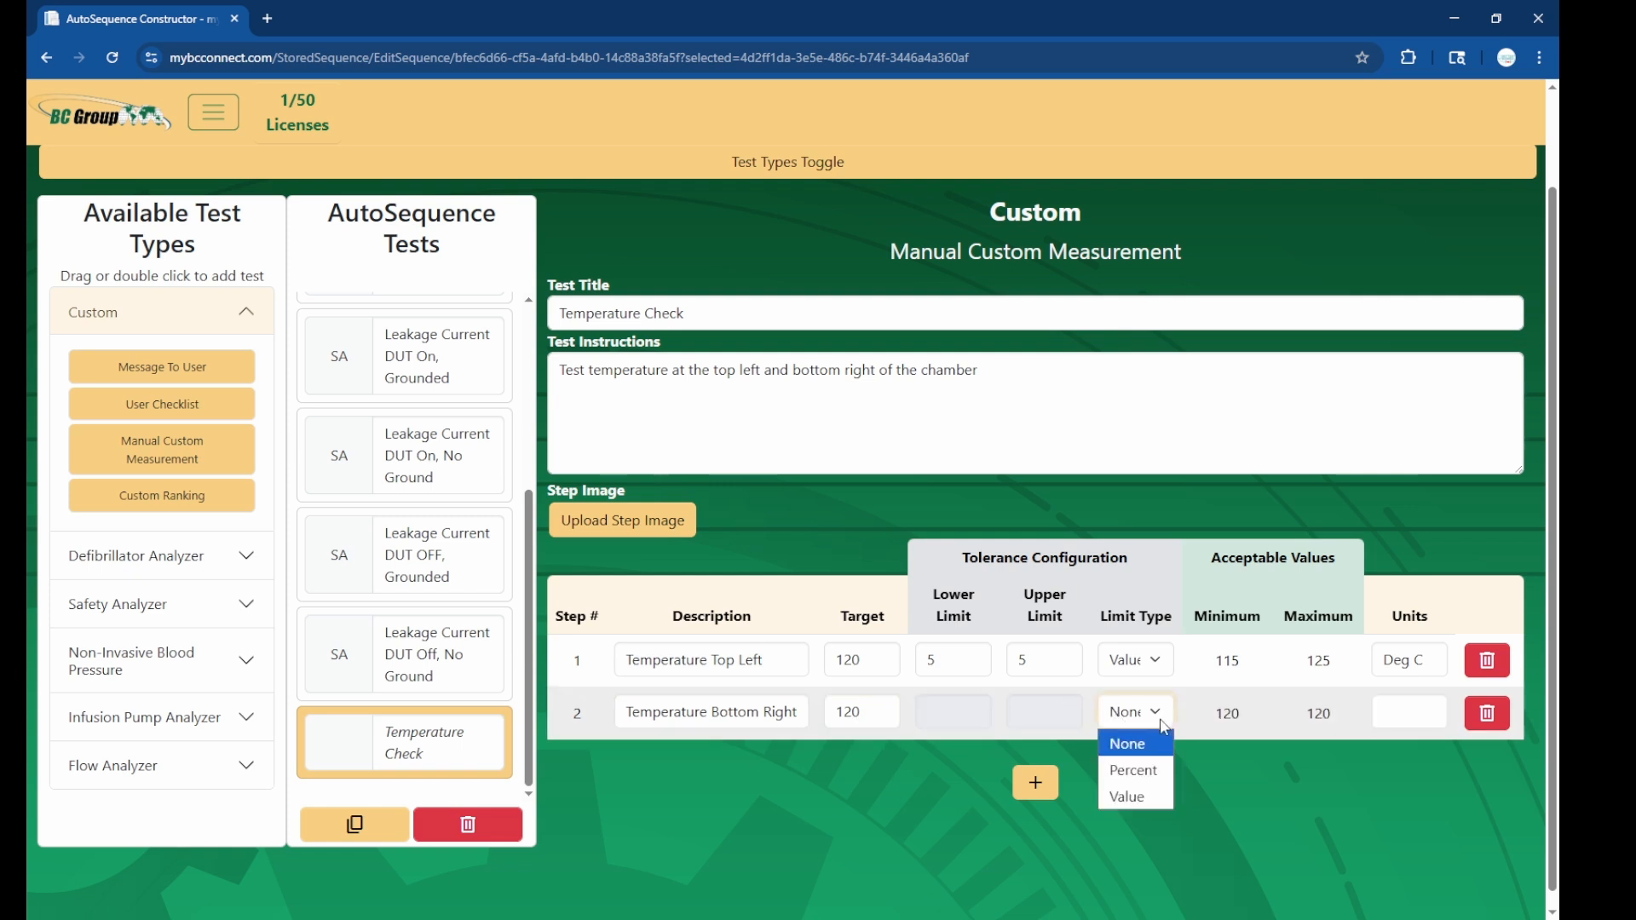
pyautogui.click(1127, 797)
pyautogui.click(961, 709)
pyautogui.write('5')
pyautogui.click(1050, 707)
pyautogui.write('5')
pyautogui.click(1440, 716)
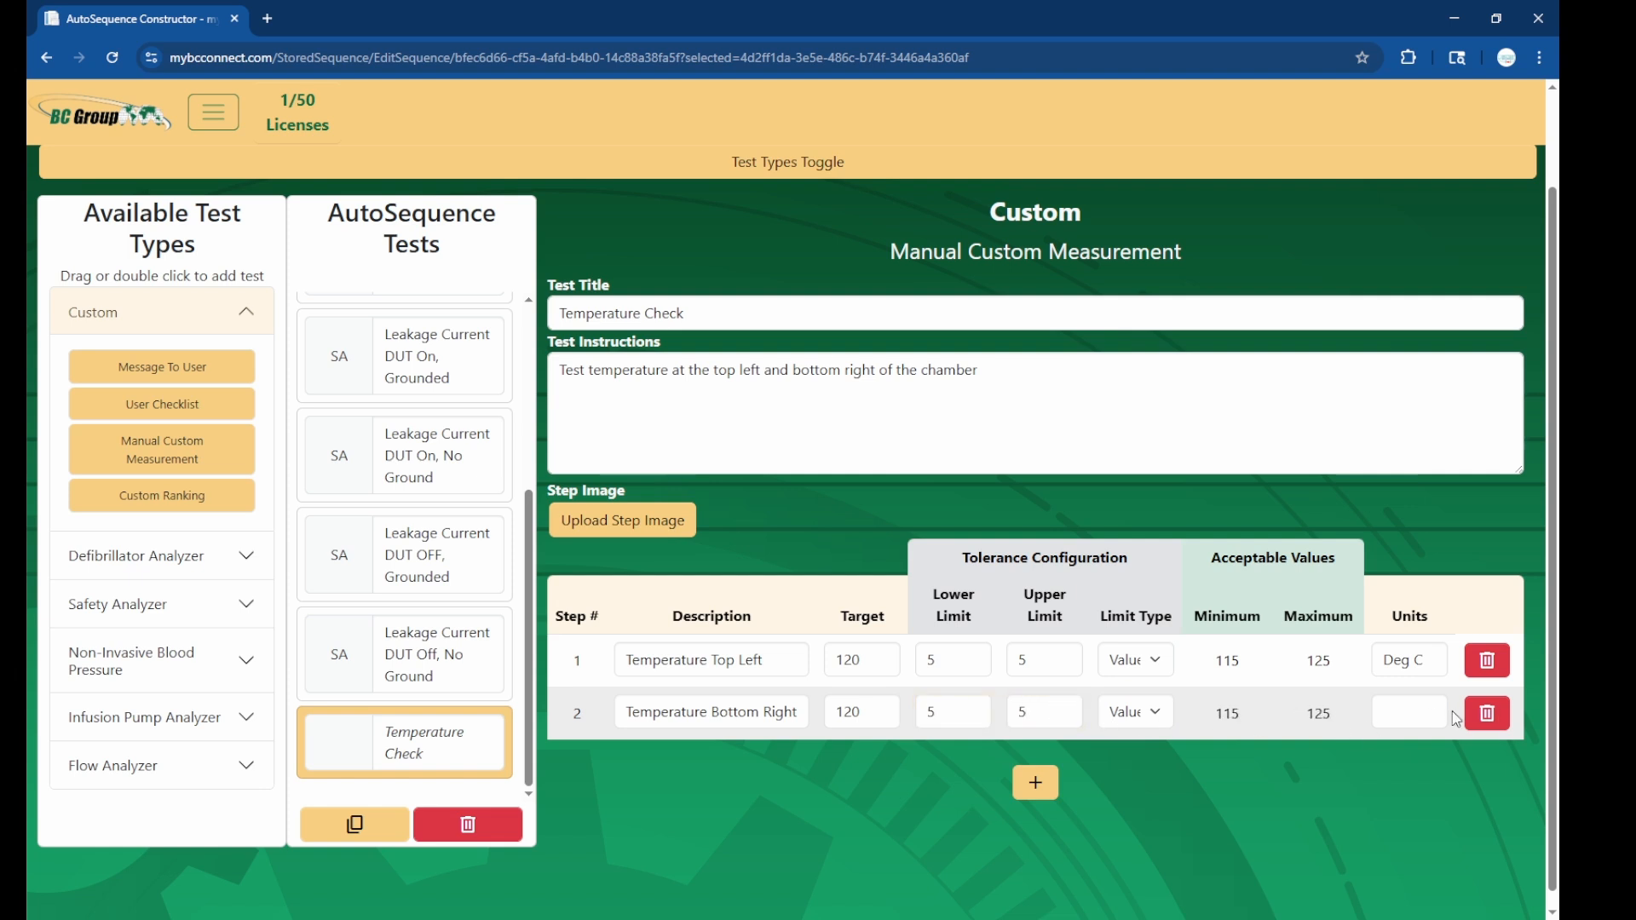
pyautogui.write('Deg C')
pyautogui.click(1147, 786)
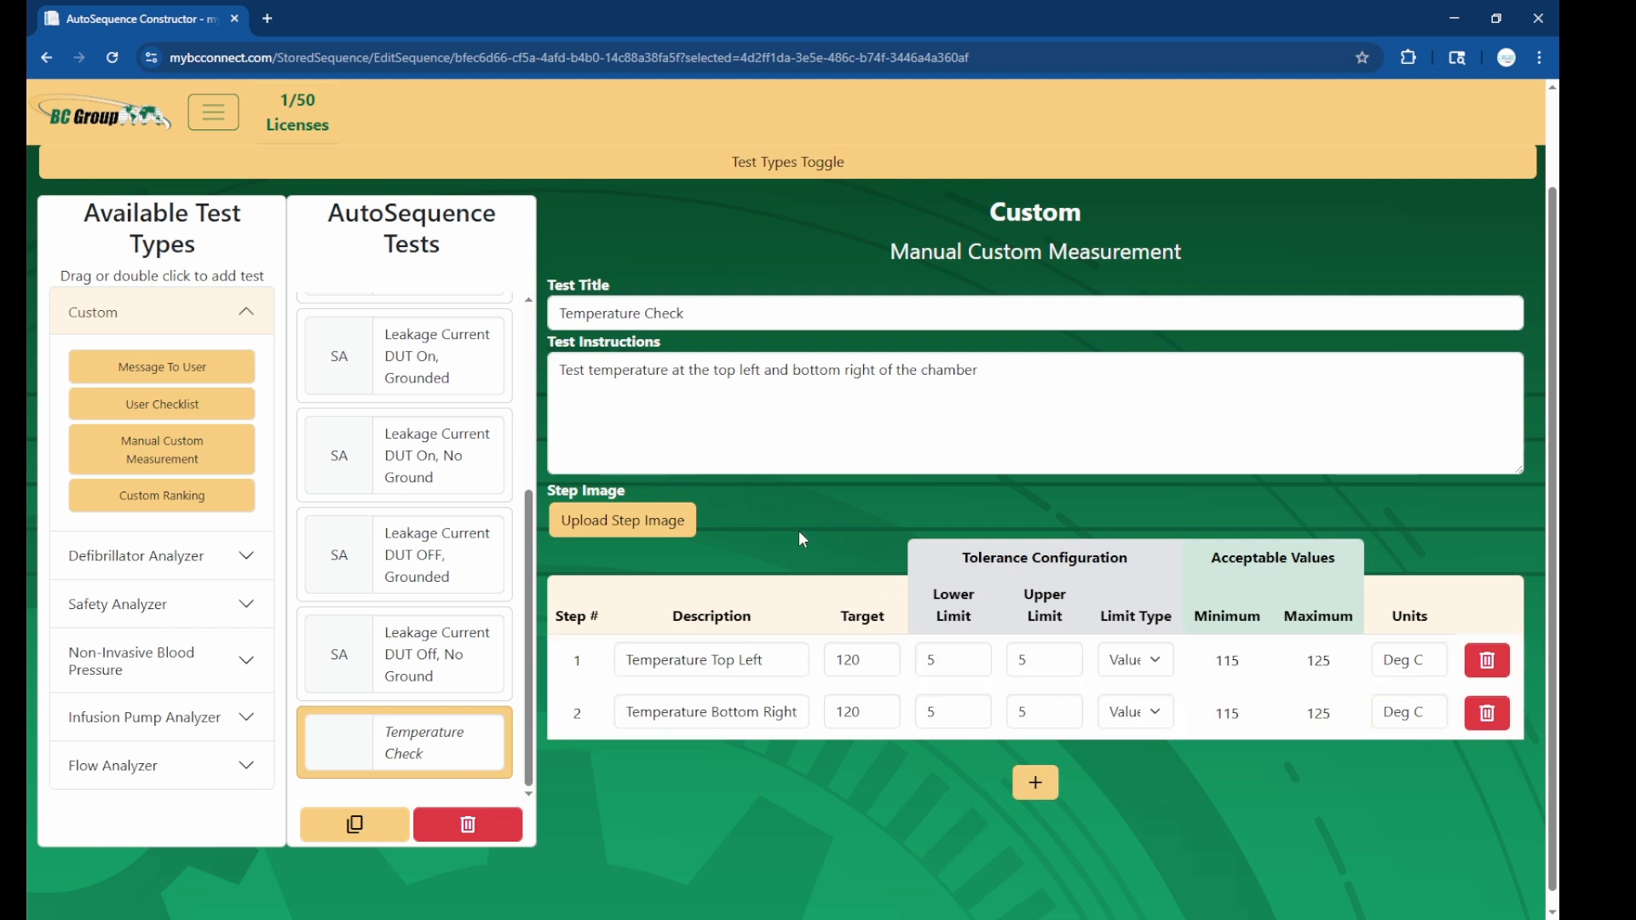
# Review the Warming Cabinet sequence's test list and the settings of its Physical Inspection and Walkup Checklist tests
pyautogui.scroll(2, 801, 537)
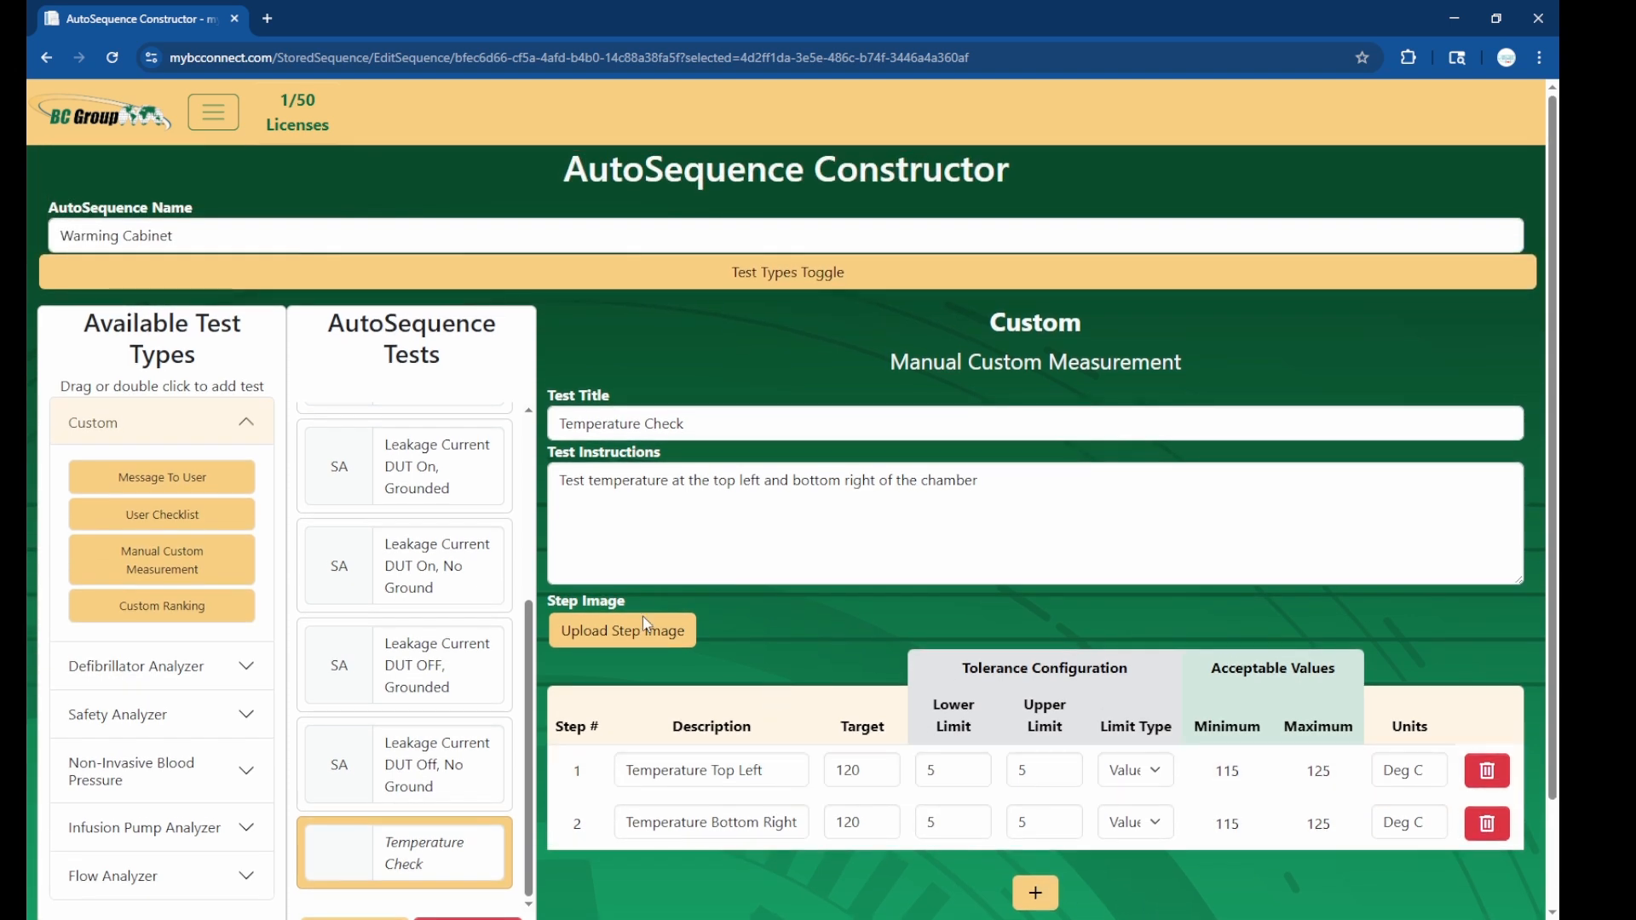
pyautogui.scroll(-1, 794, 661)
pyautogui.scroll(1, 648, 647)
pyautogui.scroll(4, 433, 552)
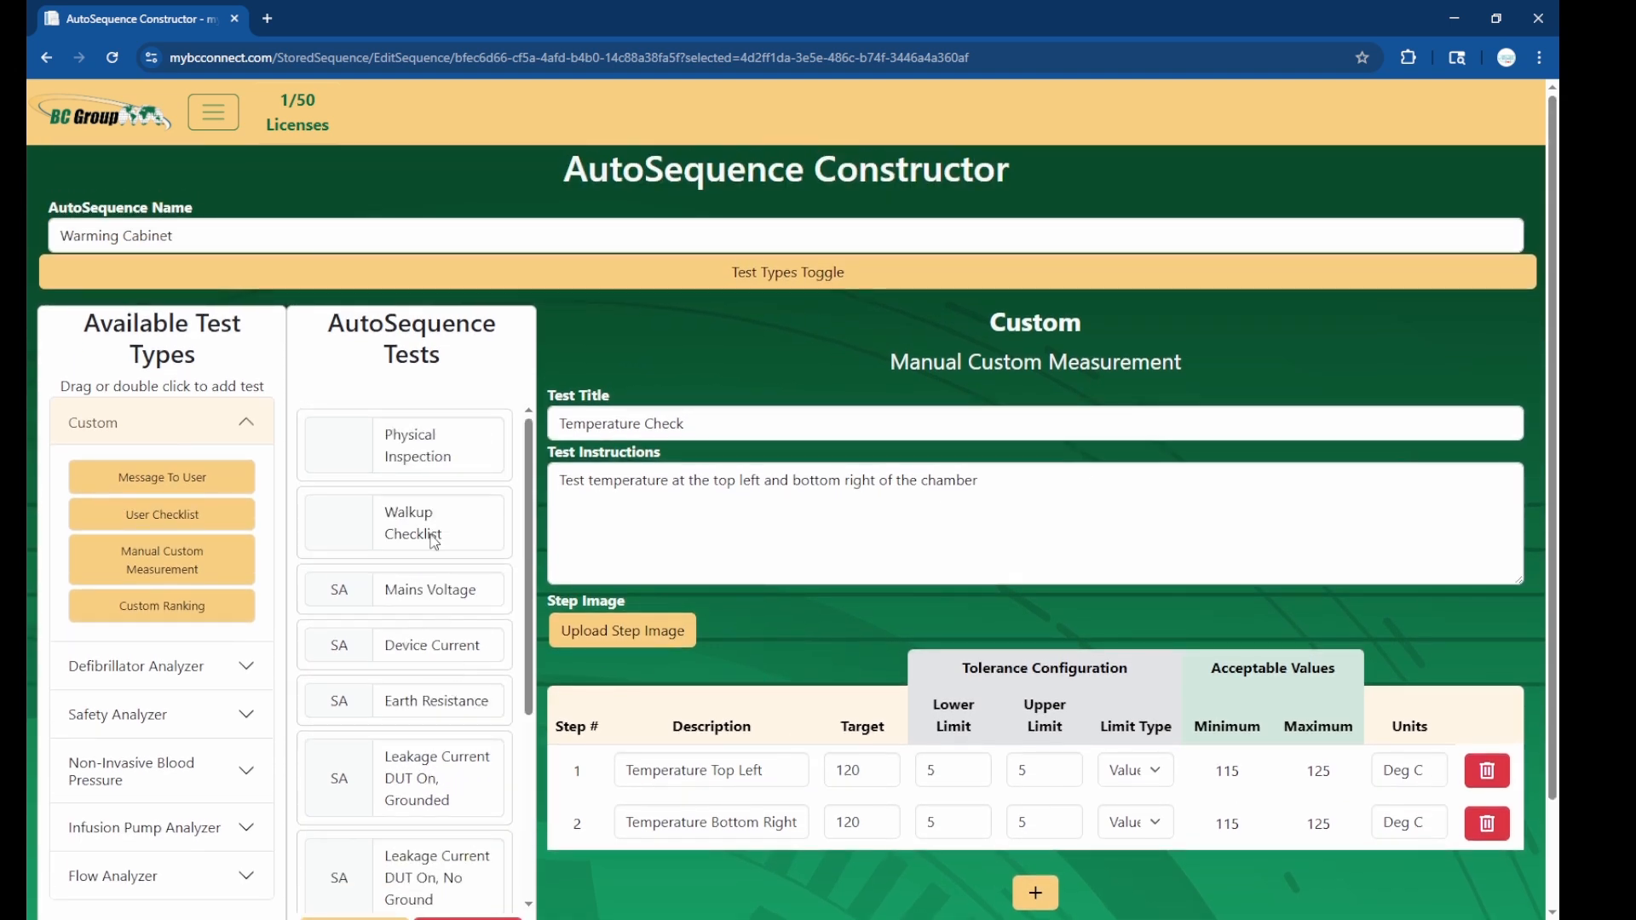
pyautogui.click(468, 463)
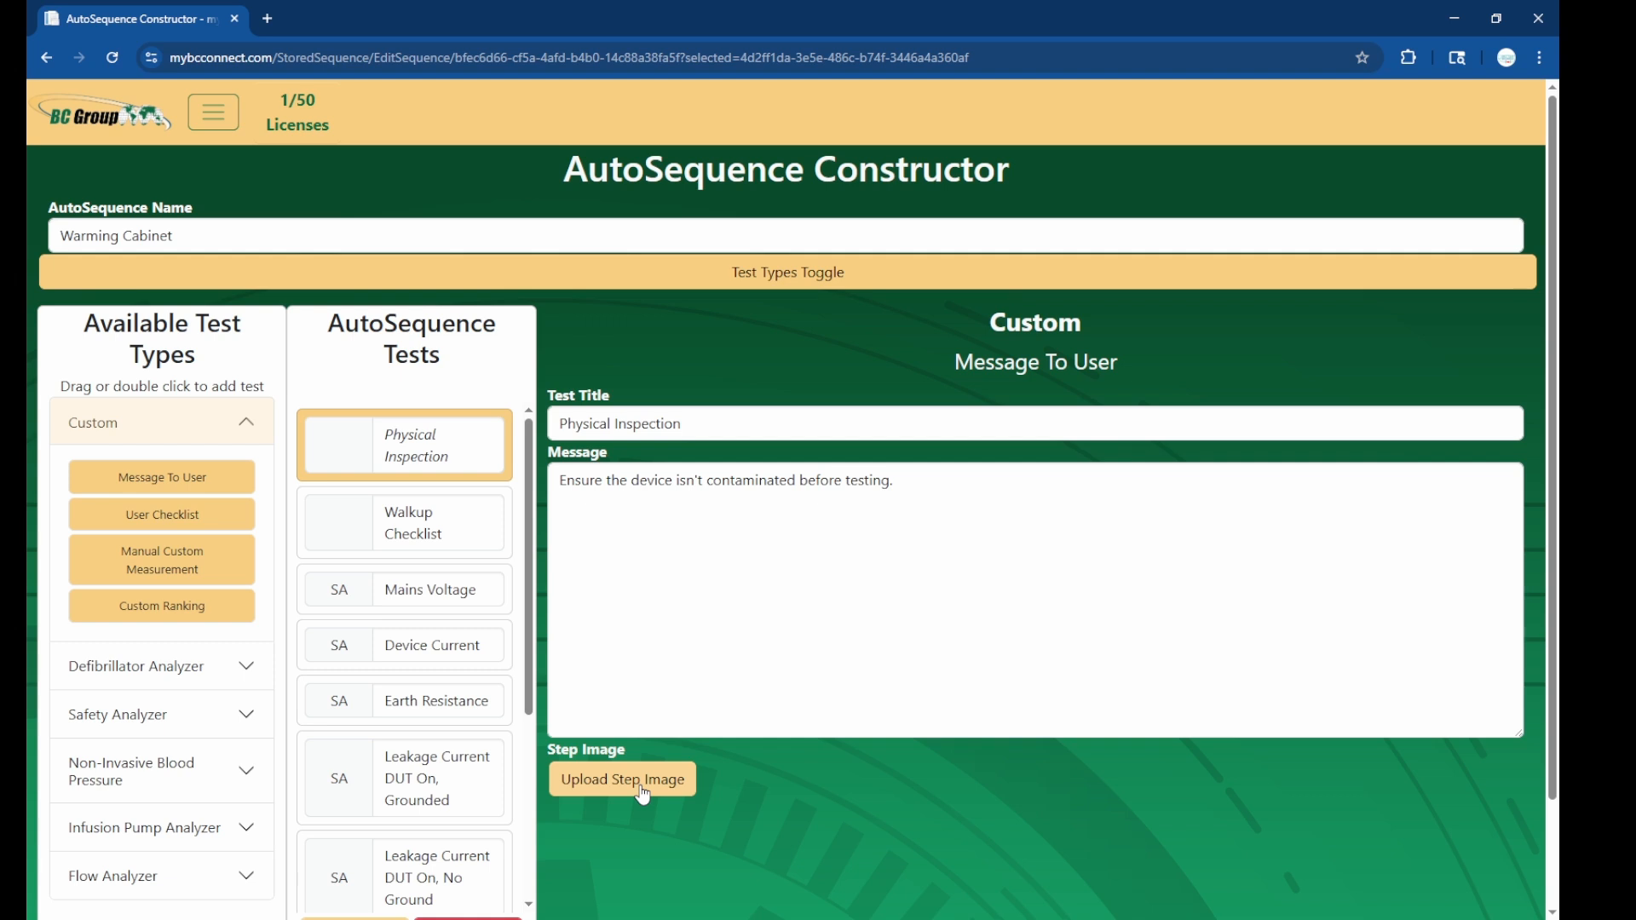
pyautogui.click(435, 536)
pyautogui.scroll(-1, 446, 600)
pyautogui.scroll(-3, 447, 599)
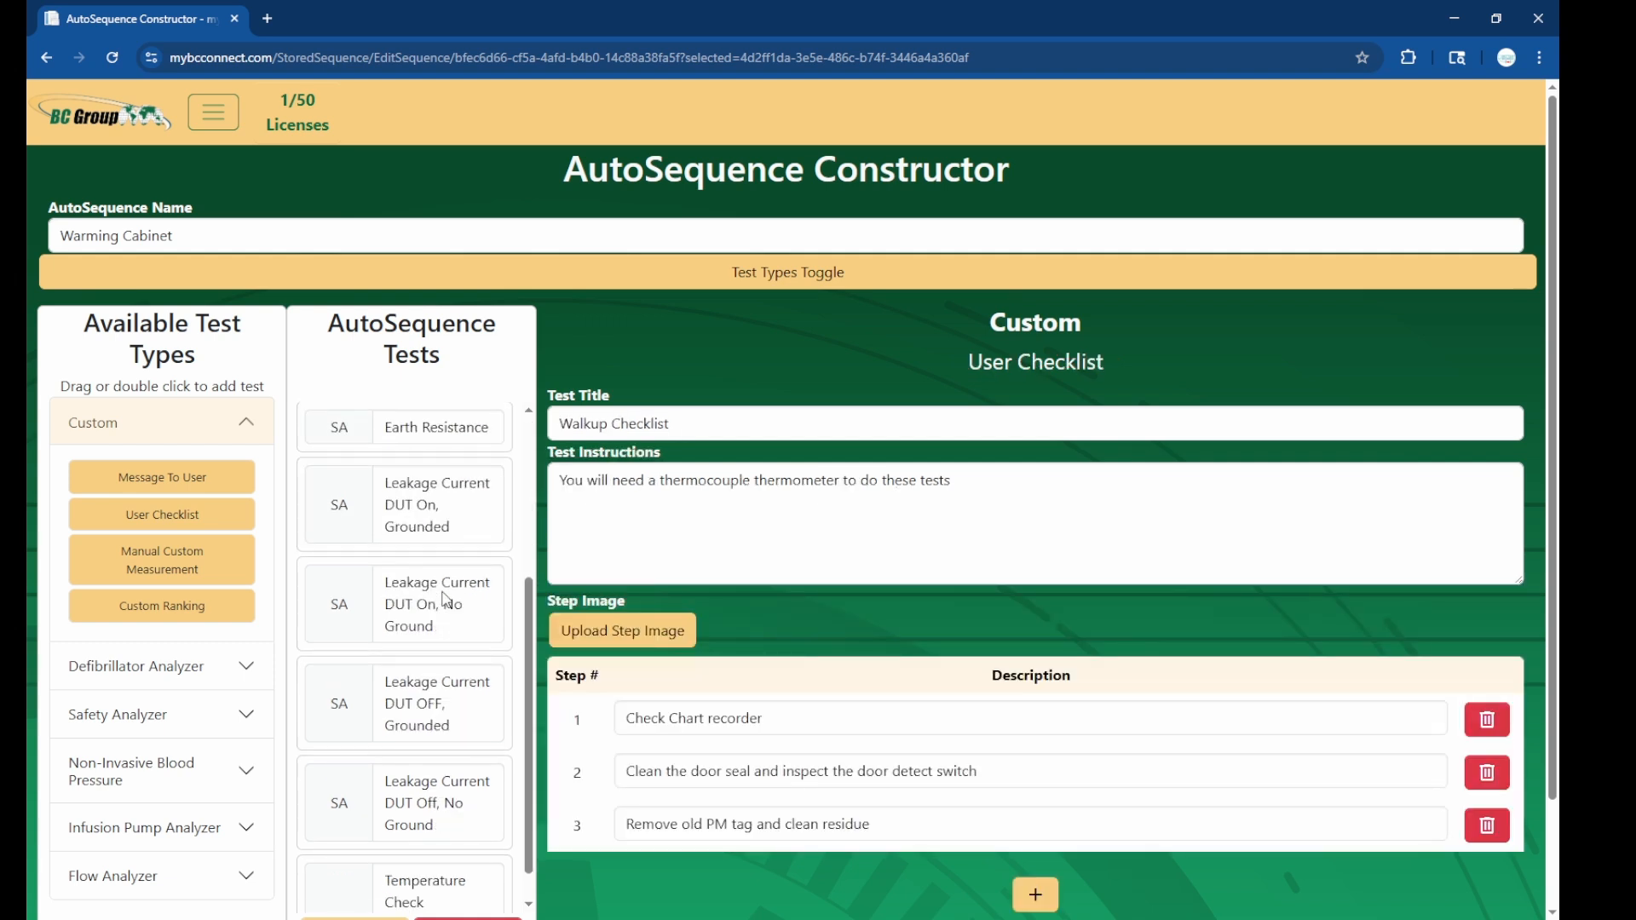
pyautogui.scroll(4, 409, 553)
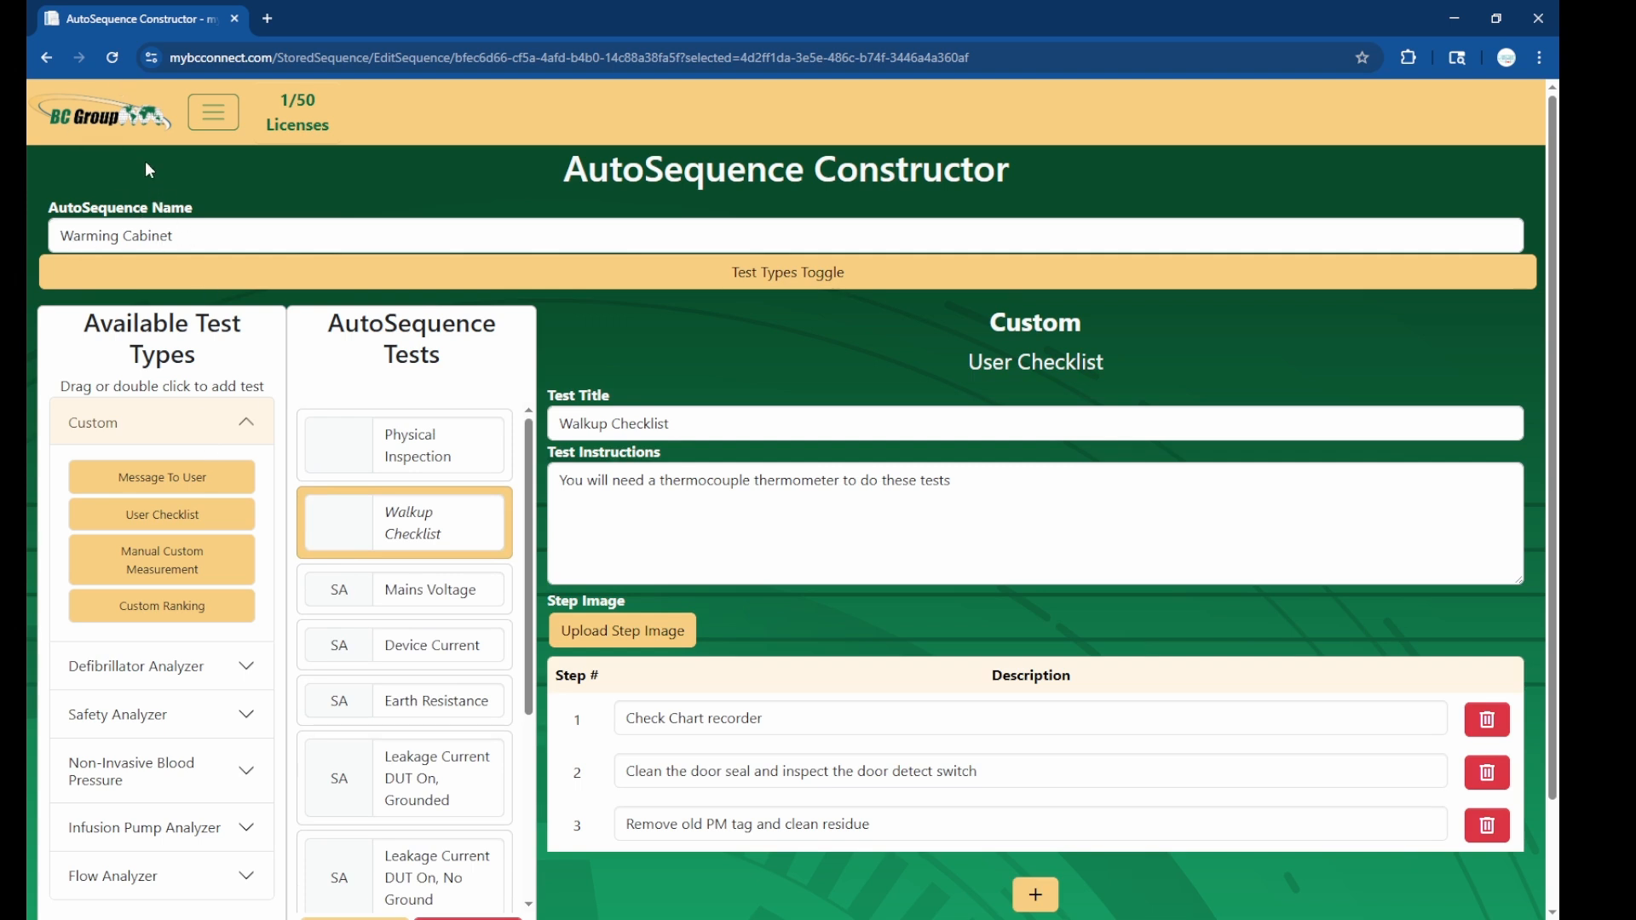
# Open the company's asset list from the home page and sort it by device type in ascending order
pyautogui.click(94, 119)
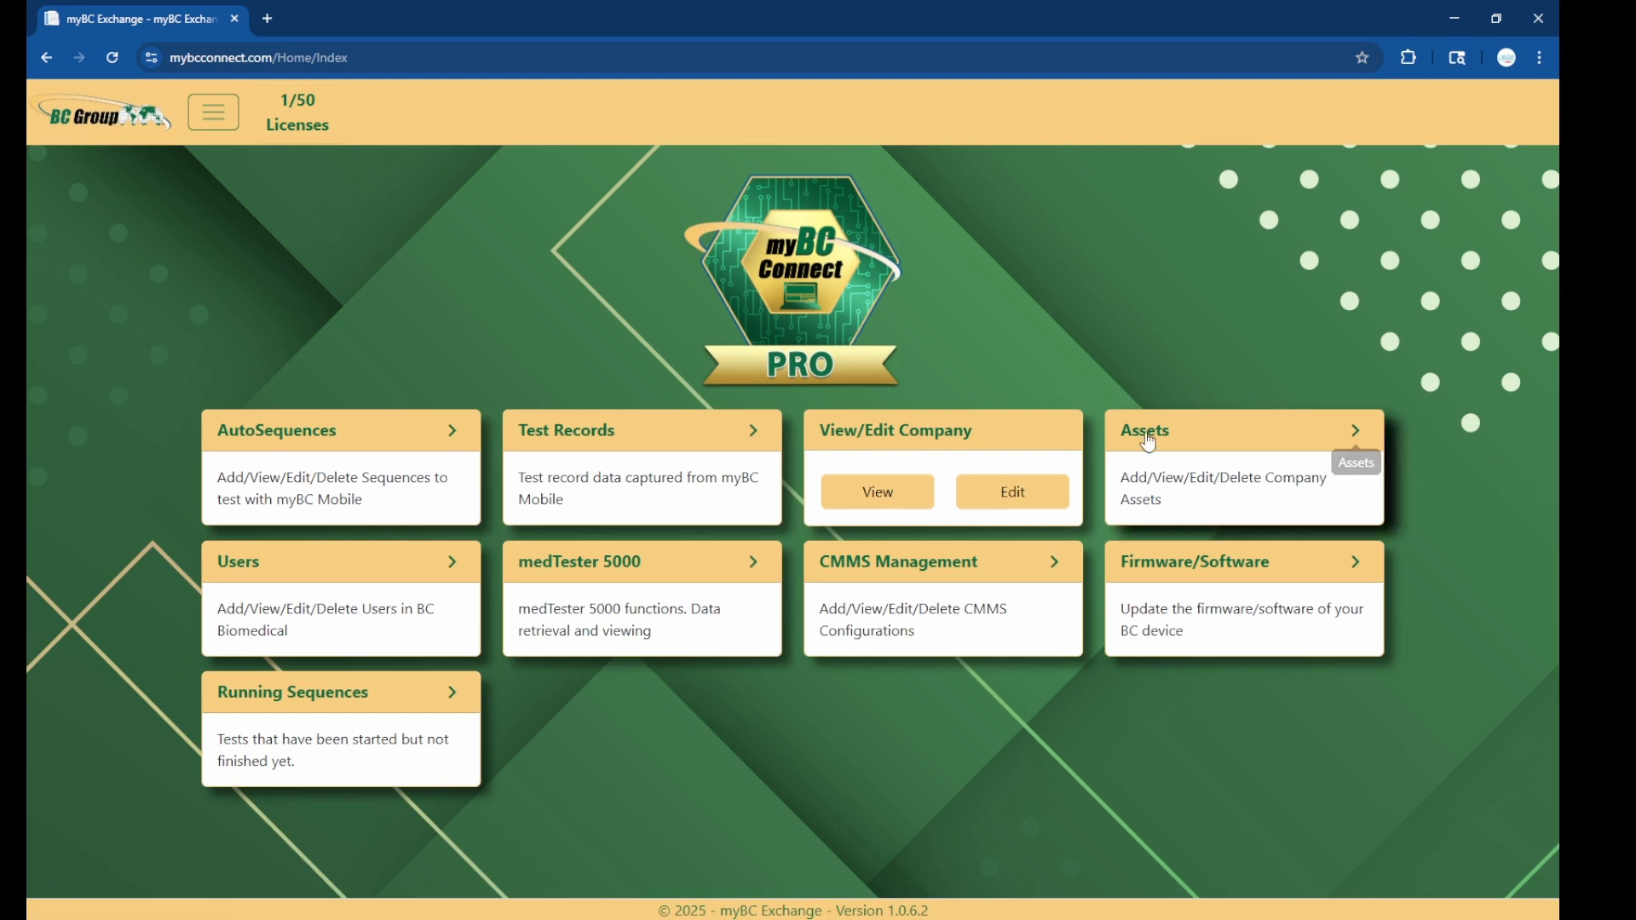
pyautogui.click(1167, 470)
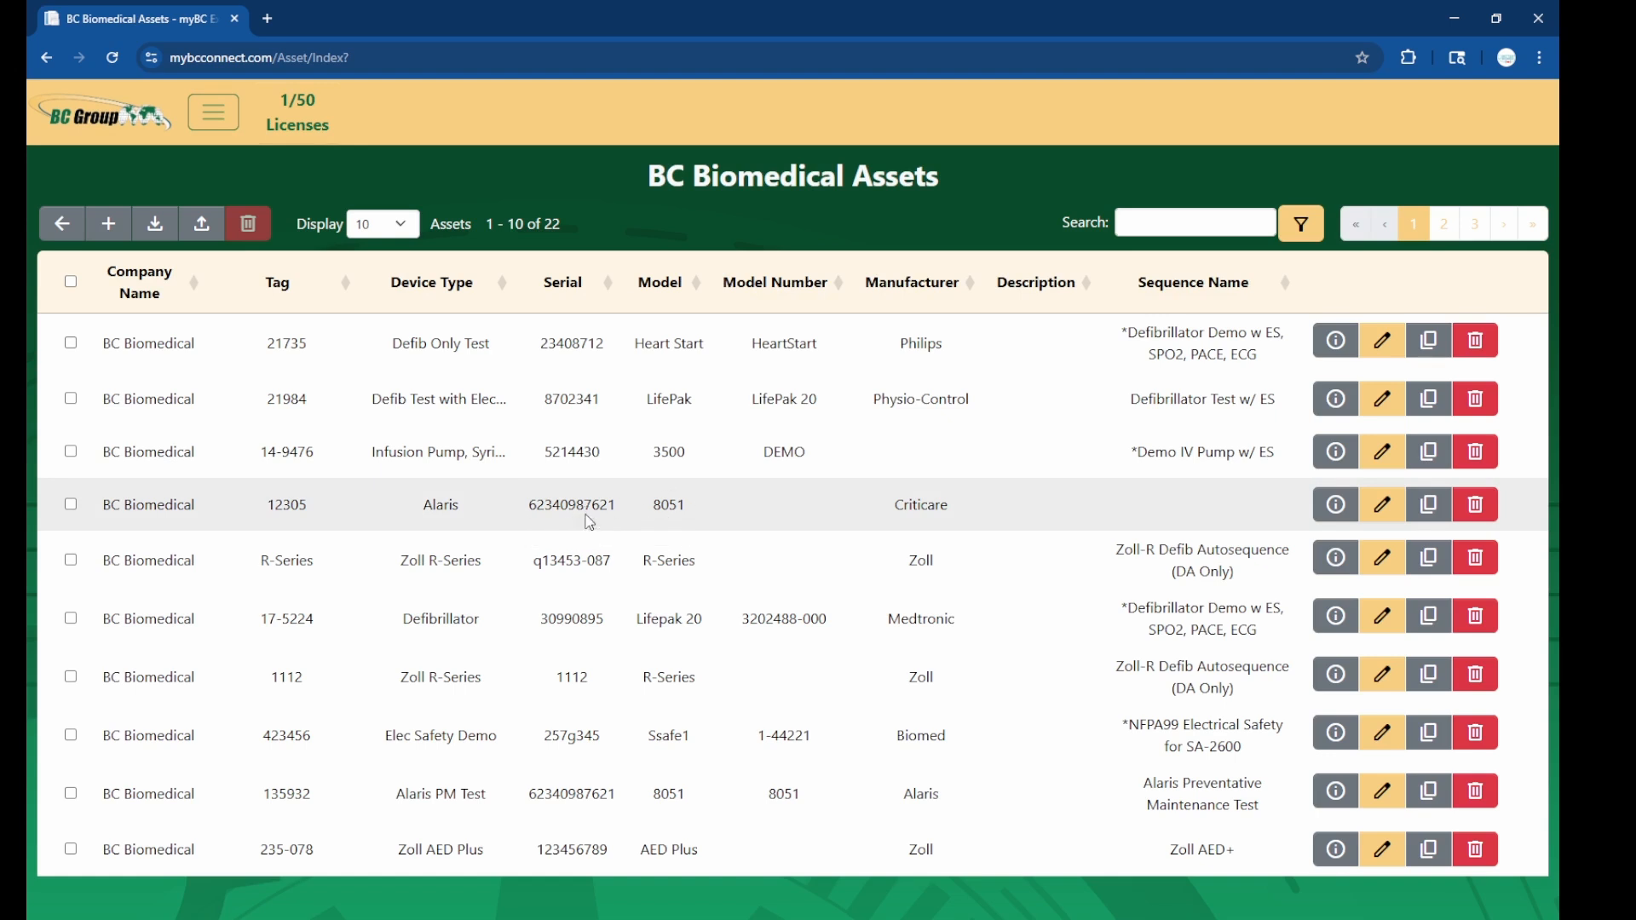
pyautogui.click(435, 290)
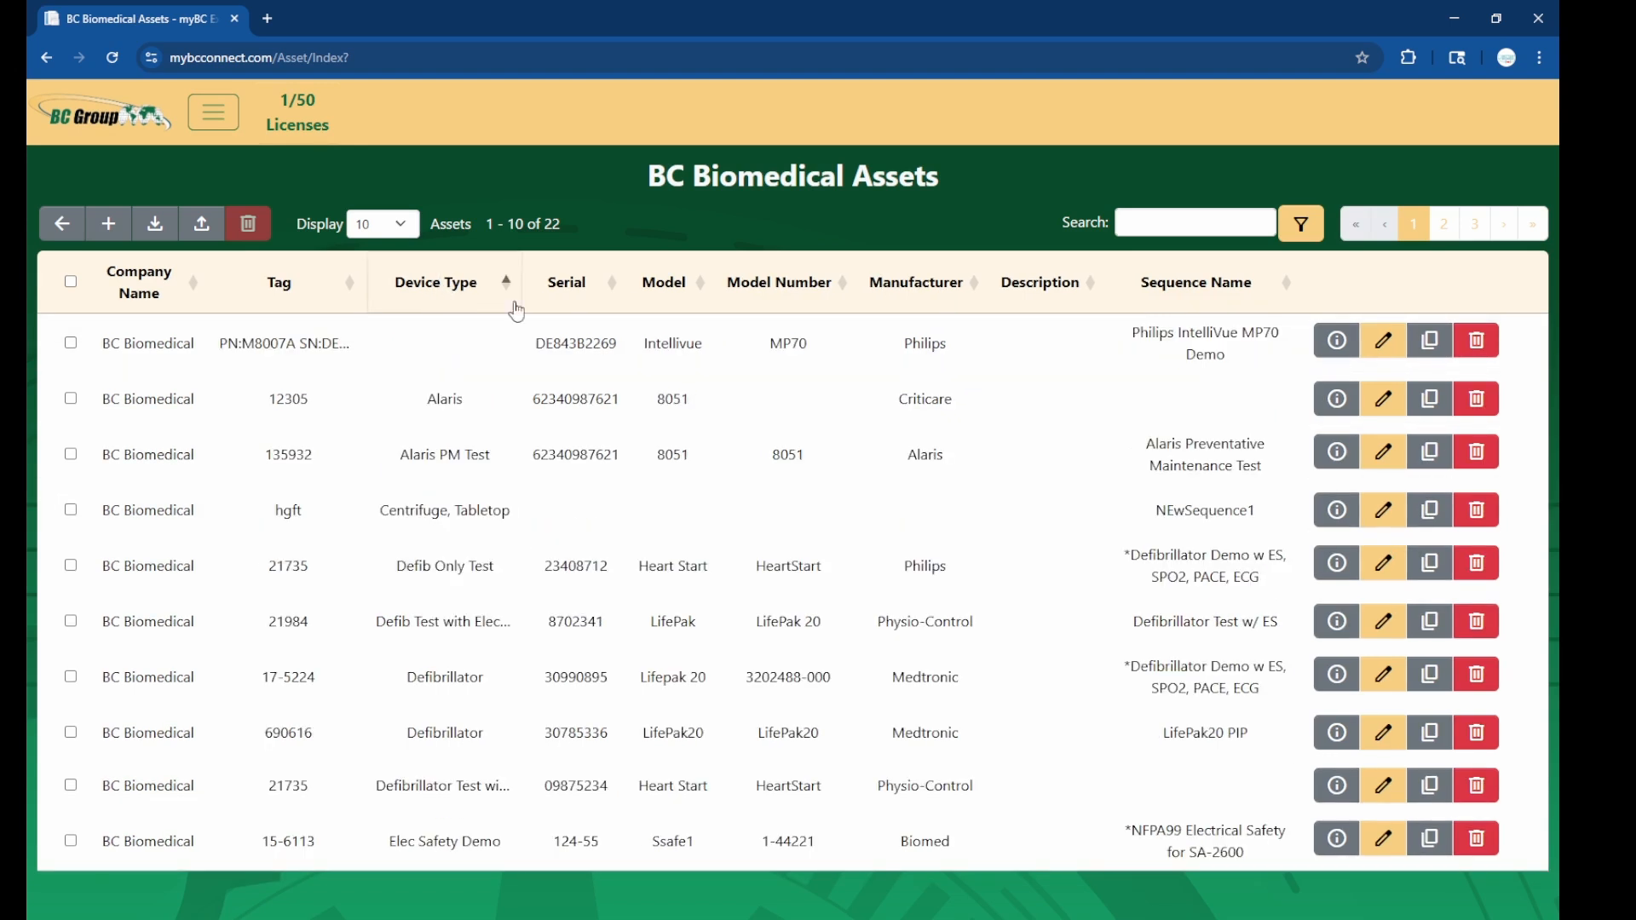
# Create a new asset with tag 12345 and device type "Warming Cabinet"
pyautogui.click(1476, 227)
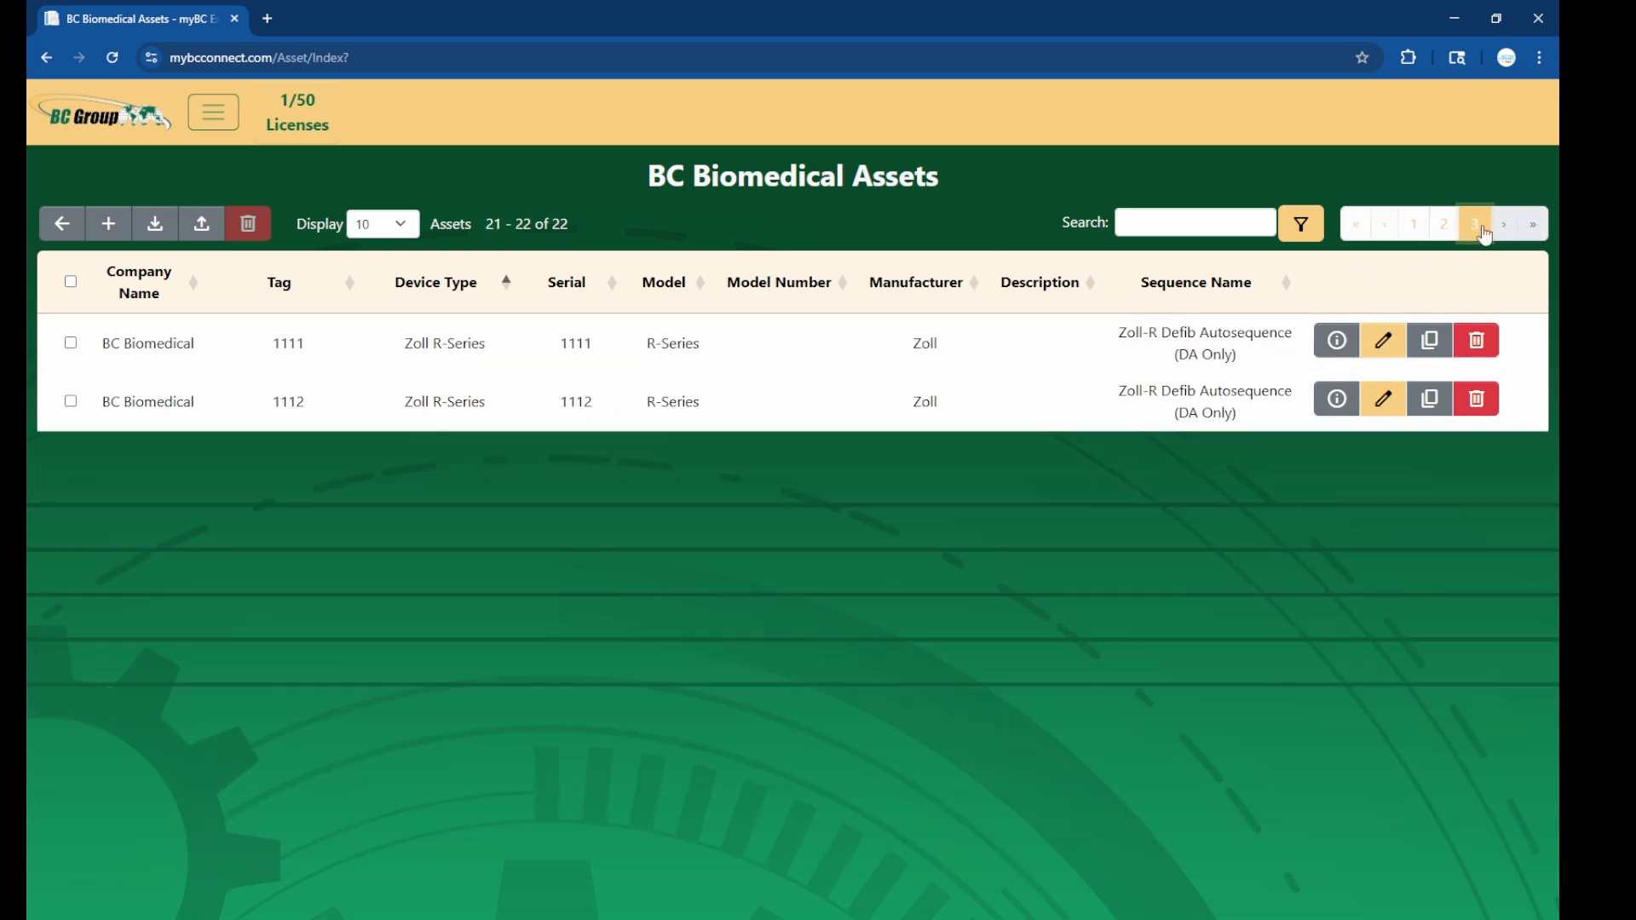
pyautogui.click(1444, 224)
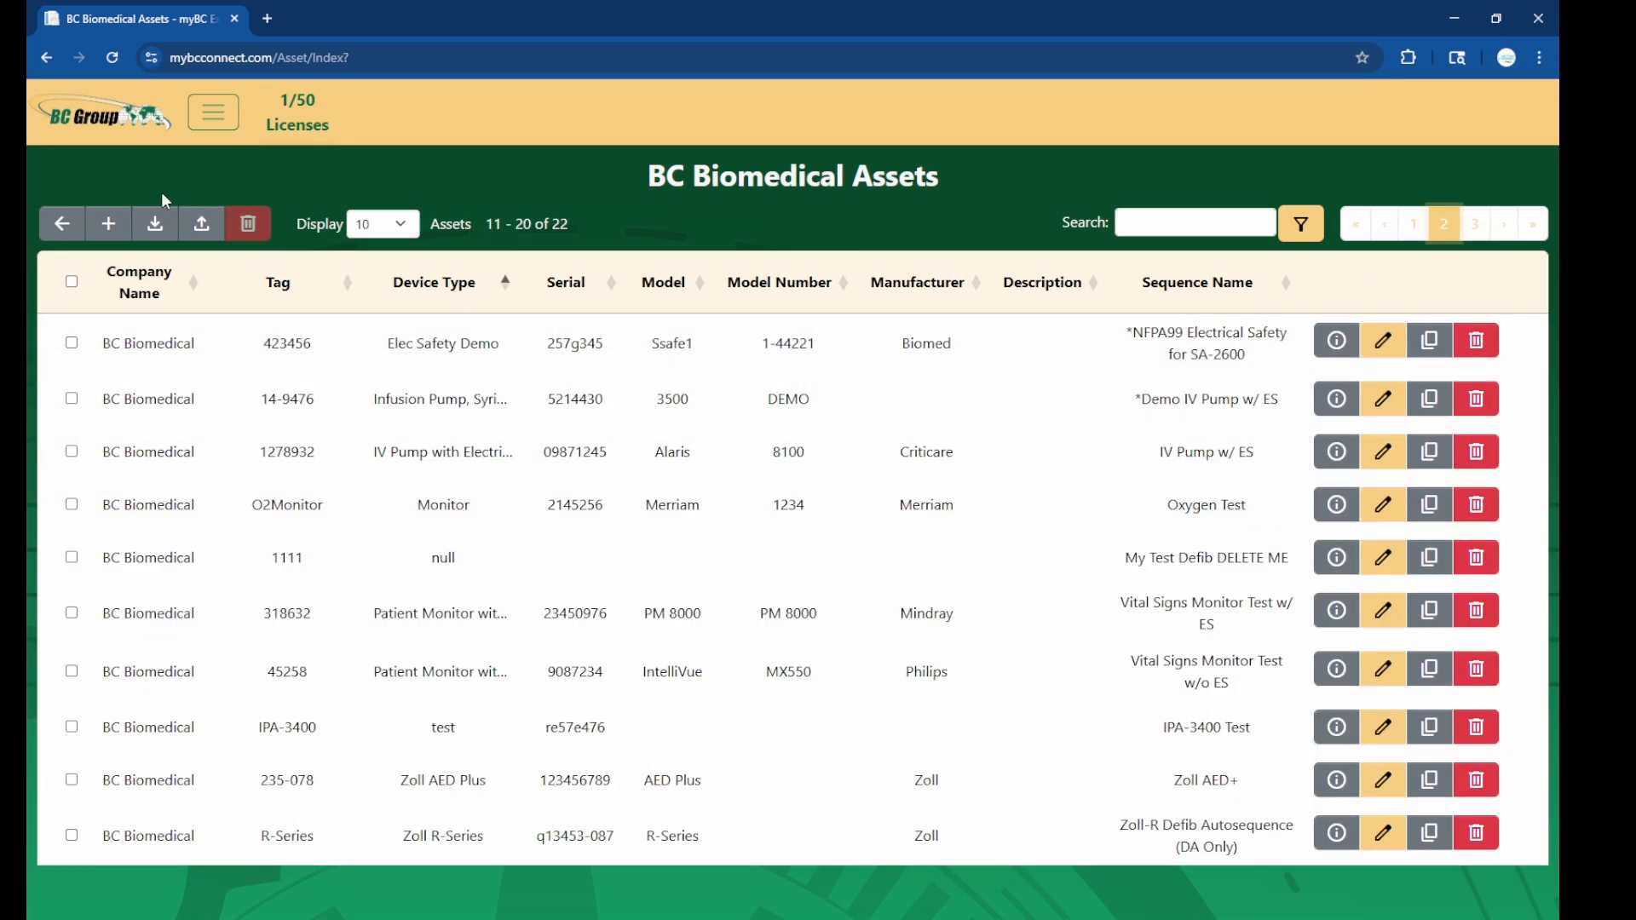
pyautogui.click(109, 223)
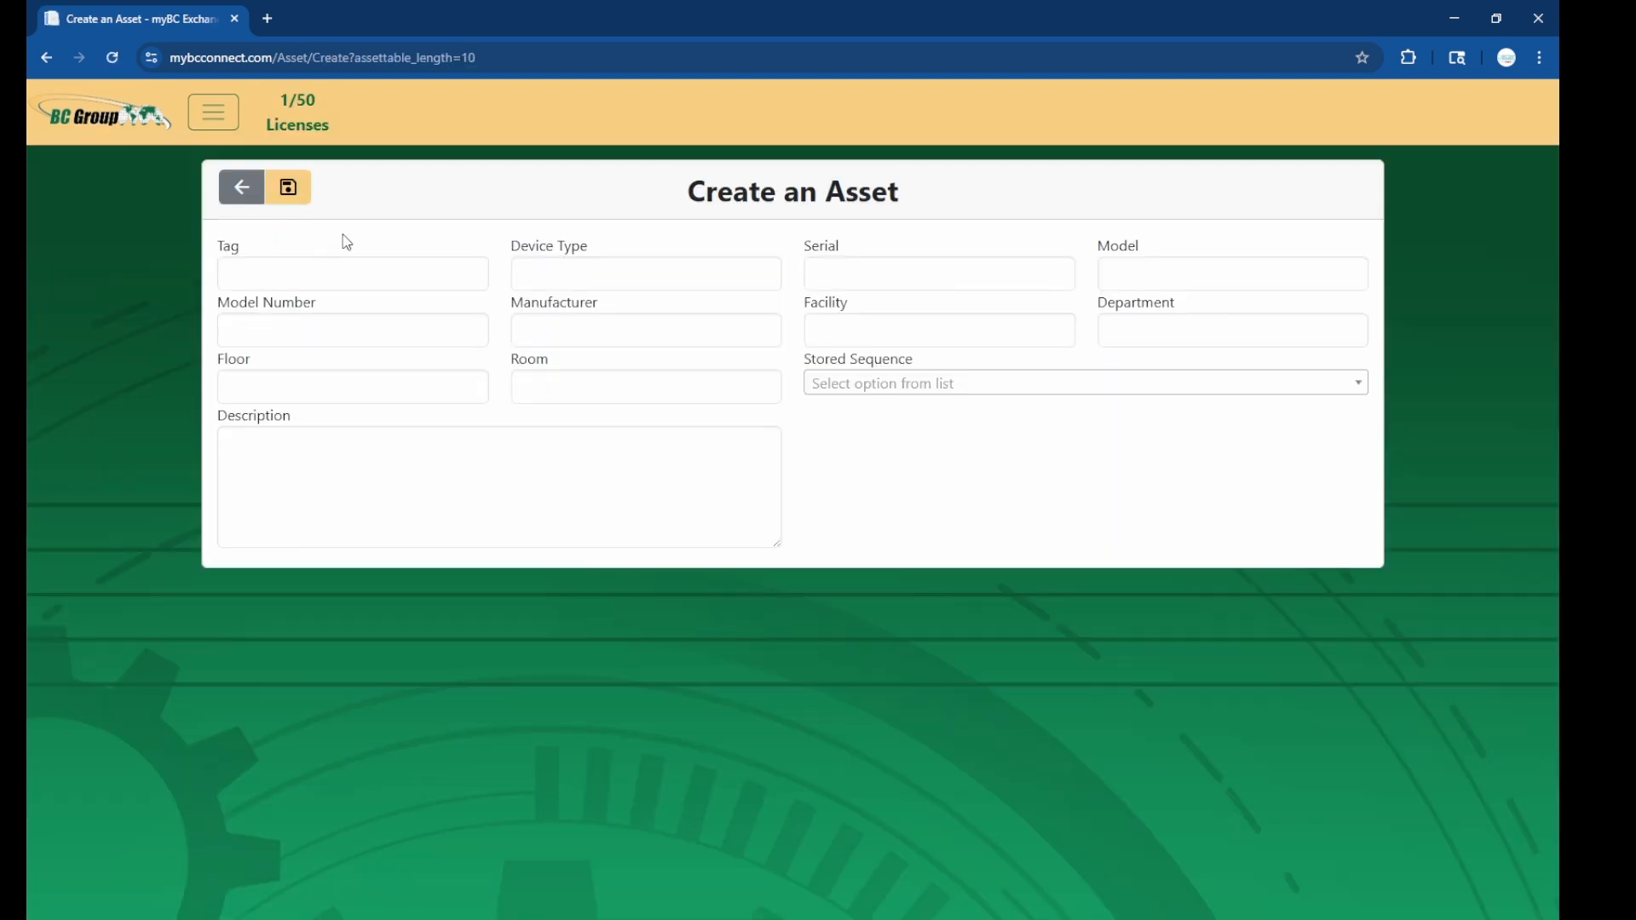
pyautogui.click(333, 274)
pyautogui.write('12345')
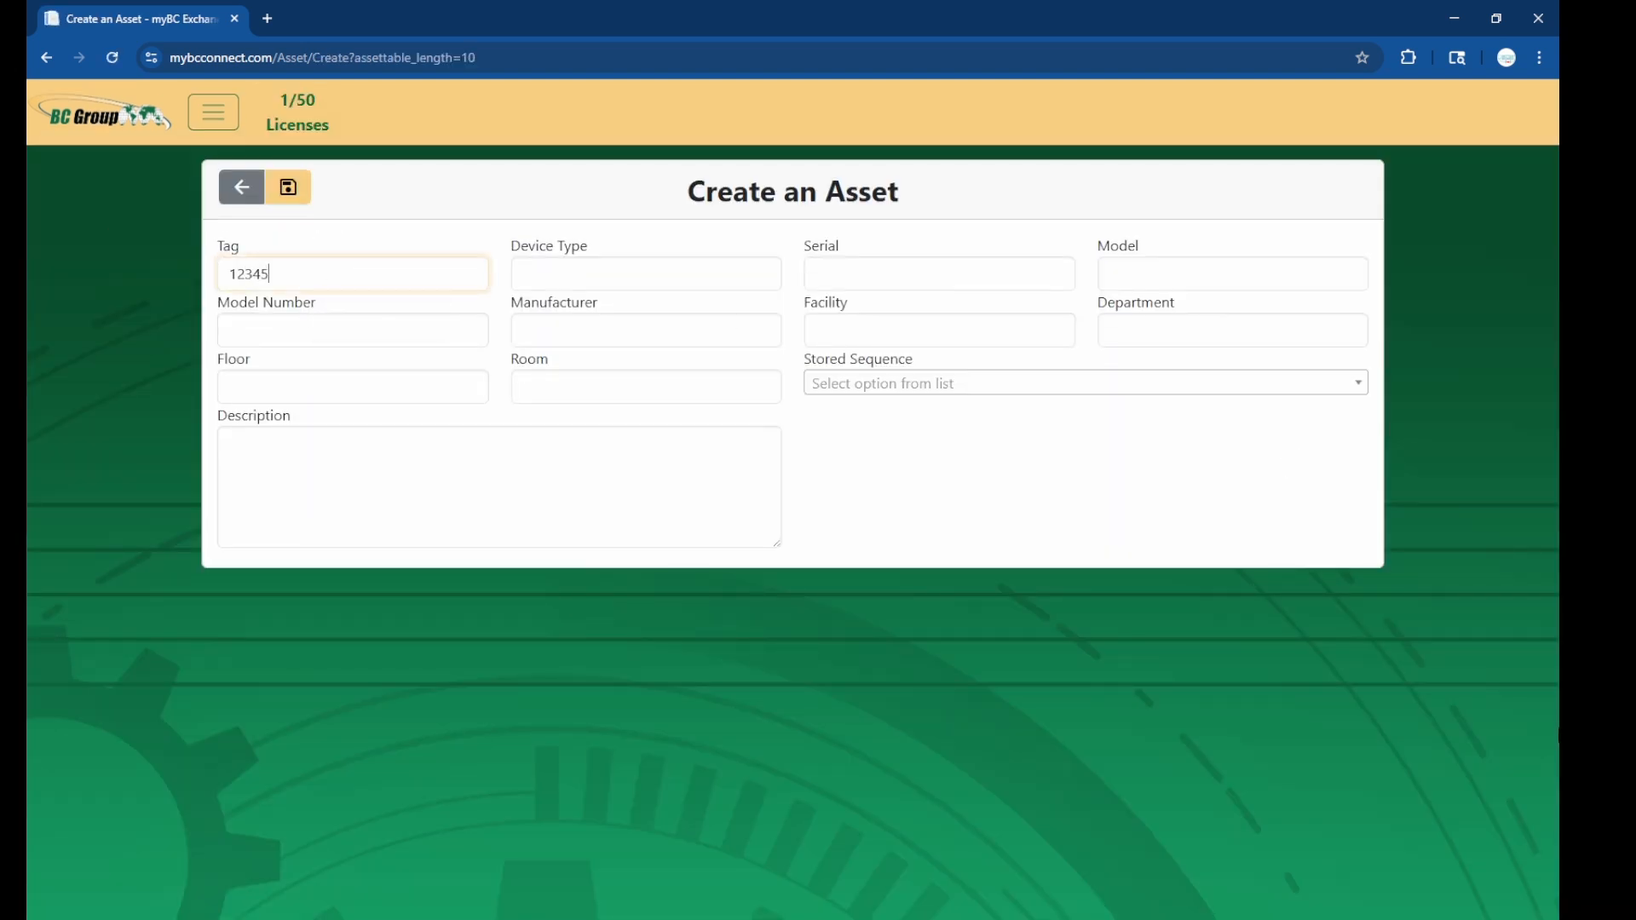
pyautogui.click(646, 273)
pyautogui.write('Wa')
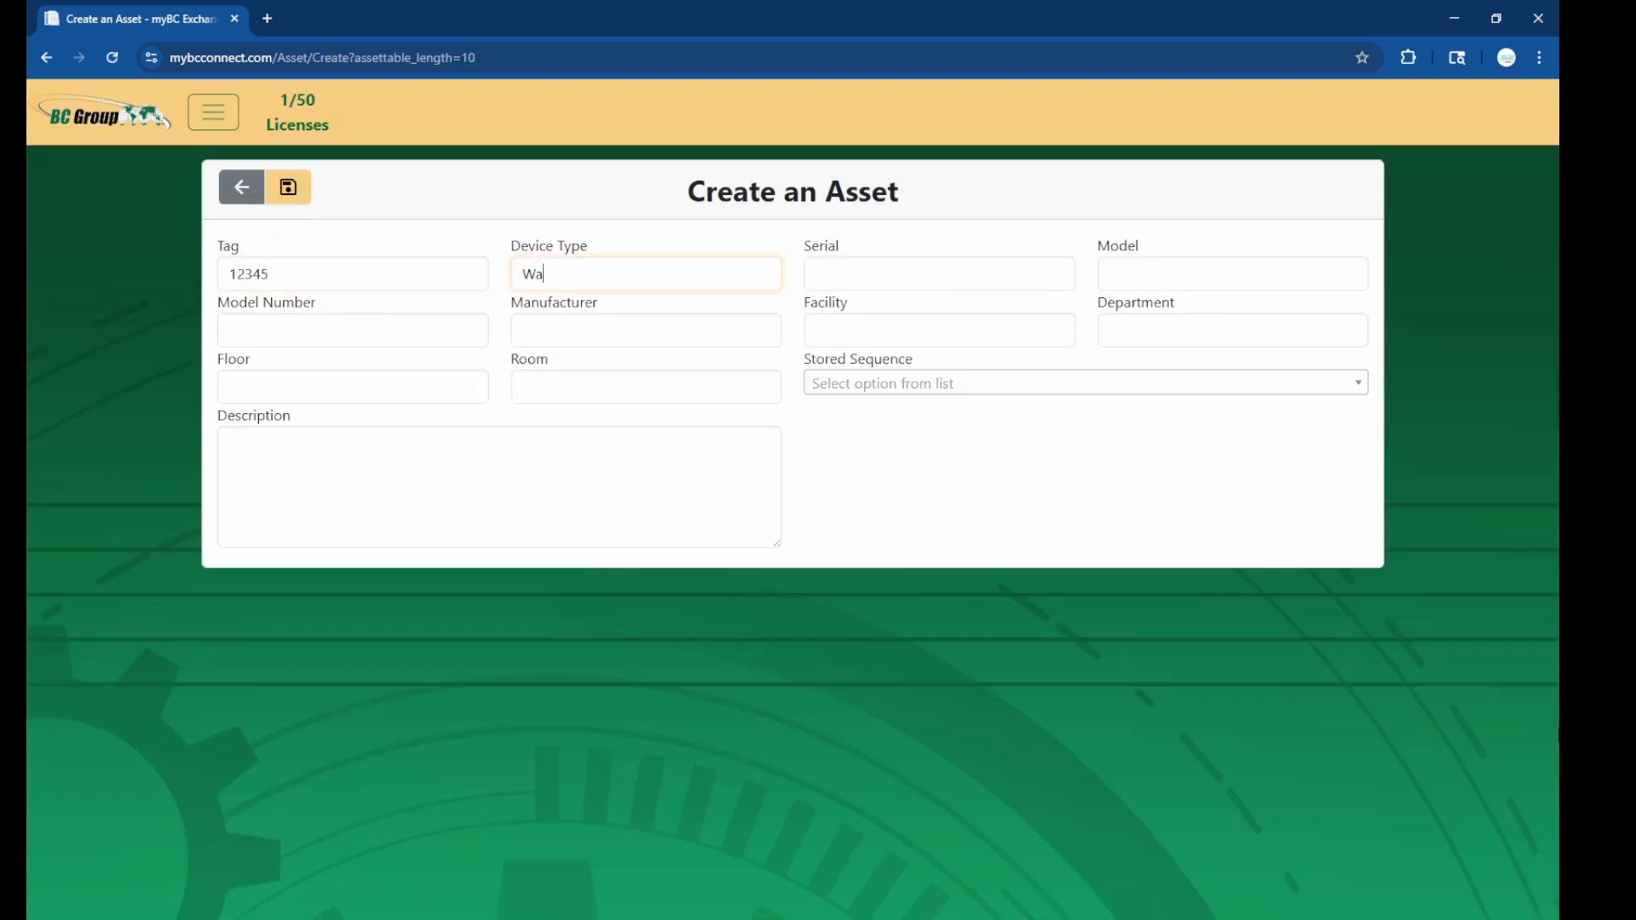
pyautogui.write('rming Cabinet')
# Give the new asset serial 51234, model "Warm EEZ" and manufacturer "Thermo Sci", leaving the model number blank
pyautogui.click(880, 276)
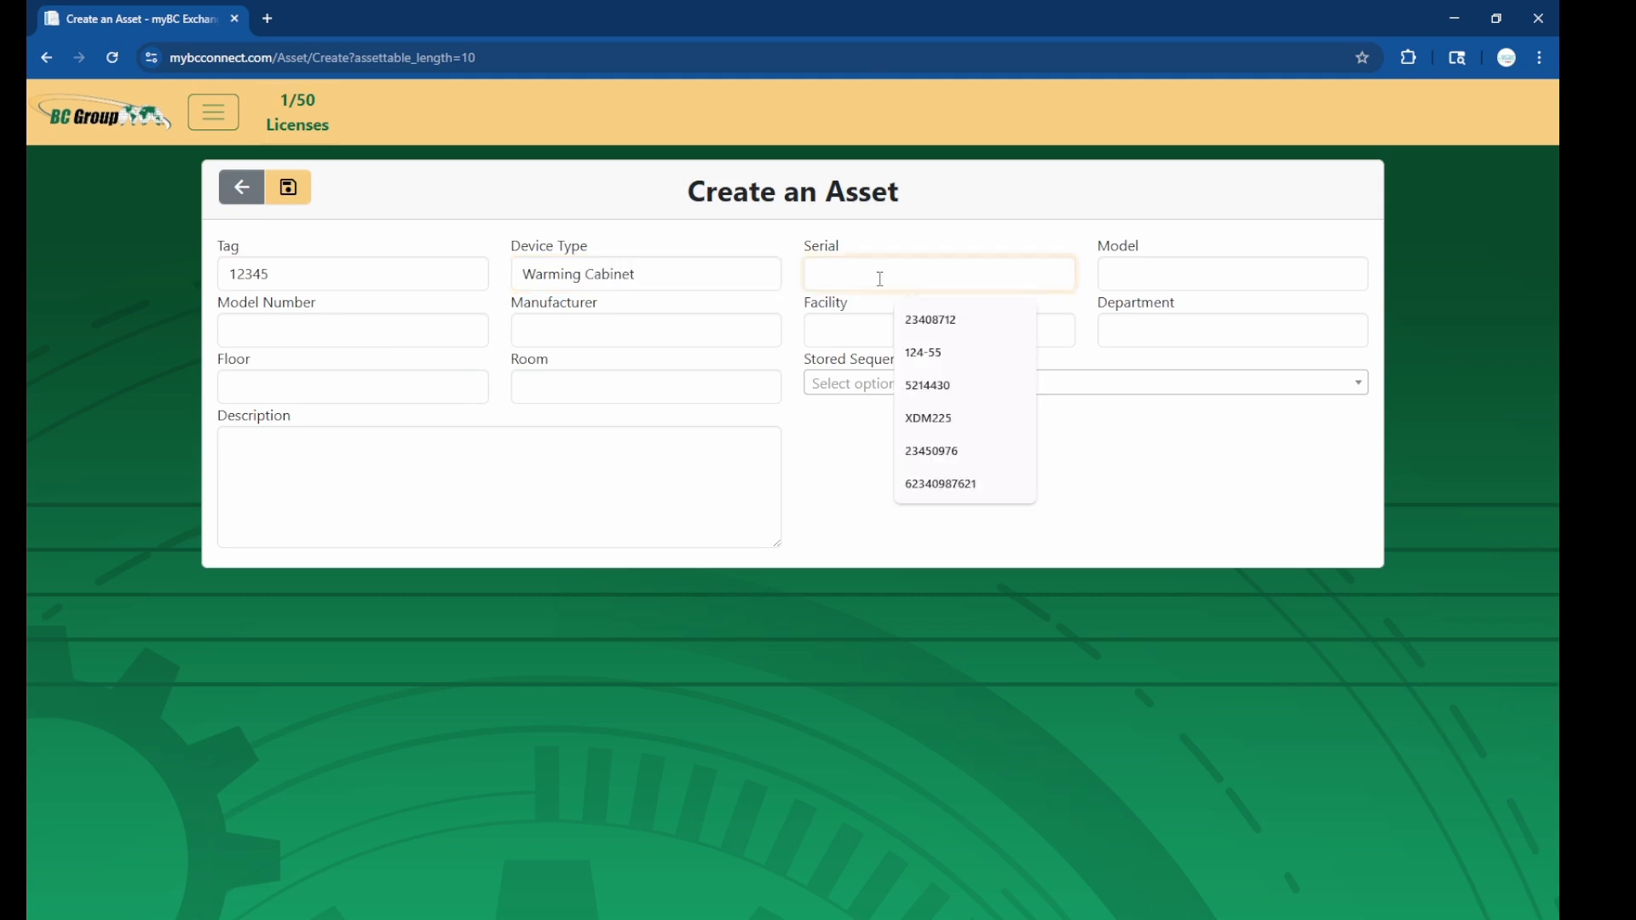
pyautogui.write('51234')
pyautogui.click(1172, 275)
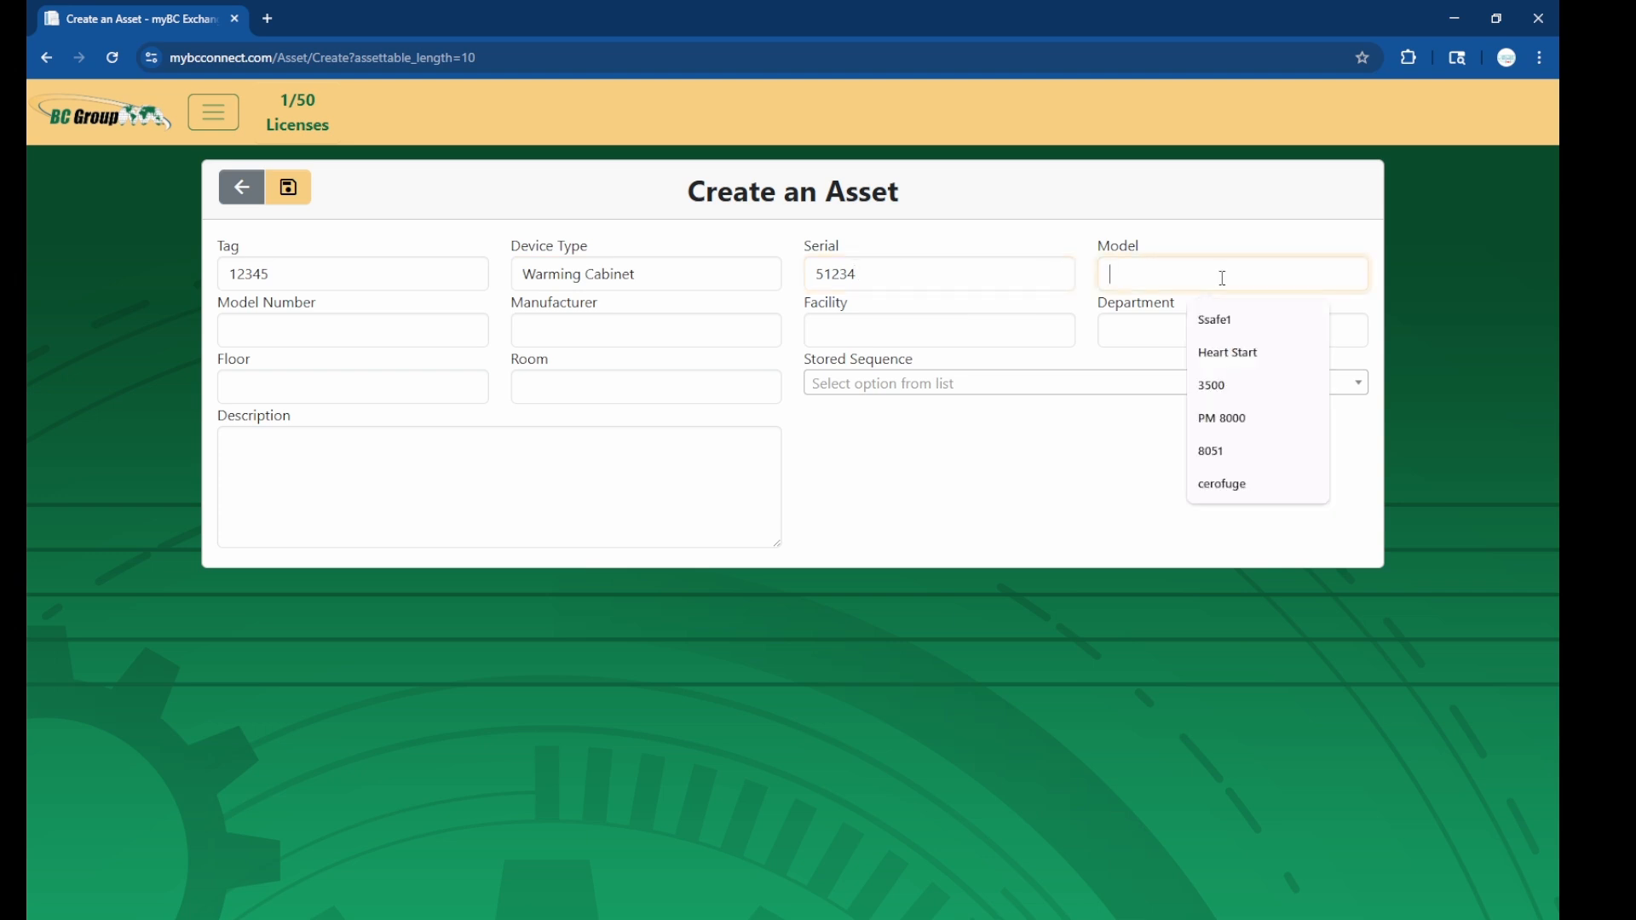
pyautogui.write('War')
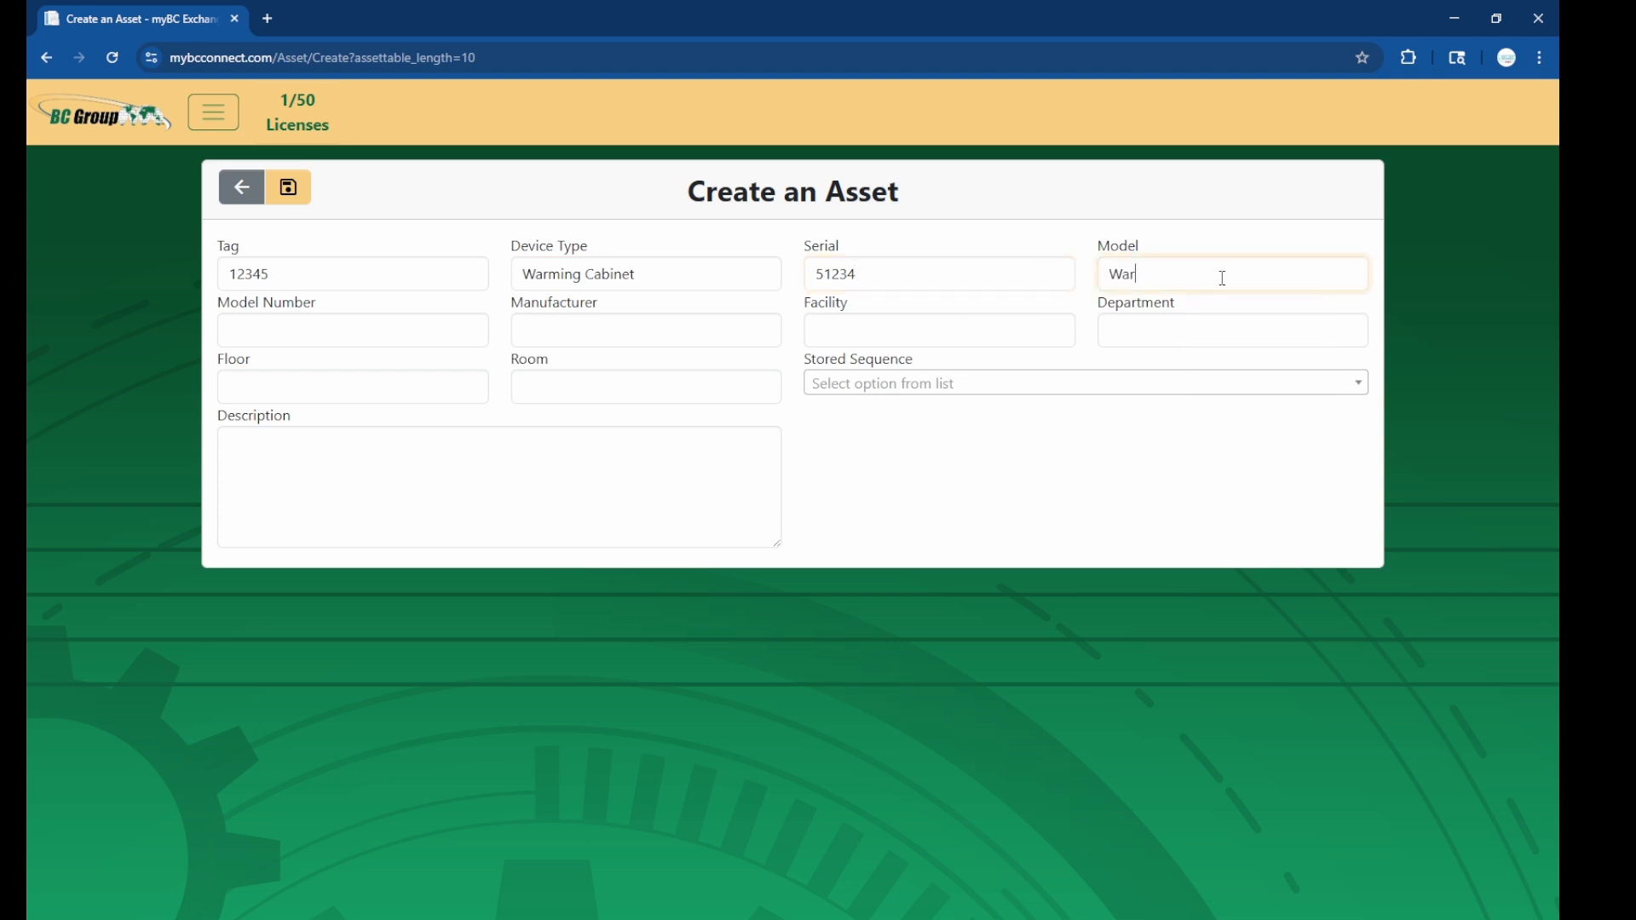
pyautogui.write('m EEZ')
pyautogui.click(372, 321)
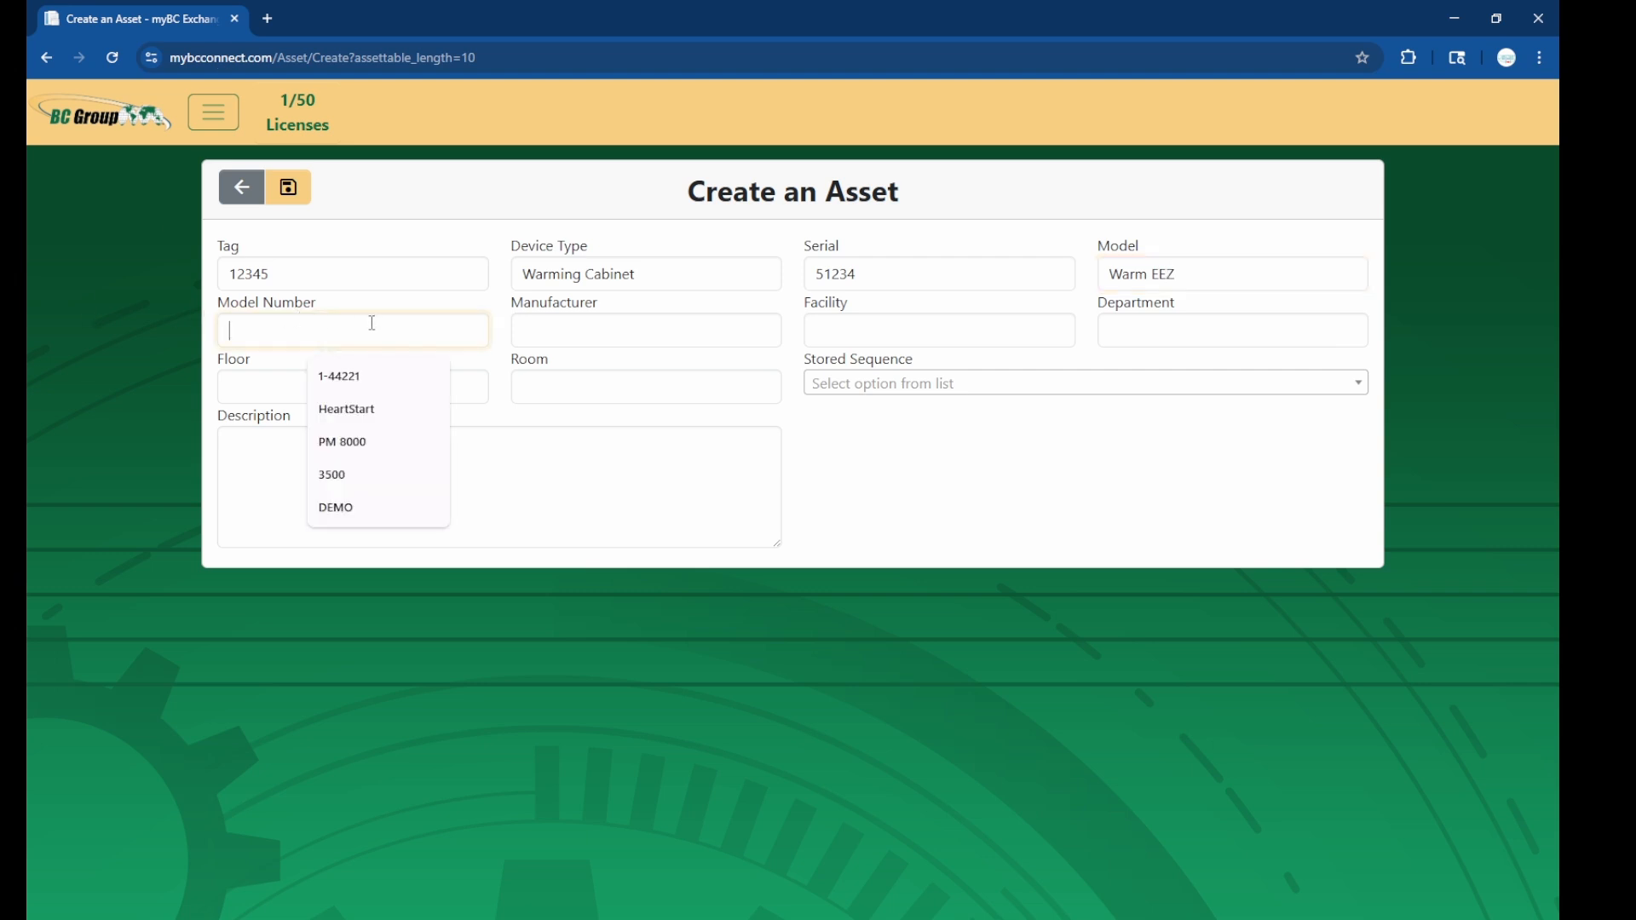
pyautogui.click(601, 326)
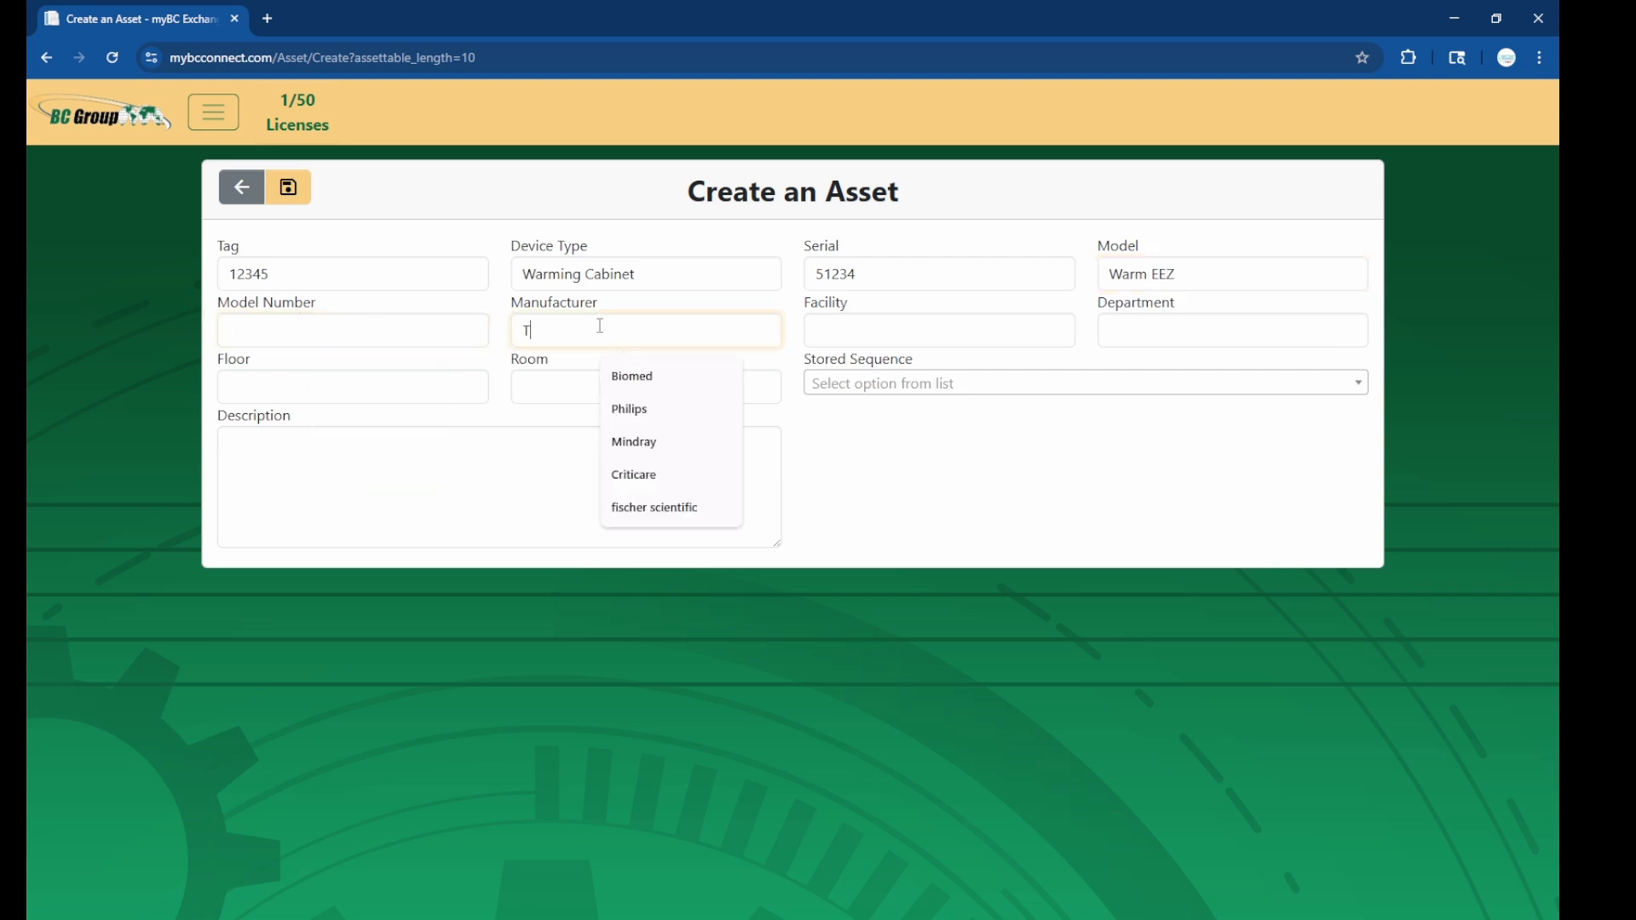
pyautogui.write('Thermo Sci')
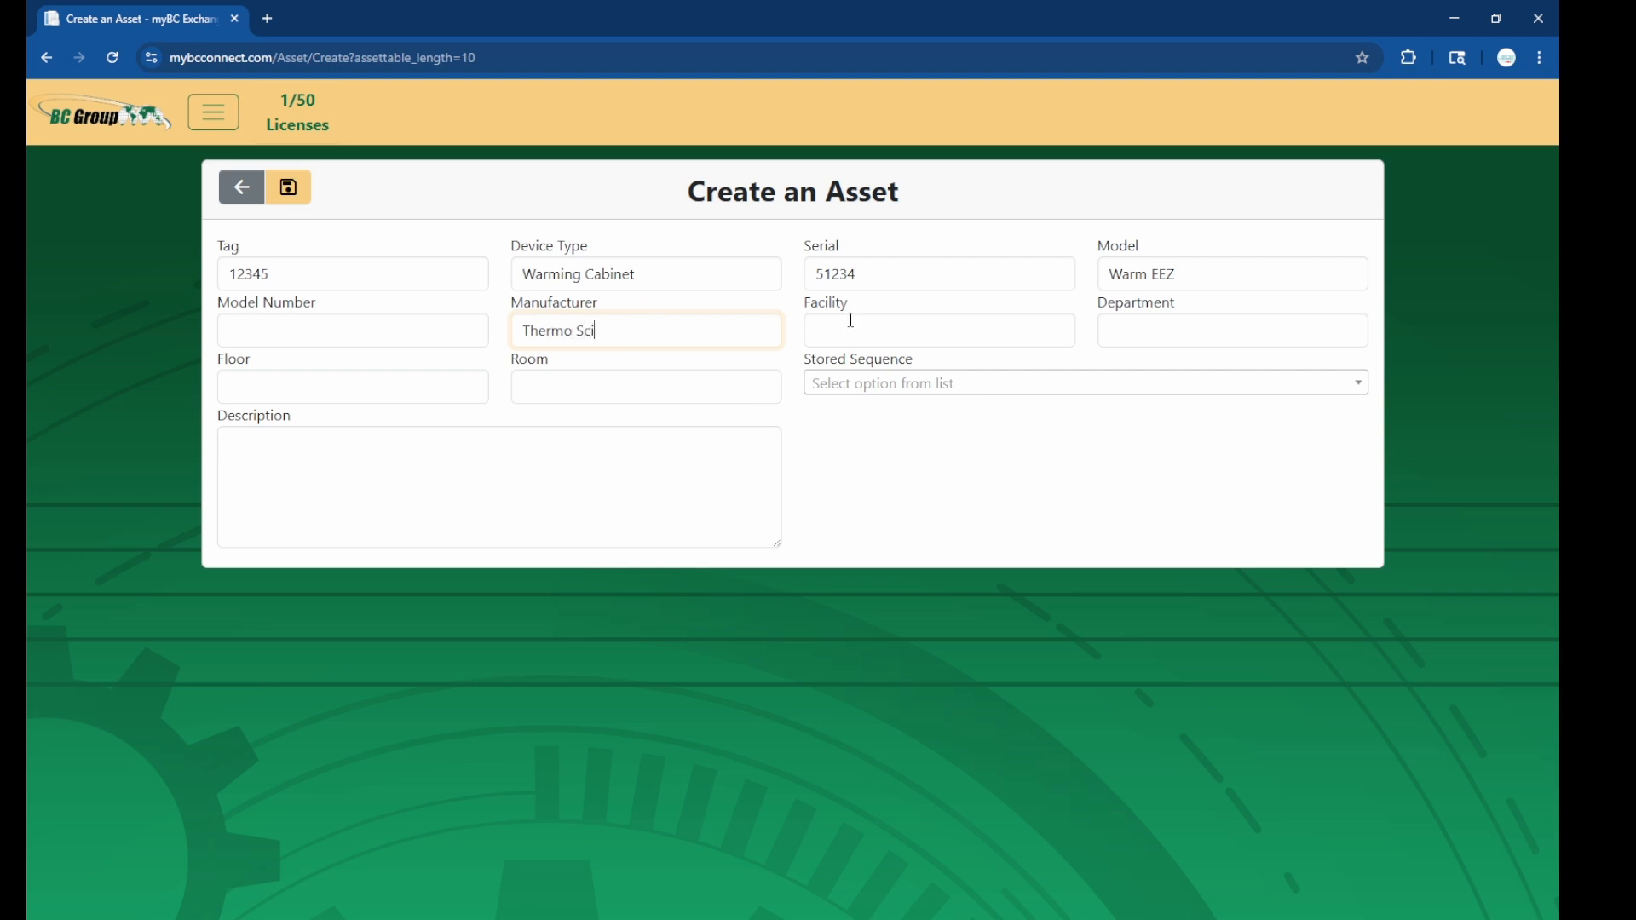
# Leave the facility blank and assign the second "Warming Cabinet" entry as the asset's stored sequence
pyautogui.click(851, 321)
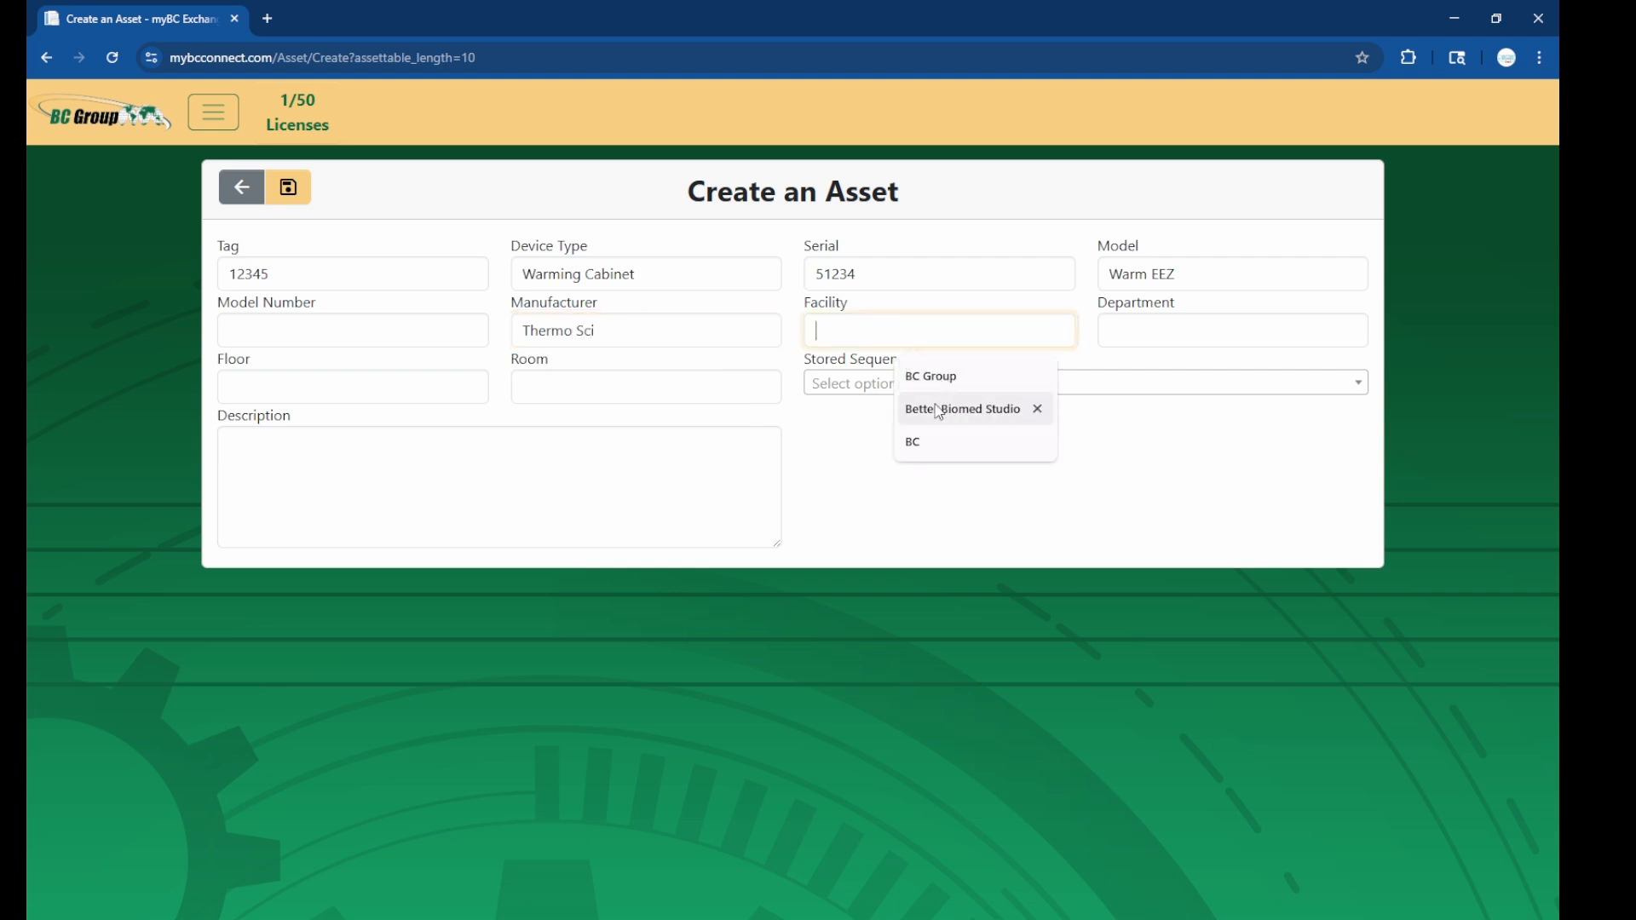
pyautogui.press('Escape')
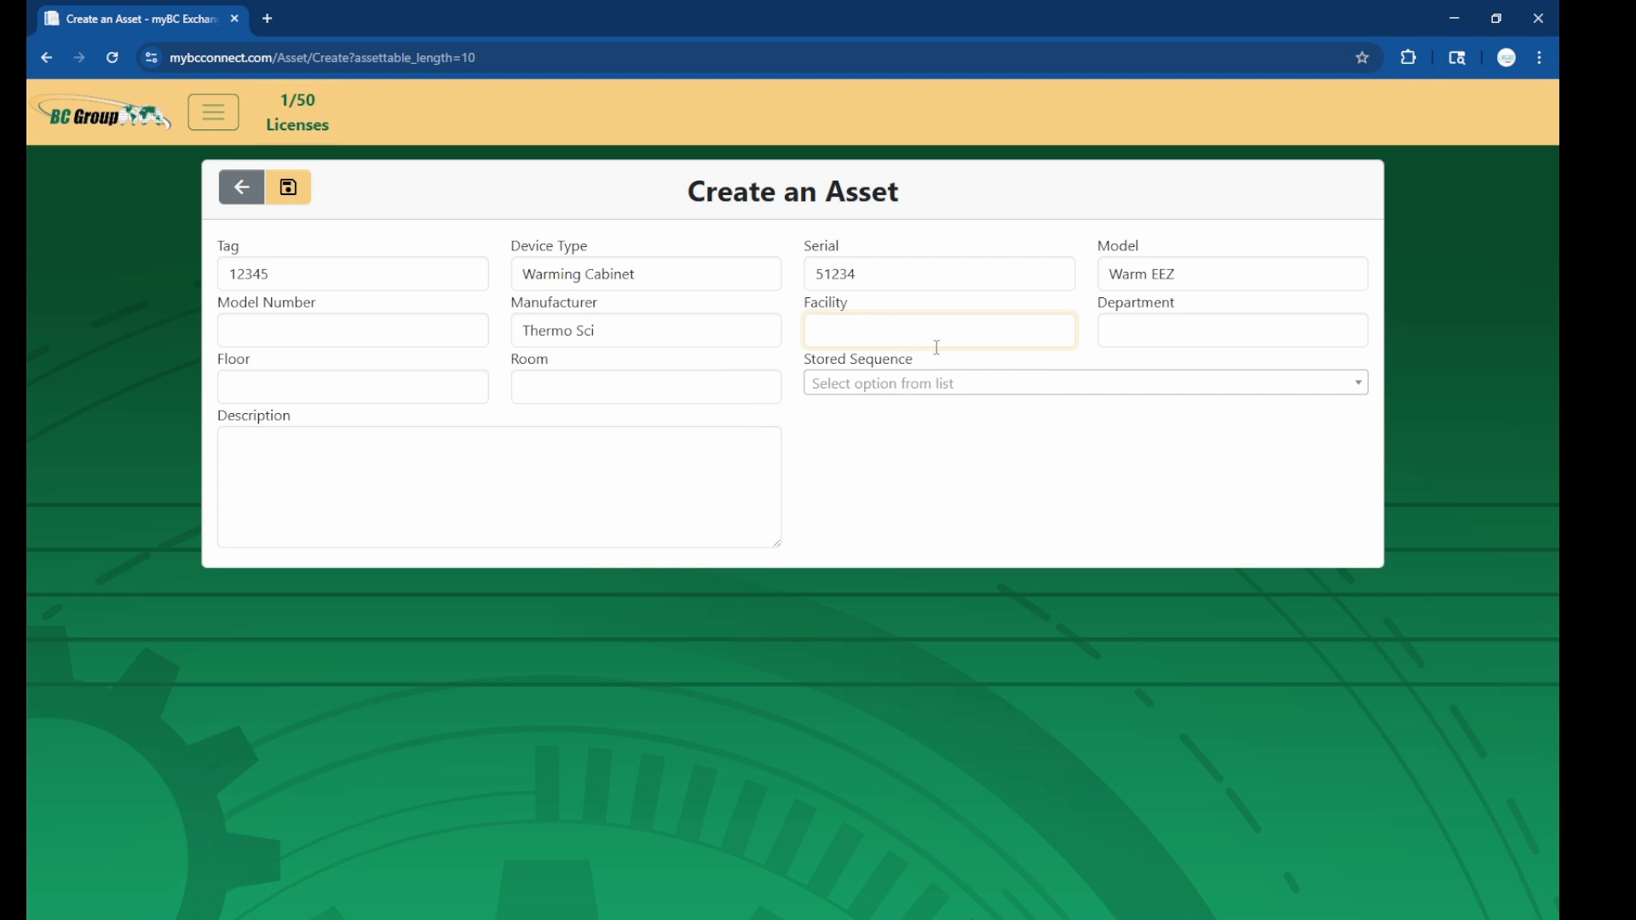
pyautogui.click(999, 382)
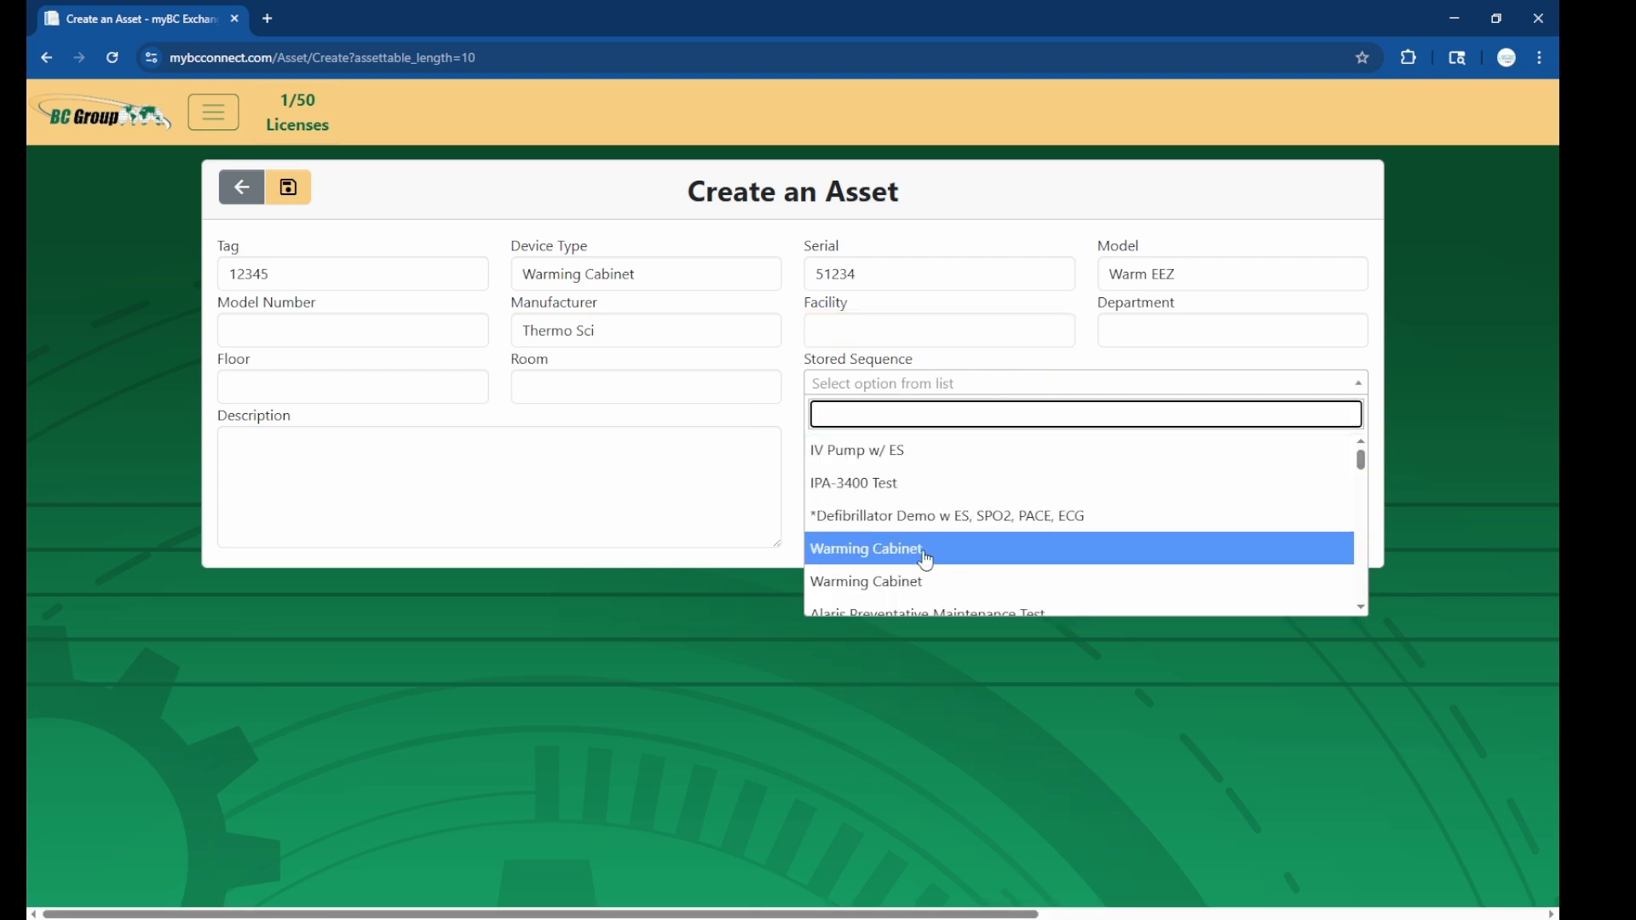
pyautogui.click(890, 586)
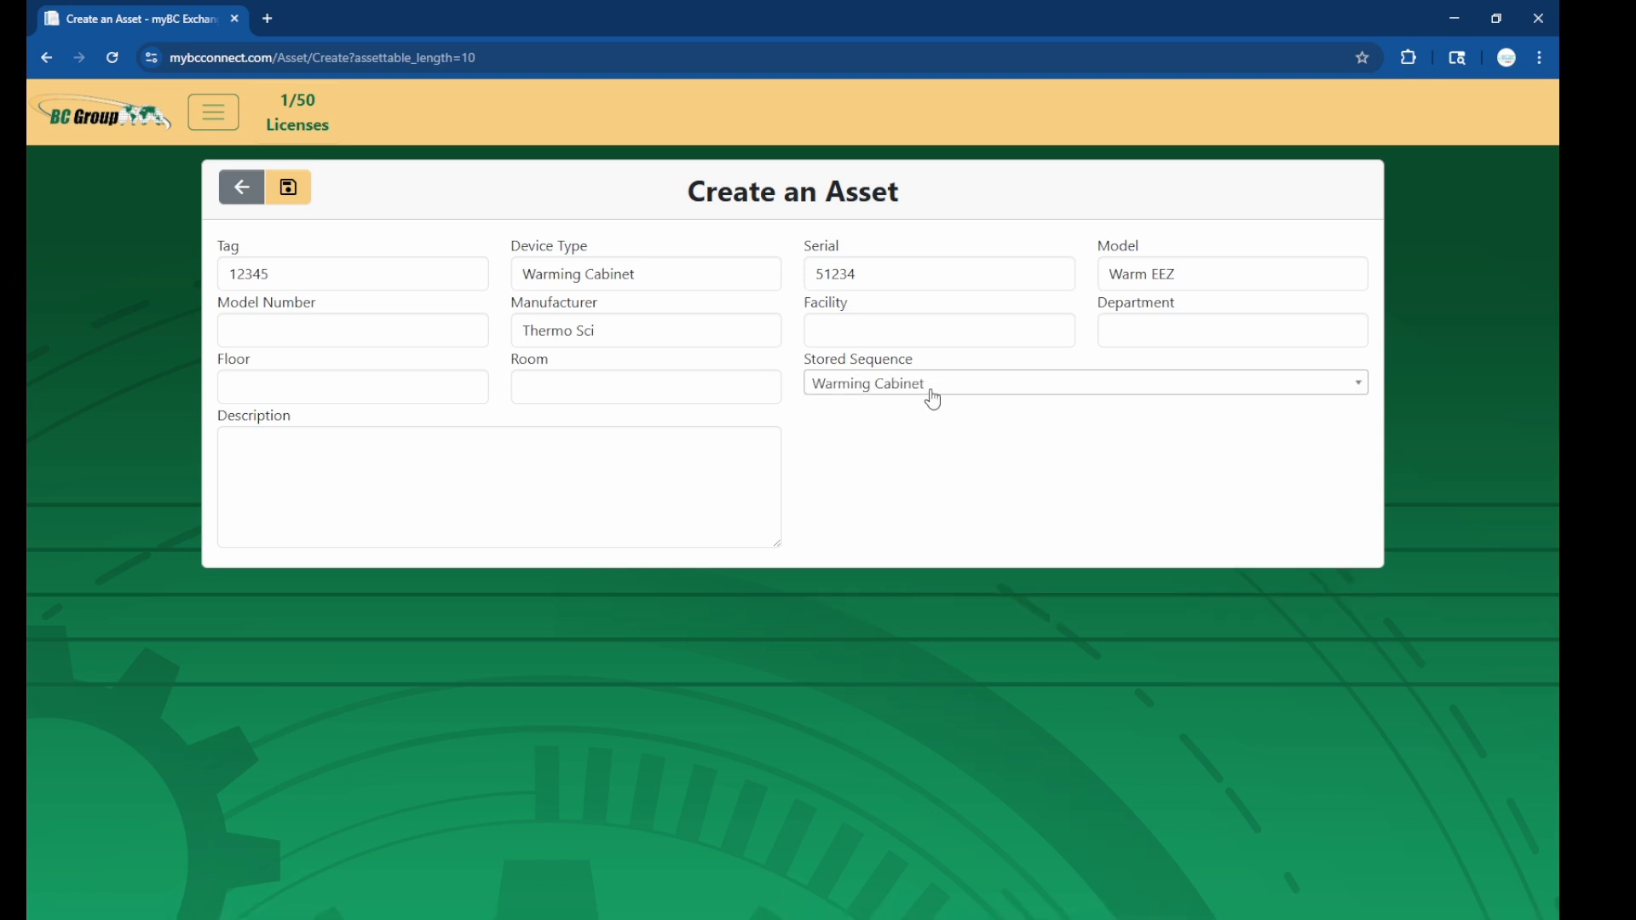
# Save the new asset and sort the asset list by tag in ascending order
pyautogui.click(290, 187)
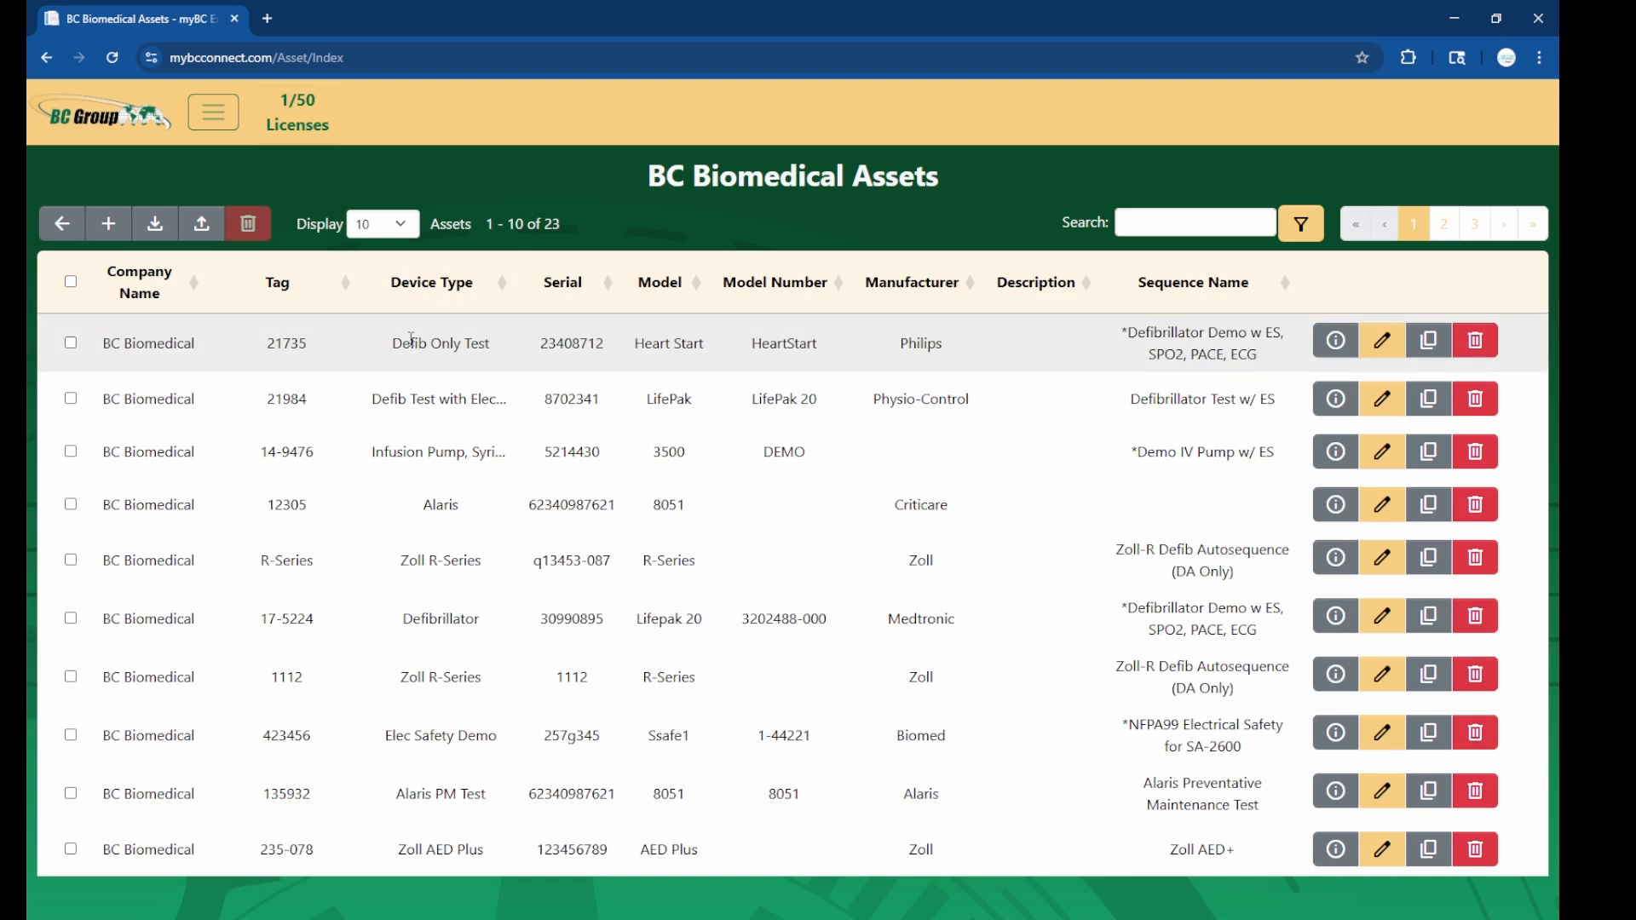
pyautogui.click(285, 288)
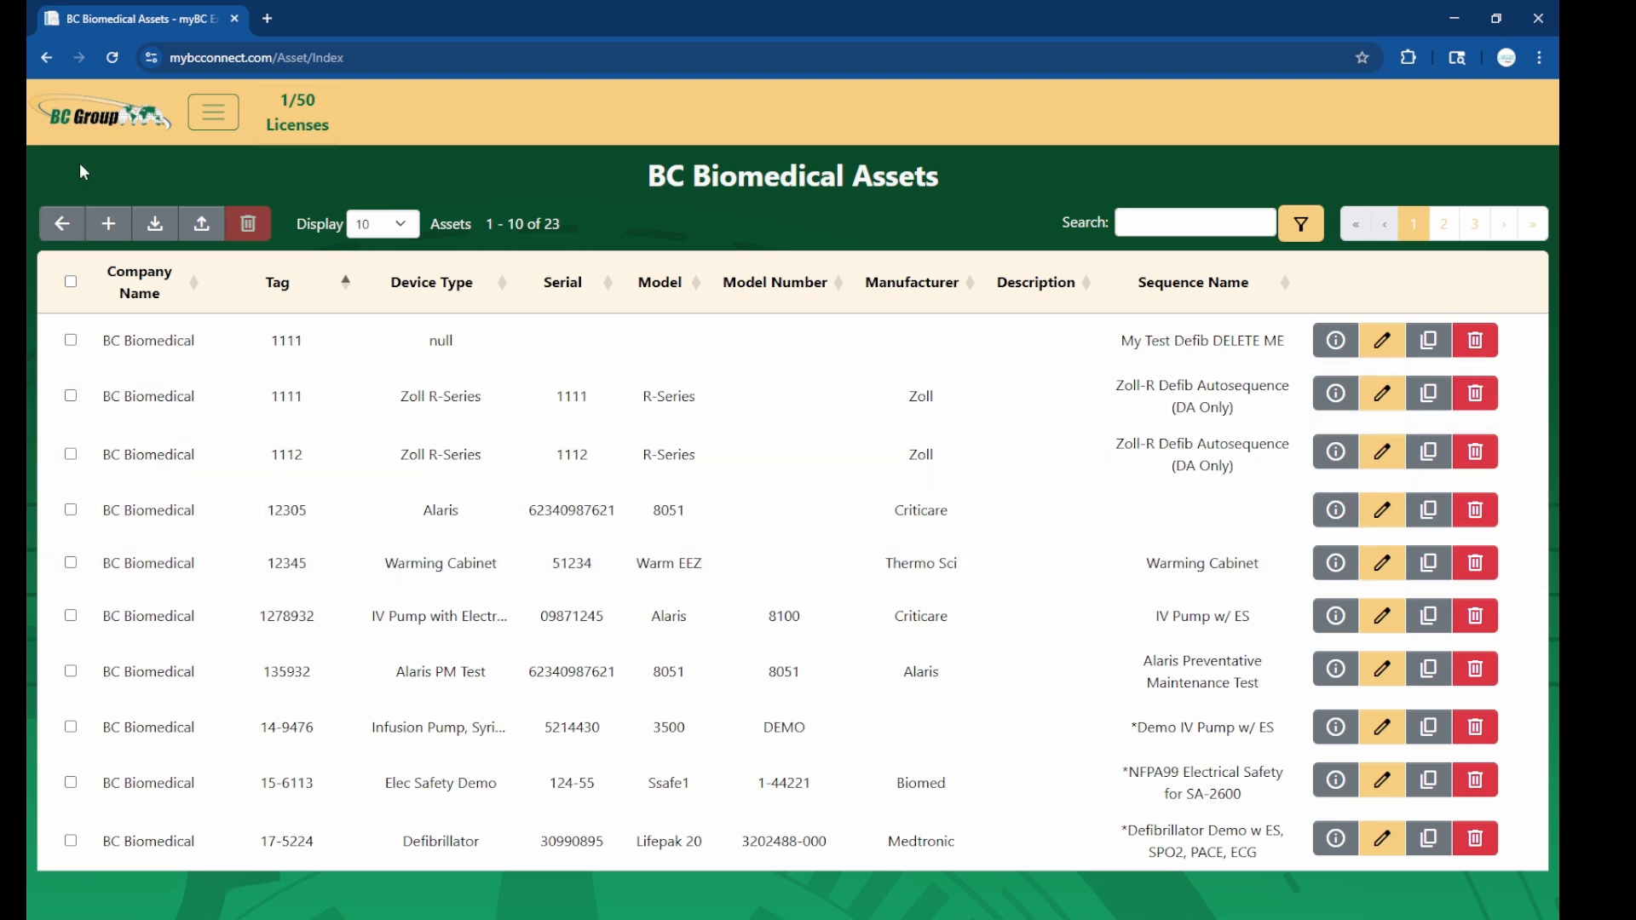
# Sort the autosequence list by name in ascending order and open "*Defibrillator Demo w ES, SPO2, PACE, ECG" for editing
pyautogui.click(98, 124)
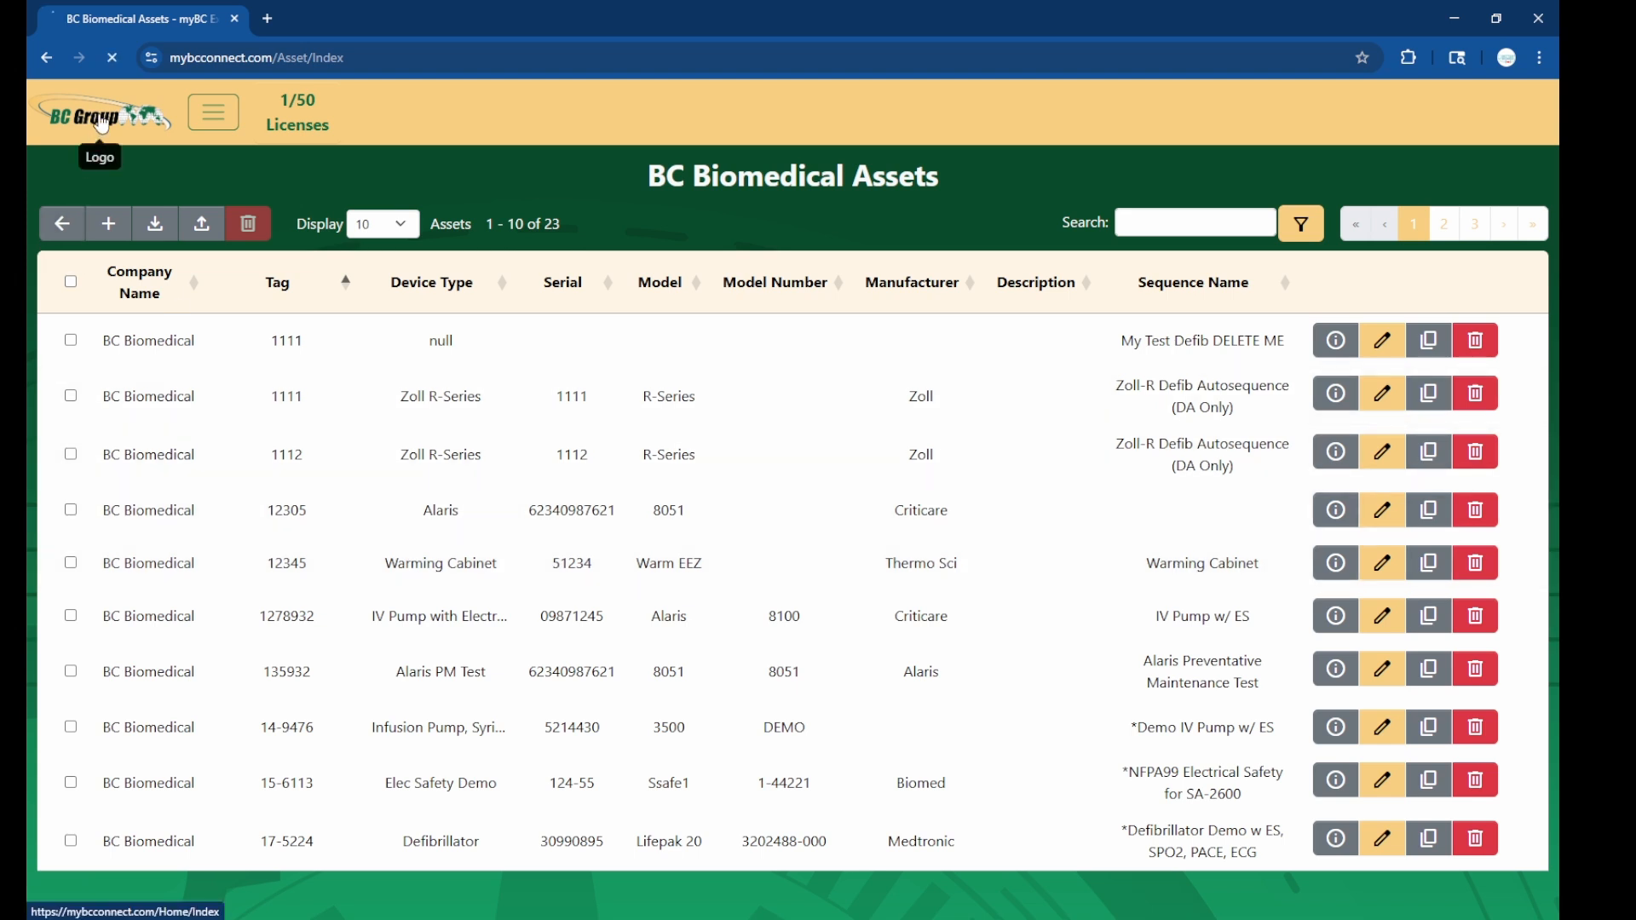
pyautogui.click(294, 483)
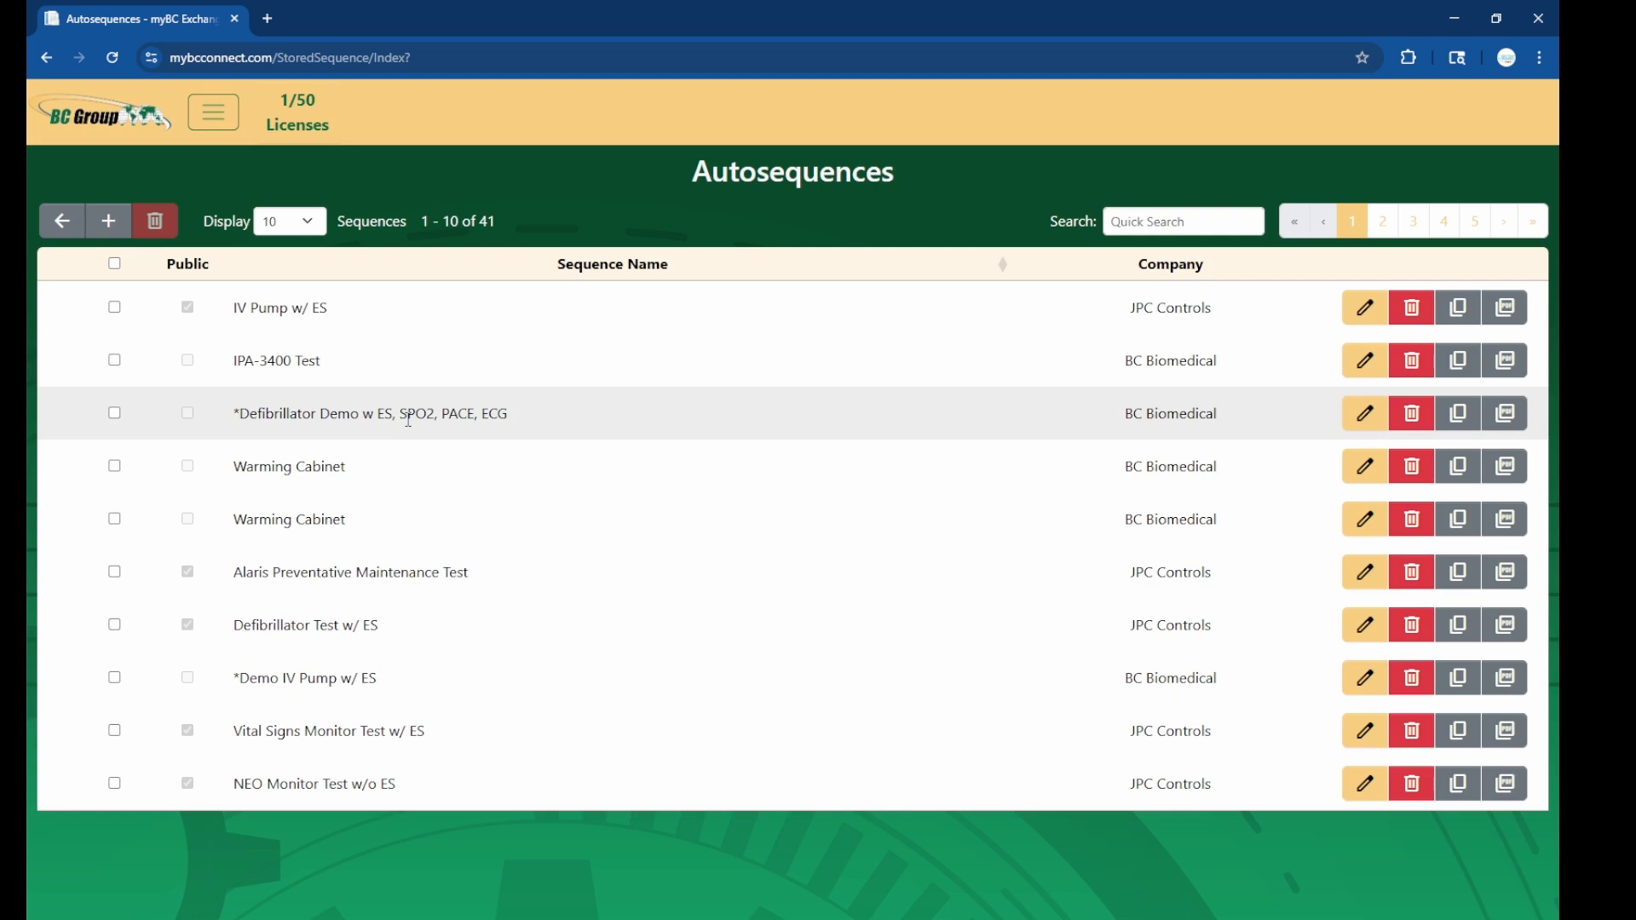
pyautogui.click(510, 264)
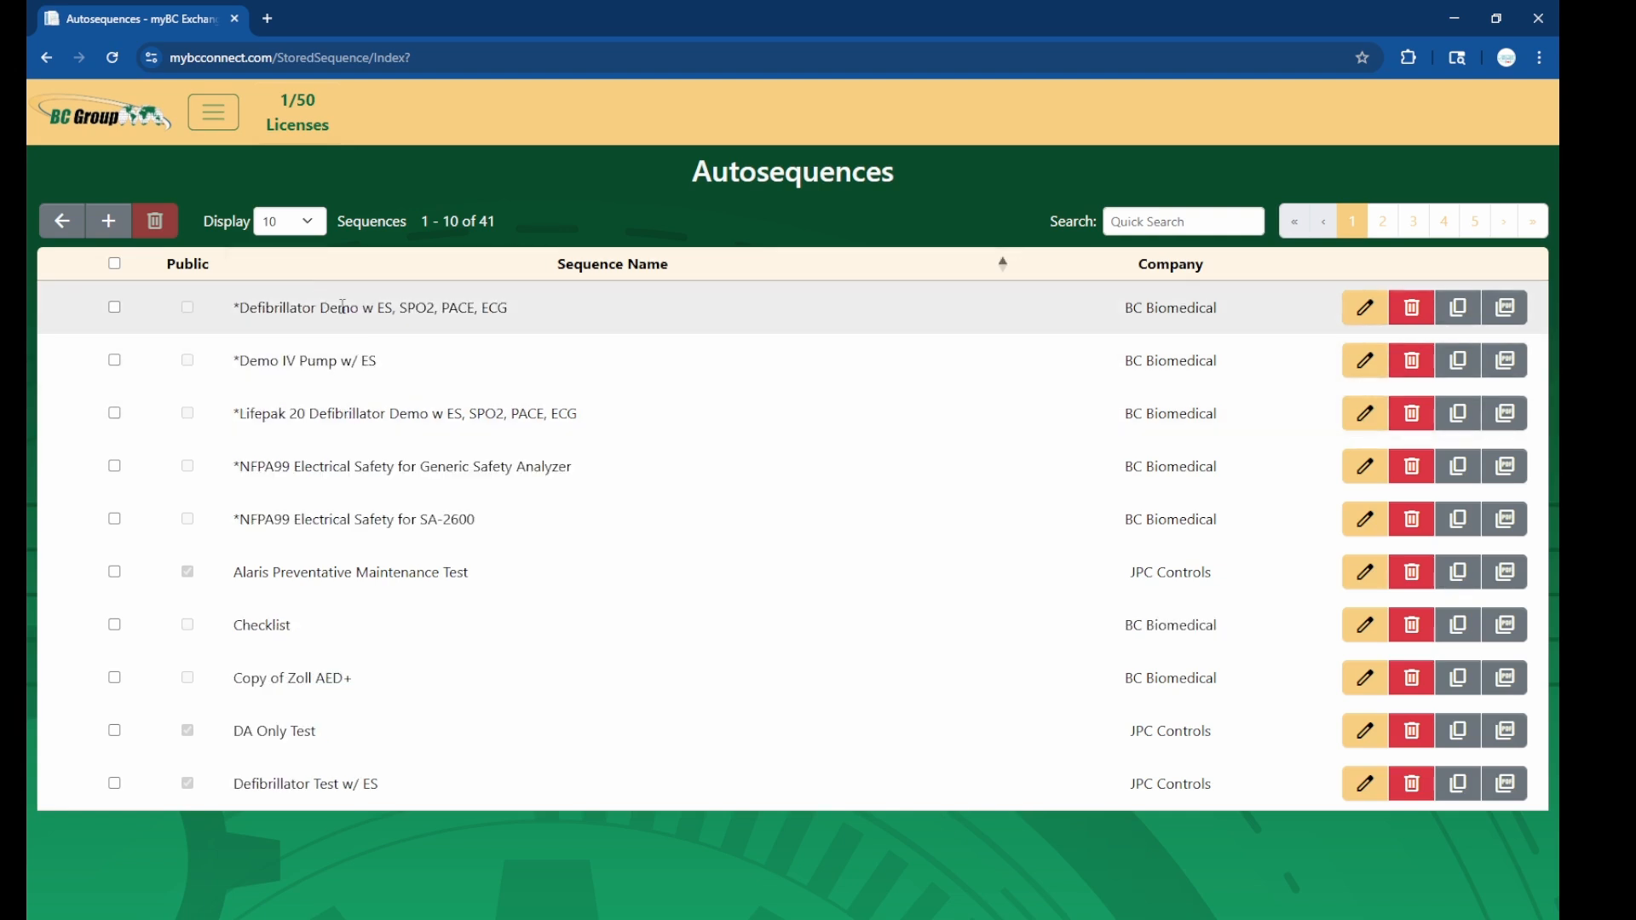
pyautogui.click(1365, 308)
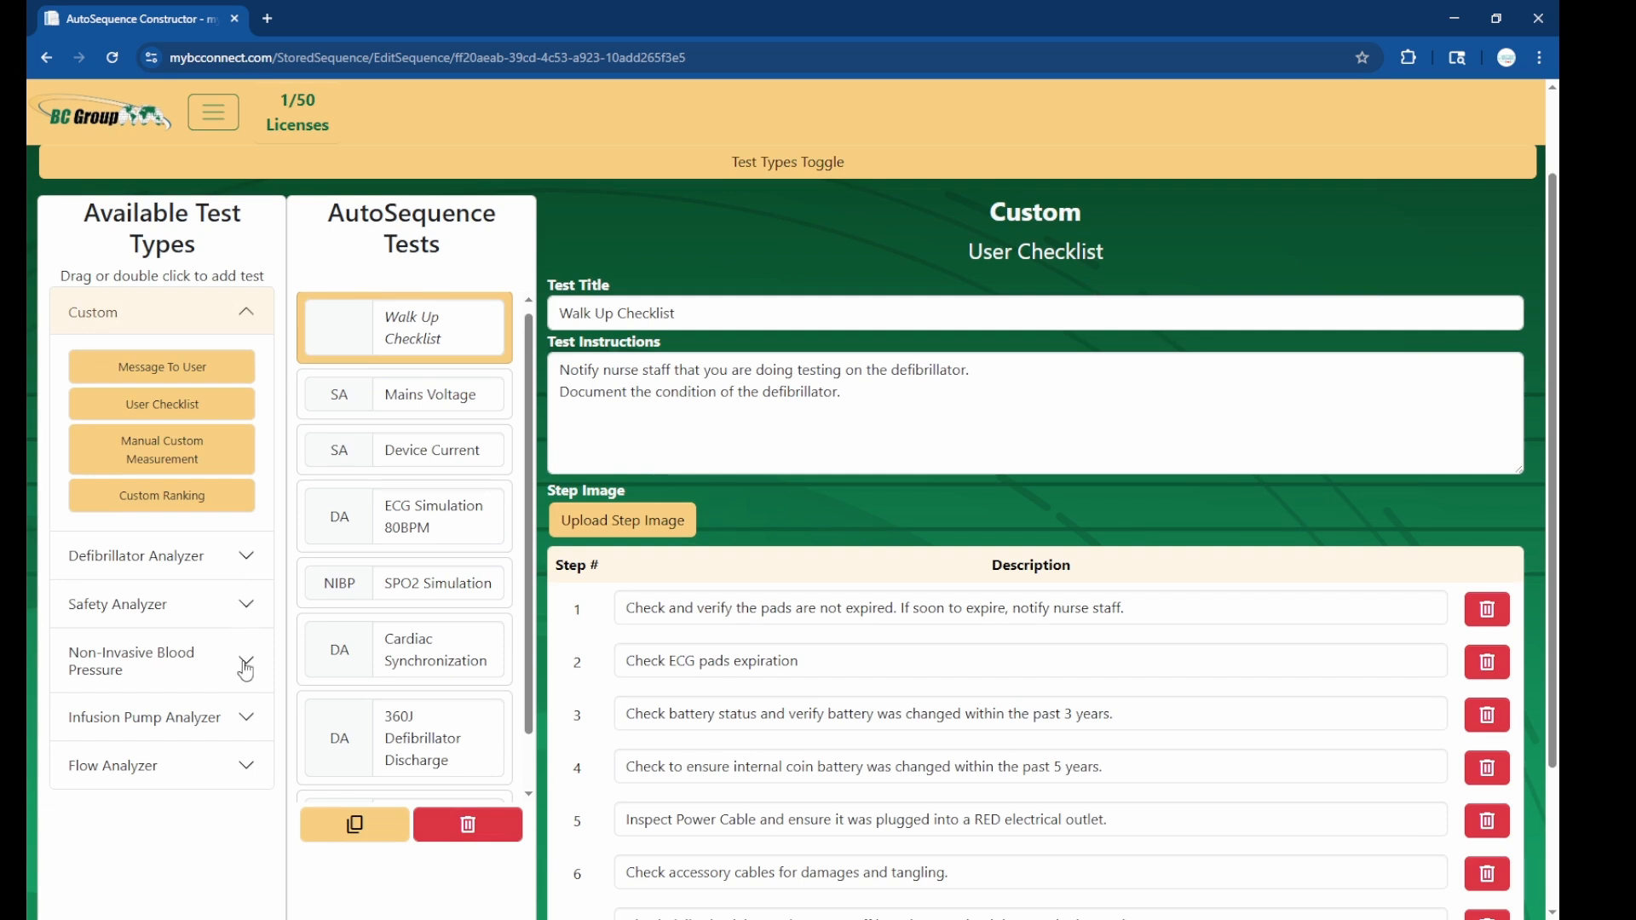
# Review the device types and available tests for the Flow Analyzer, Infusion Pump Analyzer and Non-Invasive Blood Pressure categories
pyautogui.click(248, 768)
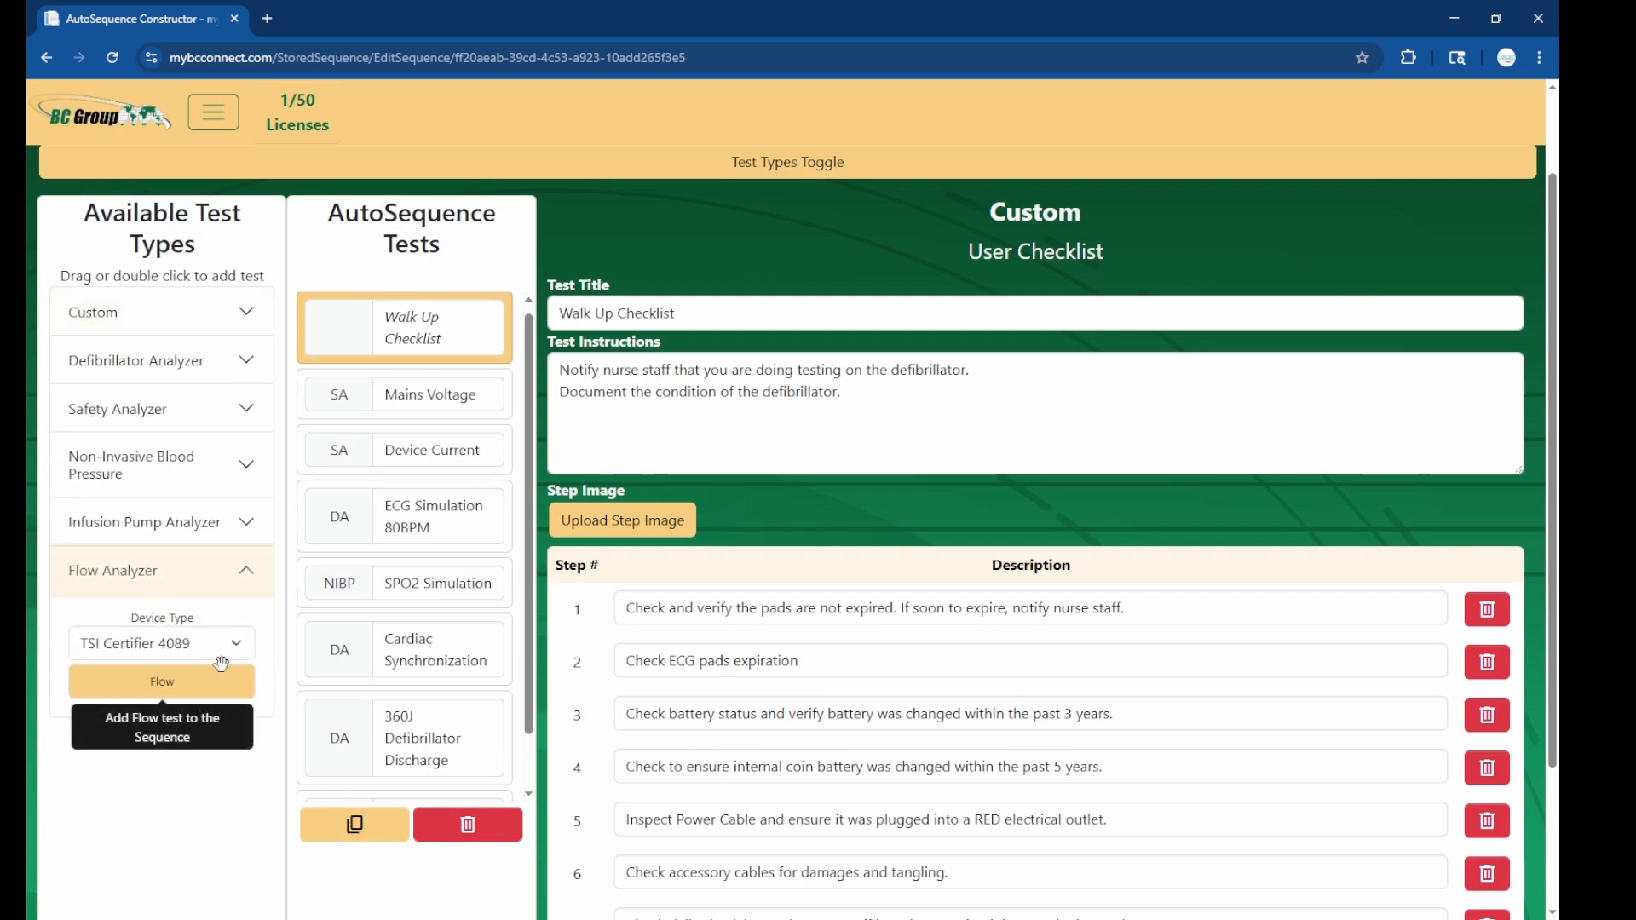
pyautogui.click(248, 577)
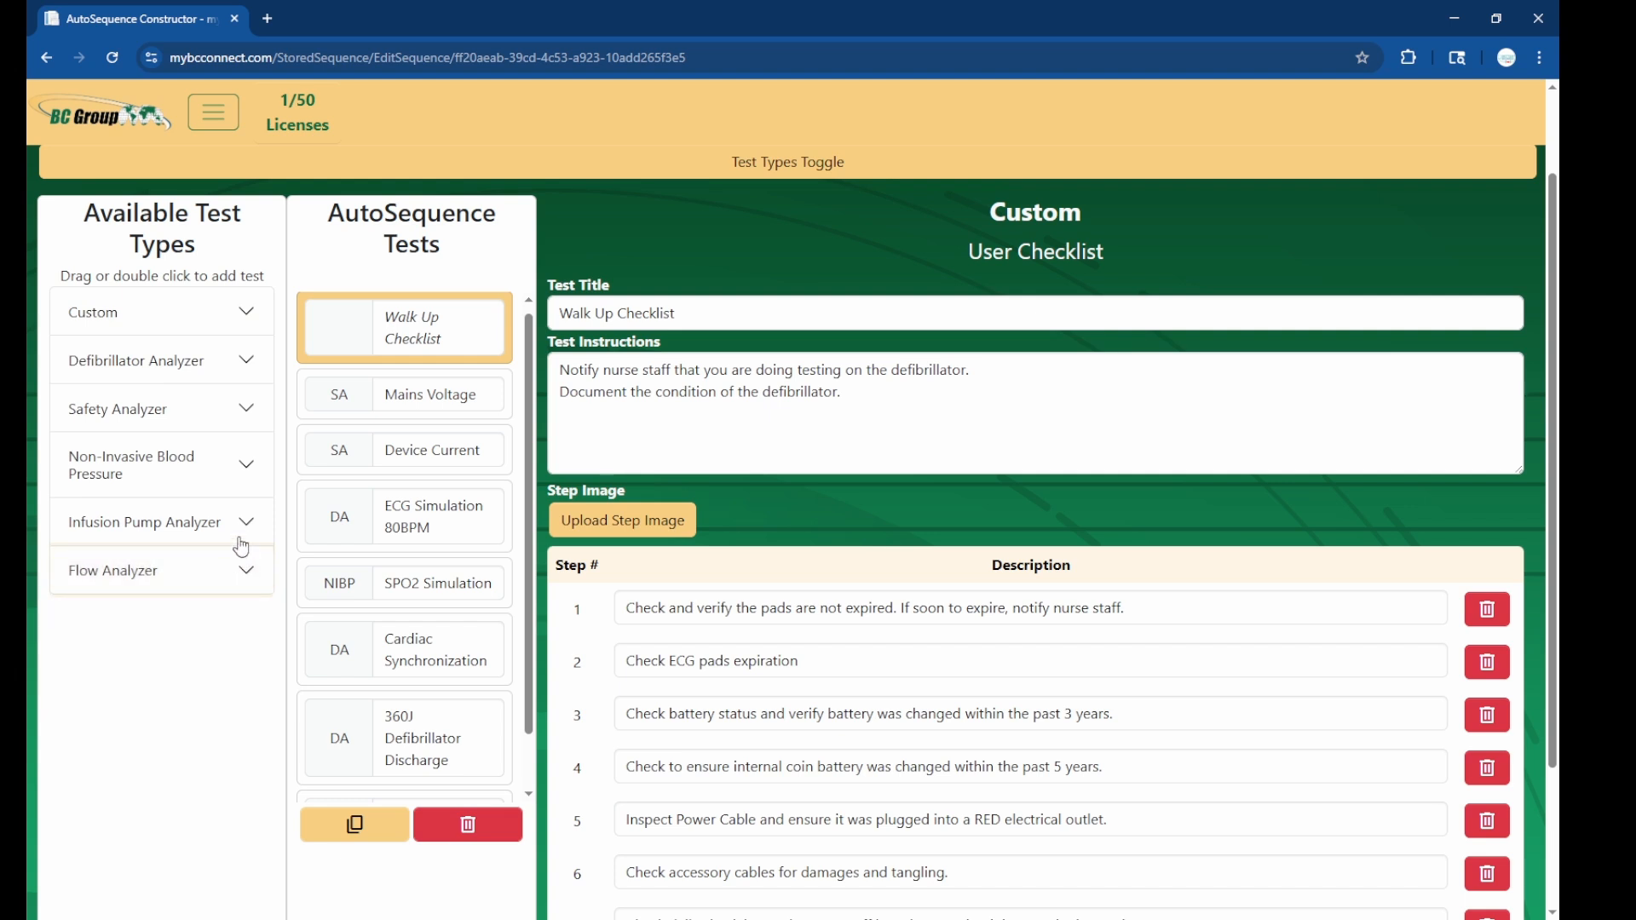
pyautogui.click(246, 522)
pyautogui.click(242, 595)
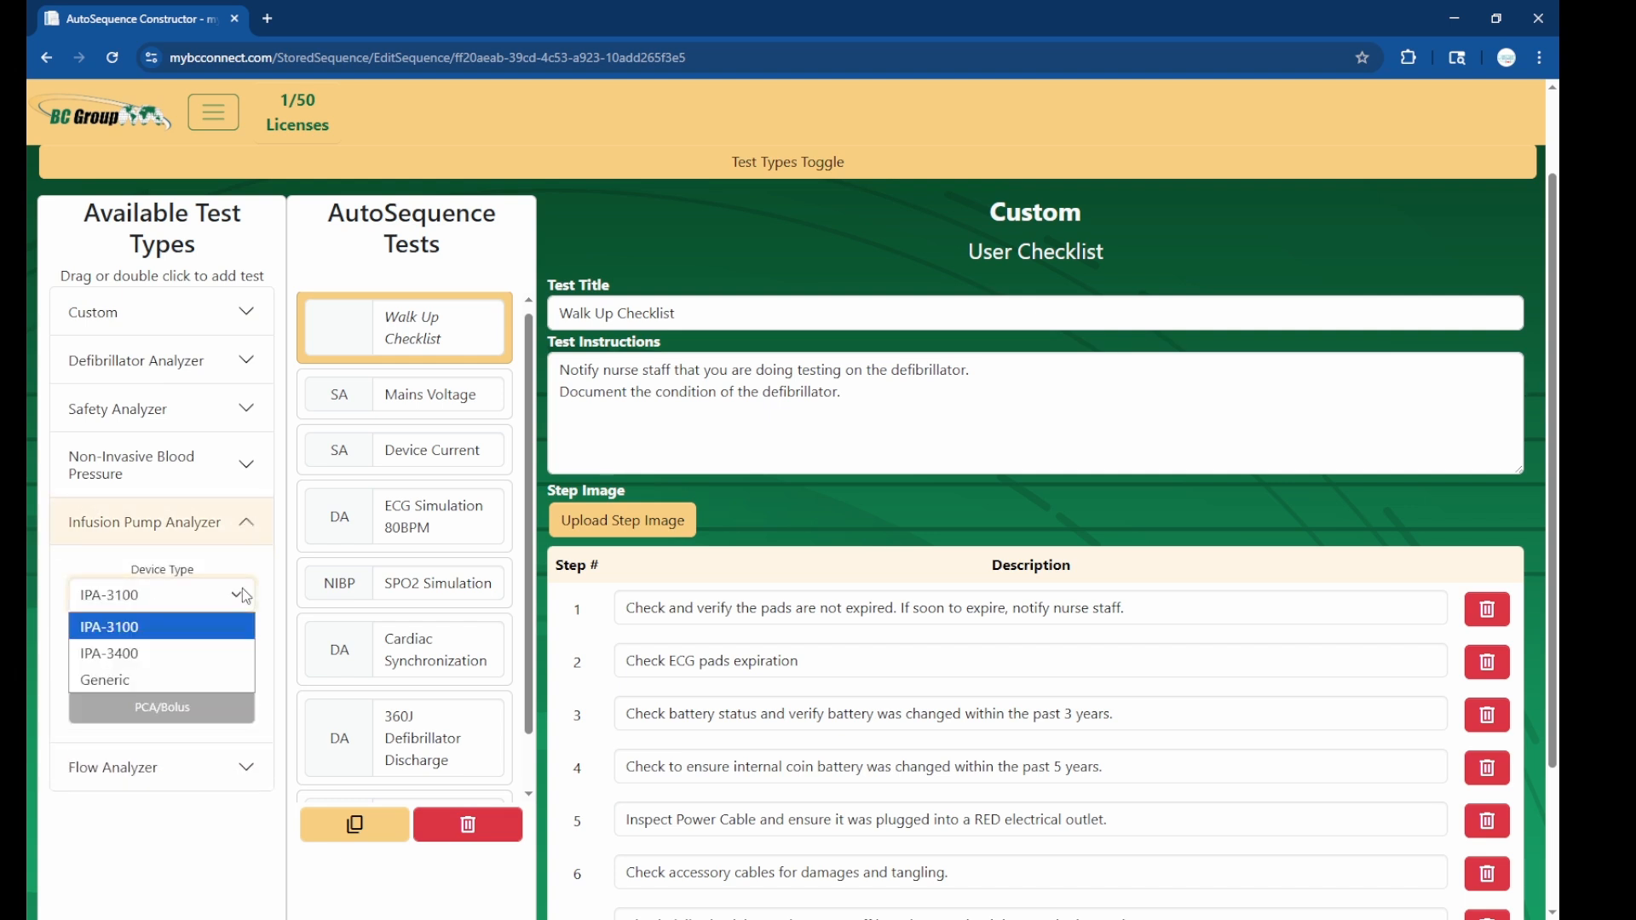
pyautogui.click(238, 591)
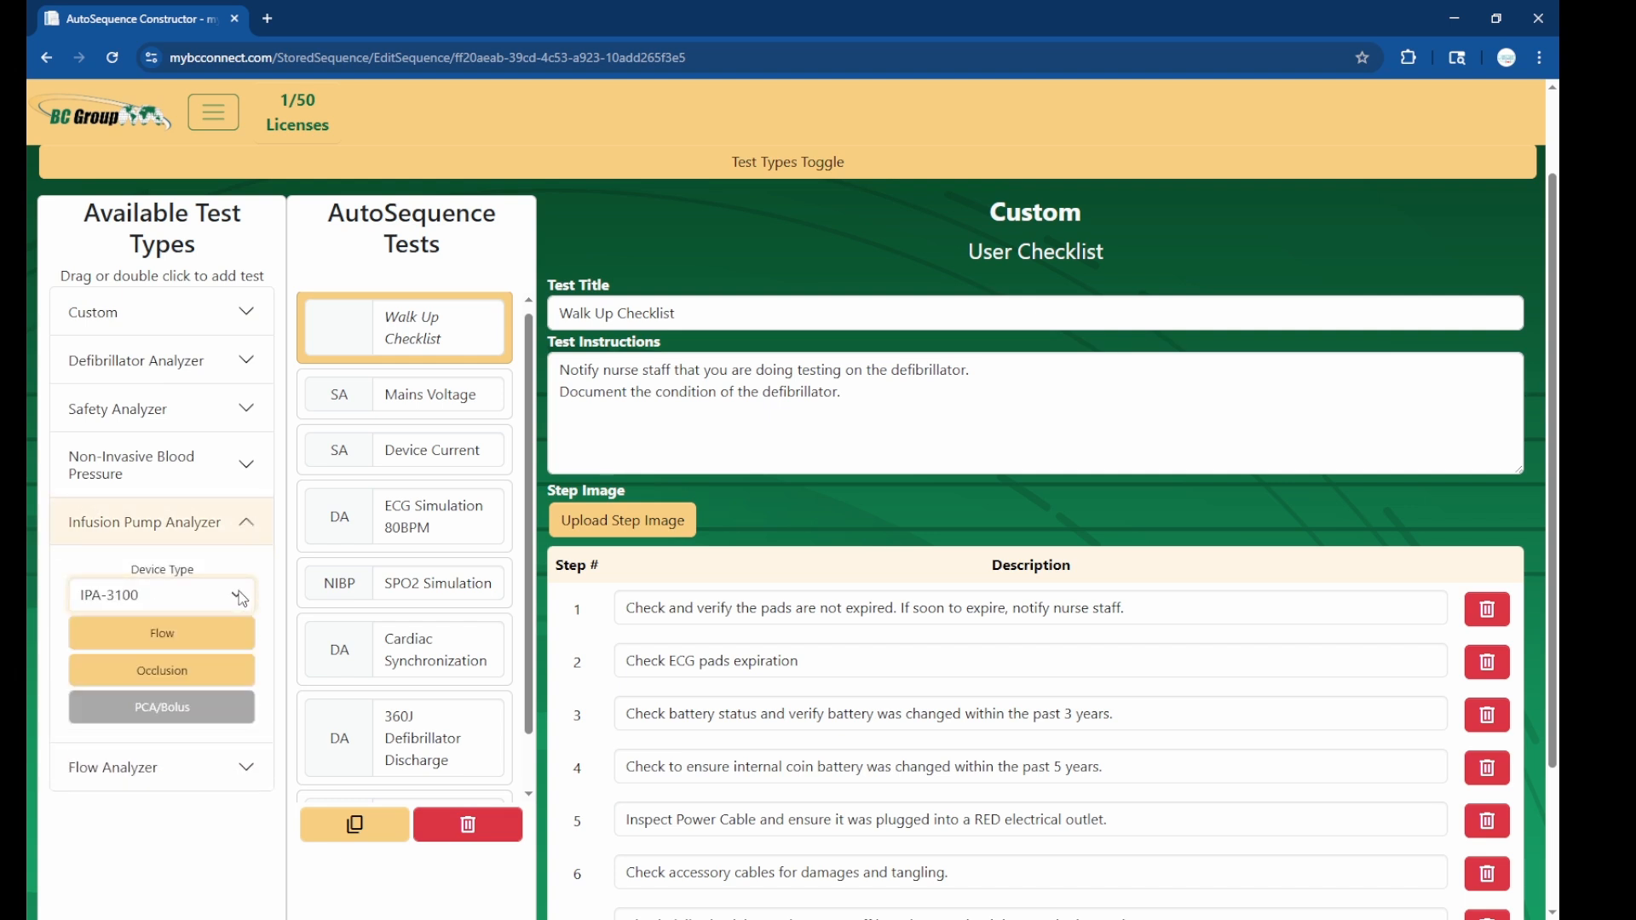
pyautogui.click(250, 471)
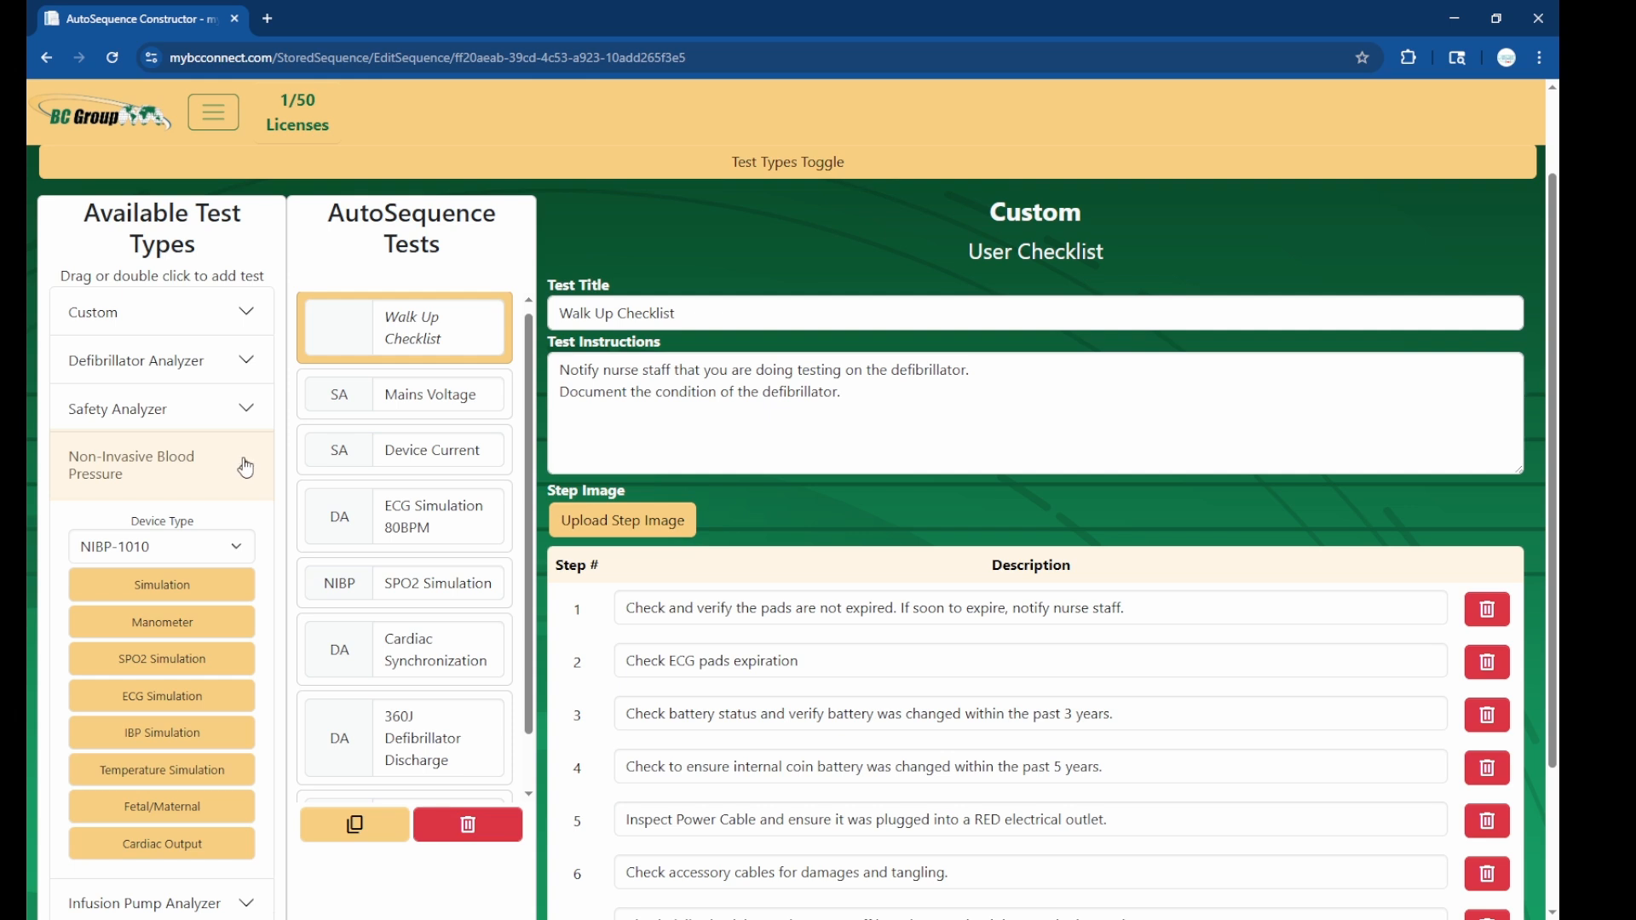
pyautogui.click(238, 566)
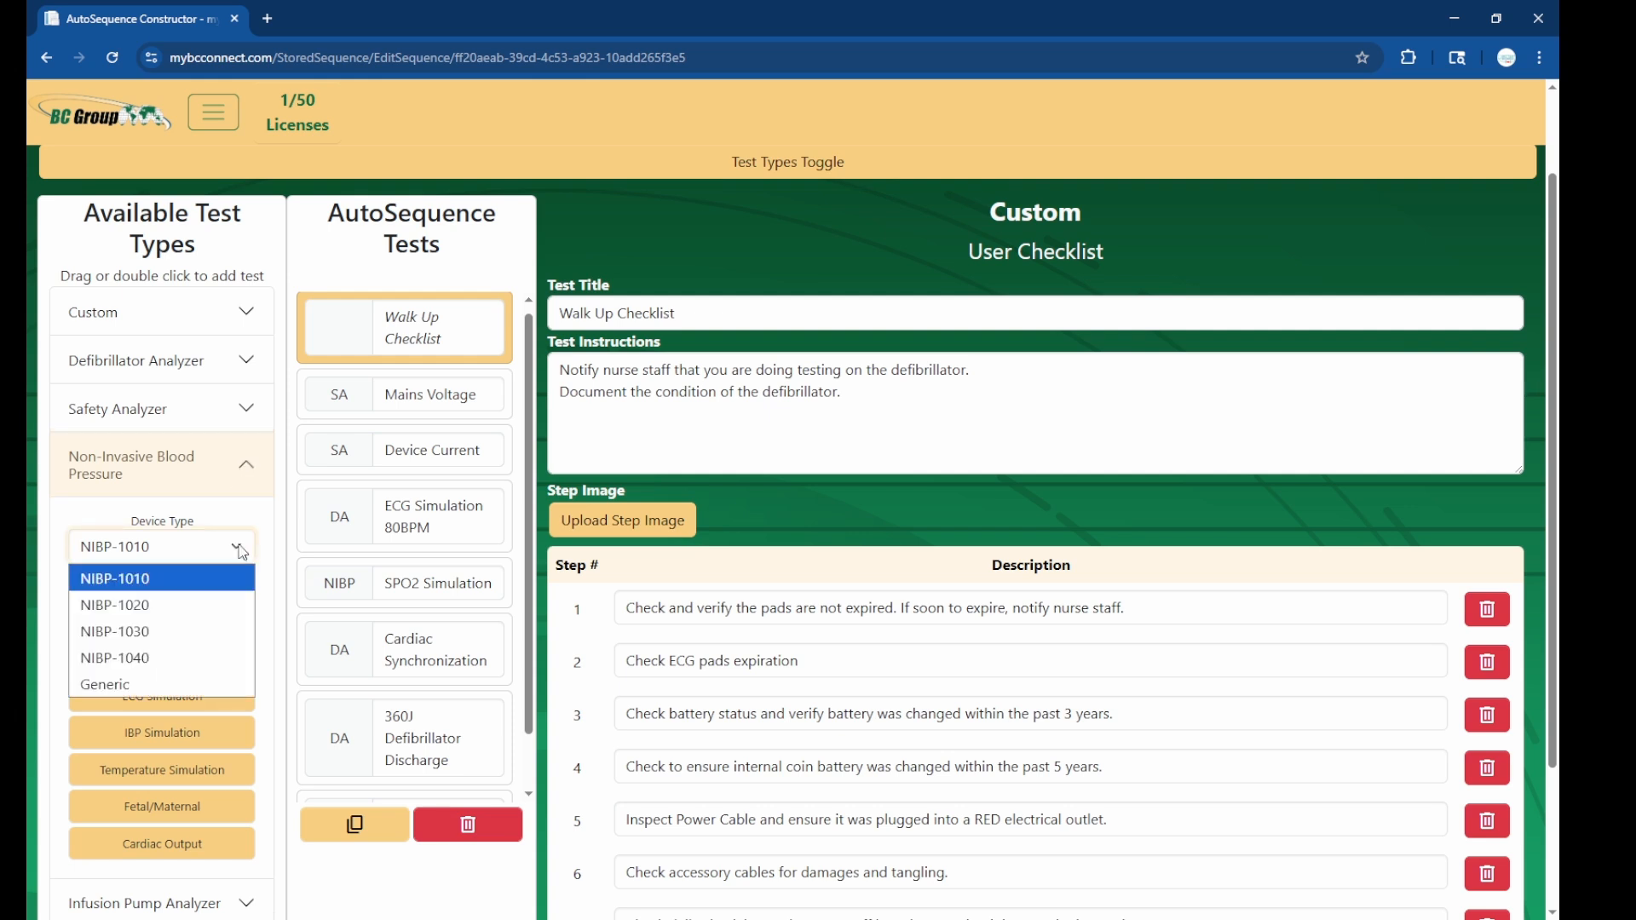
pyautogui.click(242, 552)
# Review the device types and tests offered for the Safety Analyzer and Defibrillator Analyzer, plus the Custom test types
pyautogui.click(244, 409)
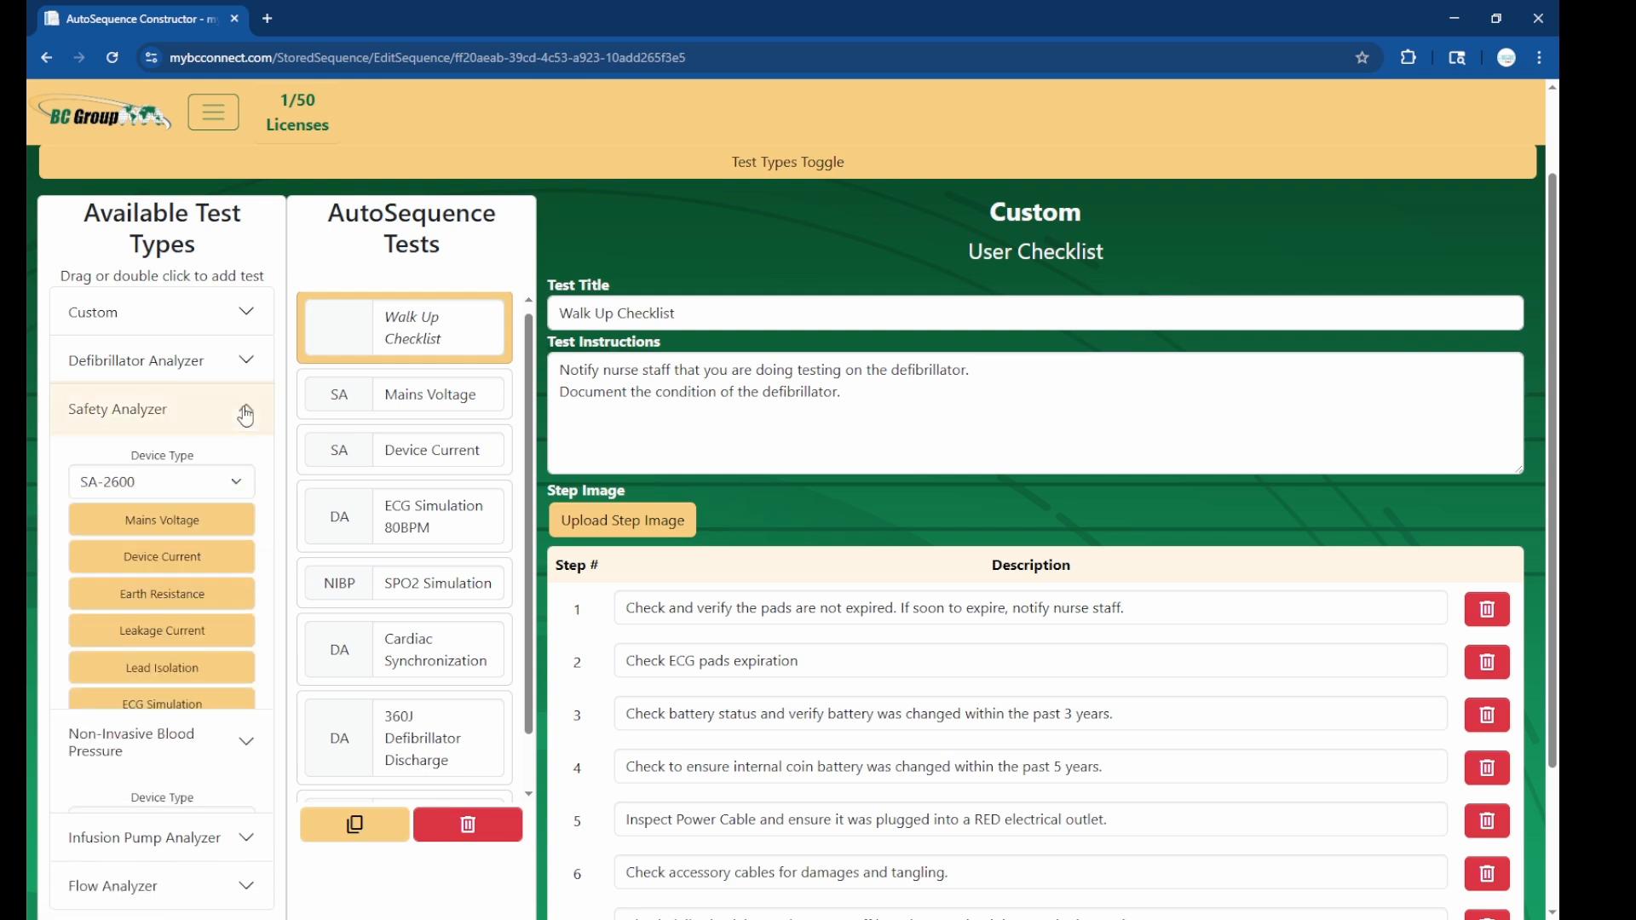
pyautogui.click(238, 486)
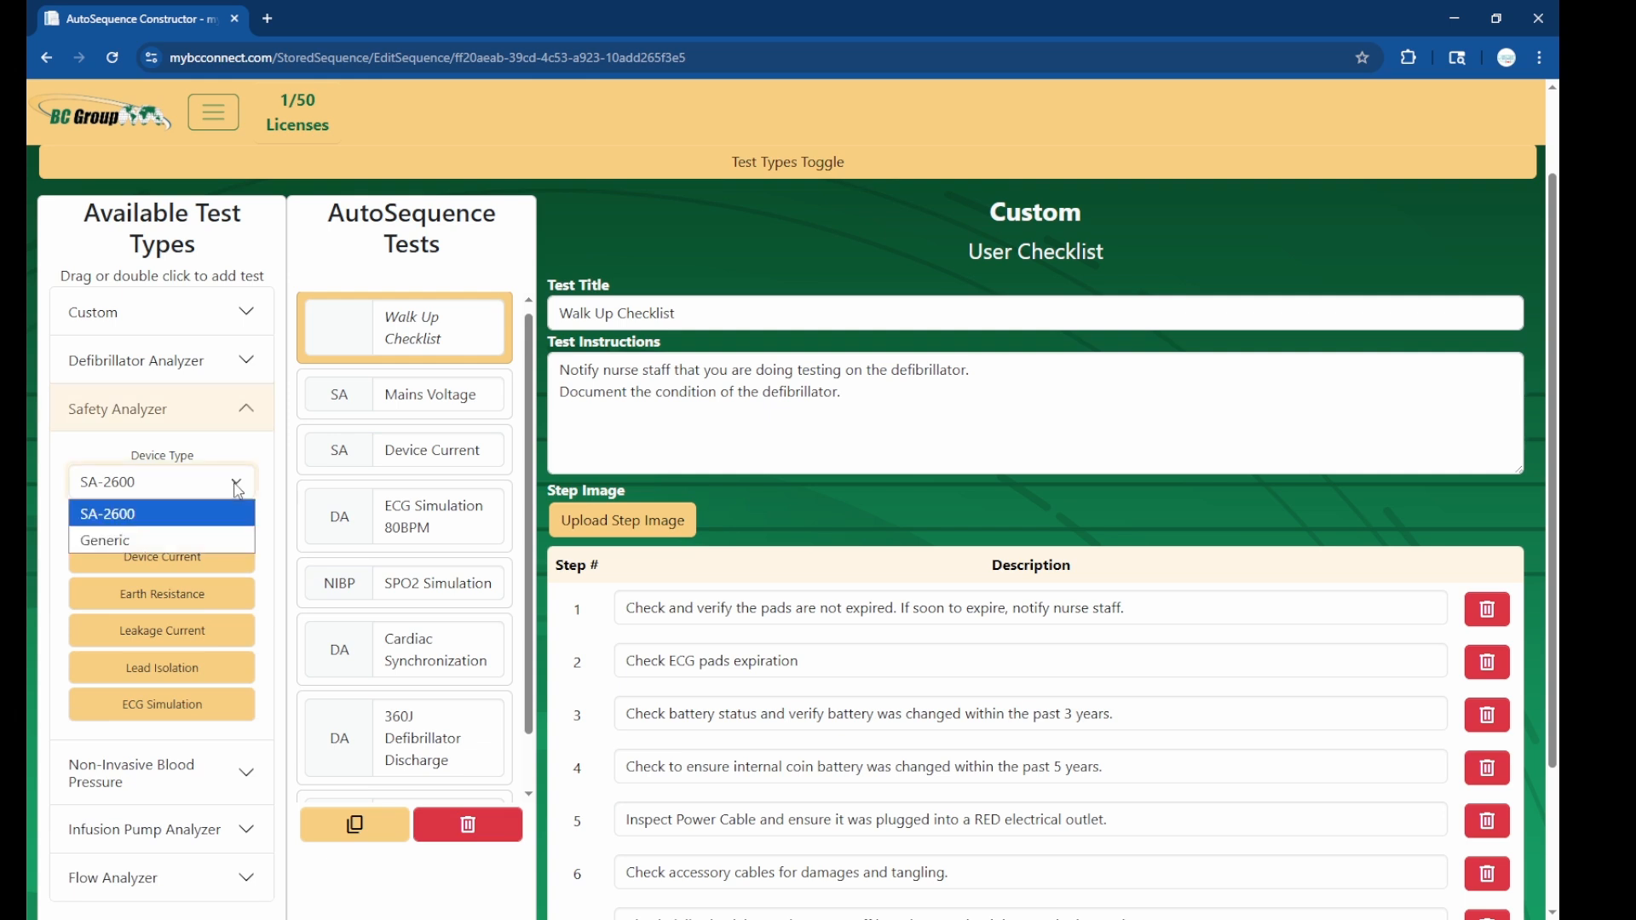
pyautogui.click(241, 438)
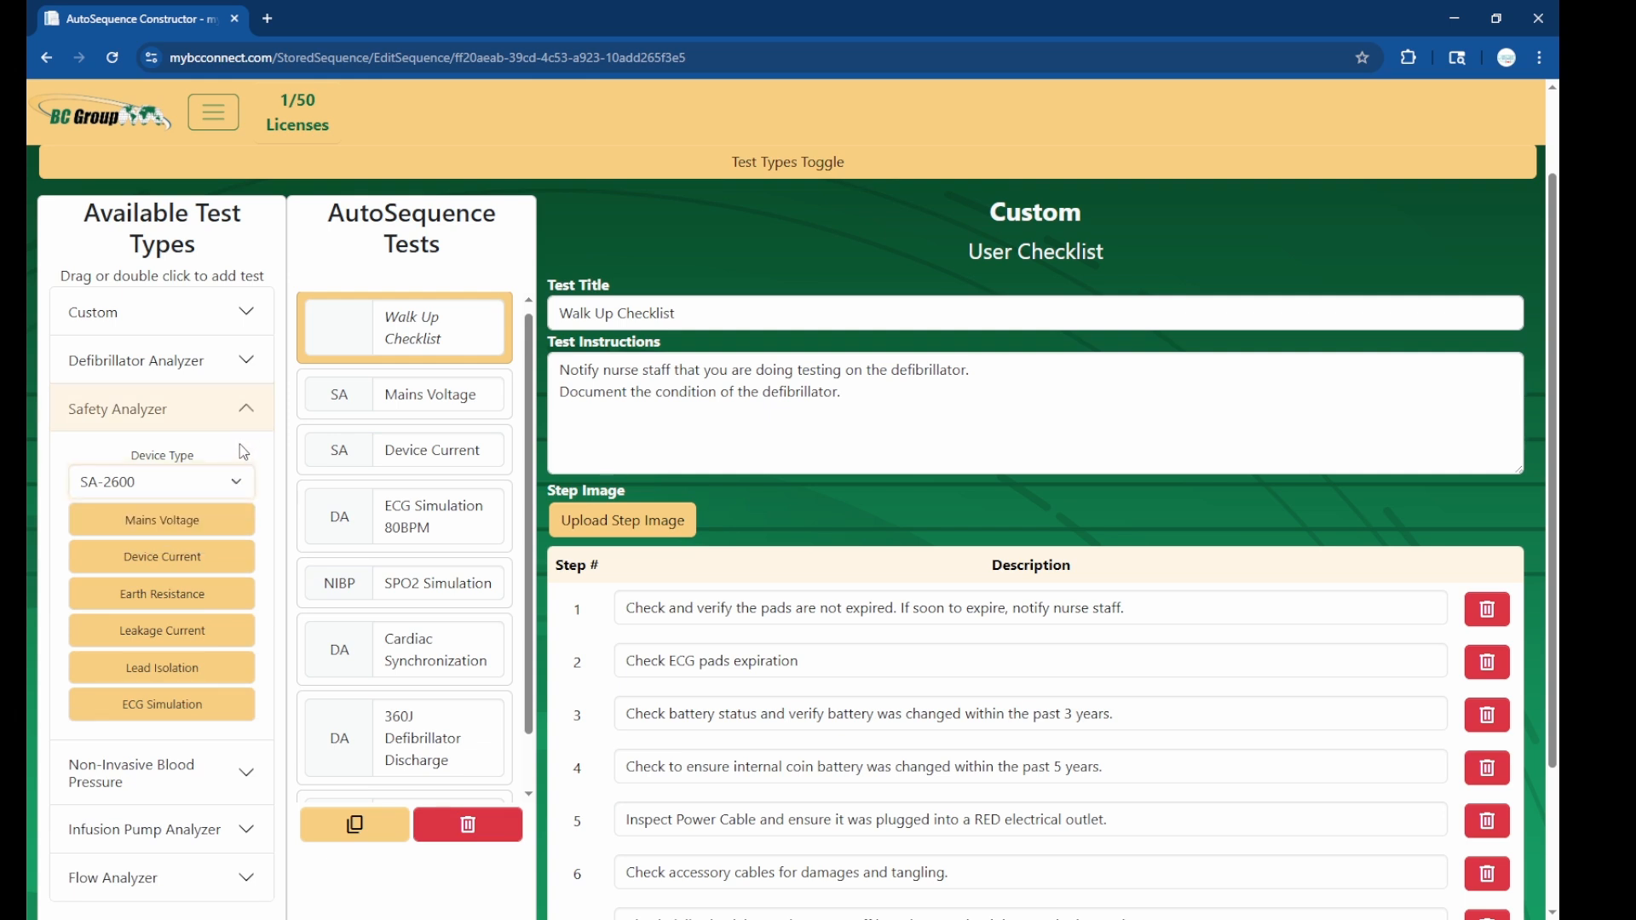
pyautogui.click(255, 367)
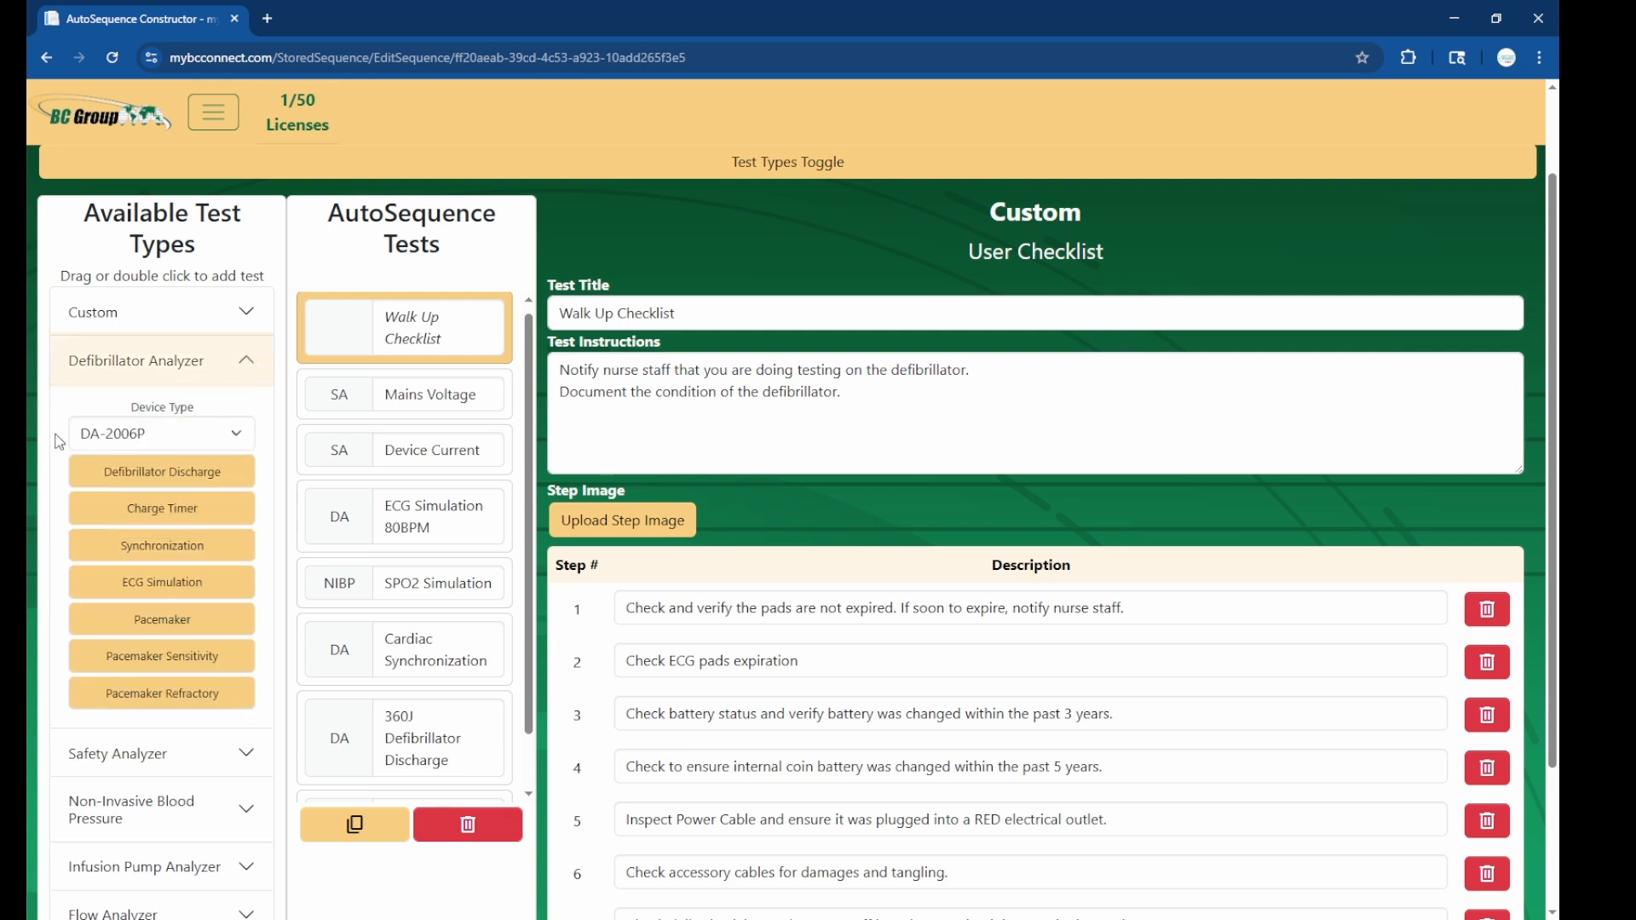
pyautogui.click(242, 436)
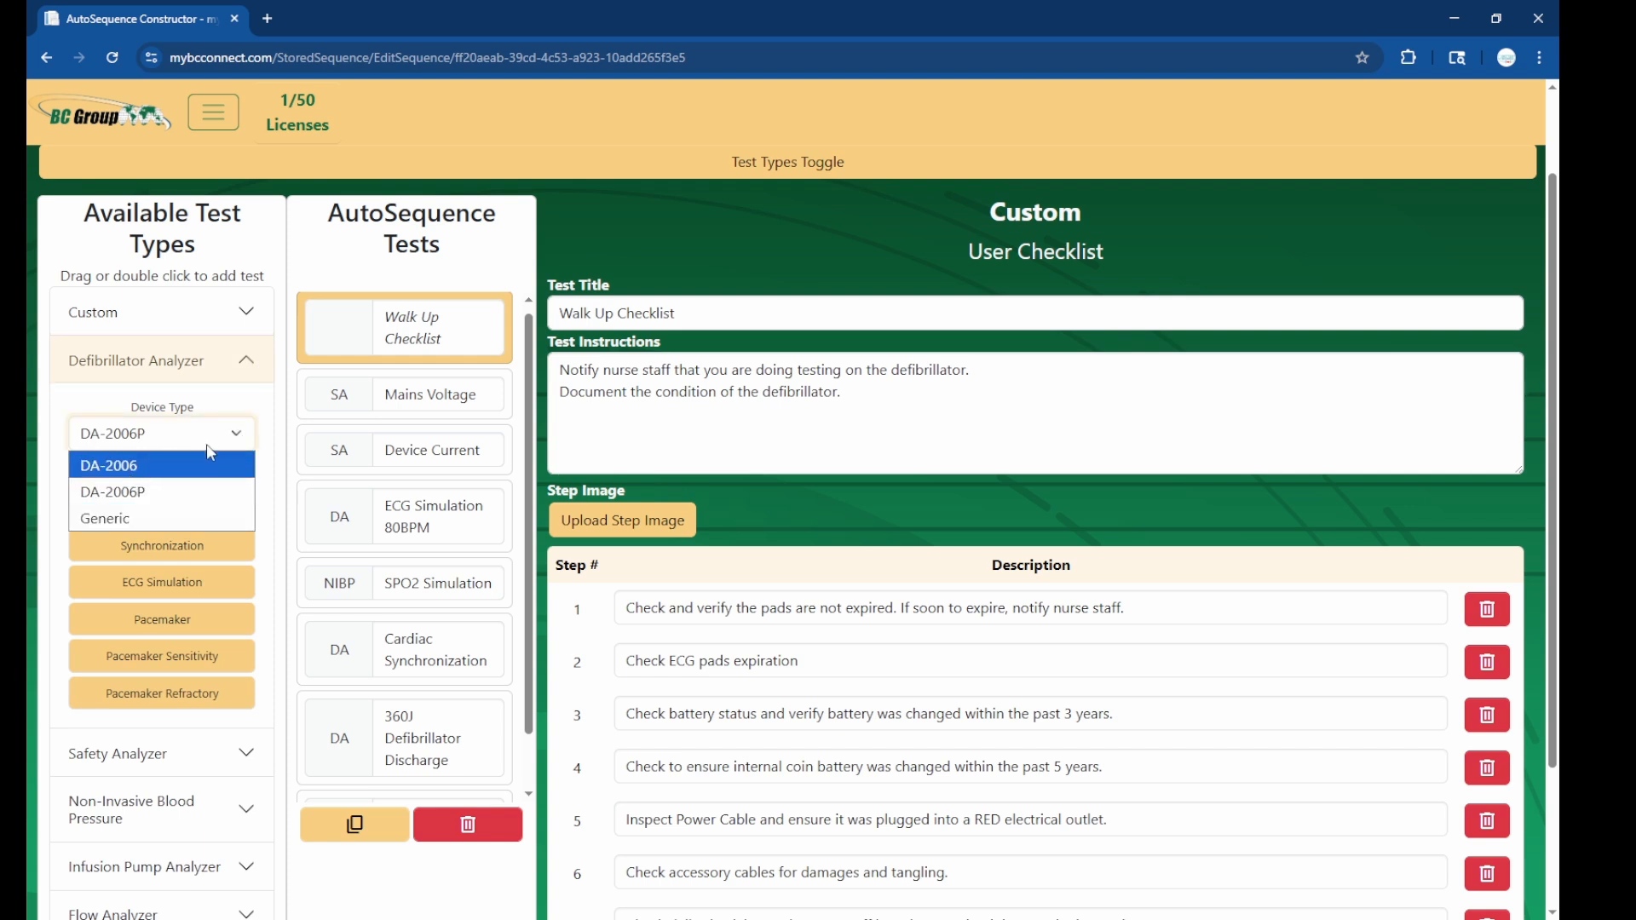
pyautogui.click(209, 408)
pyautogui.click(243, 433)
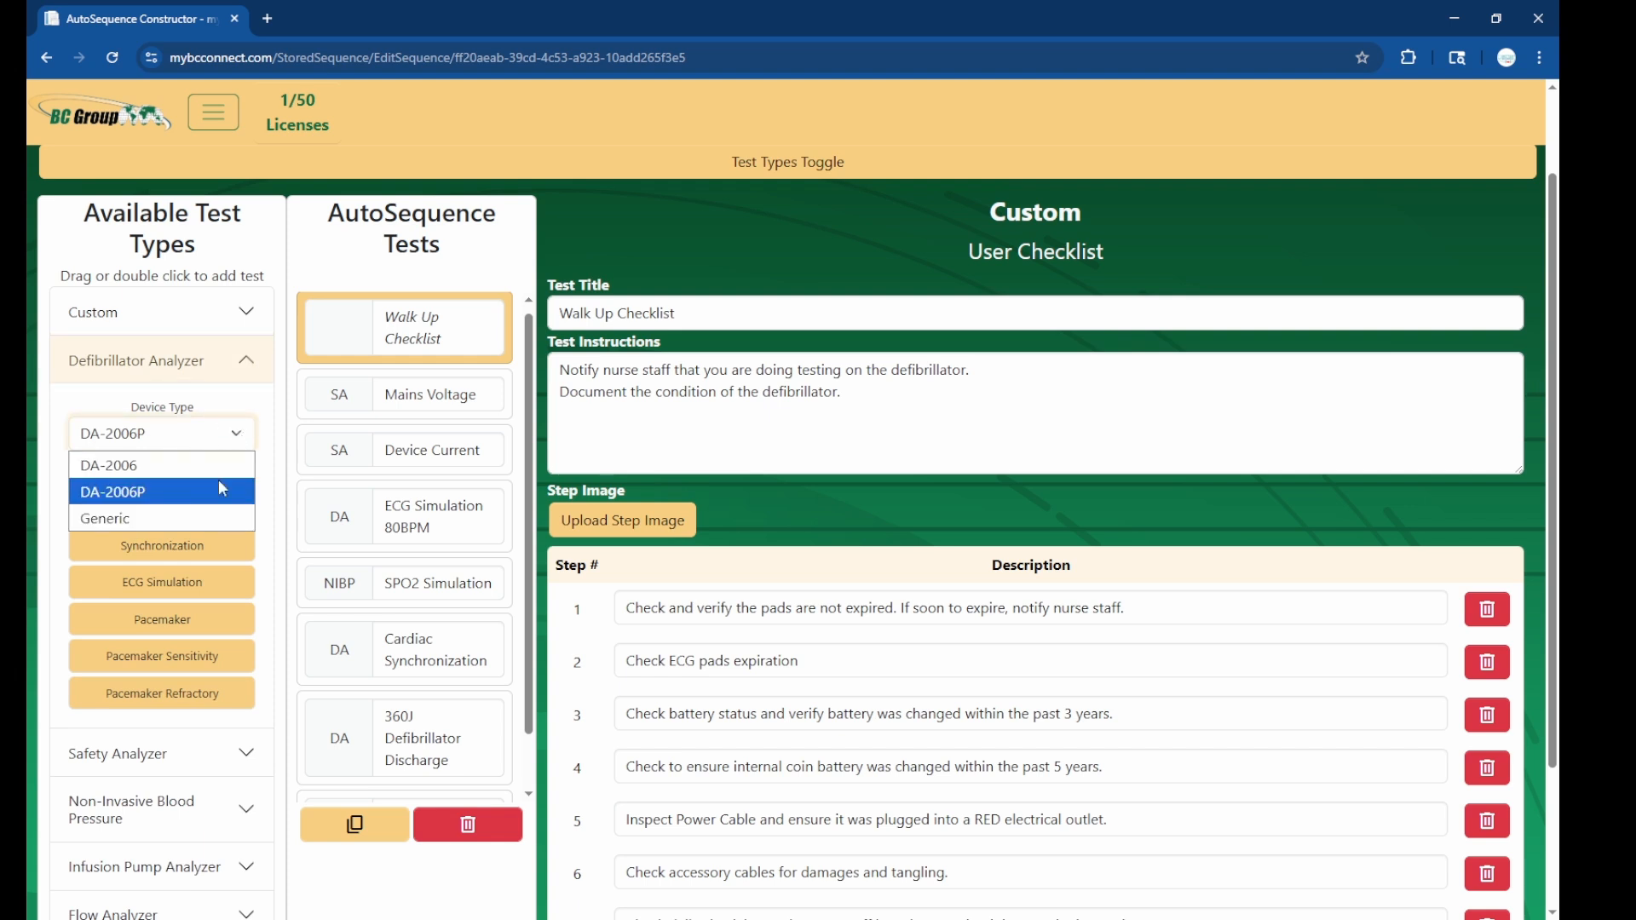
pyautogui.click(236, 411)
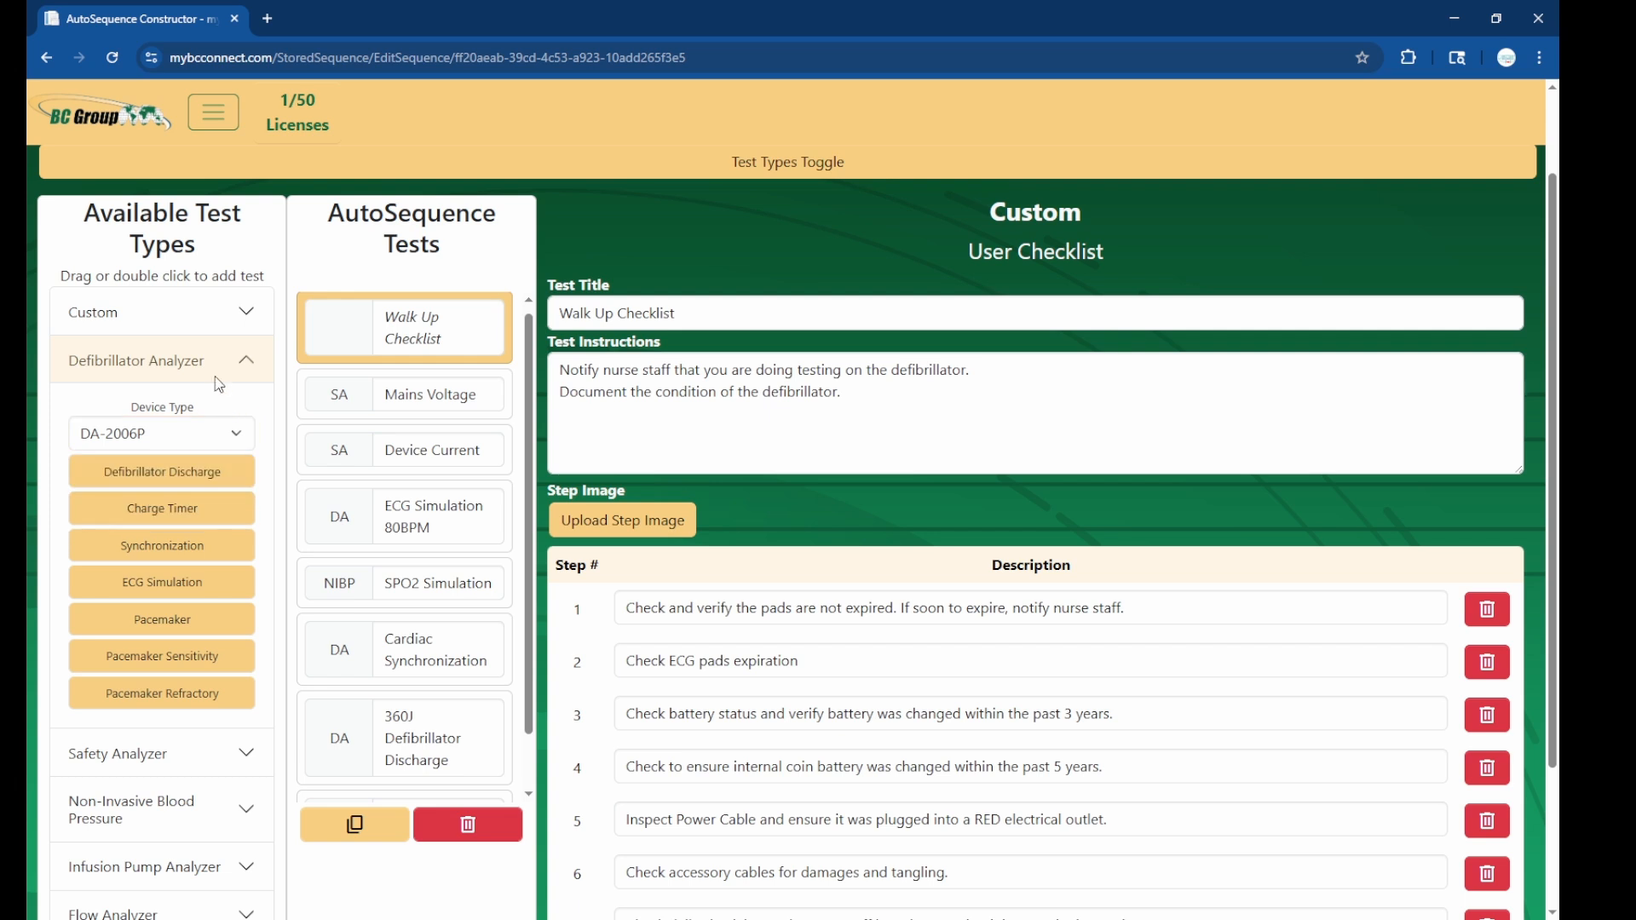
pyautogui.click(247, 317)
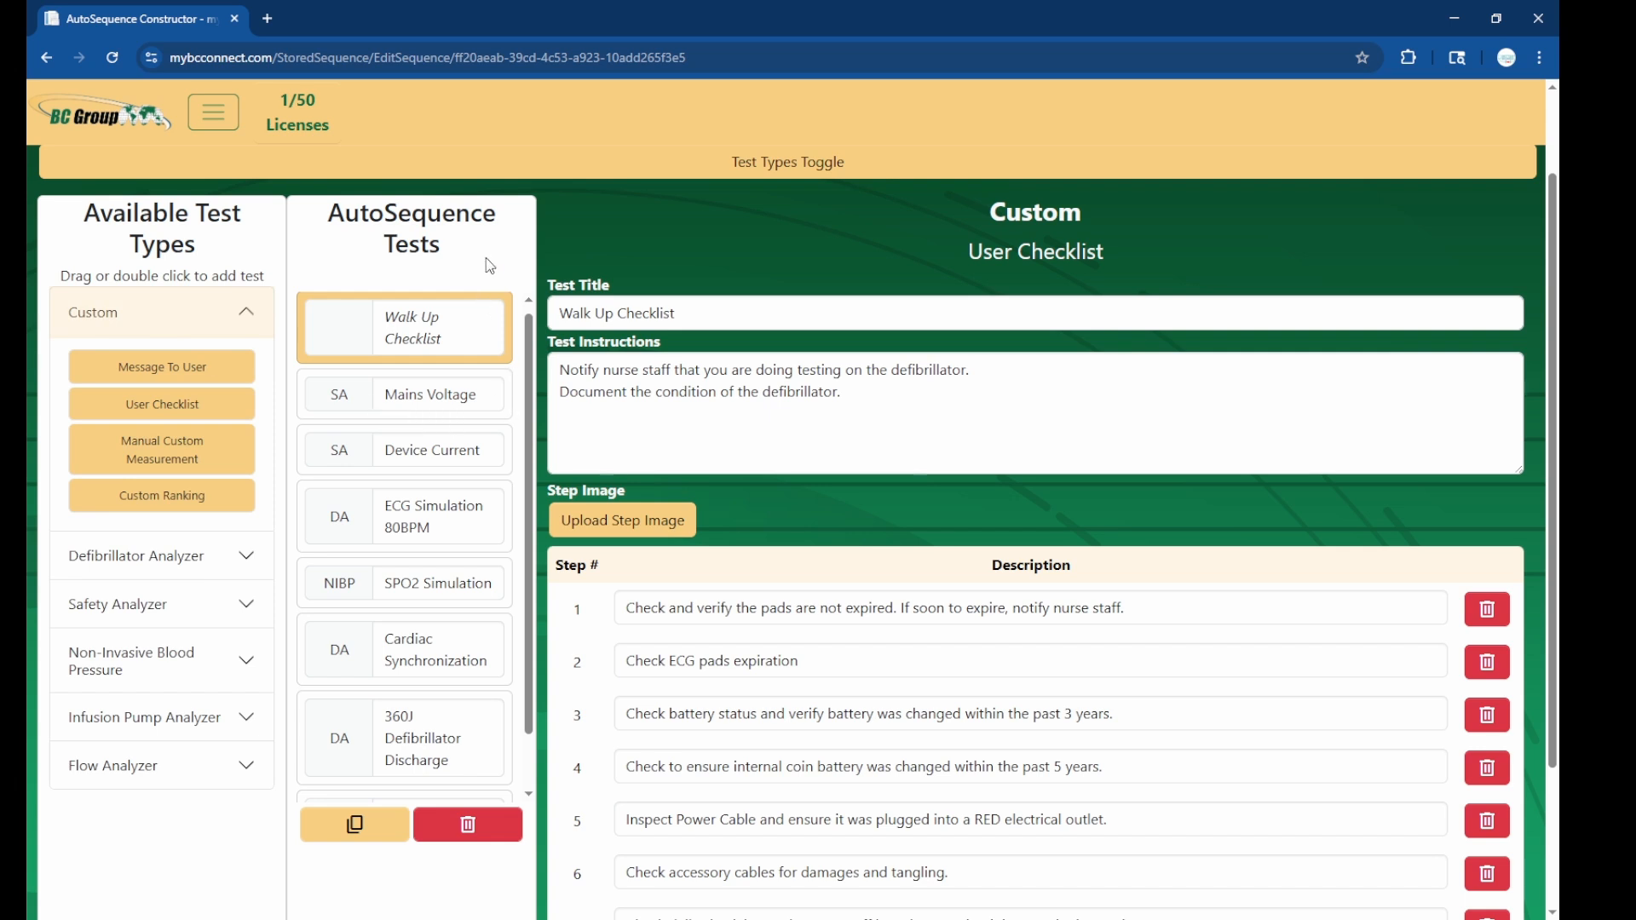
# Review the Walk Up Checklist test's instructions and its list of inspection steps
pyautogui.click(448, 397)
pyautogui.click(472, 336)
pyautogui.hotkey('ctrl', 'a')
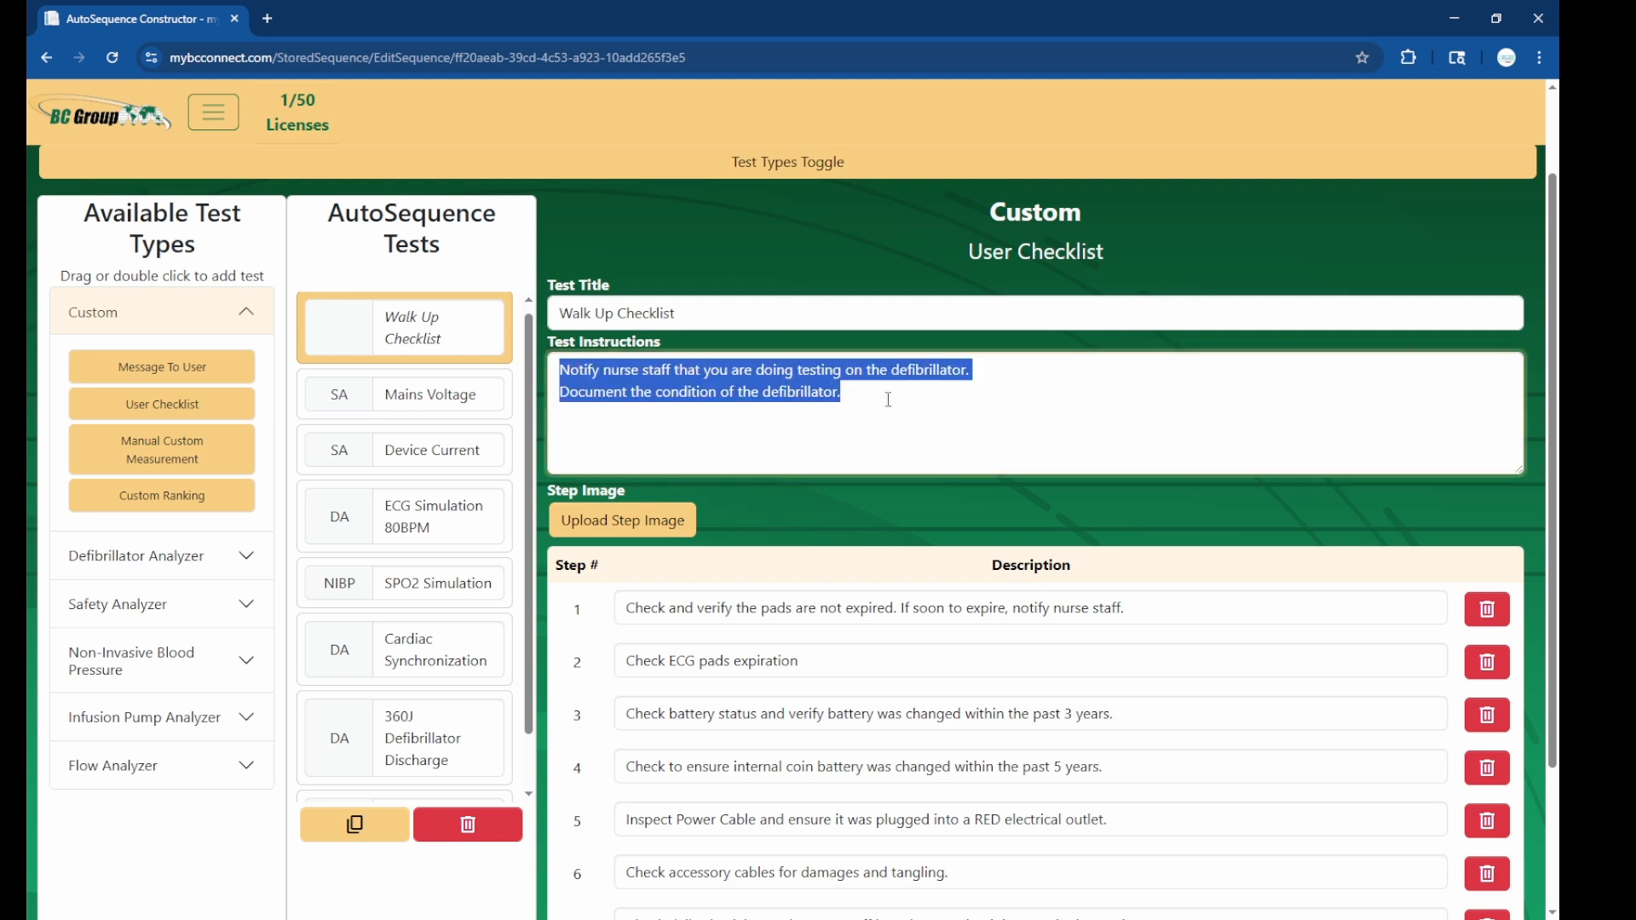
pyautogui.click(1007, 368)
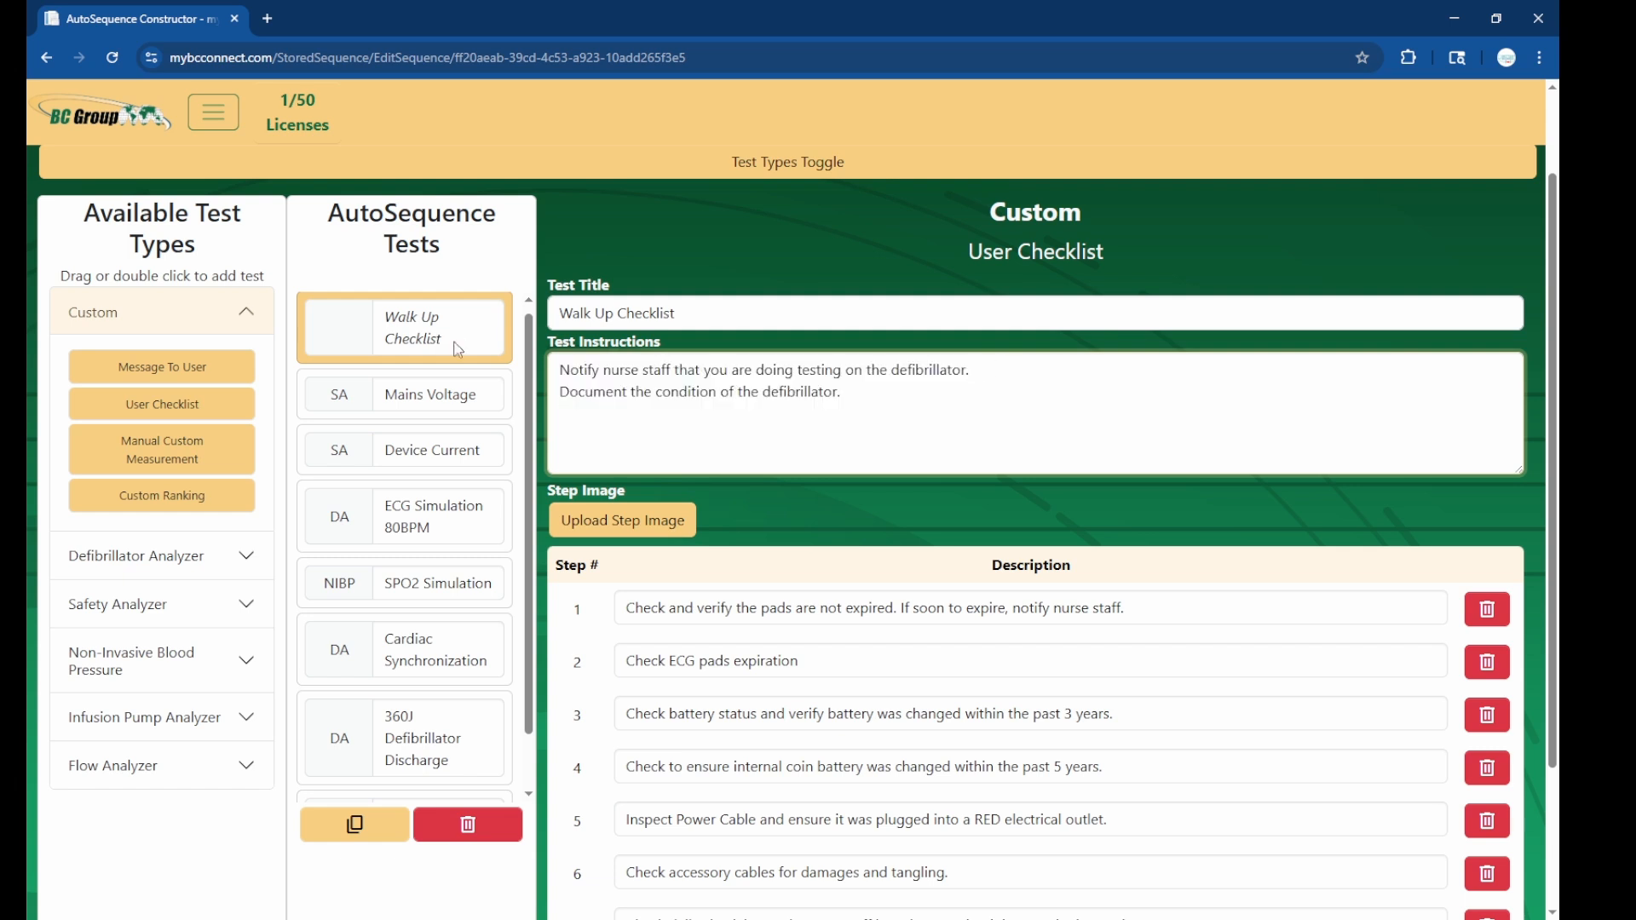
pyautogui.moveTo(561, 368); pyautogui.dragTo(987, 374)
pyautogui.click(891, 418)
pyautogui.scroll(-1, 794, 609)
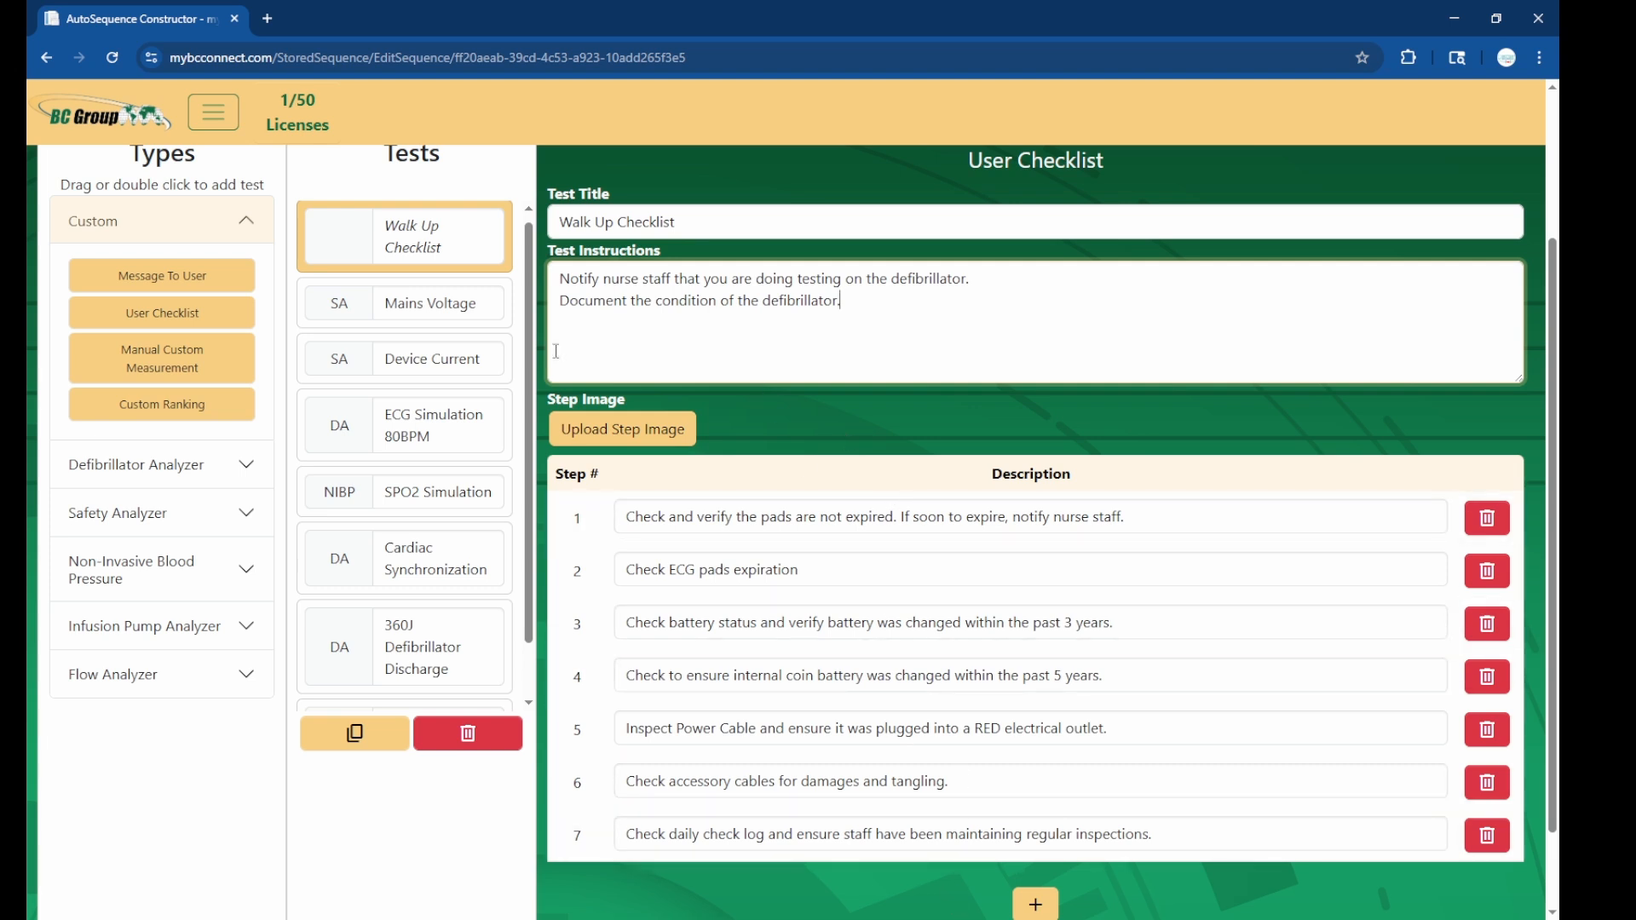
# Look through the Mains Voltage, Device Current and ECG Simulation 80BPM tests in the autosequence
pyautogui.click(487, 316)
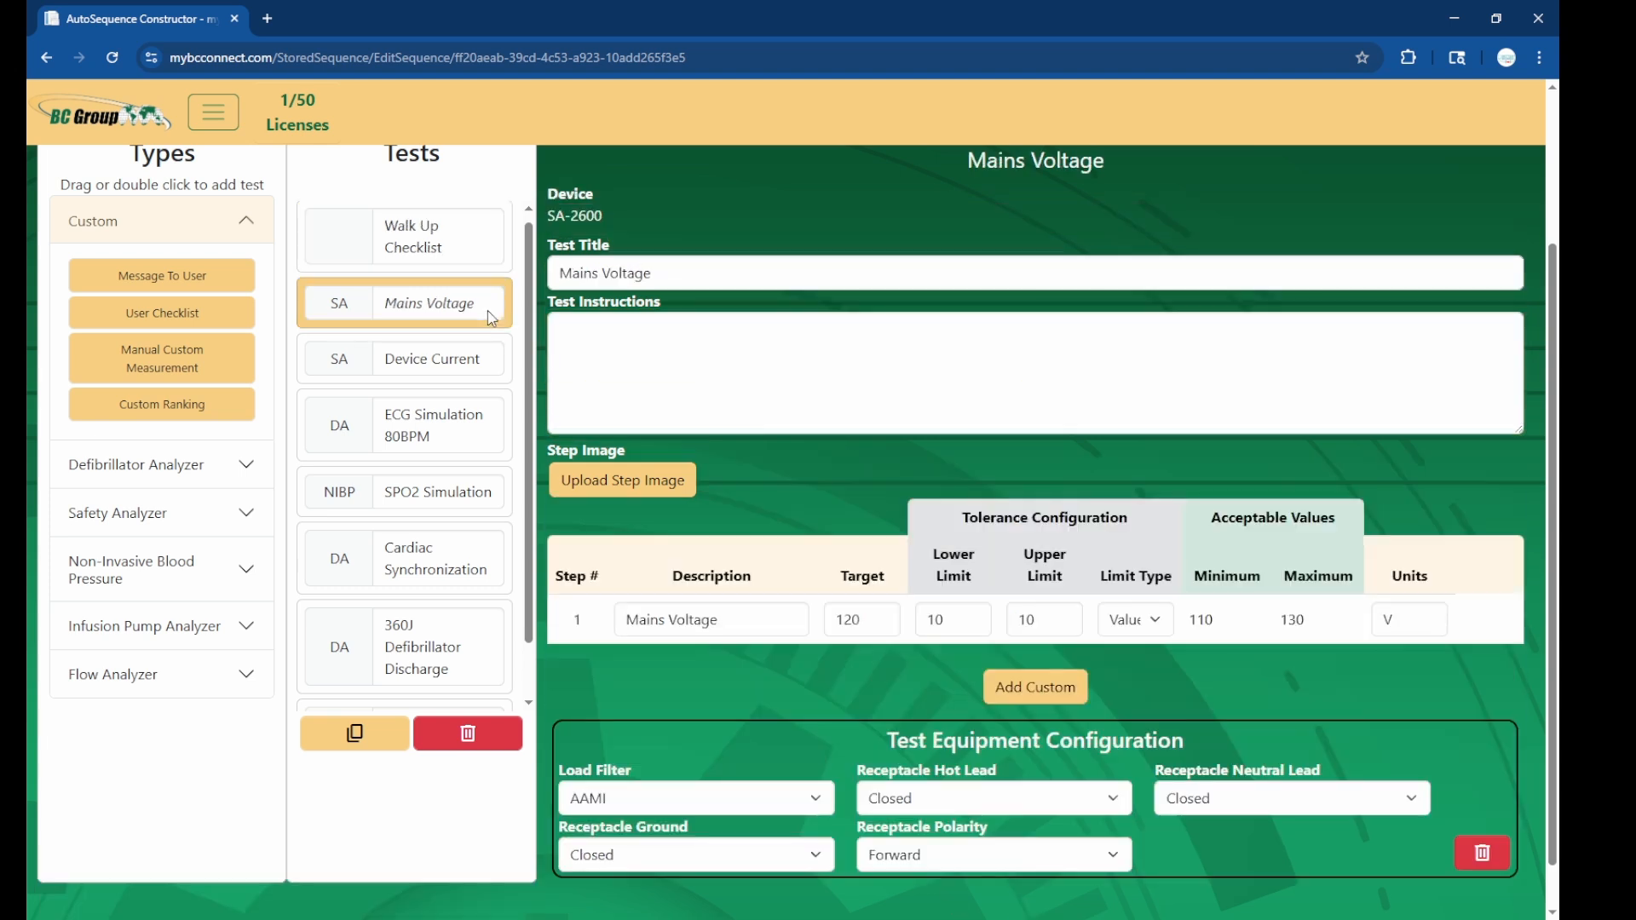
pyautogui.click(467, 357)
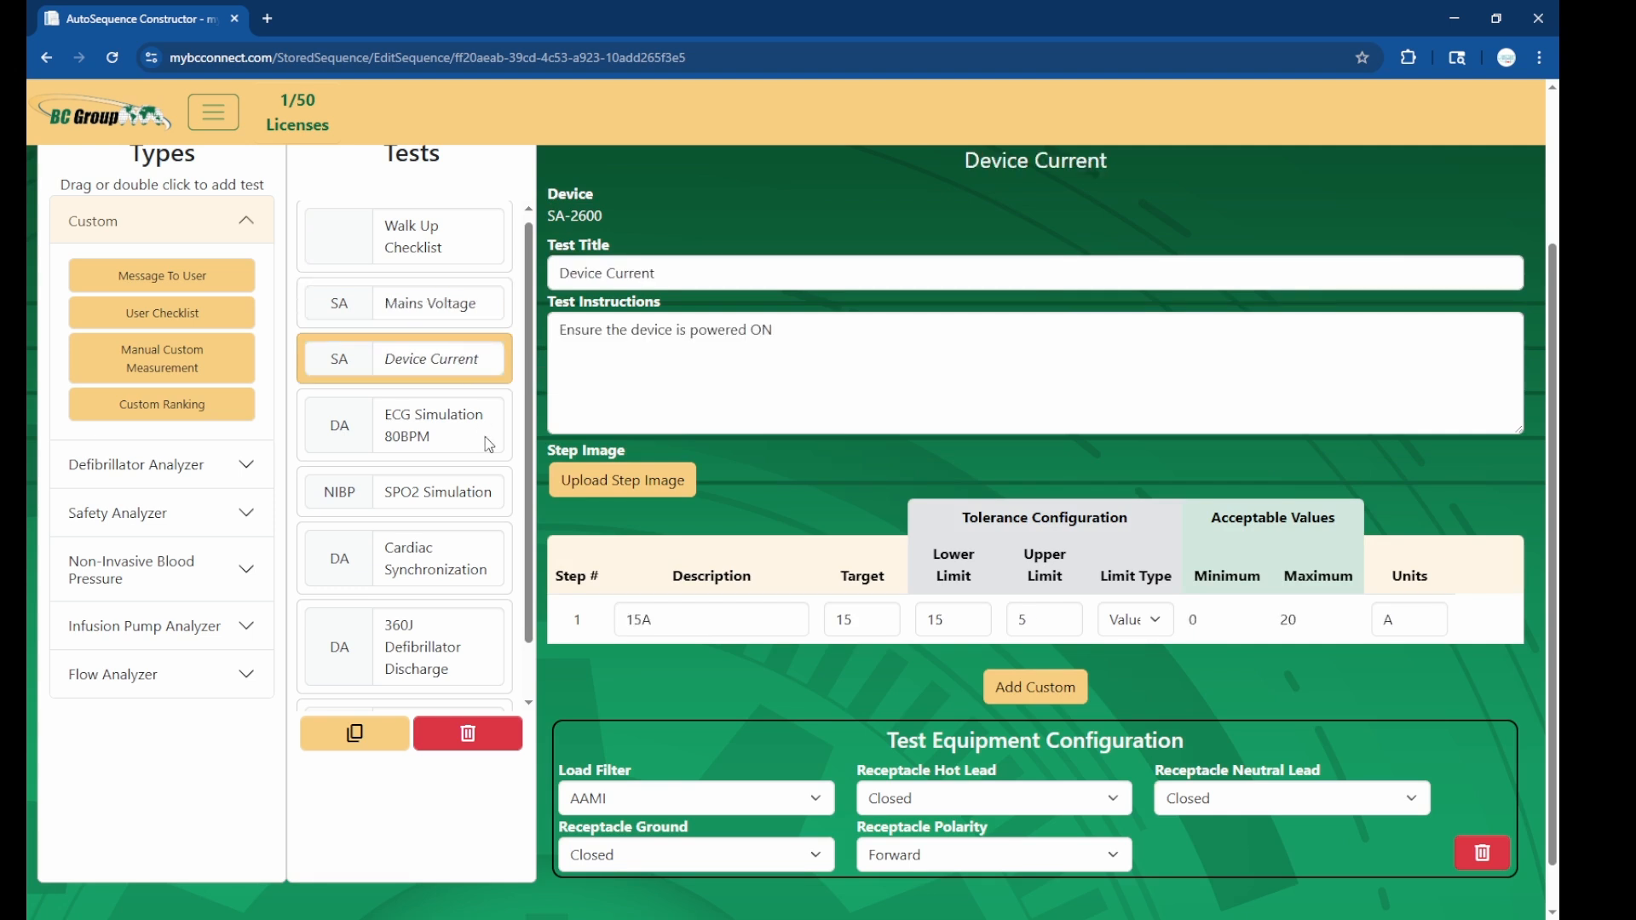
pyautogui.click(484, 436)
# Set the Mains Voltage test's tolerance to a lower limit of 15 and an upper limit of 4
pyautogui.click(469, 307)
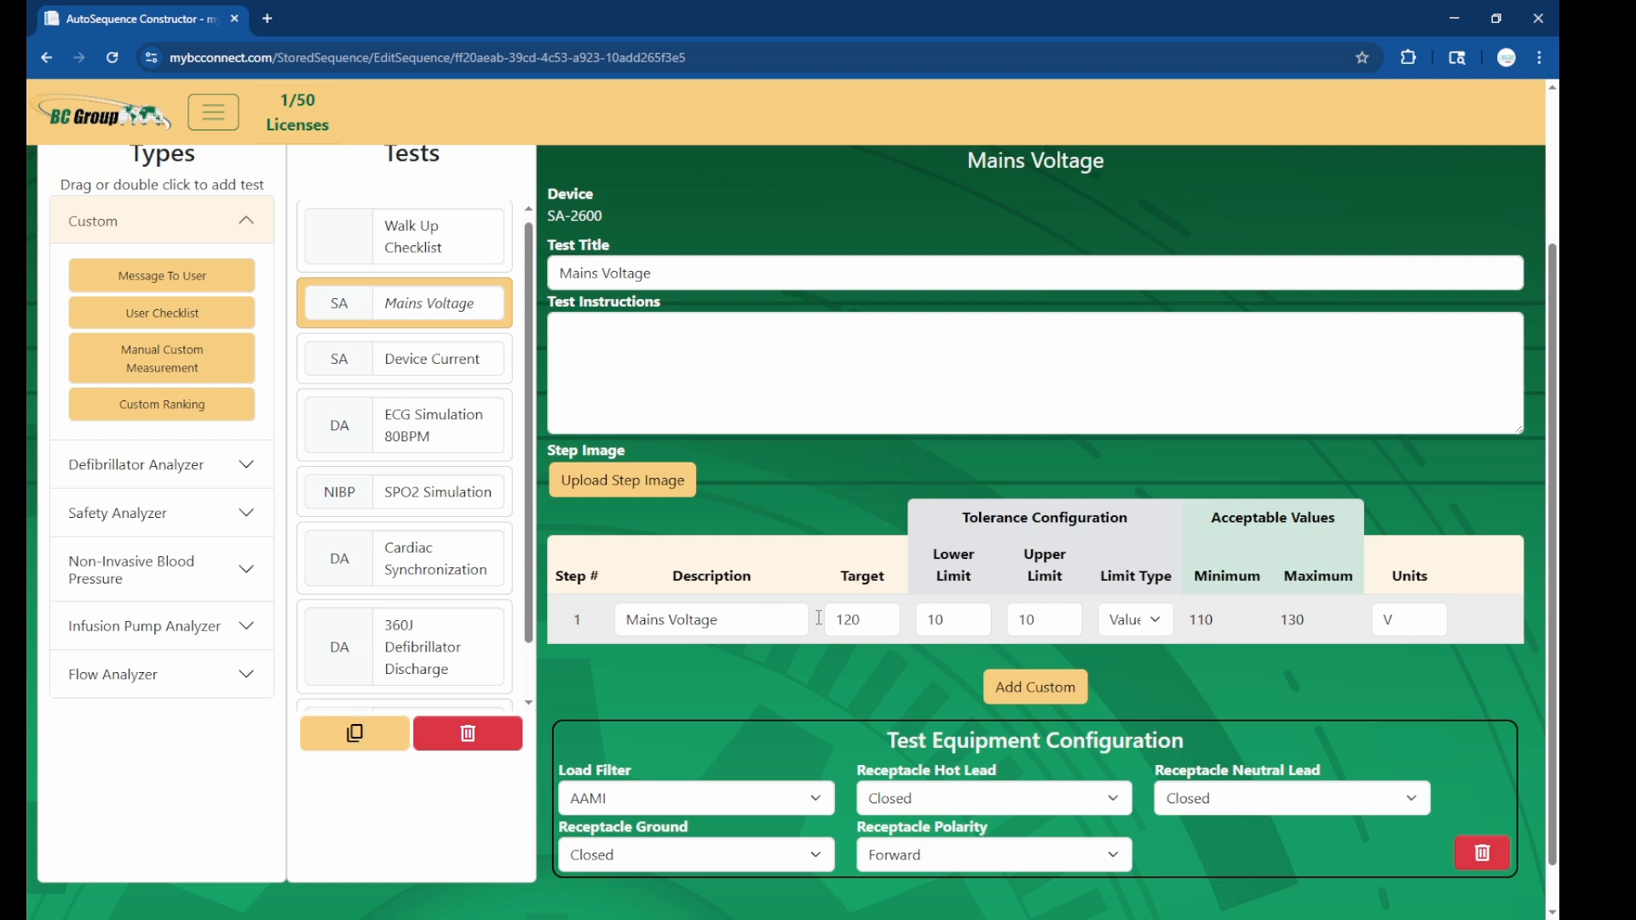
pyautogui.doubleClick(952, 615)
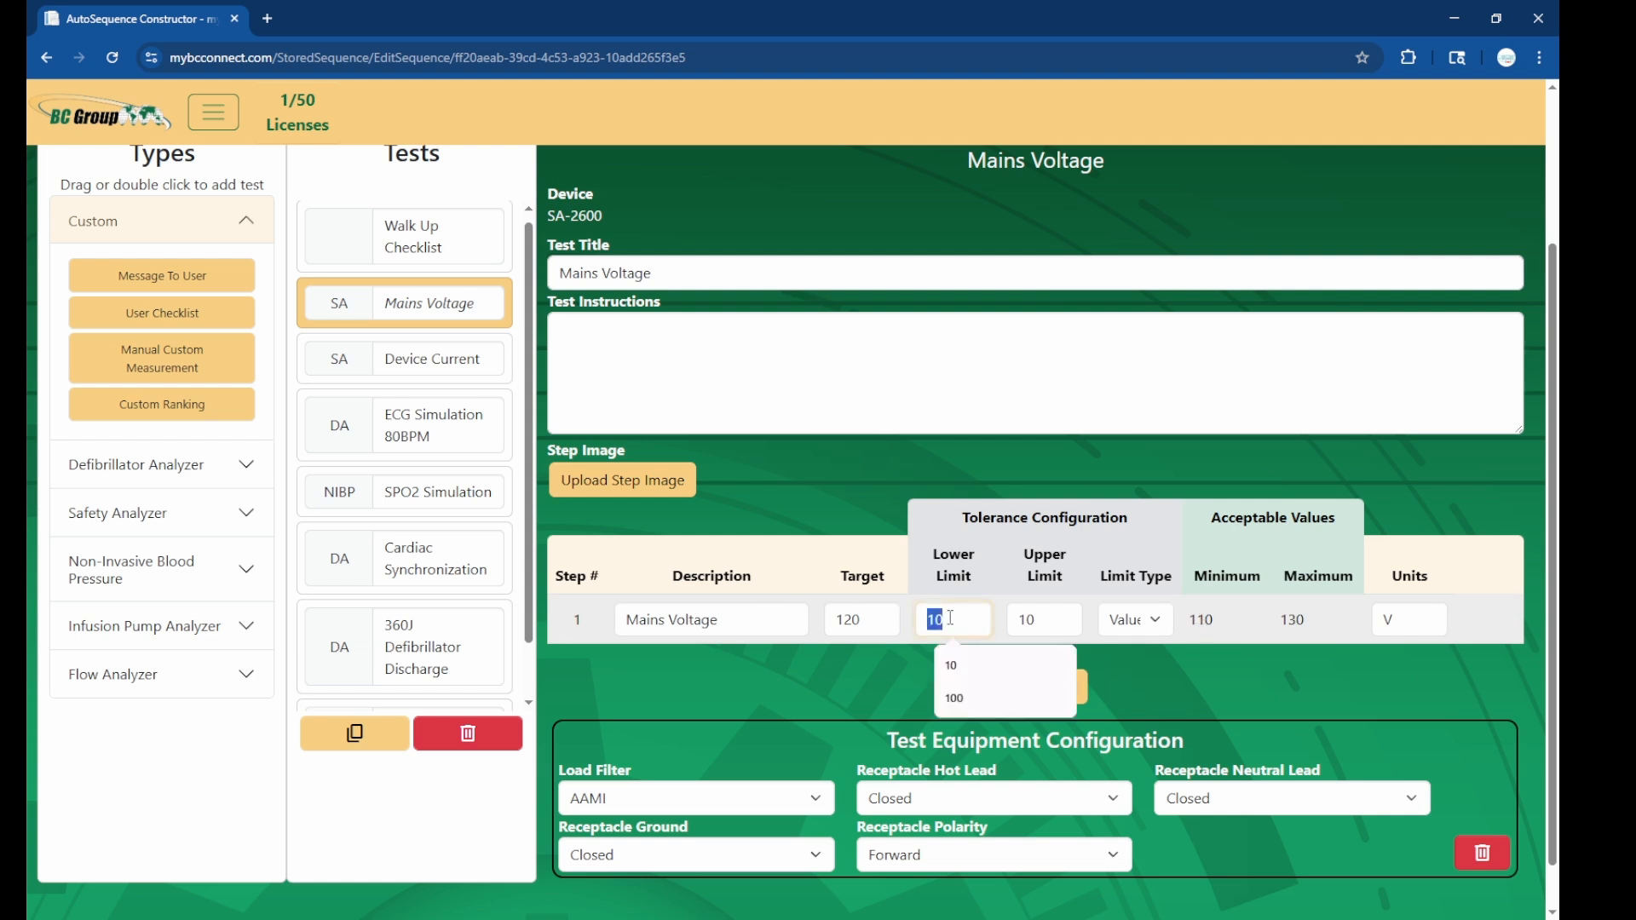
pyautogui.write('15')
pyautogui.click(1082, 585)
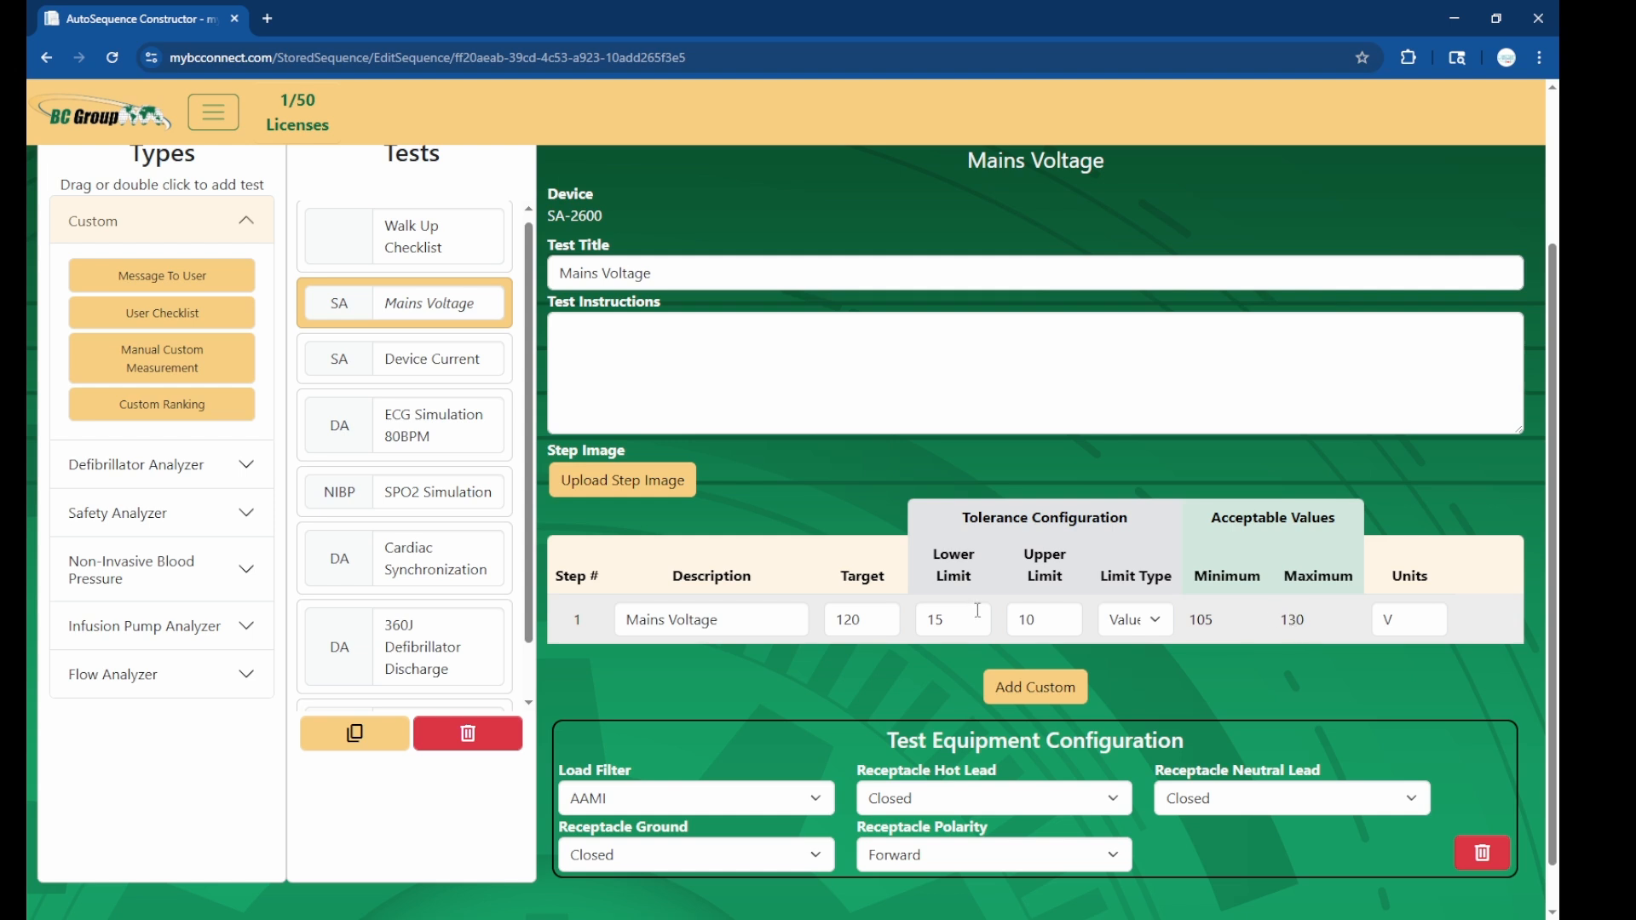
pyautogui.doubleClick(1033, 620)
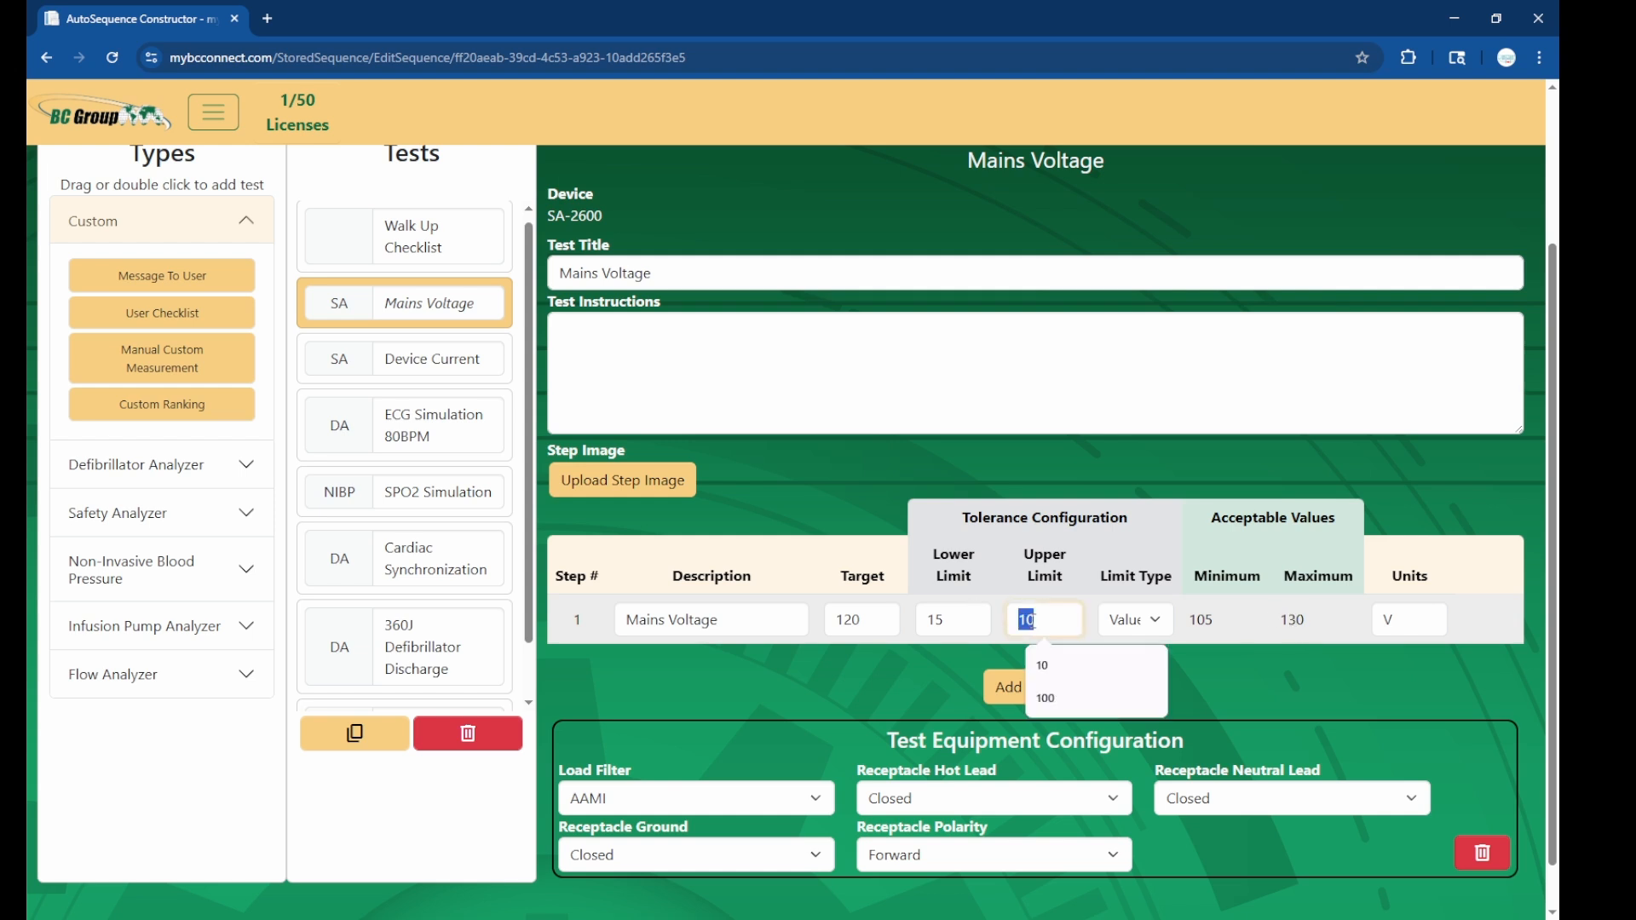
pyautogui.write('4')
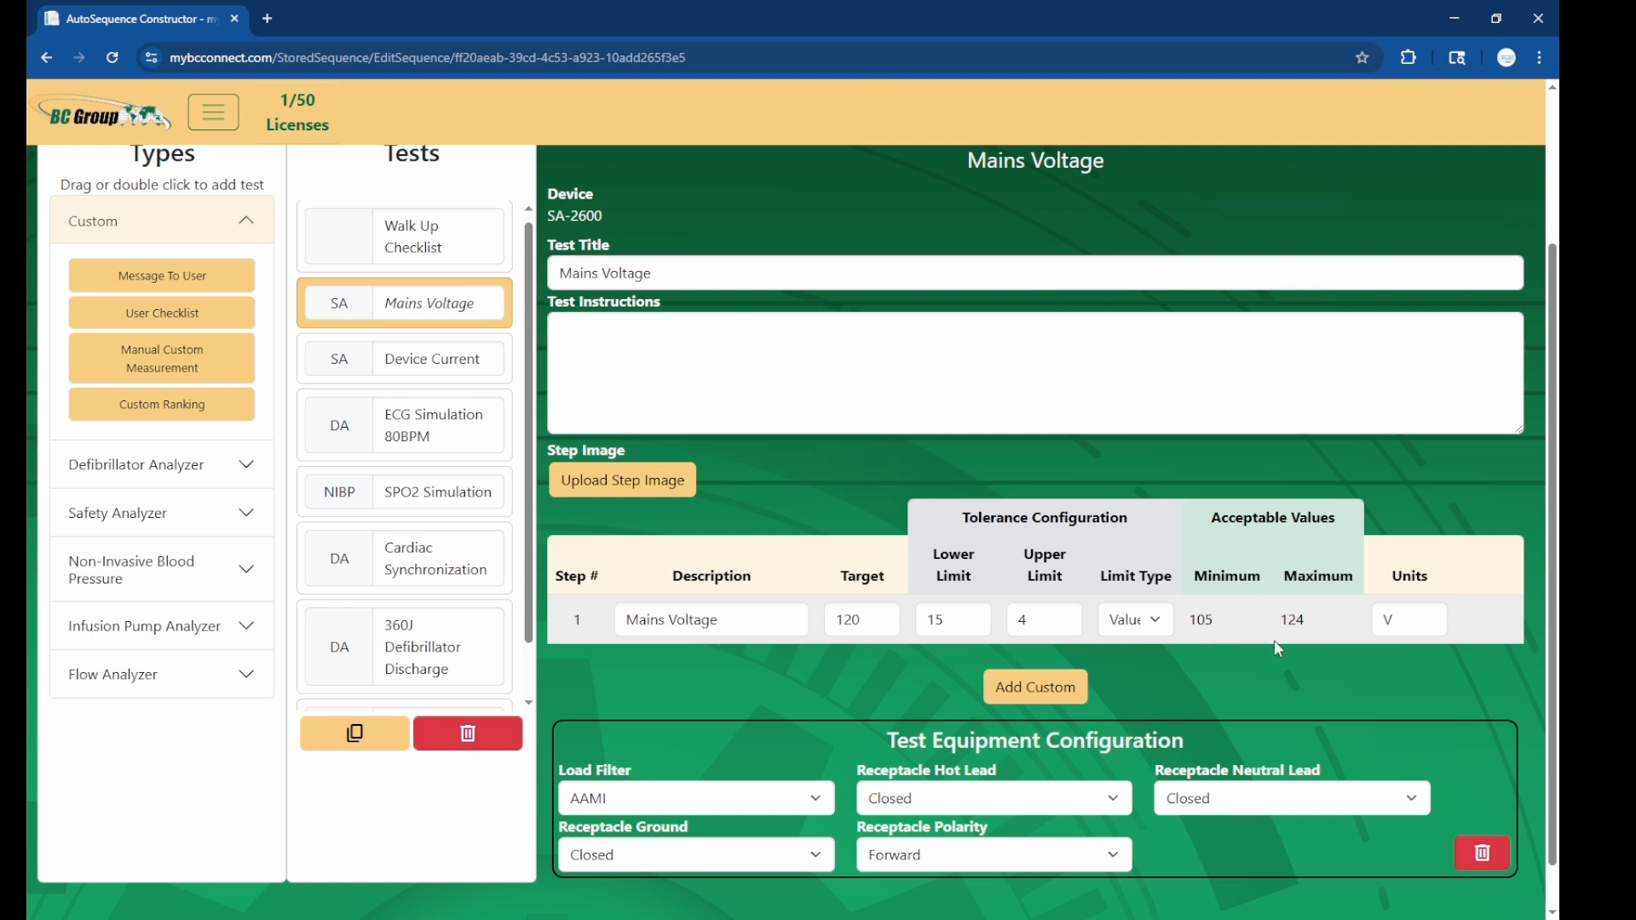
# Review the Device Current test's instructions, measurement description and test equipment configuration
pyautogui.scroll(-1, 838, 651)
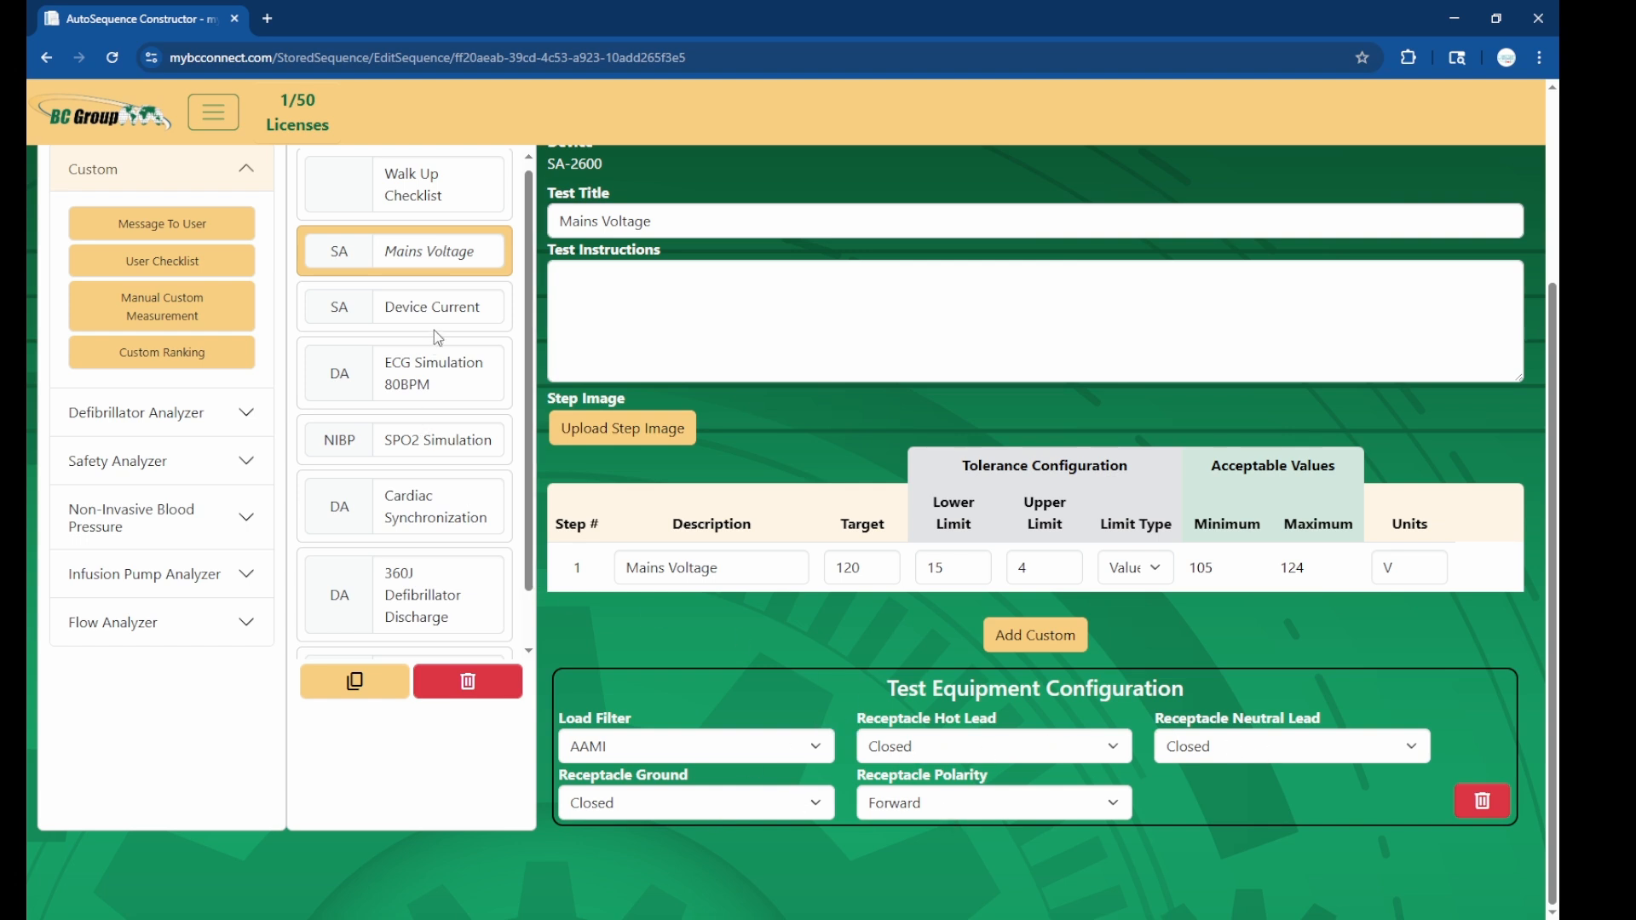
pyautogui.click(449, 308)
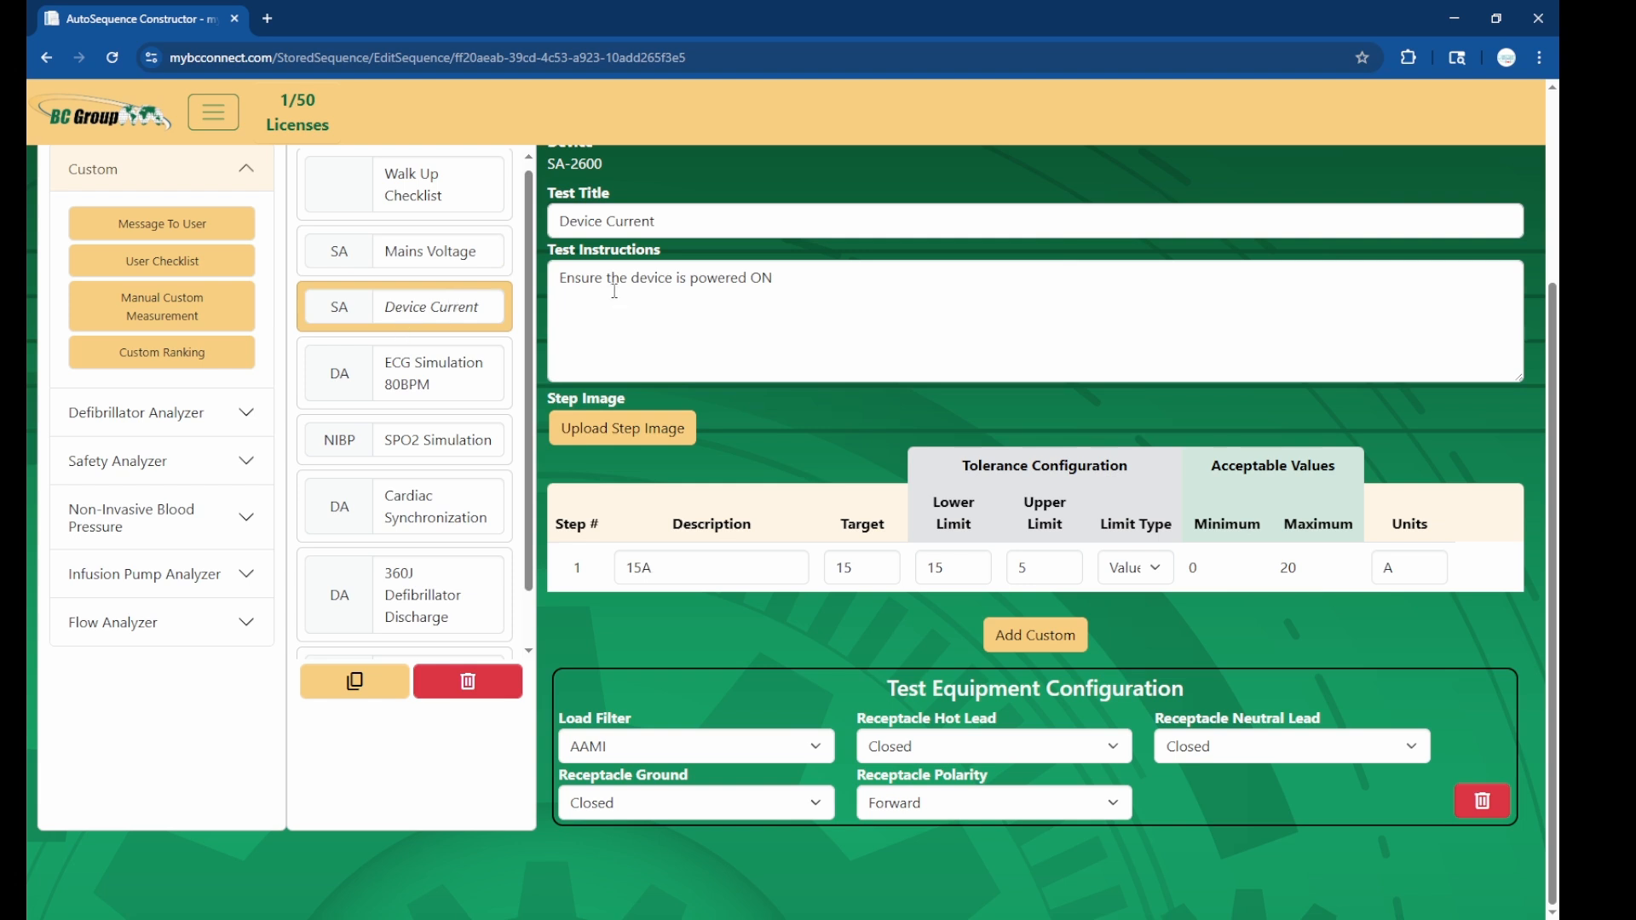
pyautogui.tripleClick(571, 283)
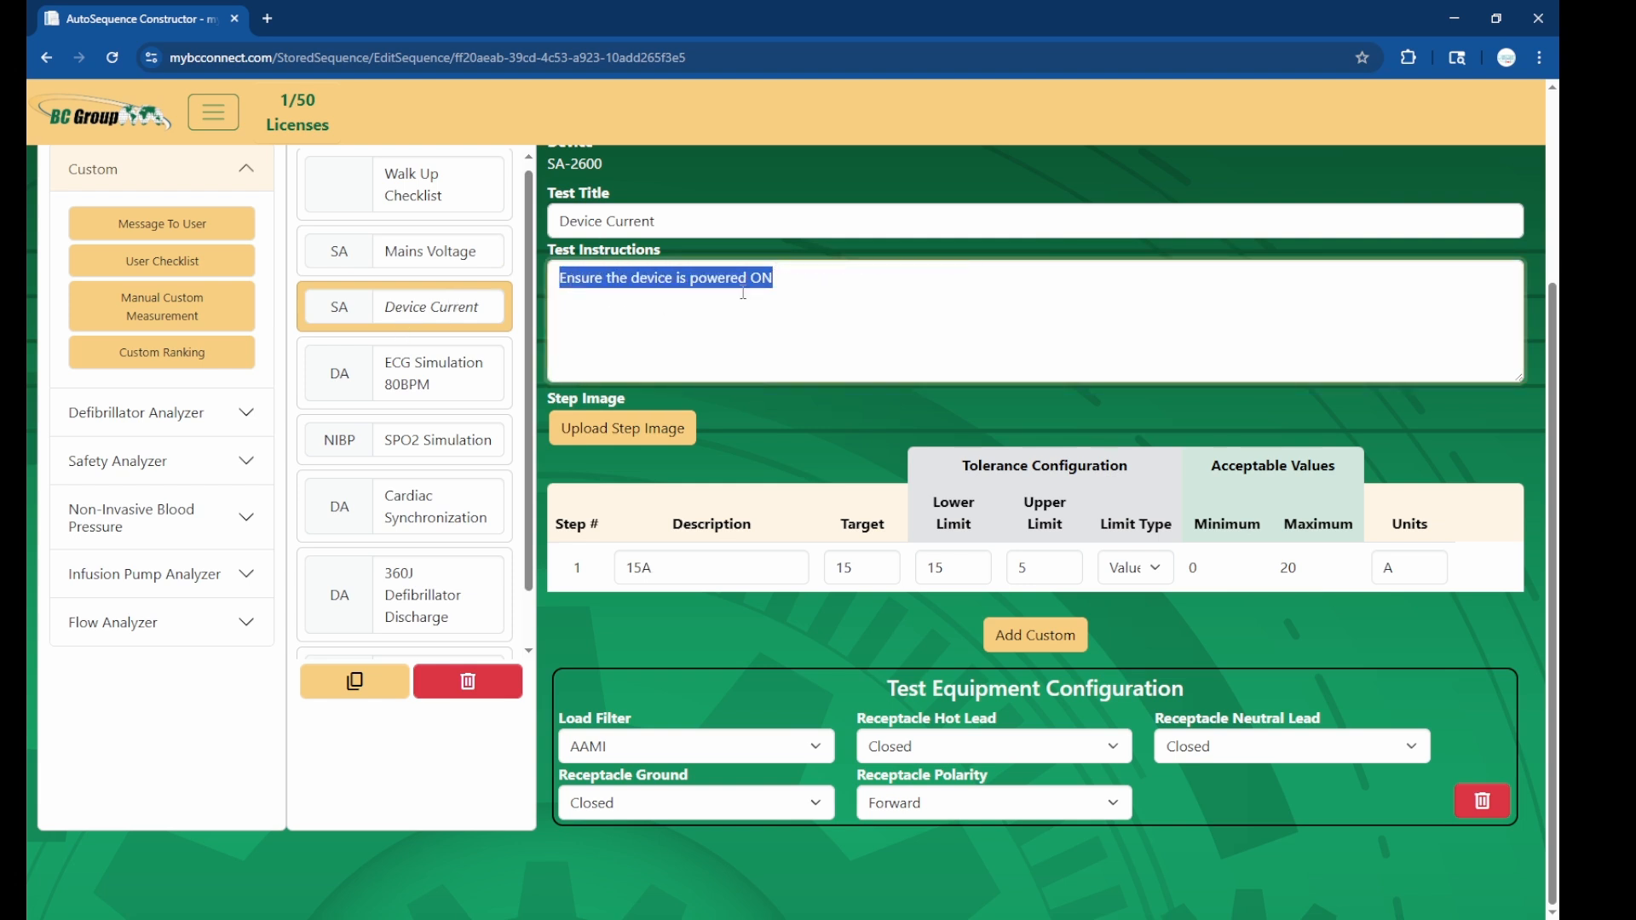
pyautogui.doubleClick(705, 553)
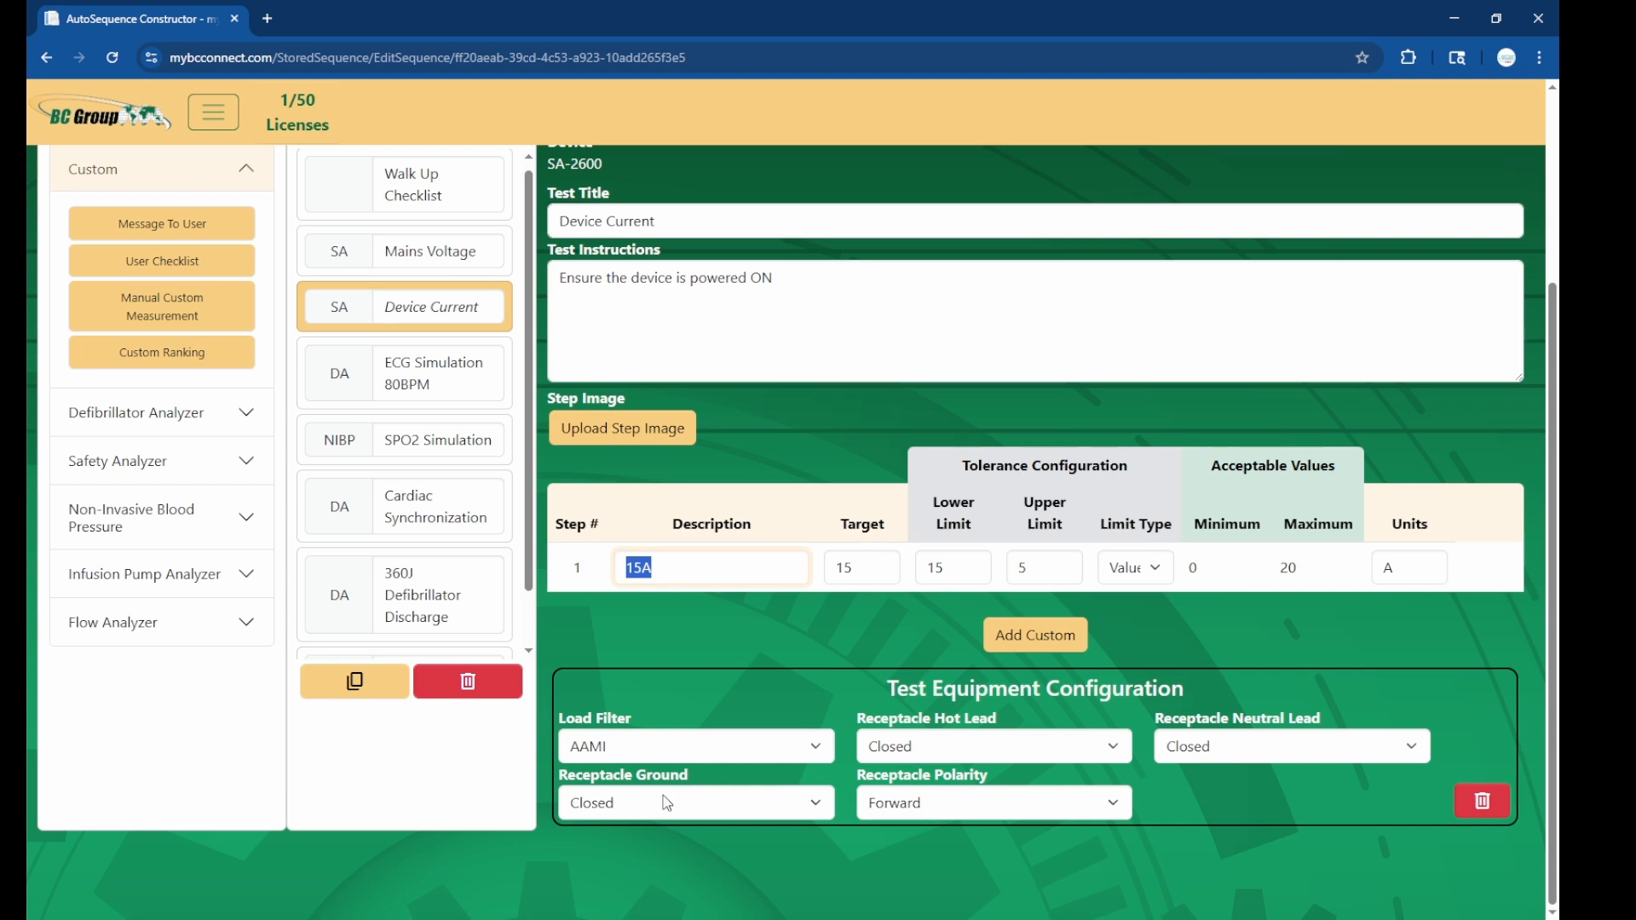
# Review the ECG Simulation 80BPM test's instructions, tolerances and equipment configuration, including the ECG amplitude options and the Defibrillator Analyzer test types
pyautogui.click(463, 374)
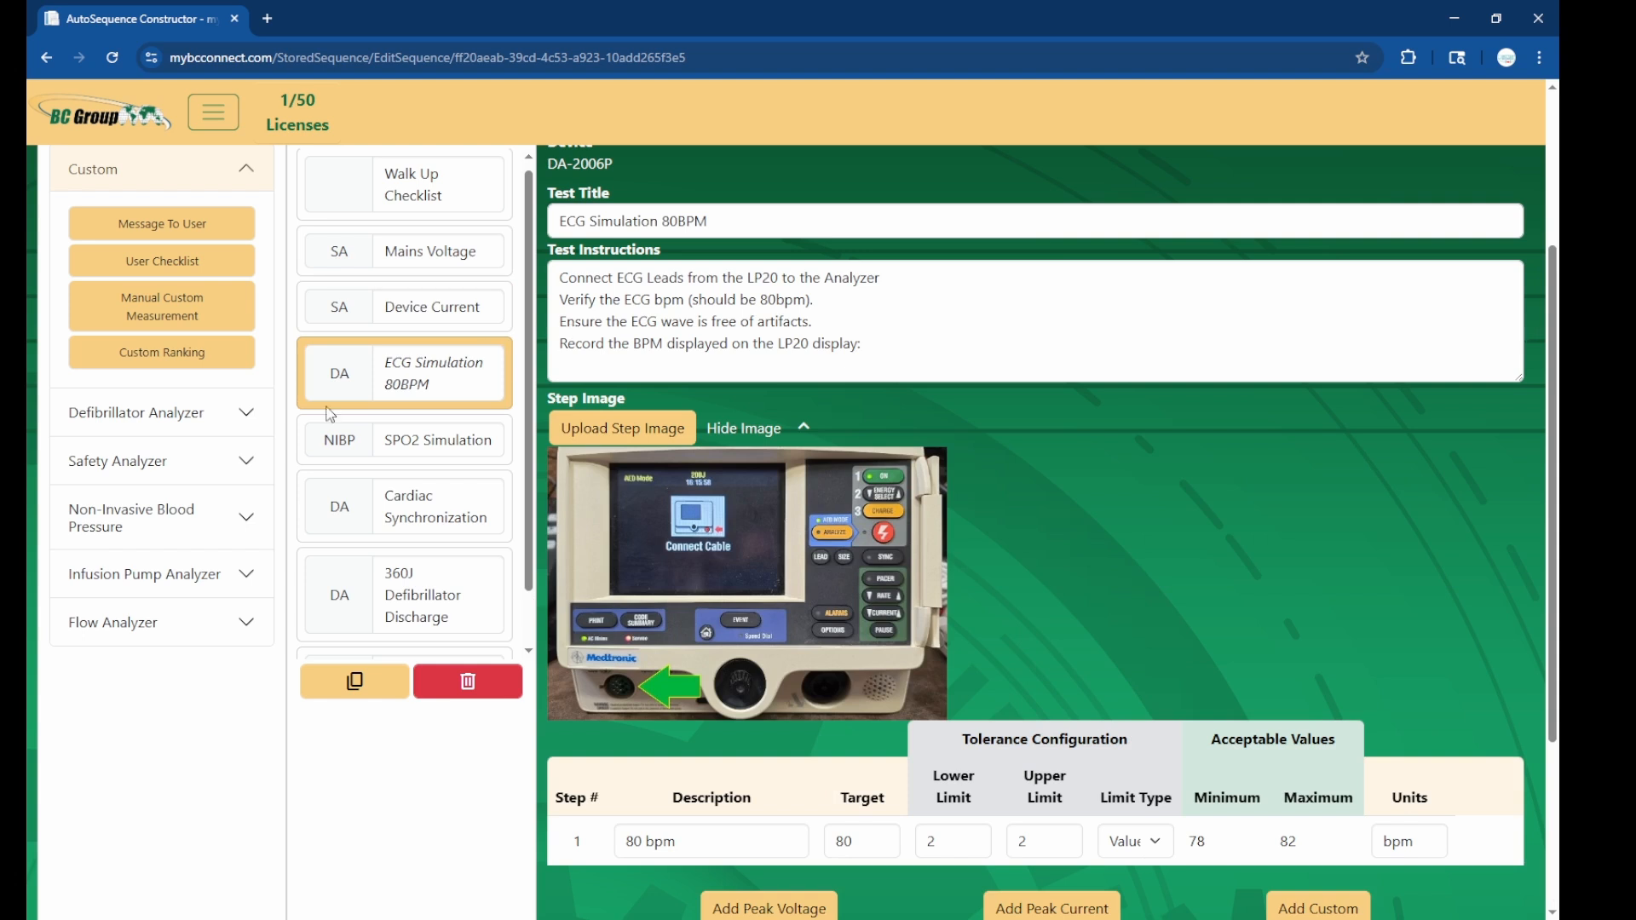
pyautogui.click(176, 415)
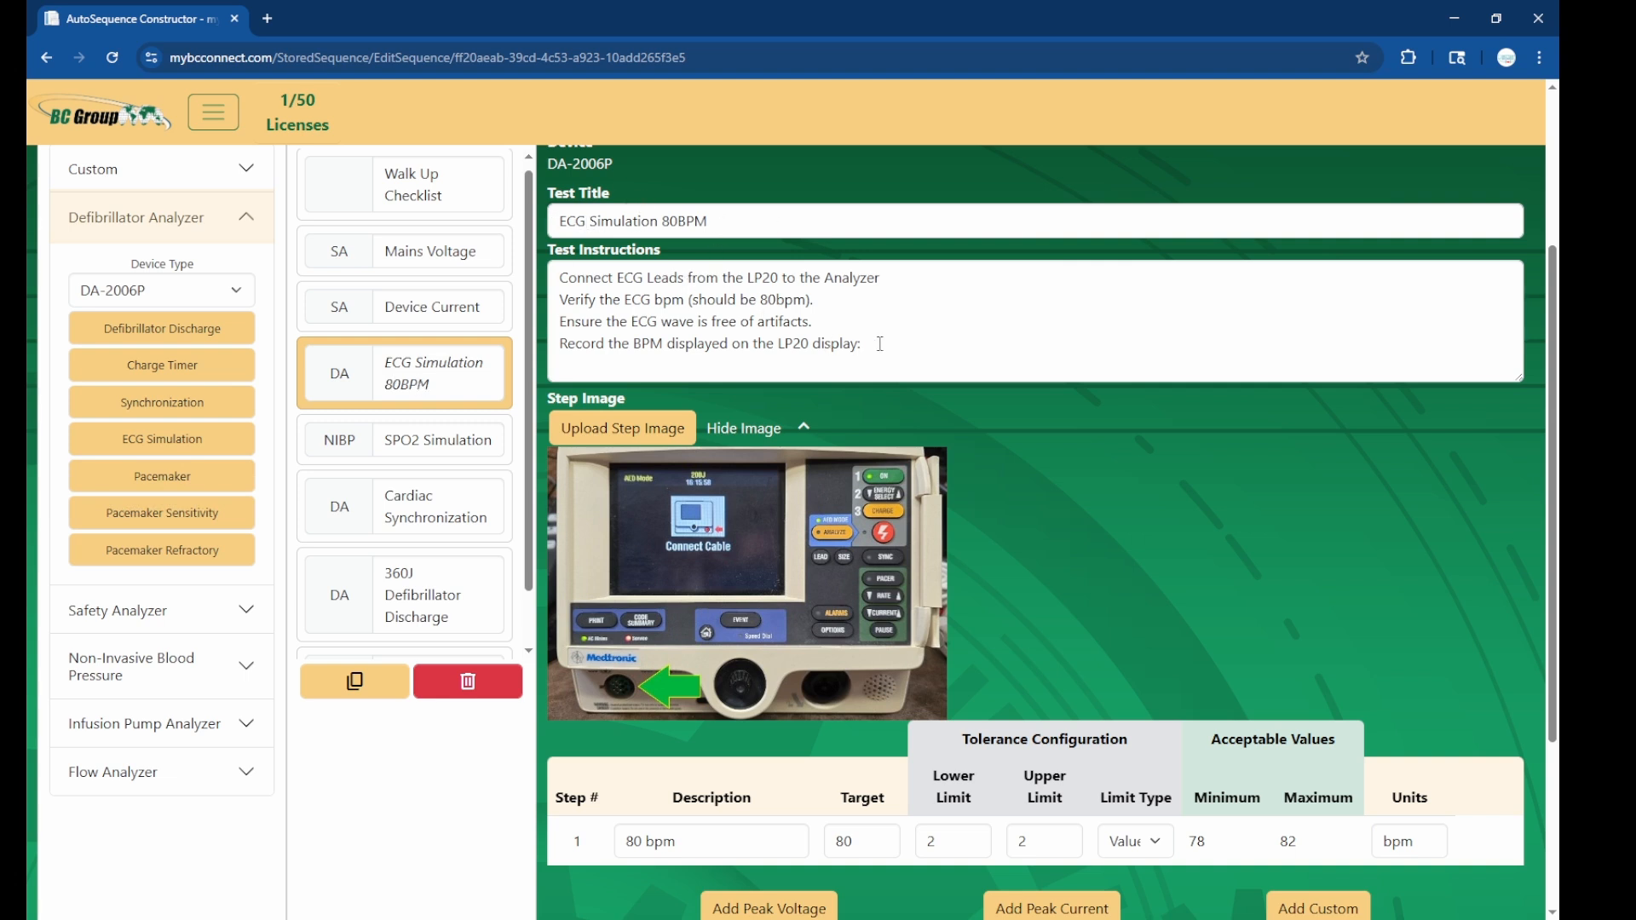
pyautogui.hotkey('ctrl', 'a')
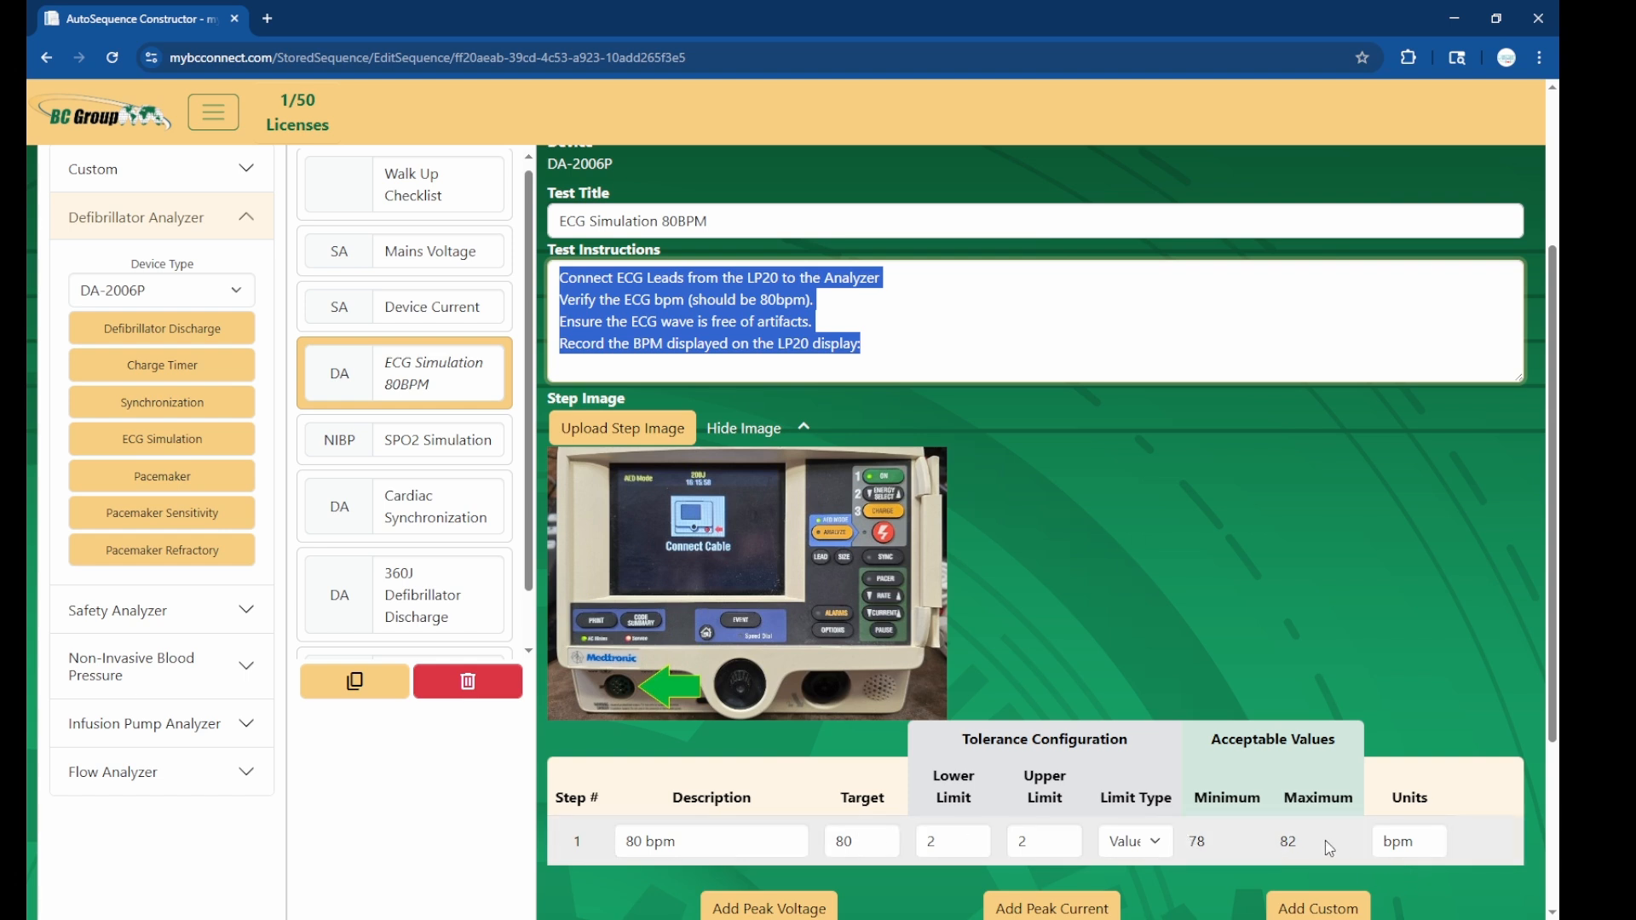
pyautogui.scroll(-1, 1236, 676)
pyautogui.scroll(-3, 1240, 677)
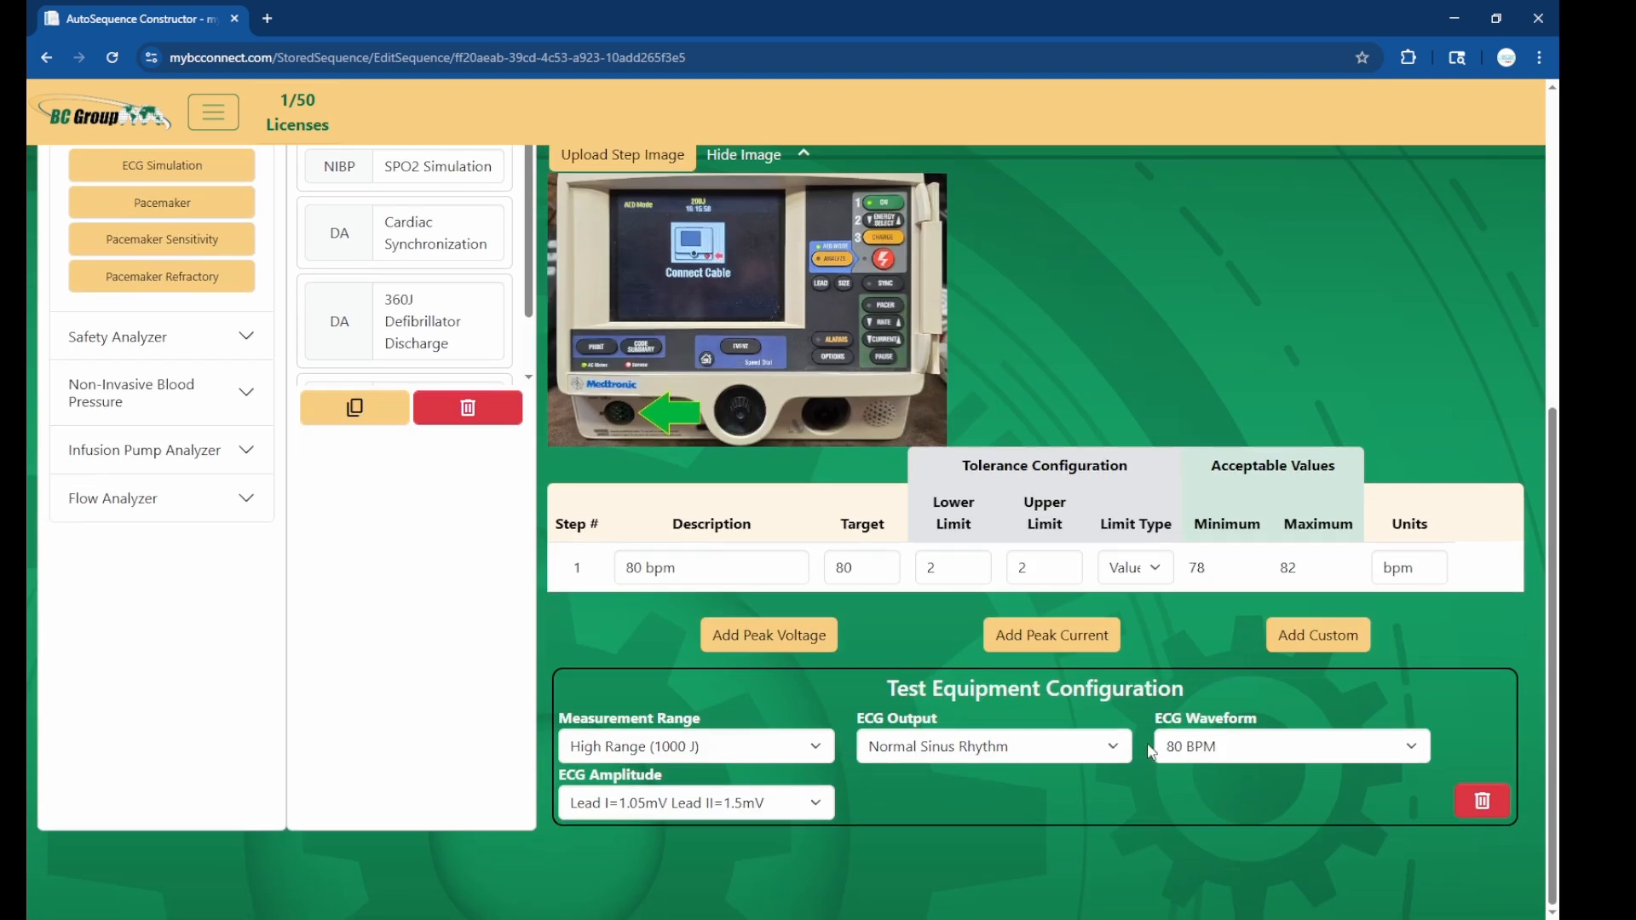
pyautogui.click(757, 809)
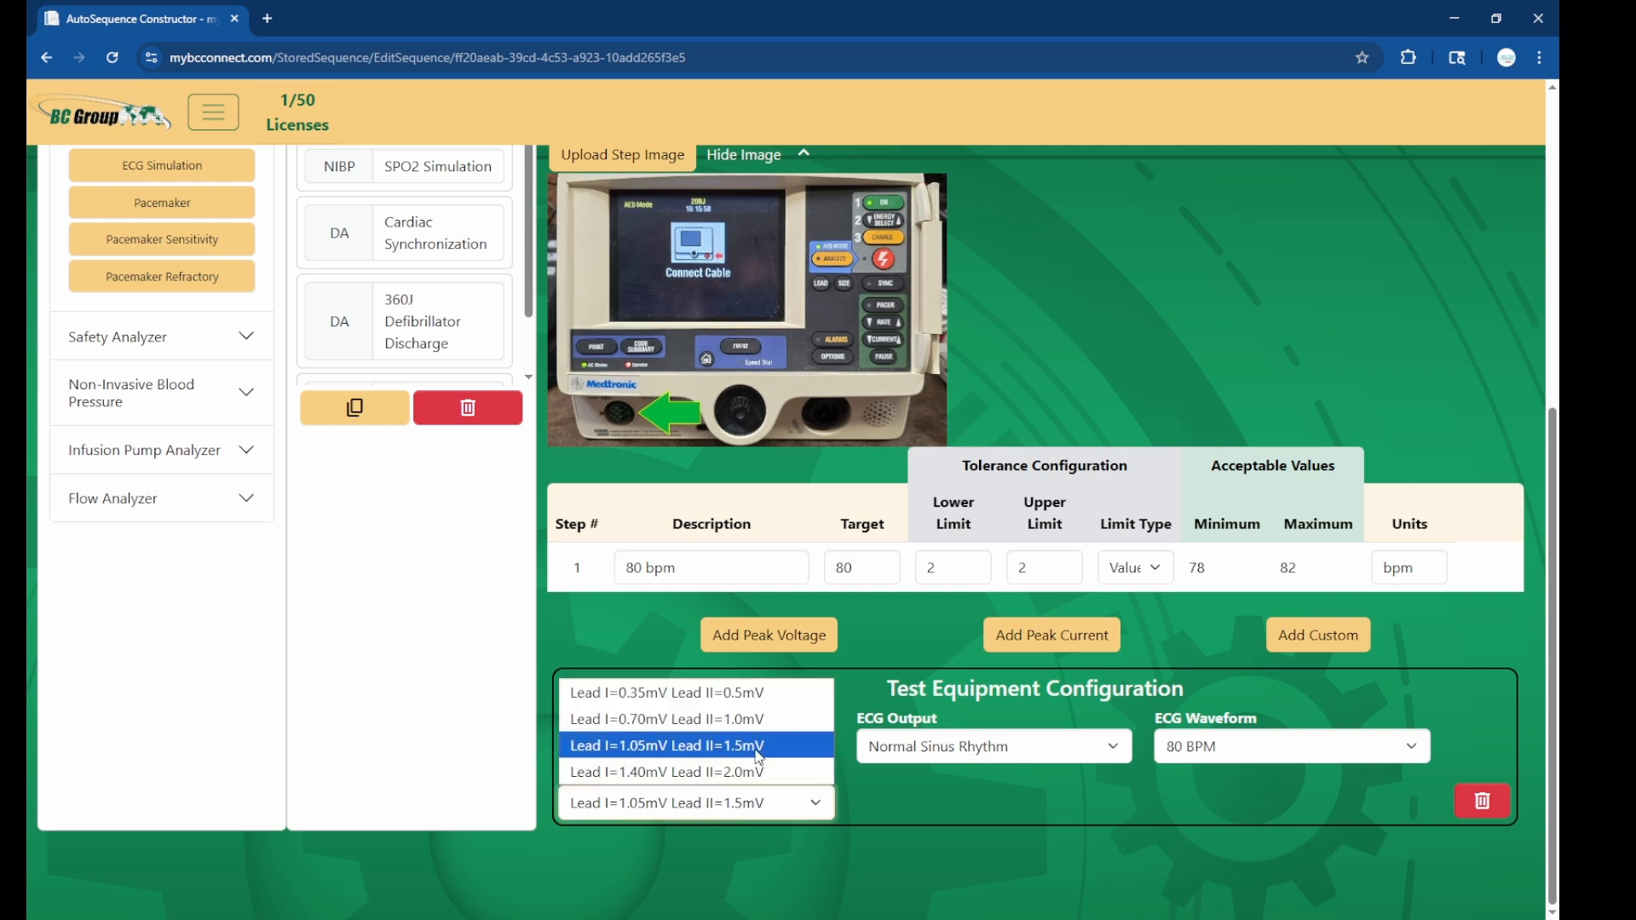
pyautogui.click(780, 755)
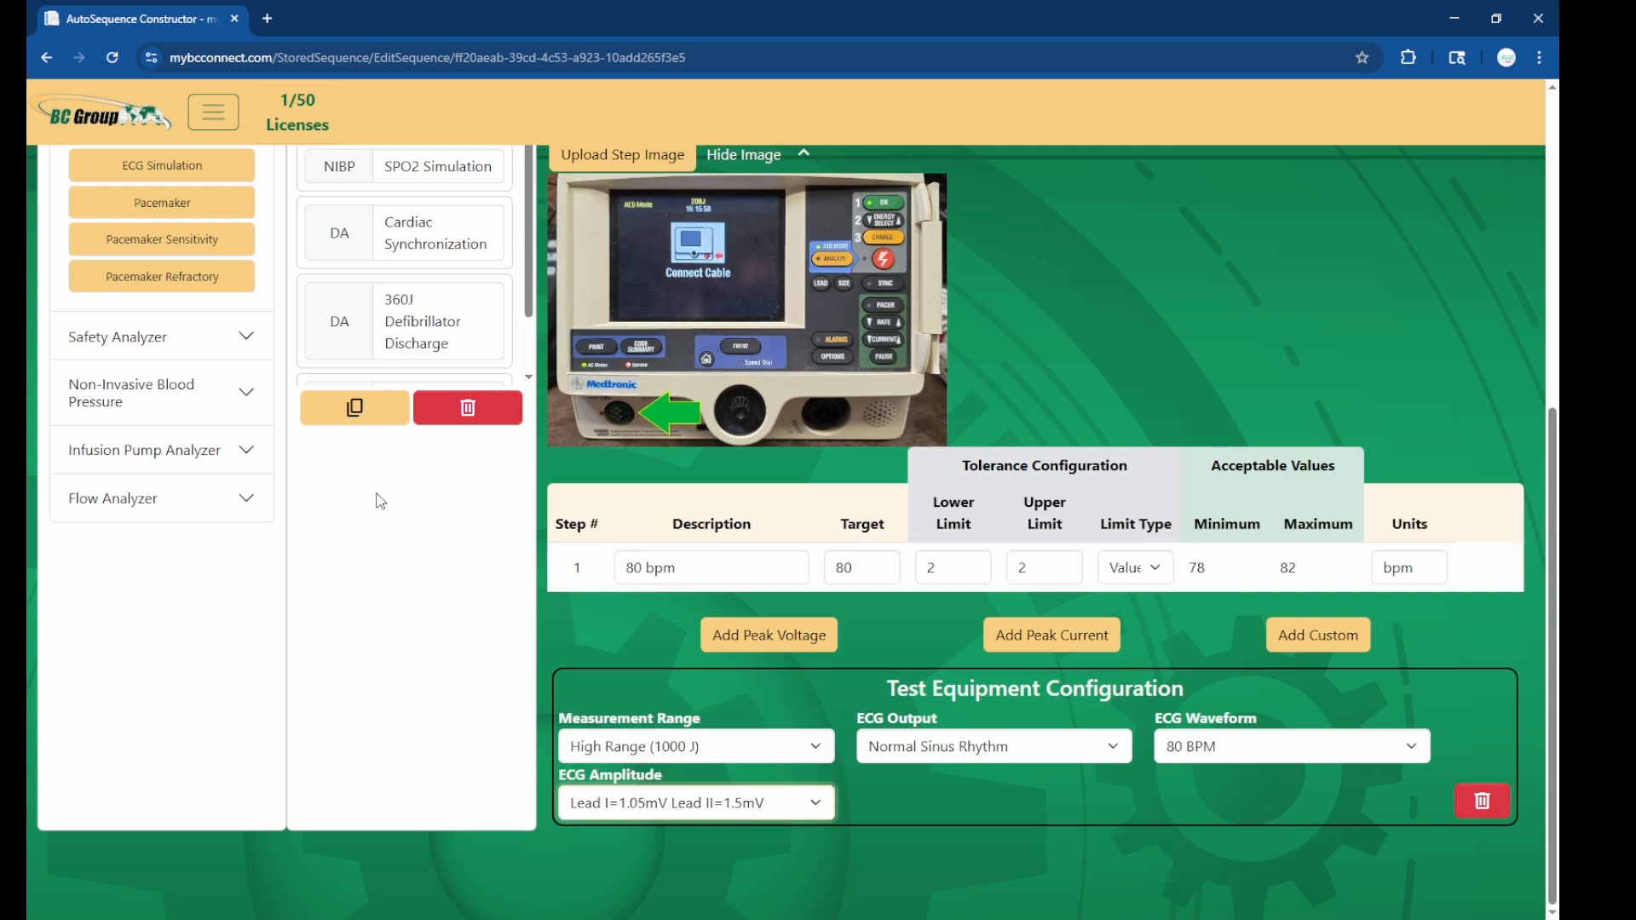
pyautogui.scroll(3, 220, 402)
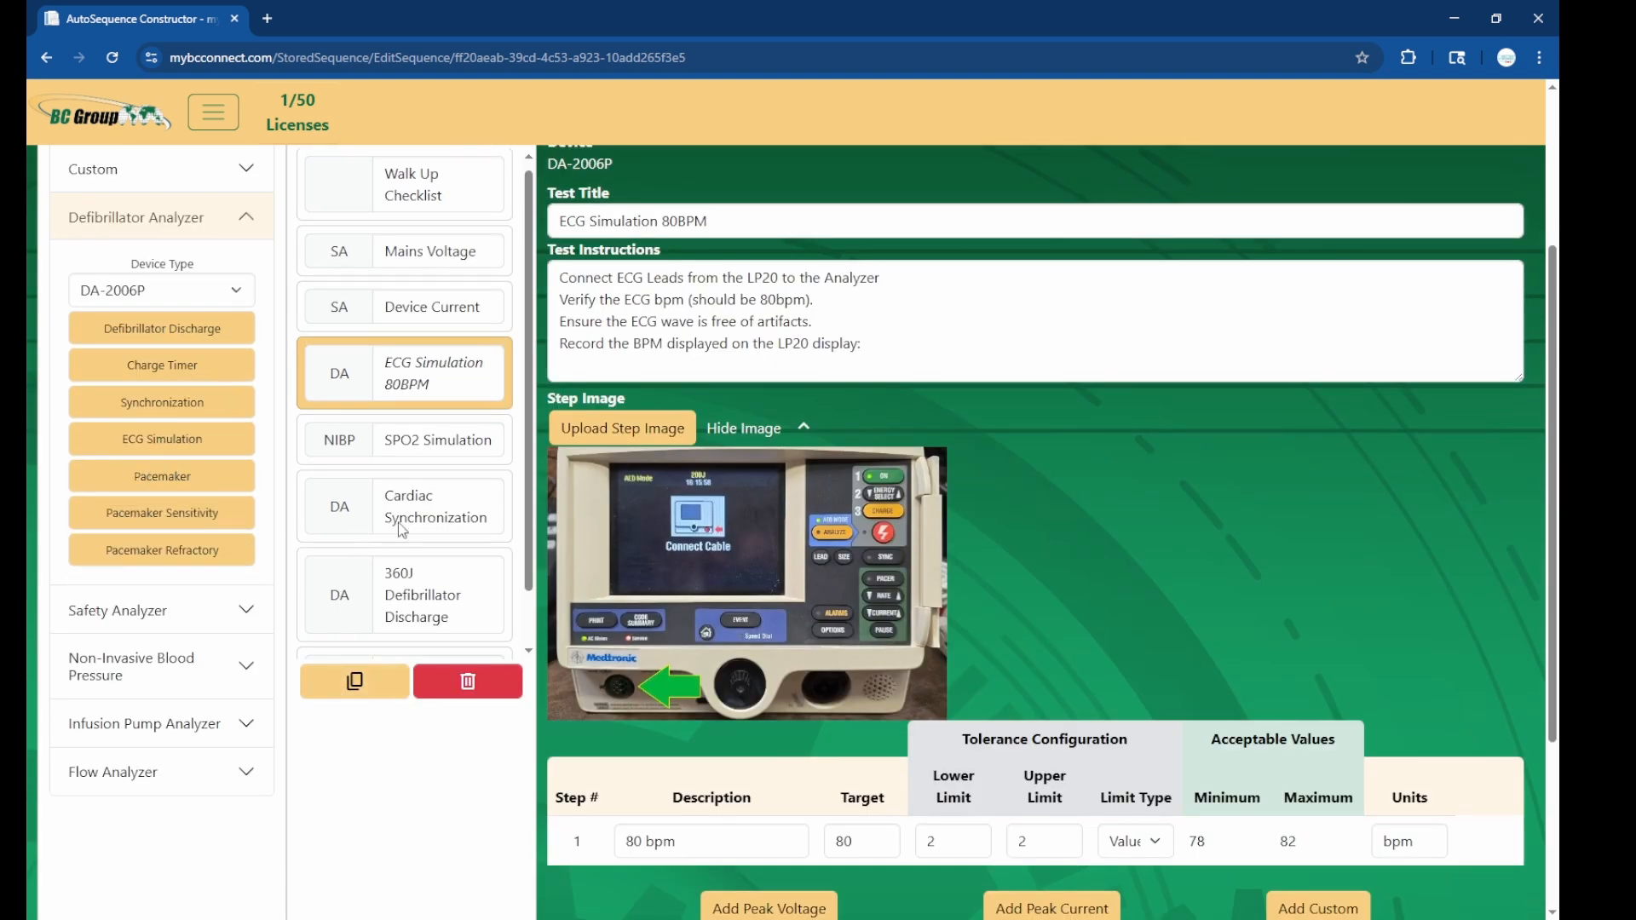
# Review the SPO2 Simulation test's instructions, step image and measurement tolerance
pyautogui.click(457, 448)
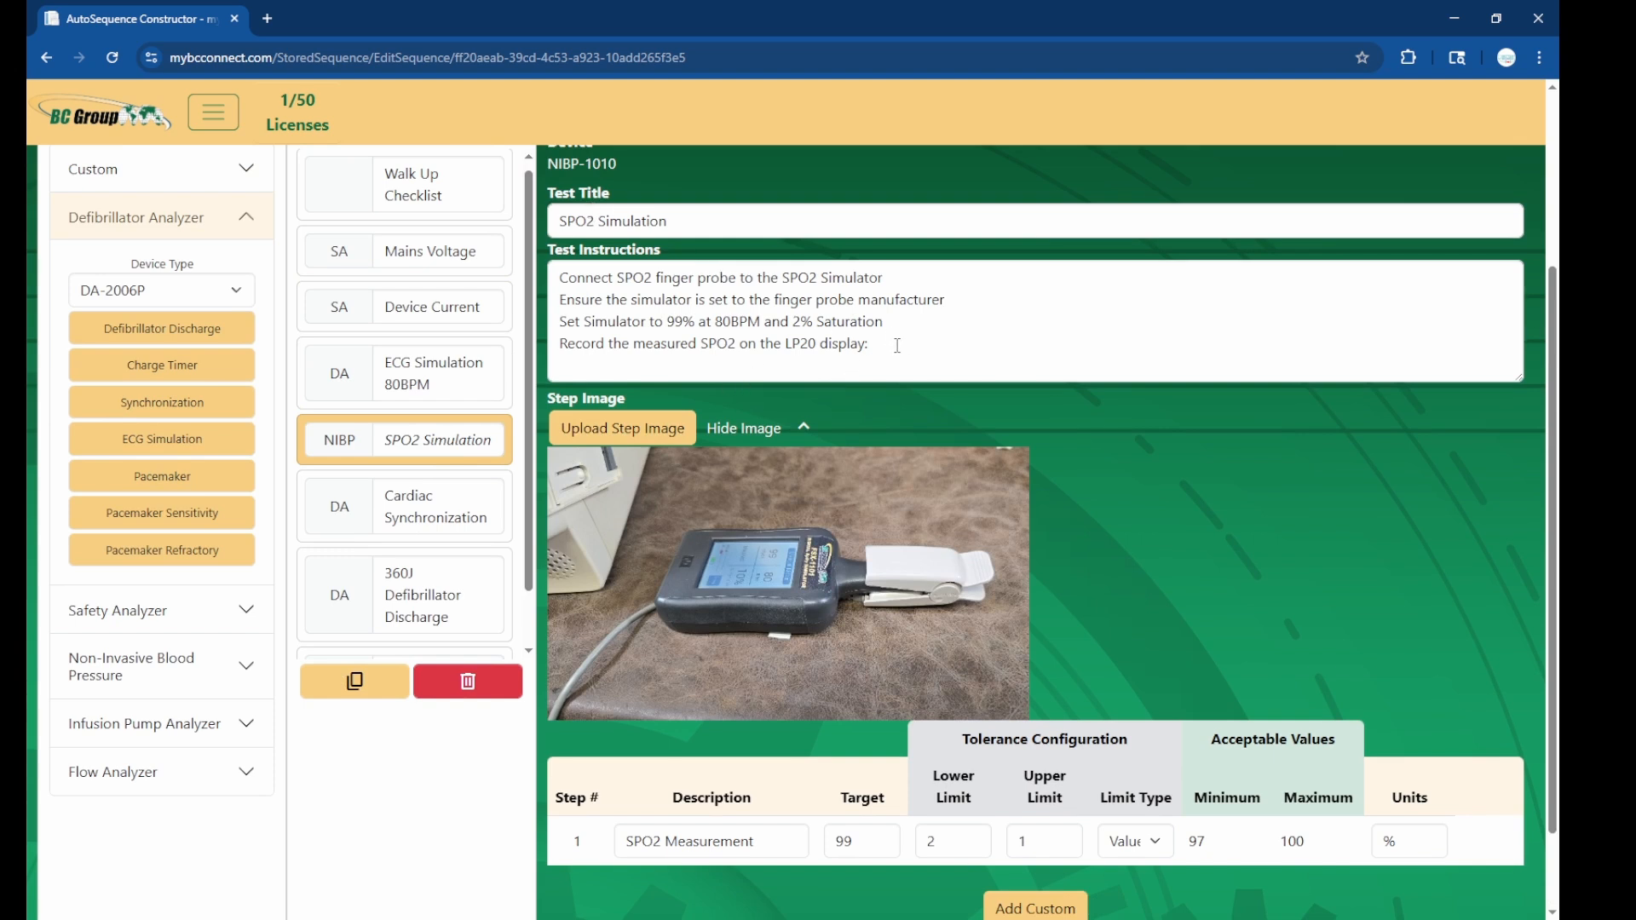
pyautogui.hotkey('ctrl', 'a')
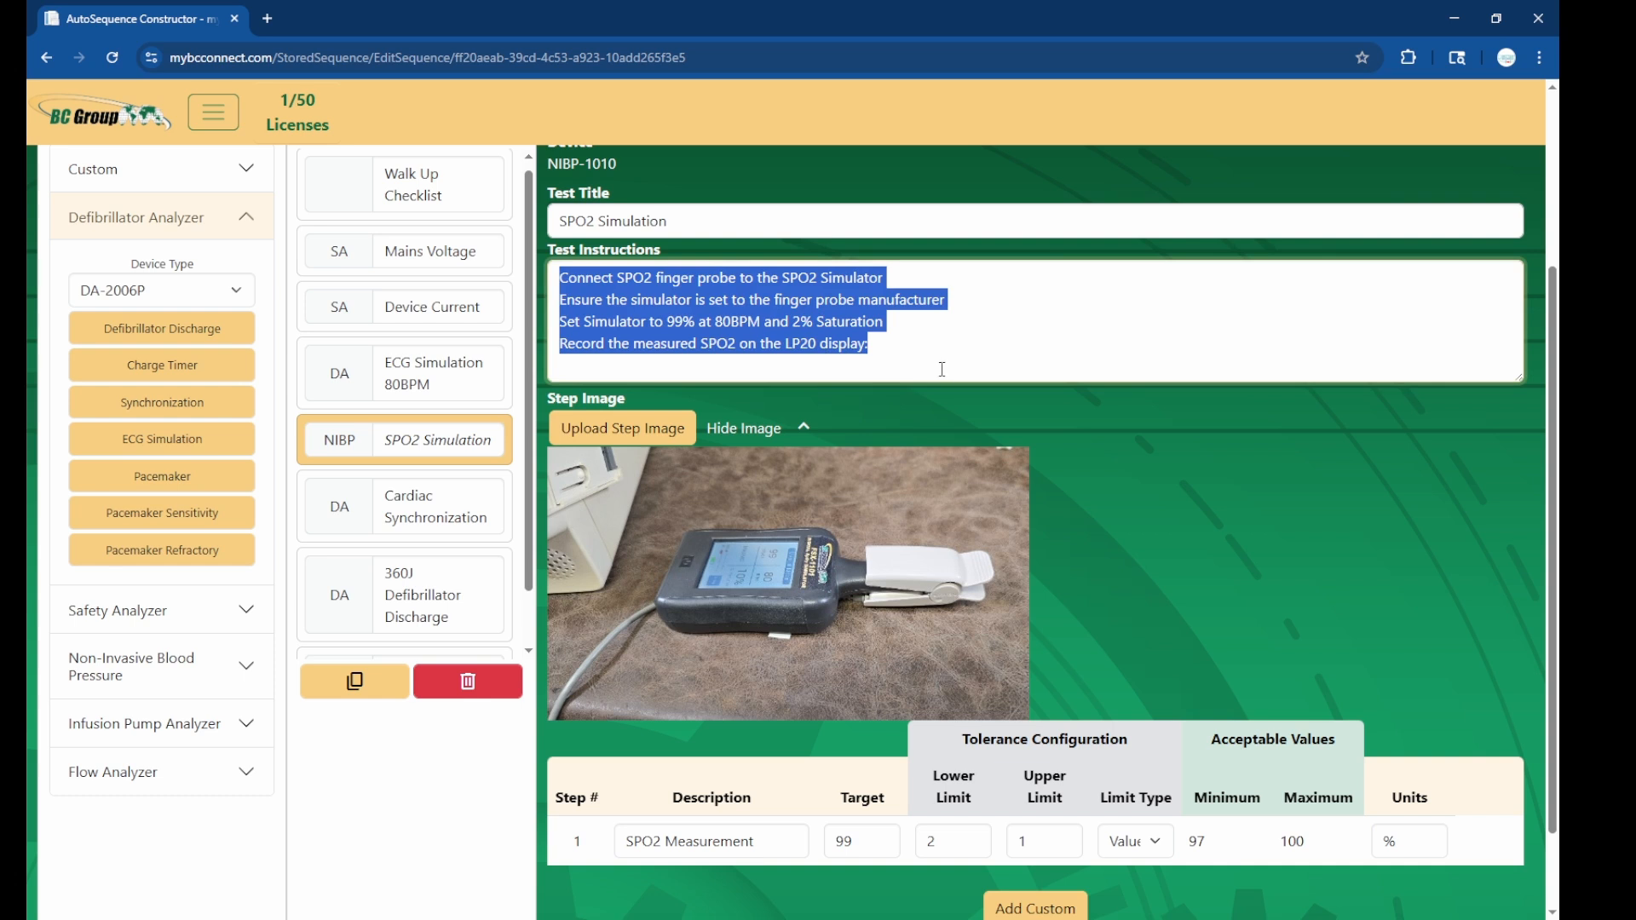
pyautogui.scroll(-2, 946, 354)
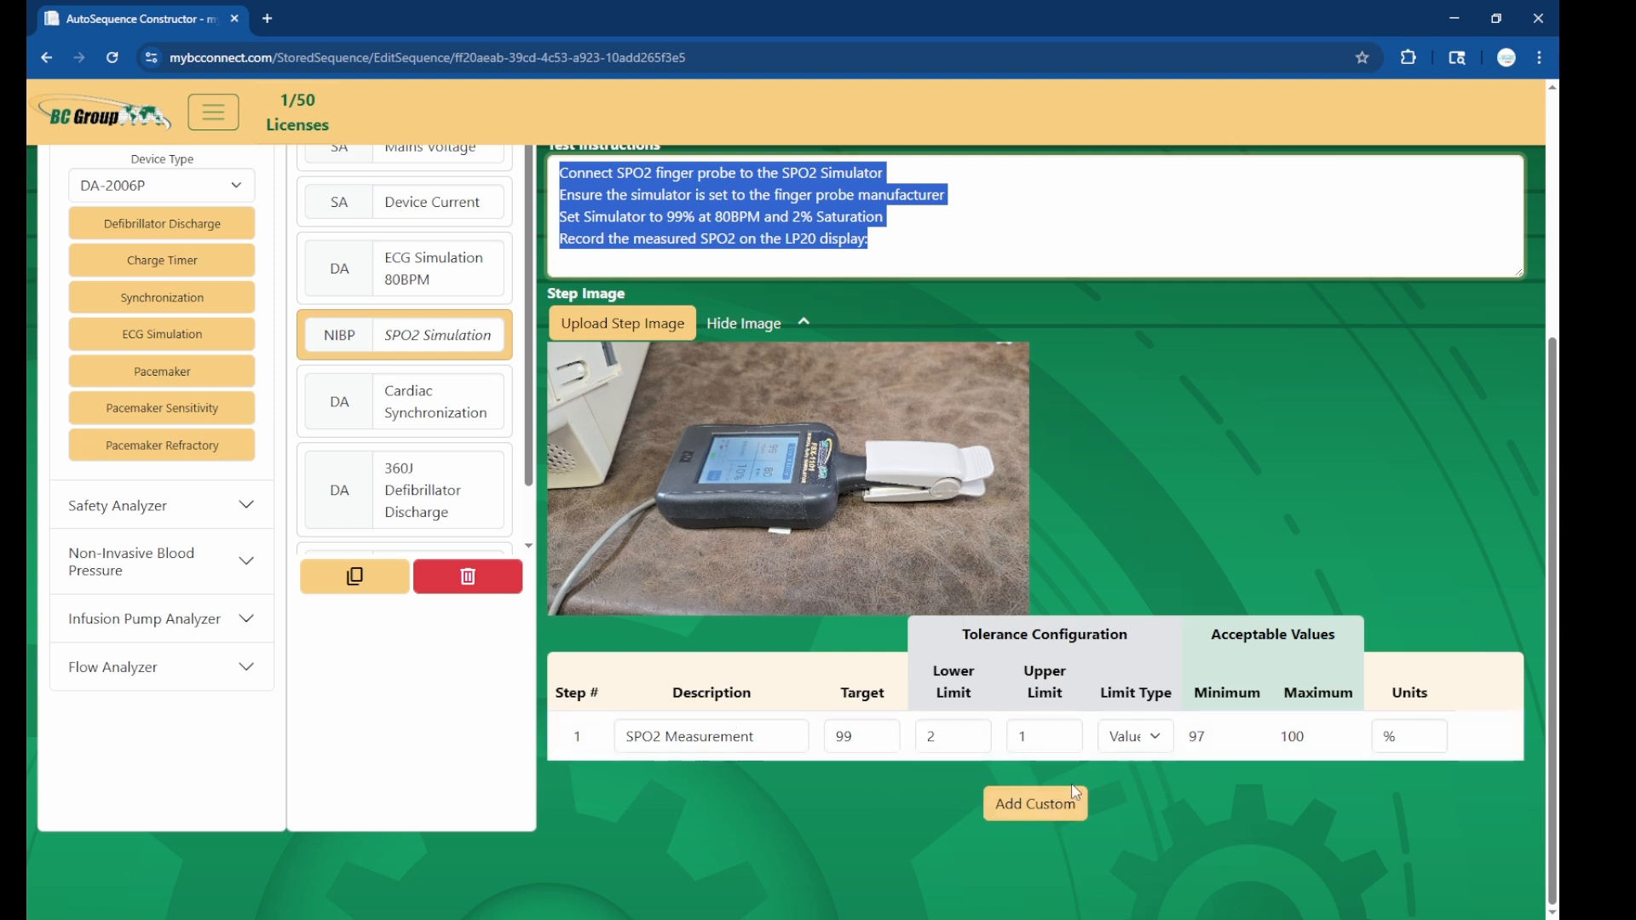
# Add a custom measurement described as "70%" to the SPO2 Simulation test, with target 70 and lower and upper limits of 2
pyautogui.click(1029, 820)
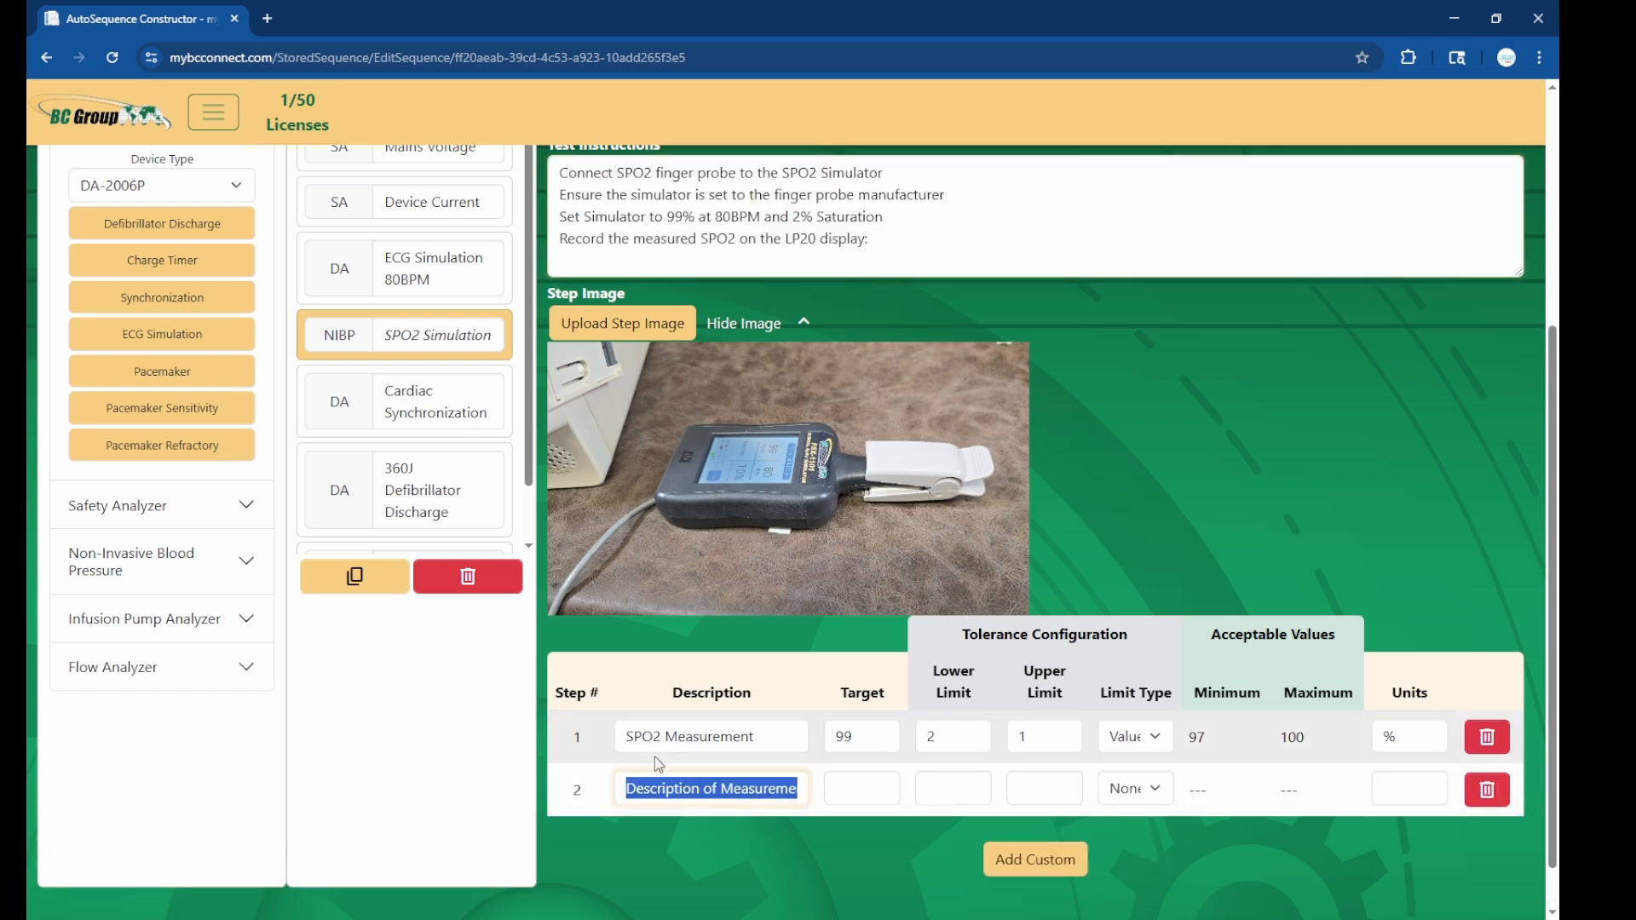
pyautogui.write('70')
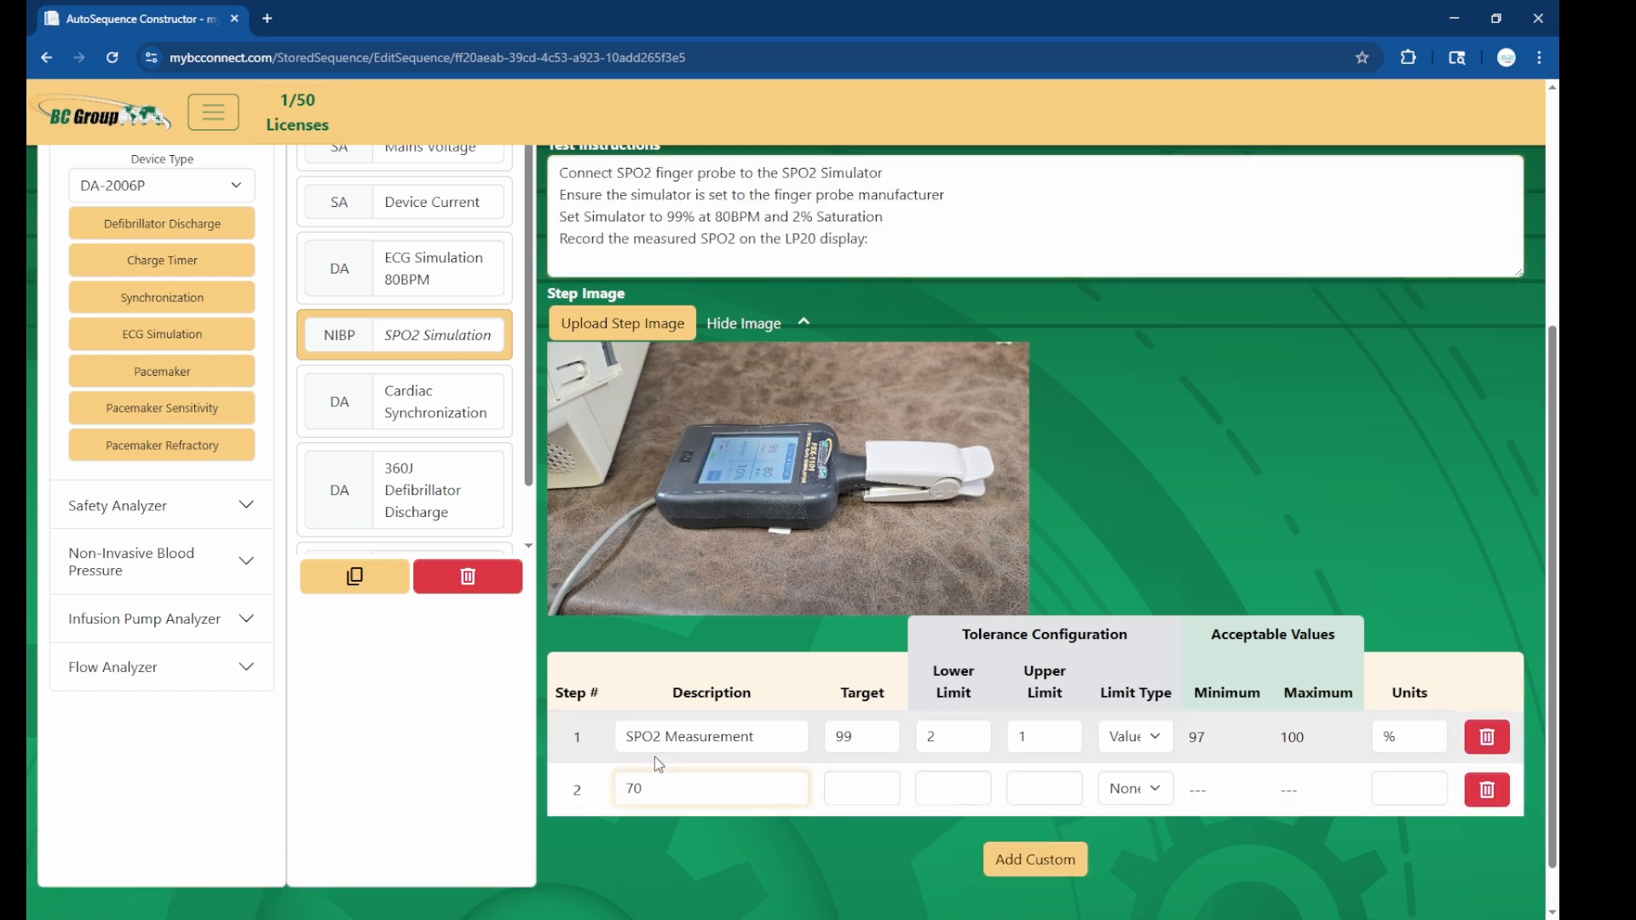
pyautogui.write('%')
pyautogui.click(840, 789)
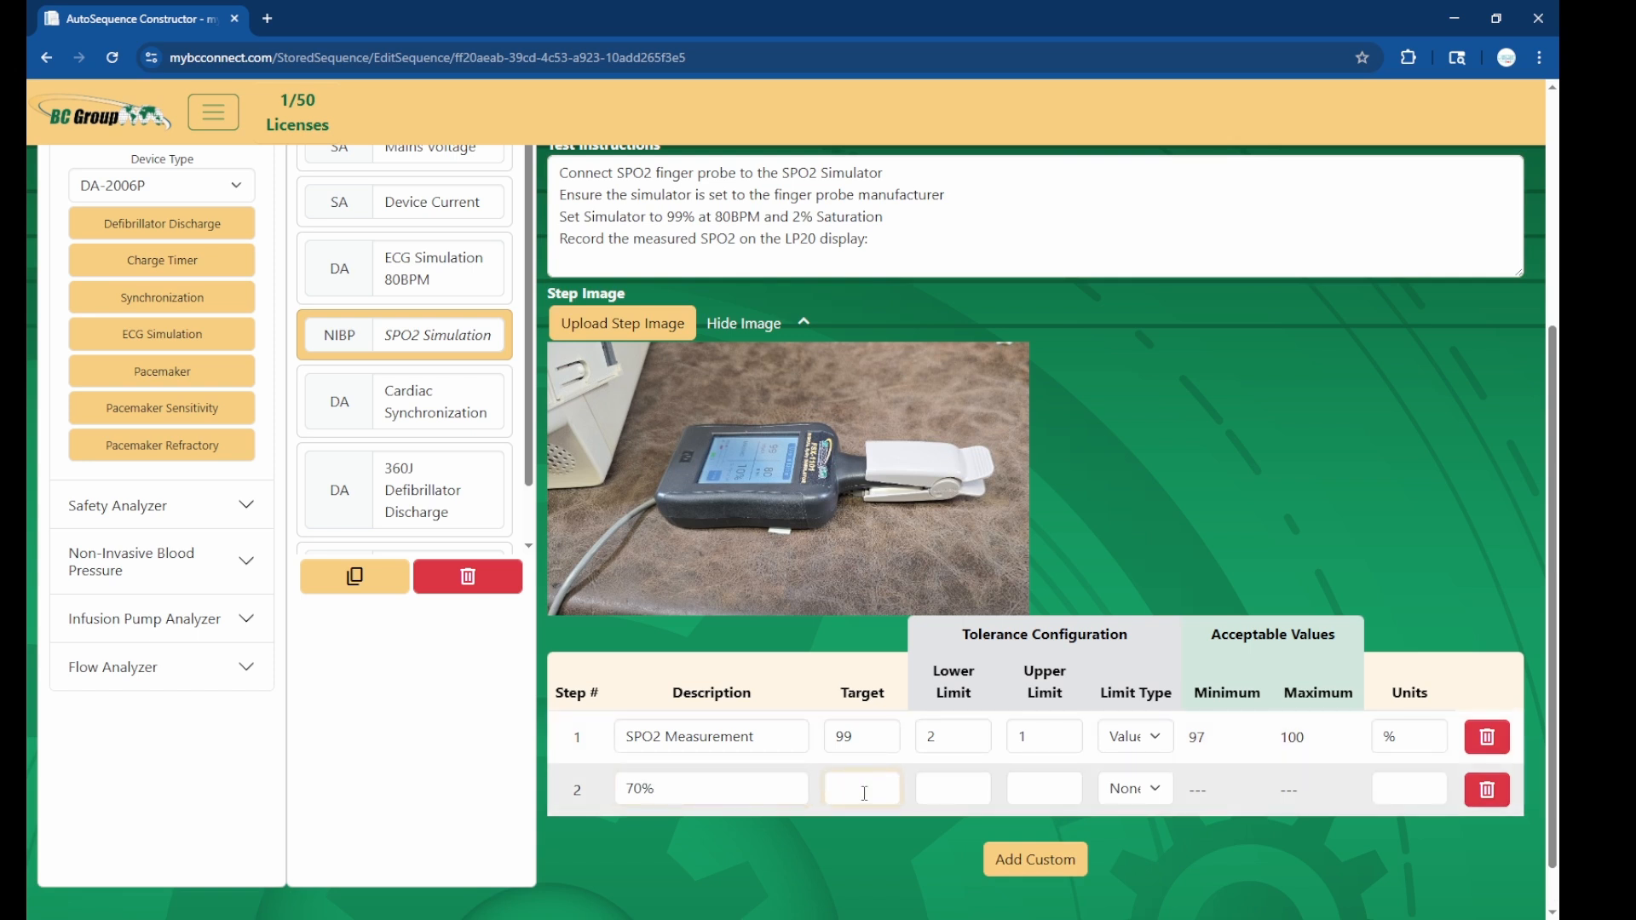
pyautogui.write('70')
pyautogui.write('2')
pyautogui.click(1030, 788)
pyautogui.write('2')
# Set the 70% measurement's limit type to Value and its units to %
pyautogui.click(1260, 794)
pyautogui.click(1142, 789)
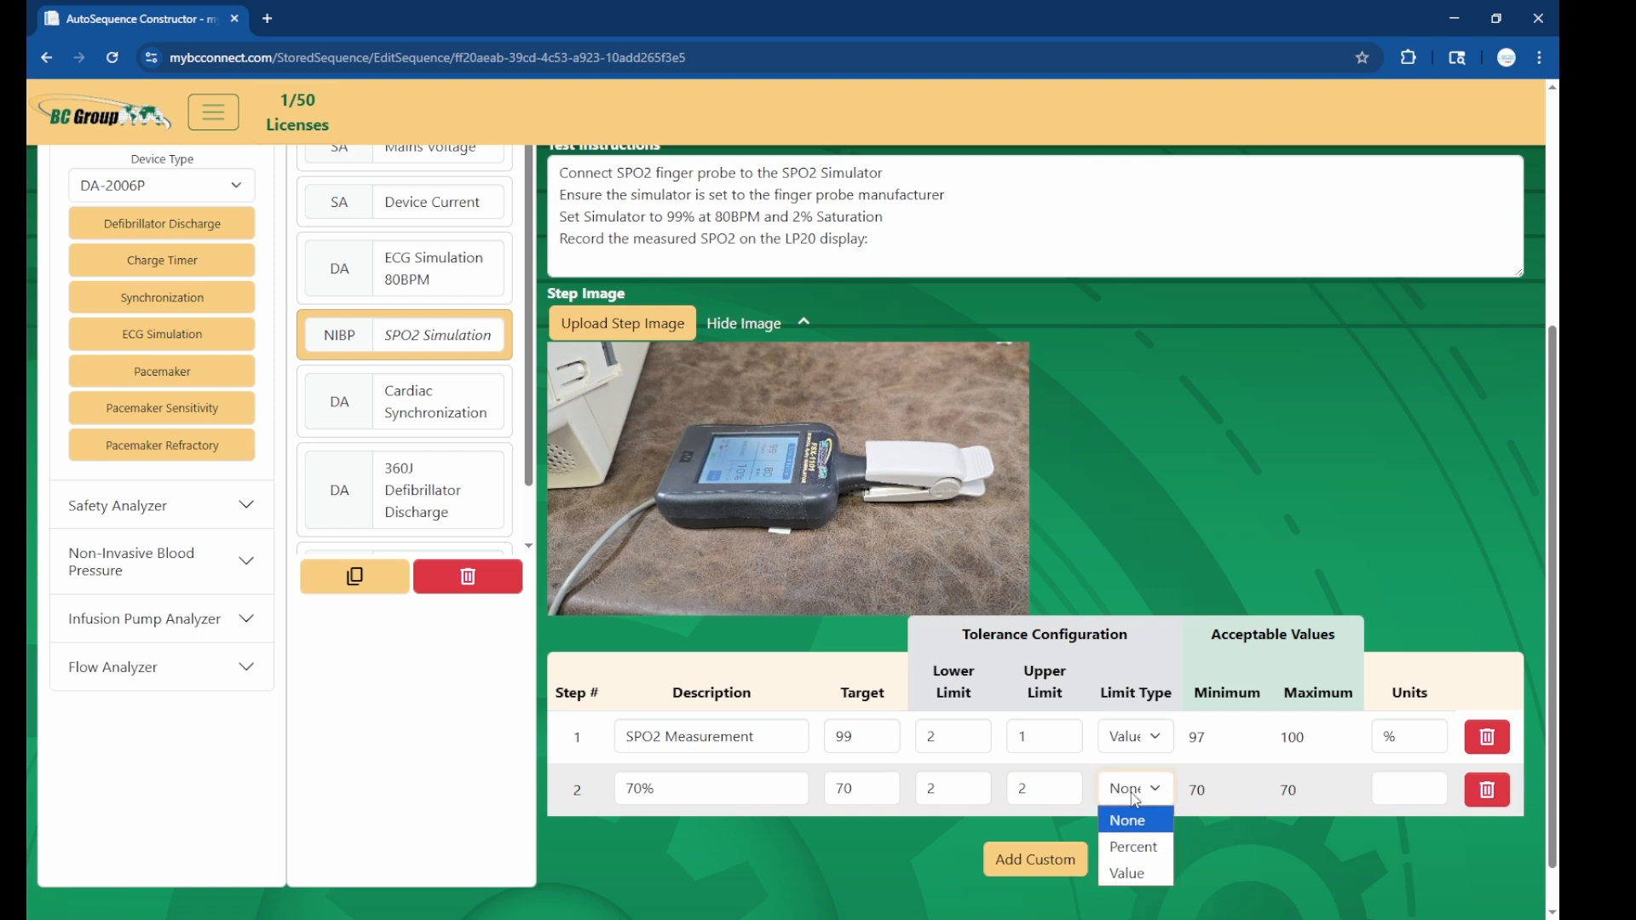
pyautogui.click(1124, 873)
pyautogui.click(1395, 783)
pyautogui.write('%')
pyautogui.click(1385, 599)
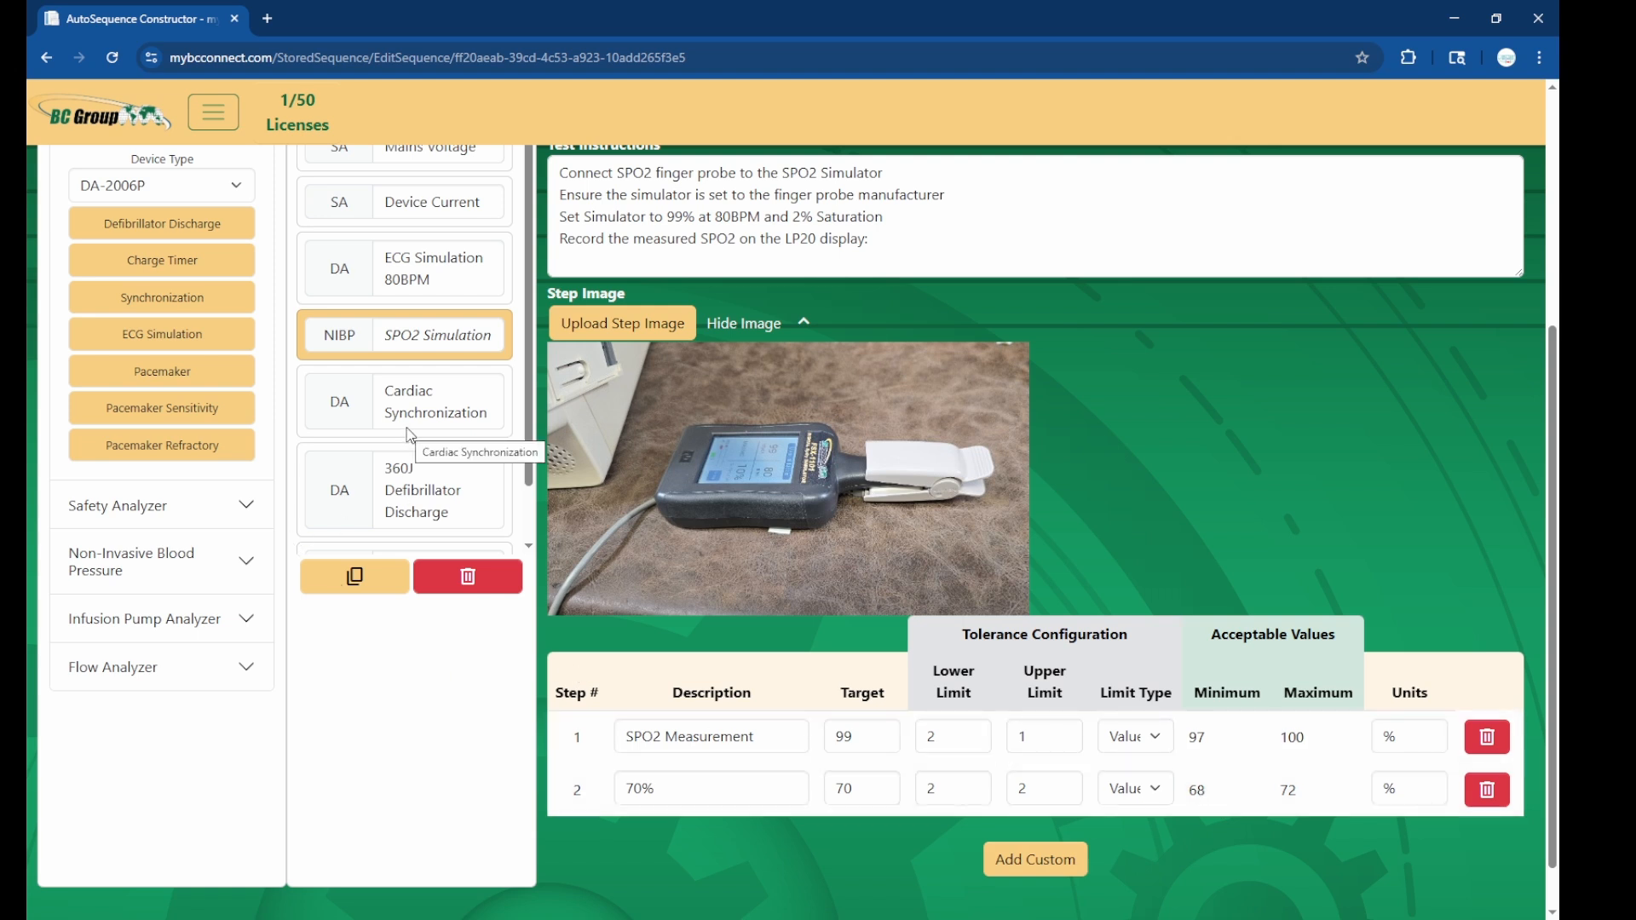
# Review the Cardiac Synchronization test's title, instructions, step image and the Delay Time and Pulse Energy tolerances
pyautogui.click(447, 395)
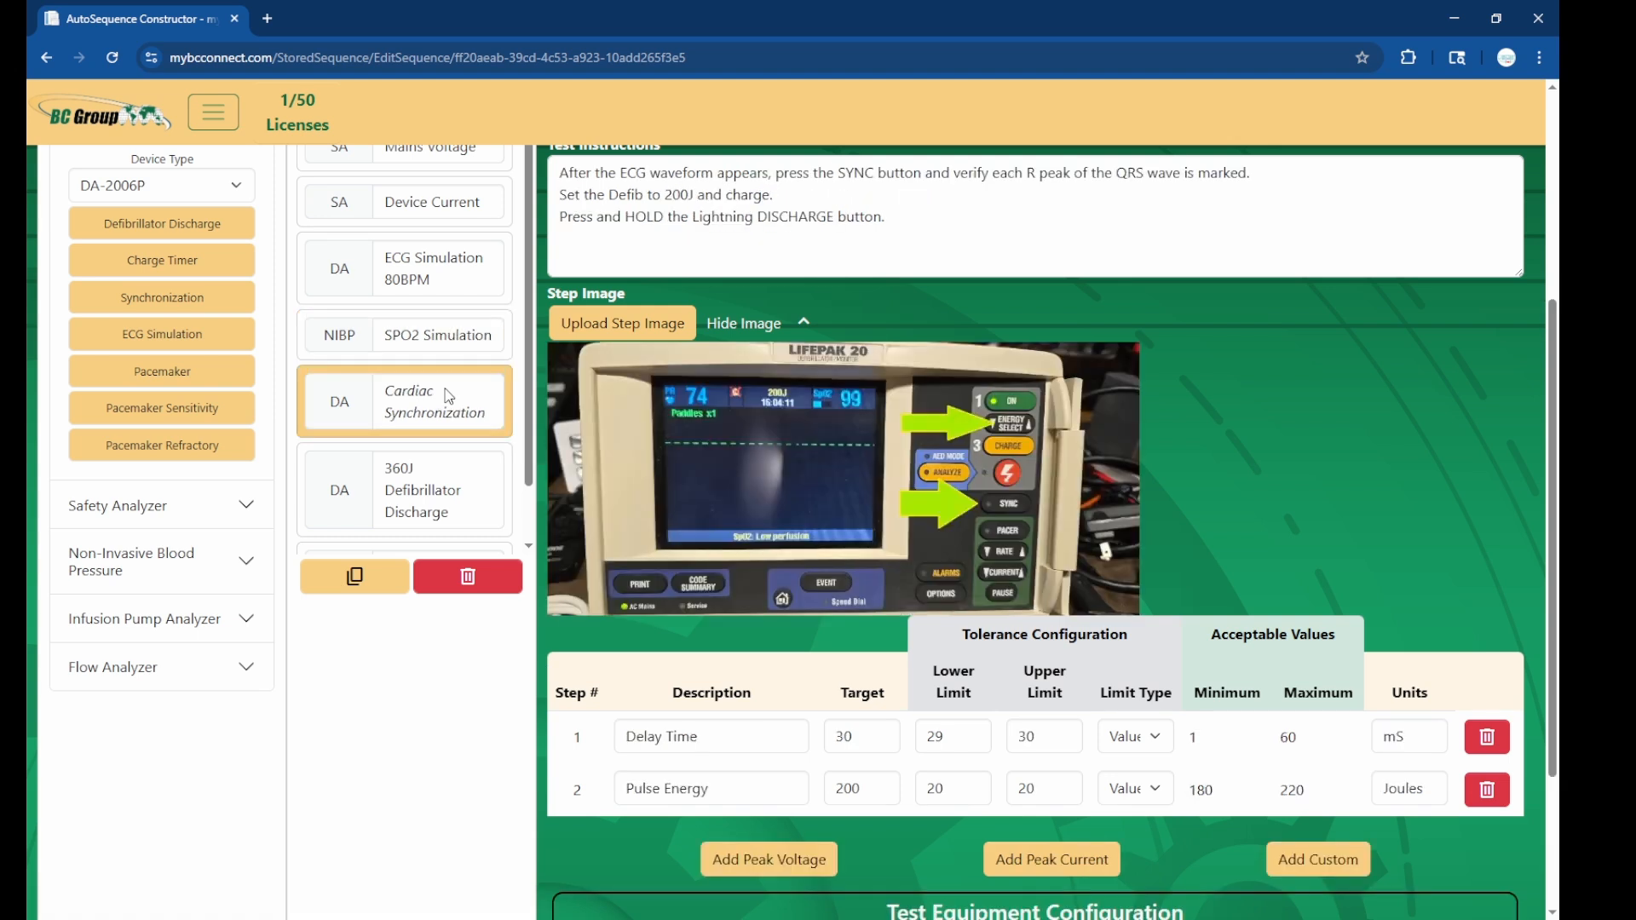
pyautogui.scroll(3, 1257, 486)
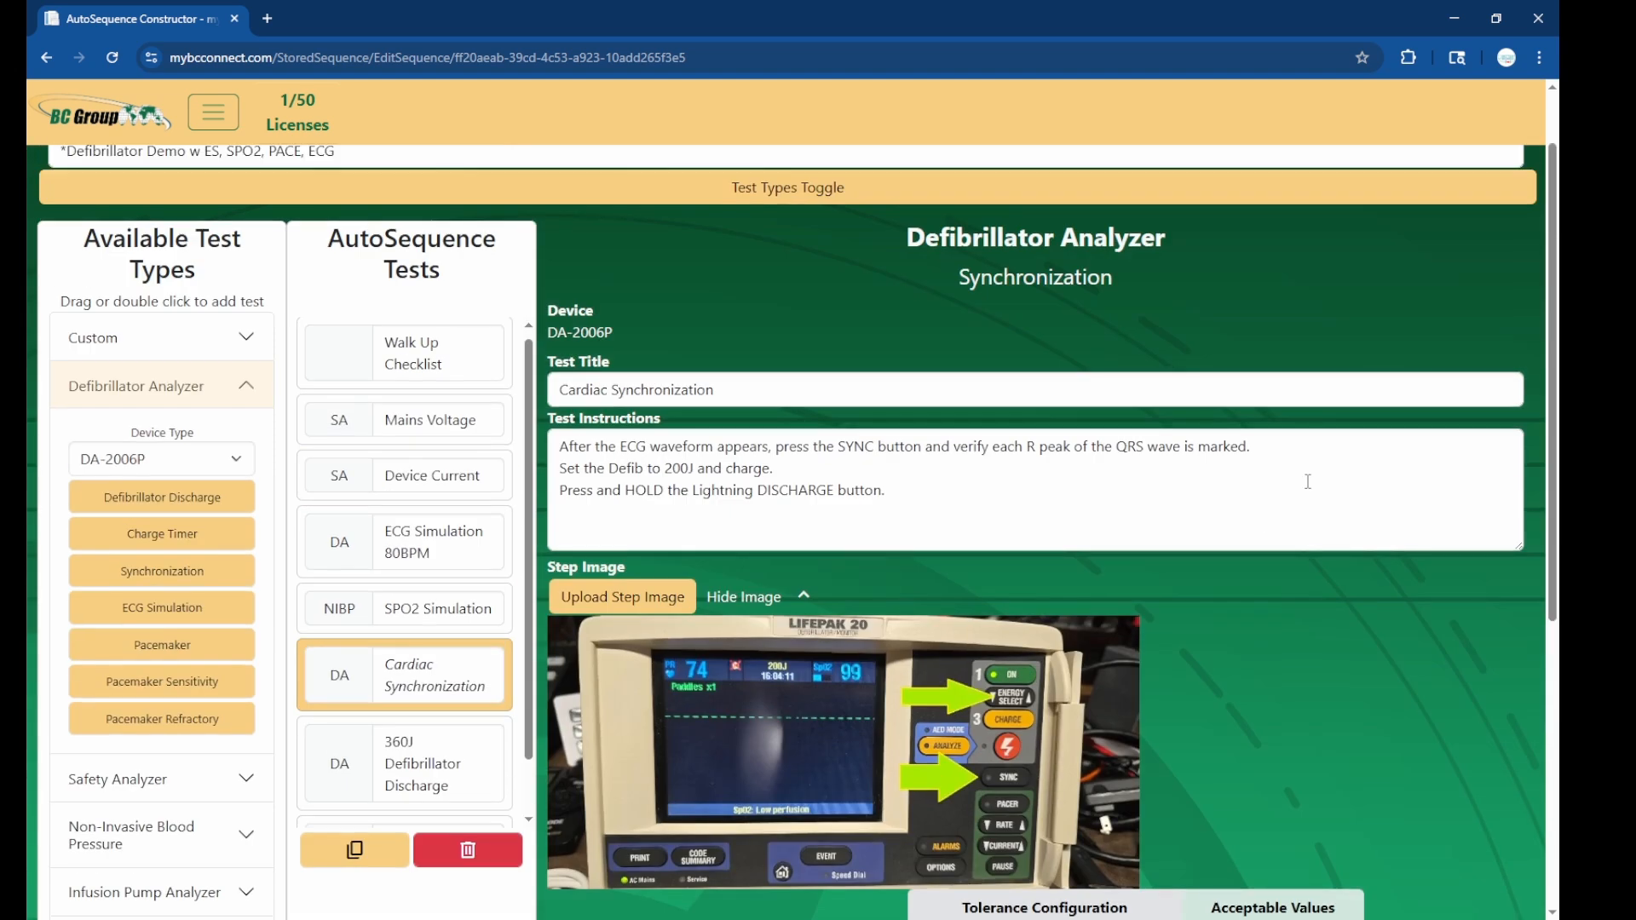
pyautogui.scroll(-4, 1299, 531)
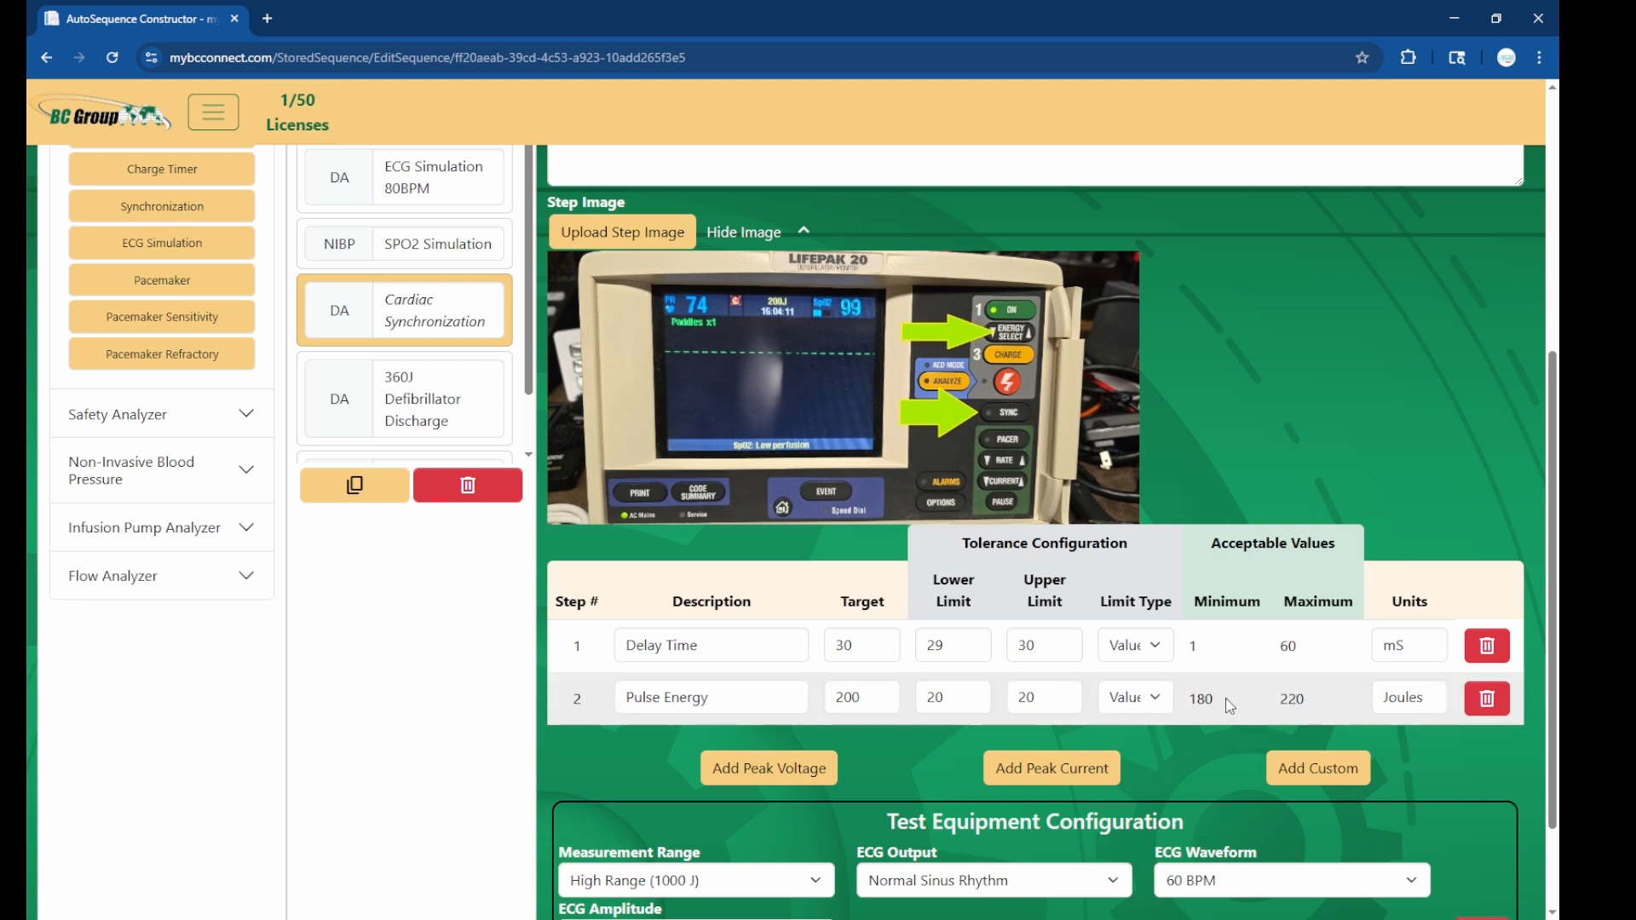
pyautogui.scroll(5, 1229, 705)
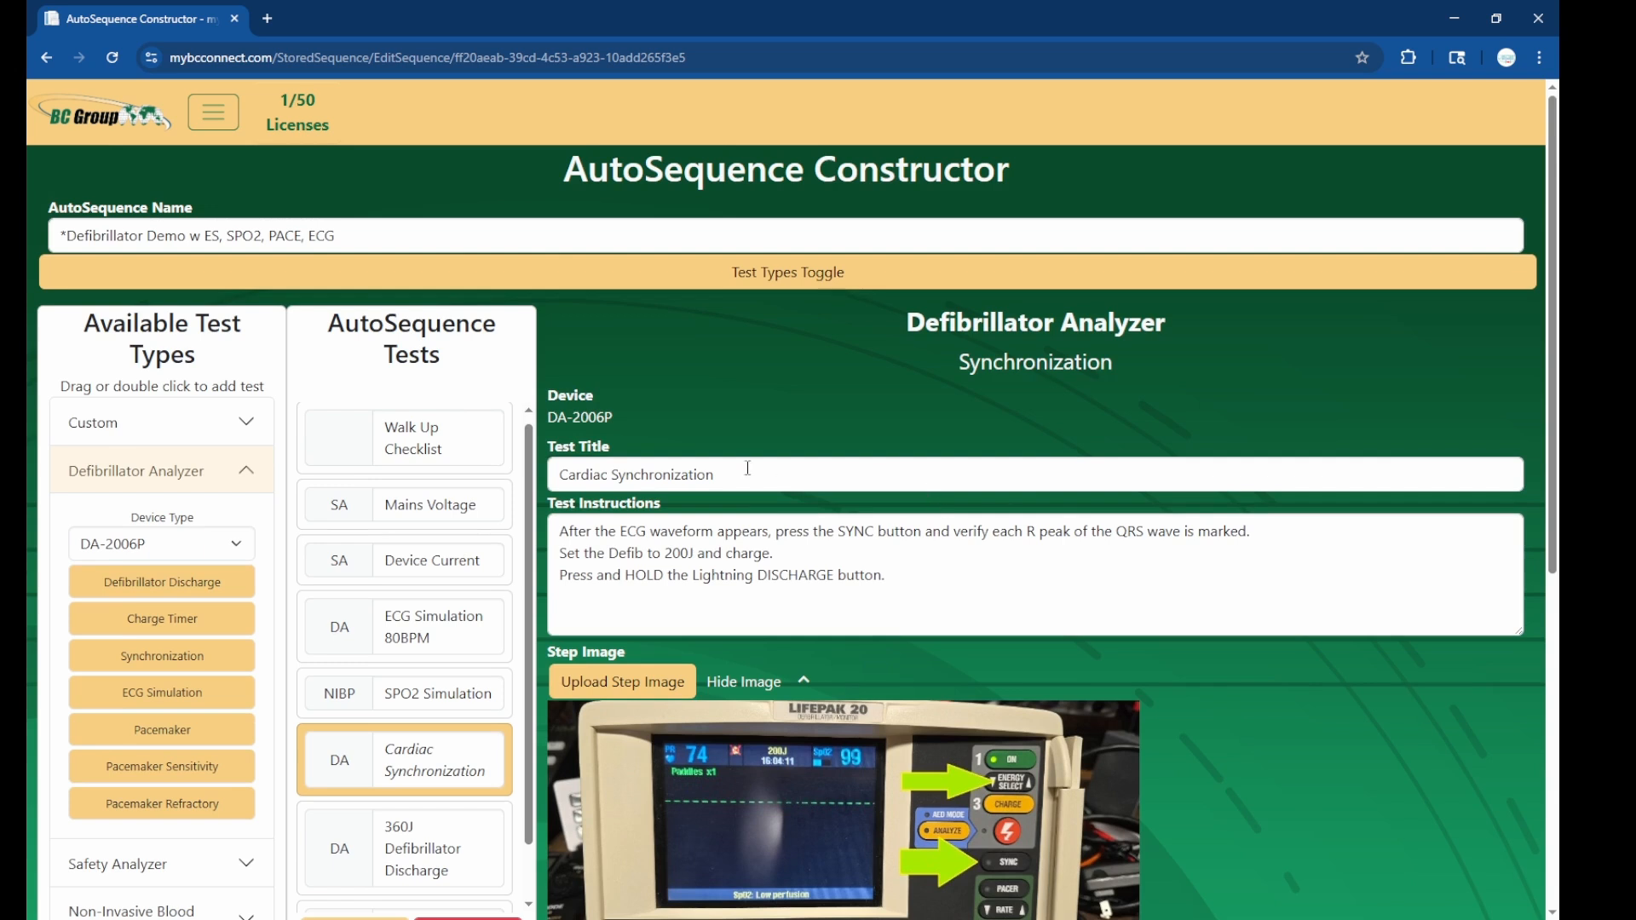
pyautogui.tripleClick(742, 465)
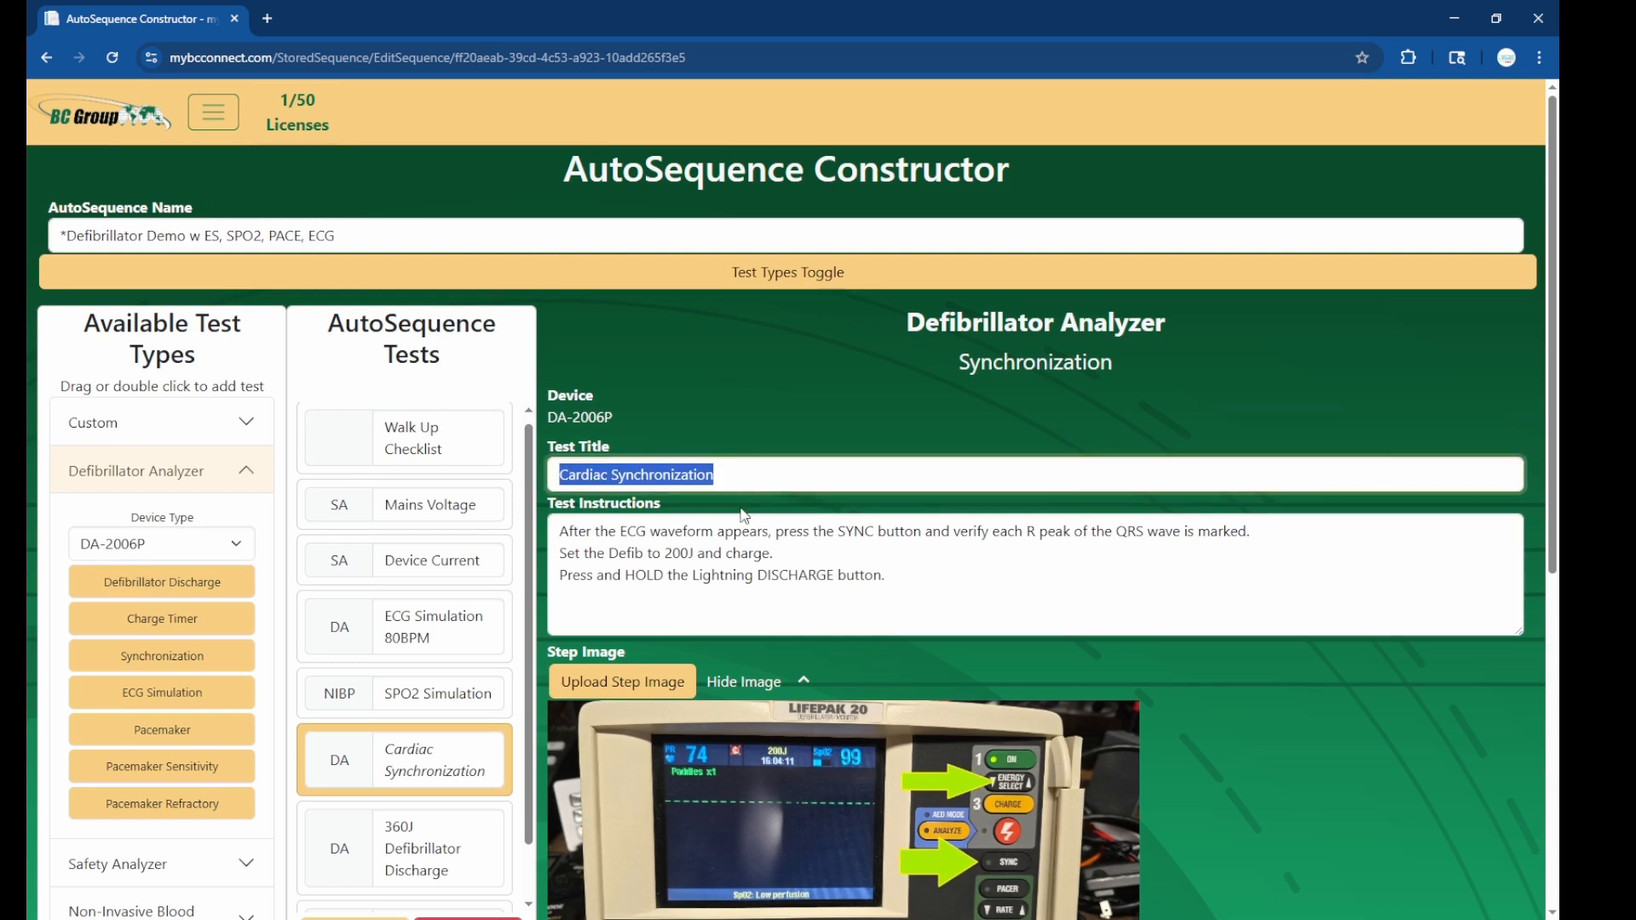
pyautogui.click(580, 539)
pyautogui.hotkey('ctrl', 'a')
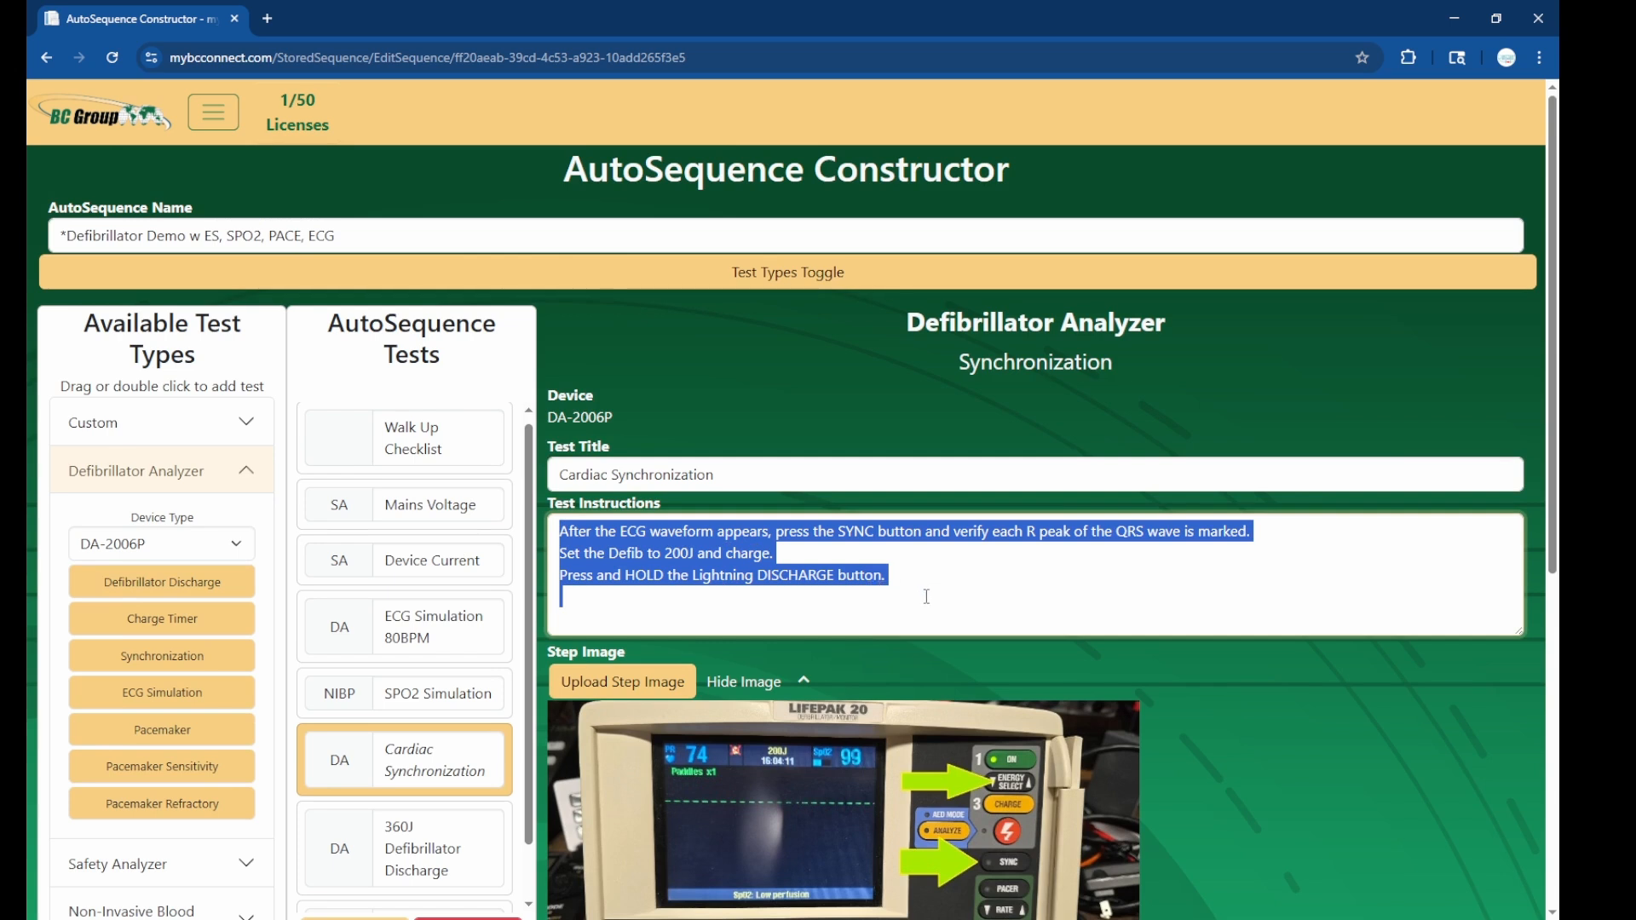
# Review the Cardiac Synchronization test's instructions and step image, highlighting the word HOLD in the discharge instruction
pyautogui.scroll(-2, 990, 744)
pyautogui.scroll(-2, 992, 713)
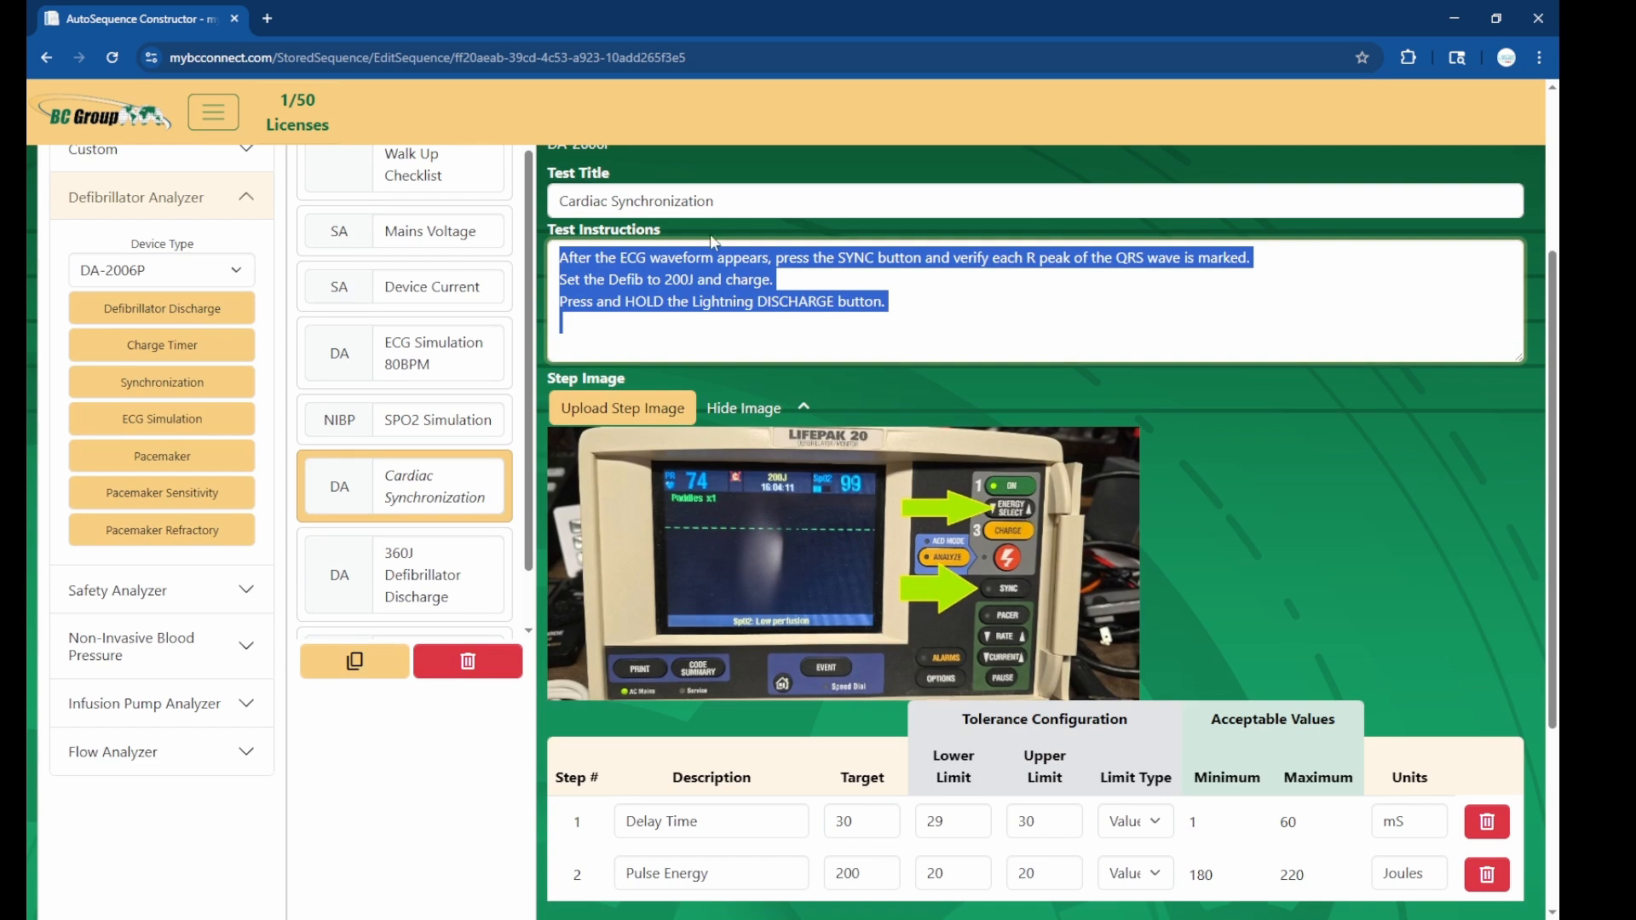
pyautogui.click(801, 285)
pyautogui.click(626, 304)
pyautogui.moveTo(626, 305); pyautogui.dragTo(663, 305)
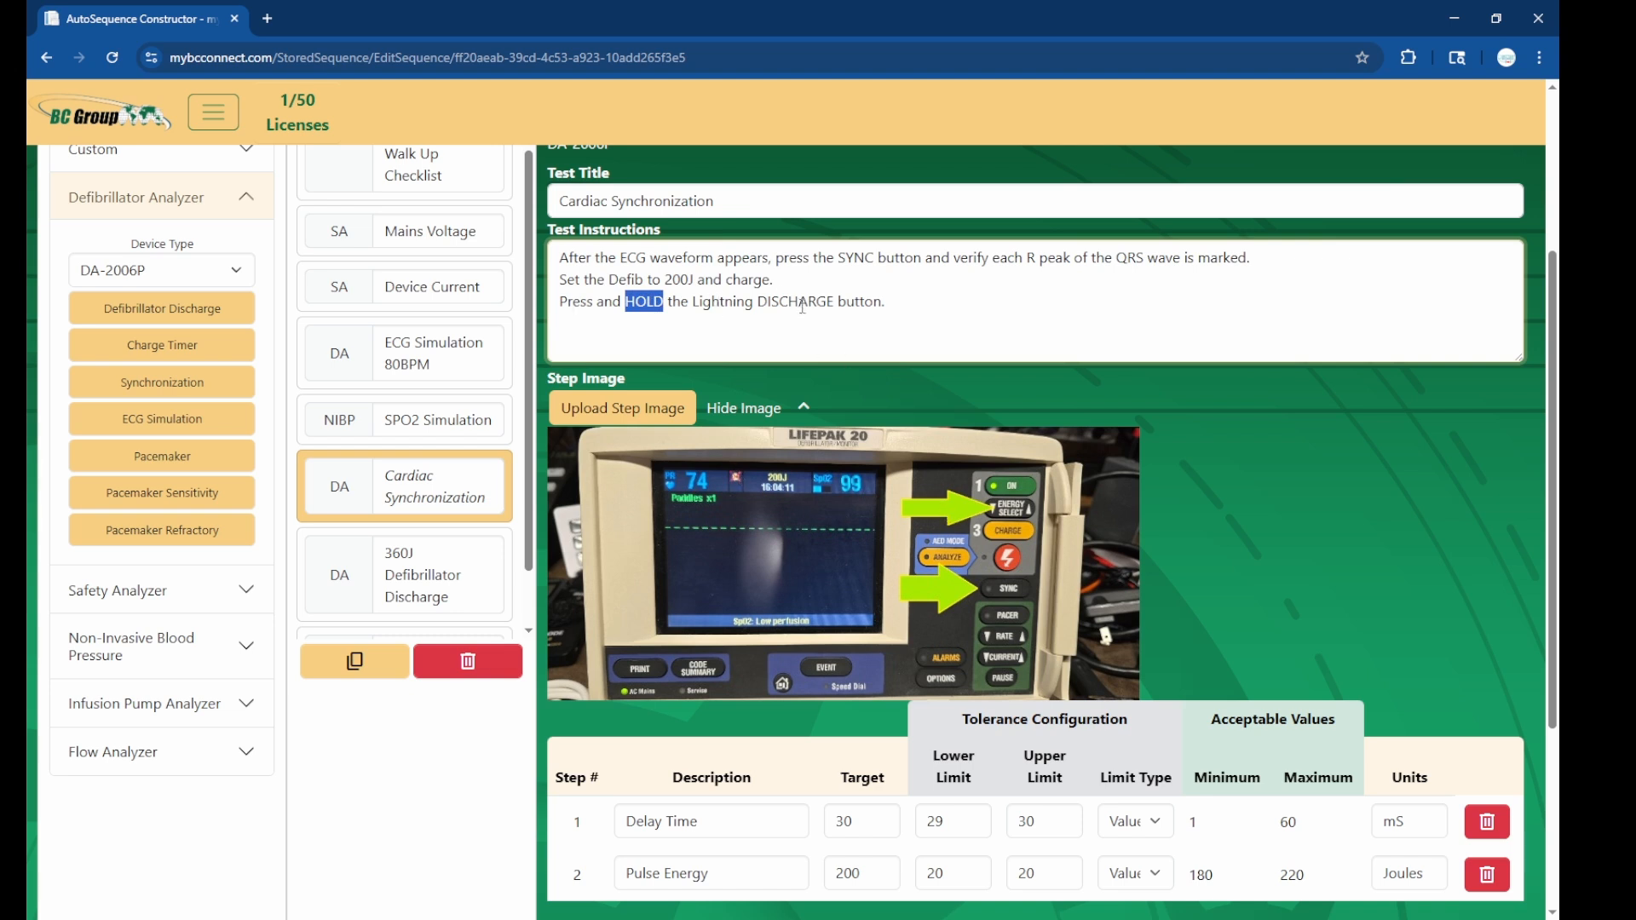
# Review the Cardiac Synchronization test's equipment configuration: Measurement Range, ECG Output, ECG Waveform and the ECG Amplitude options
pyautogui.scroll(-3, 801, 305)
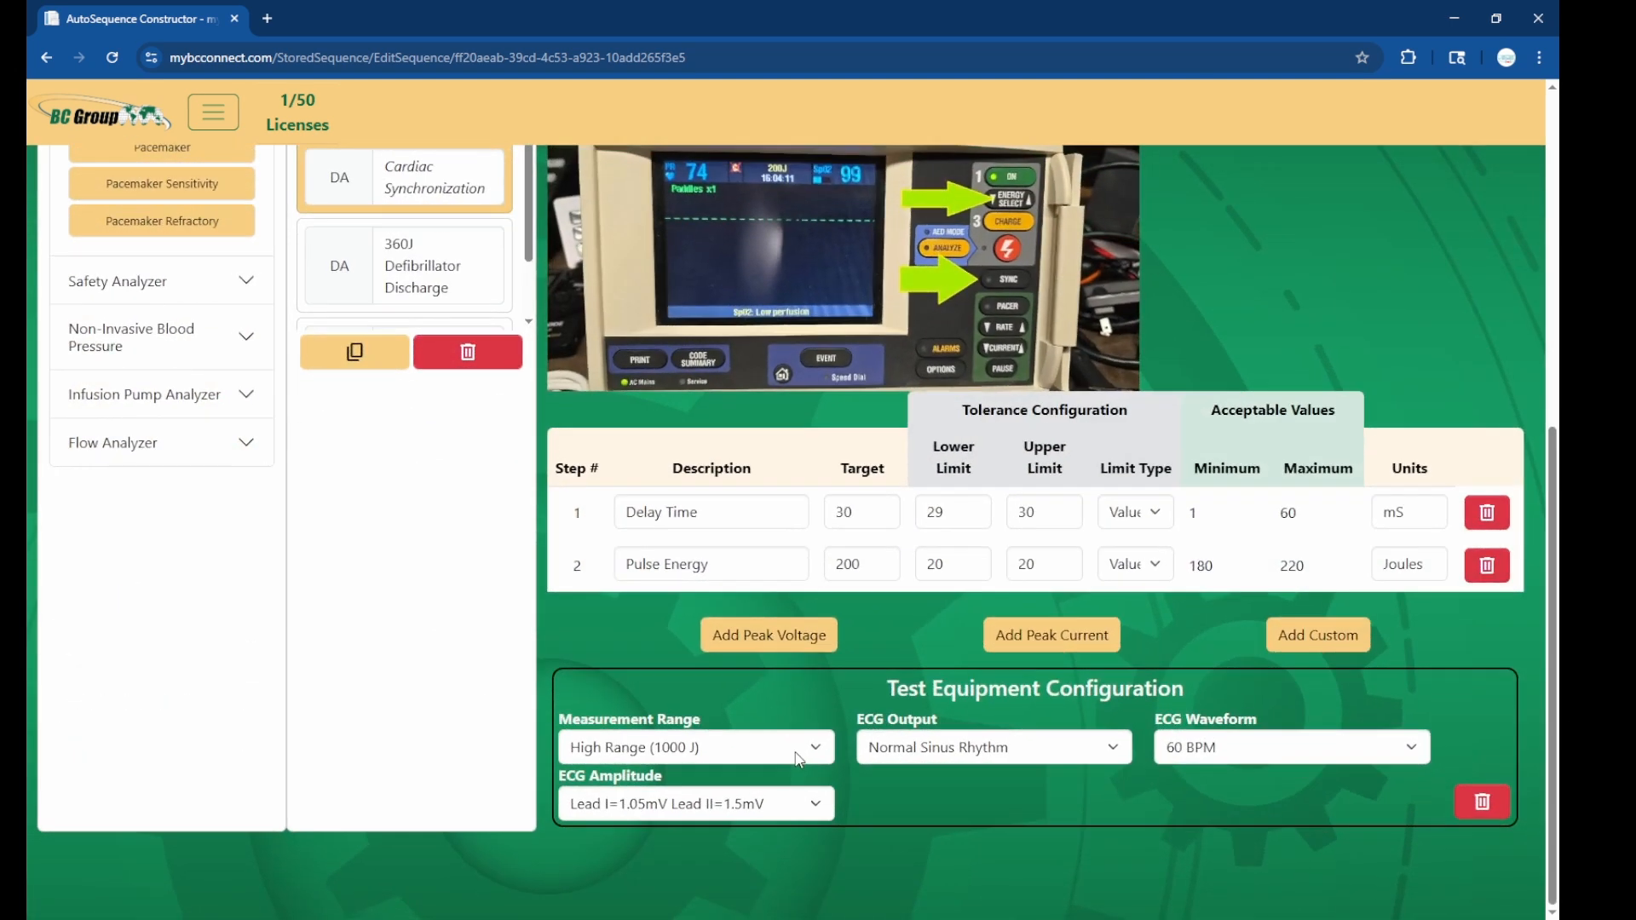
pyautogui.click(696, 757)
pyautogui.click(695, 758)
pyautogui.click(694, 759)
pyautogui.click(682, 809)
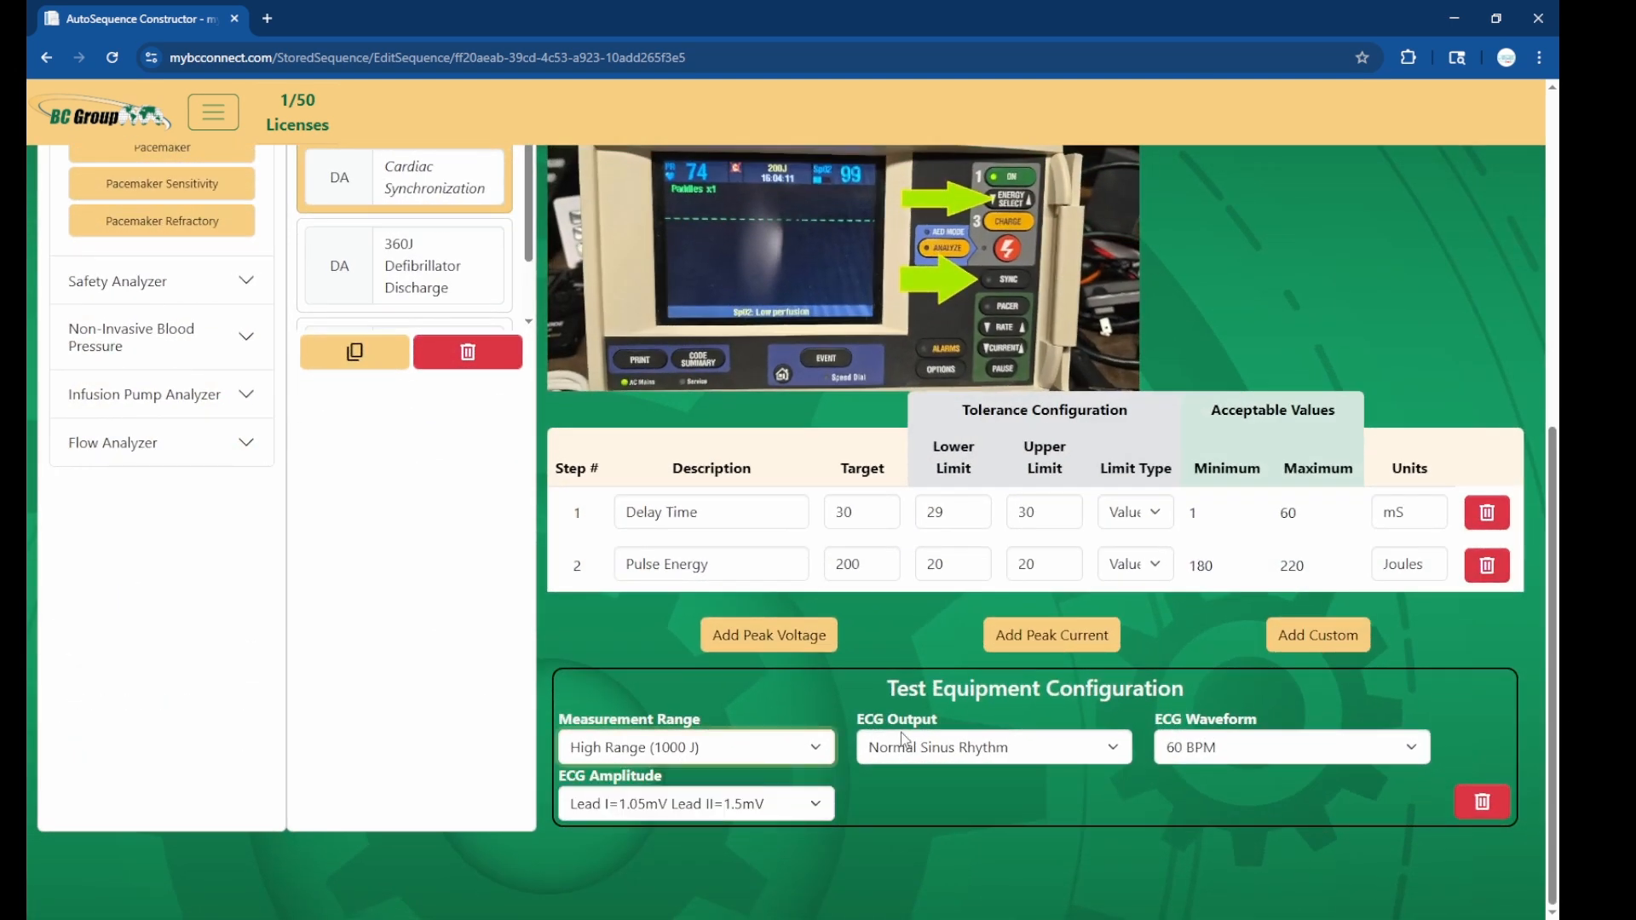
pyautogui.click(903, 741)
pyautogui.click(978, 744)
pyautogui.click(1244, 746)
pyautogui.click(1244, 746)
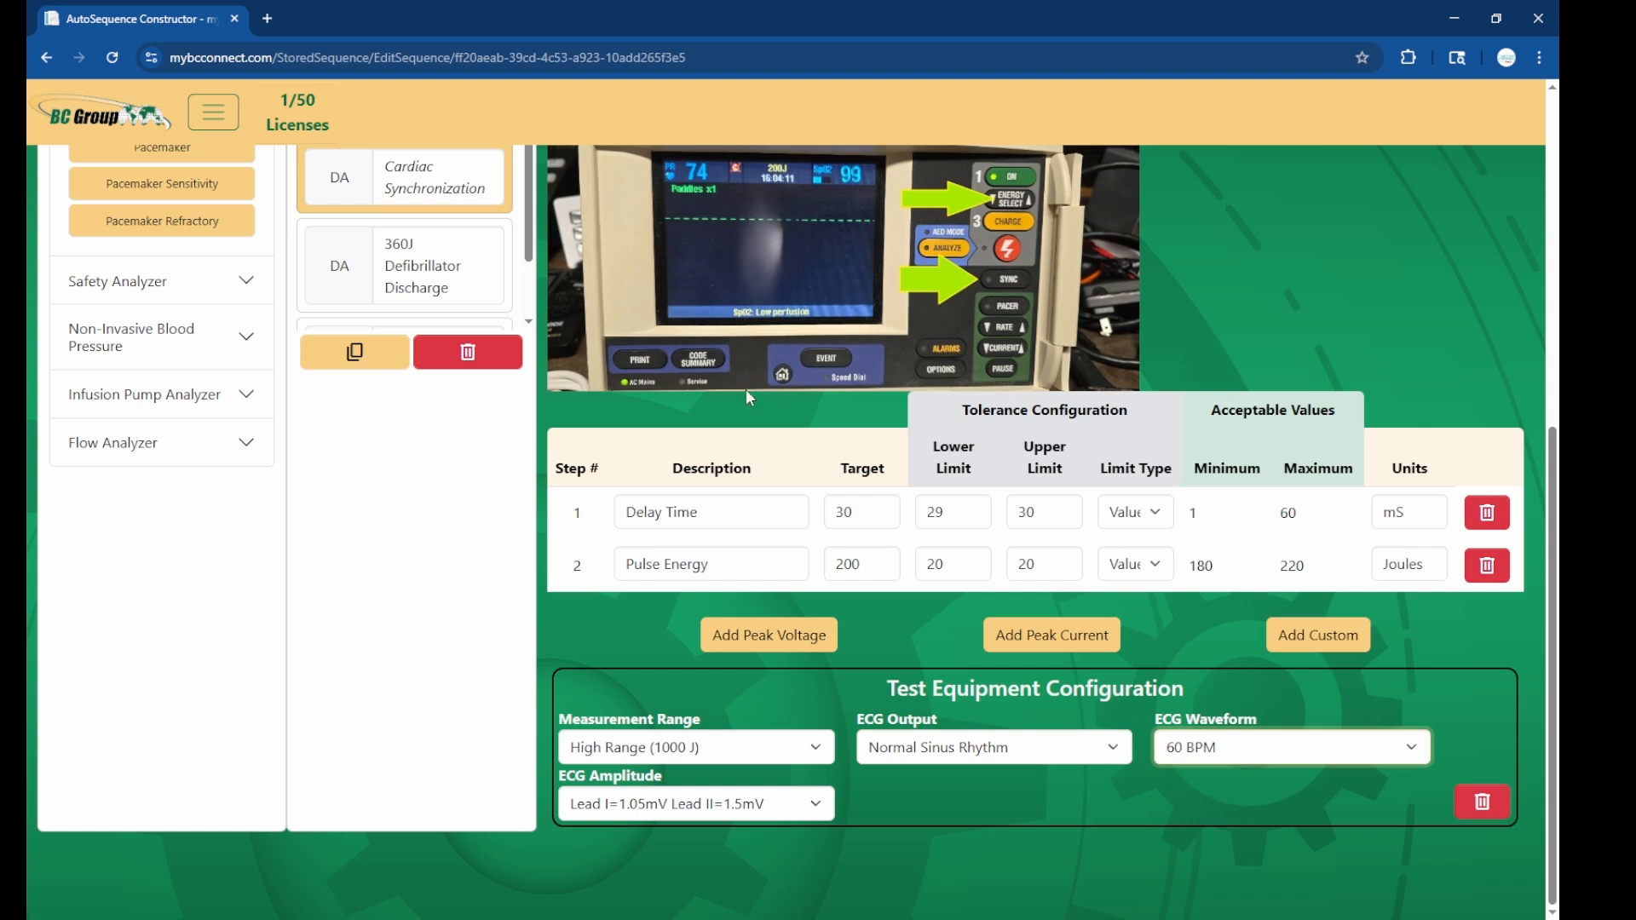
pyautogui.click(764, 805)
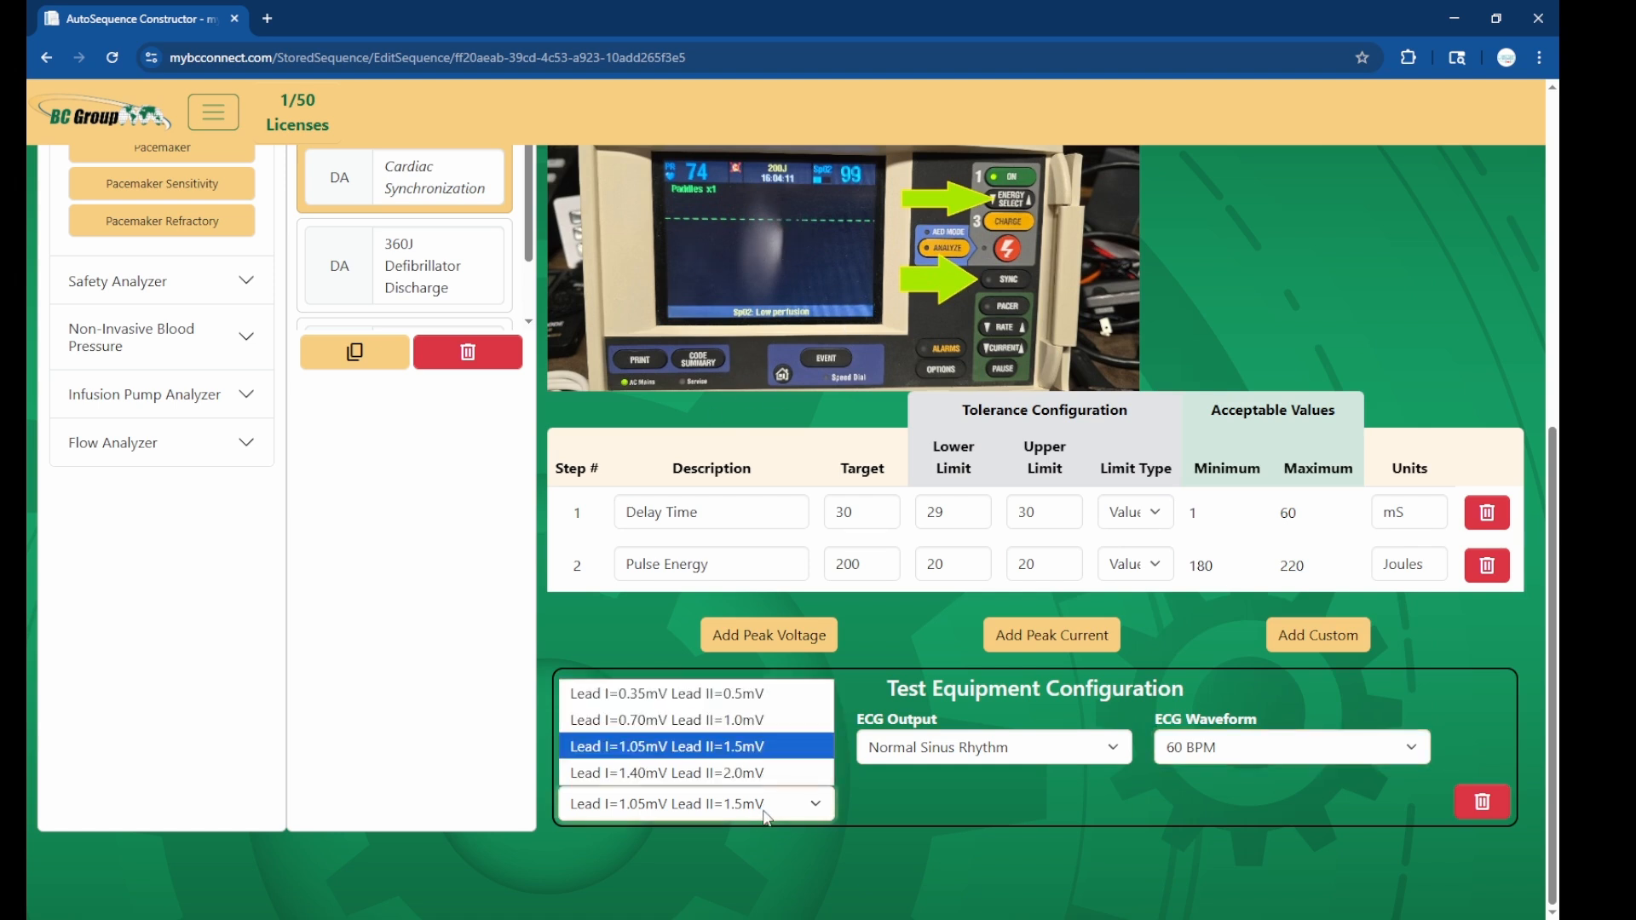
pyautogui.click(745, 772)
pyautogui.scroll(5, 843, 653)
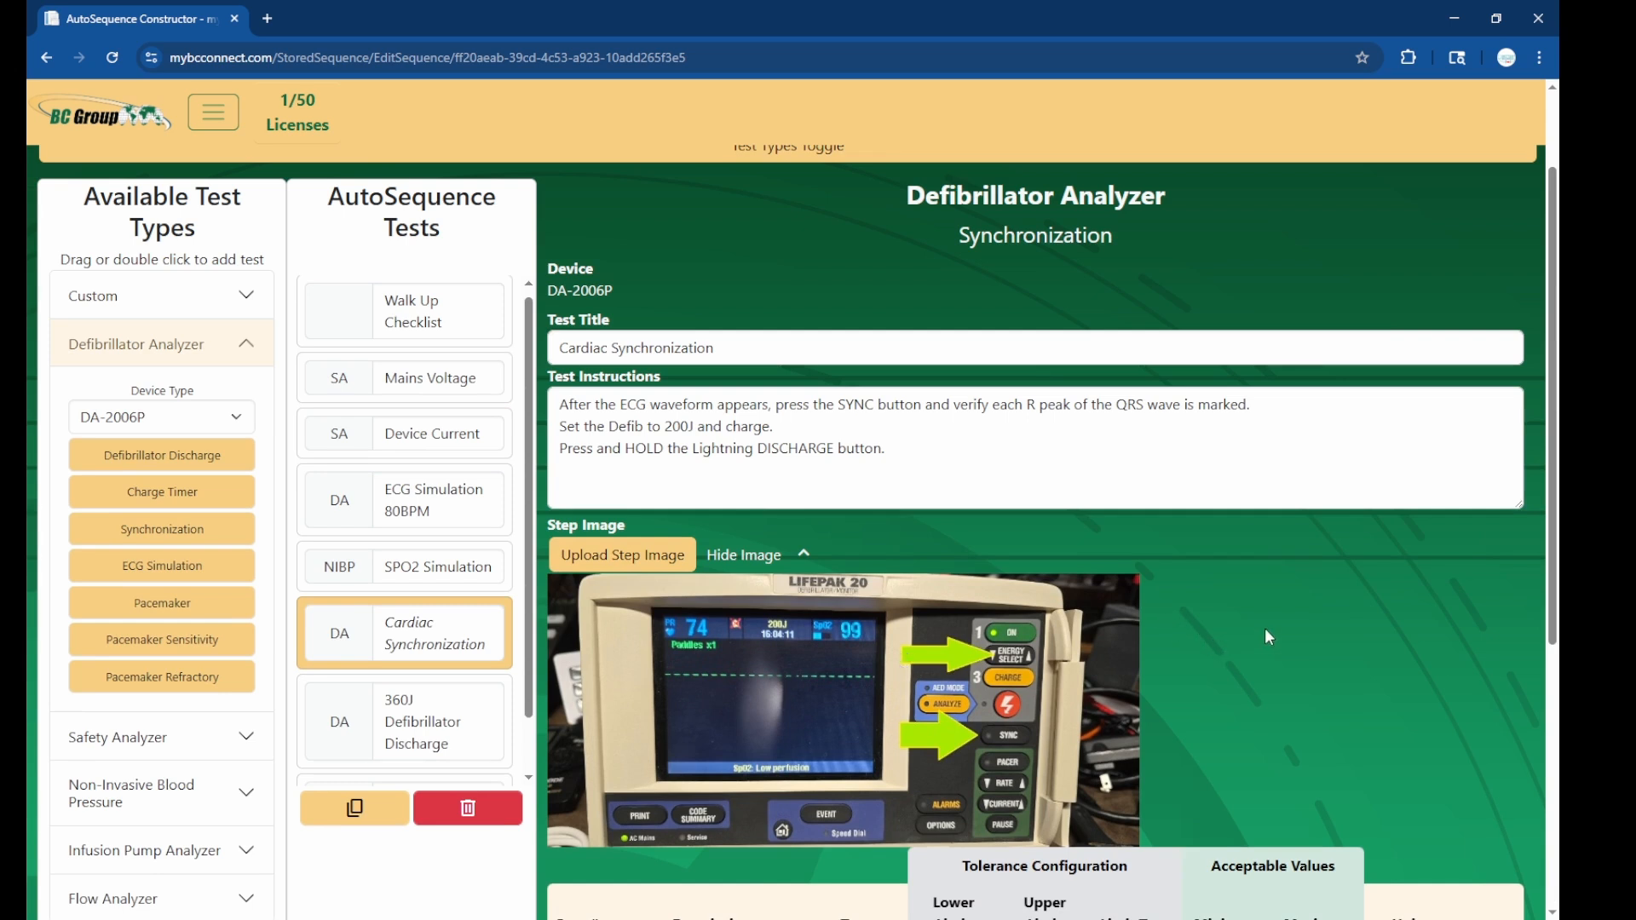
pyautogui.scroll(-5, 1265, 634)
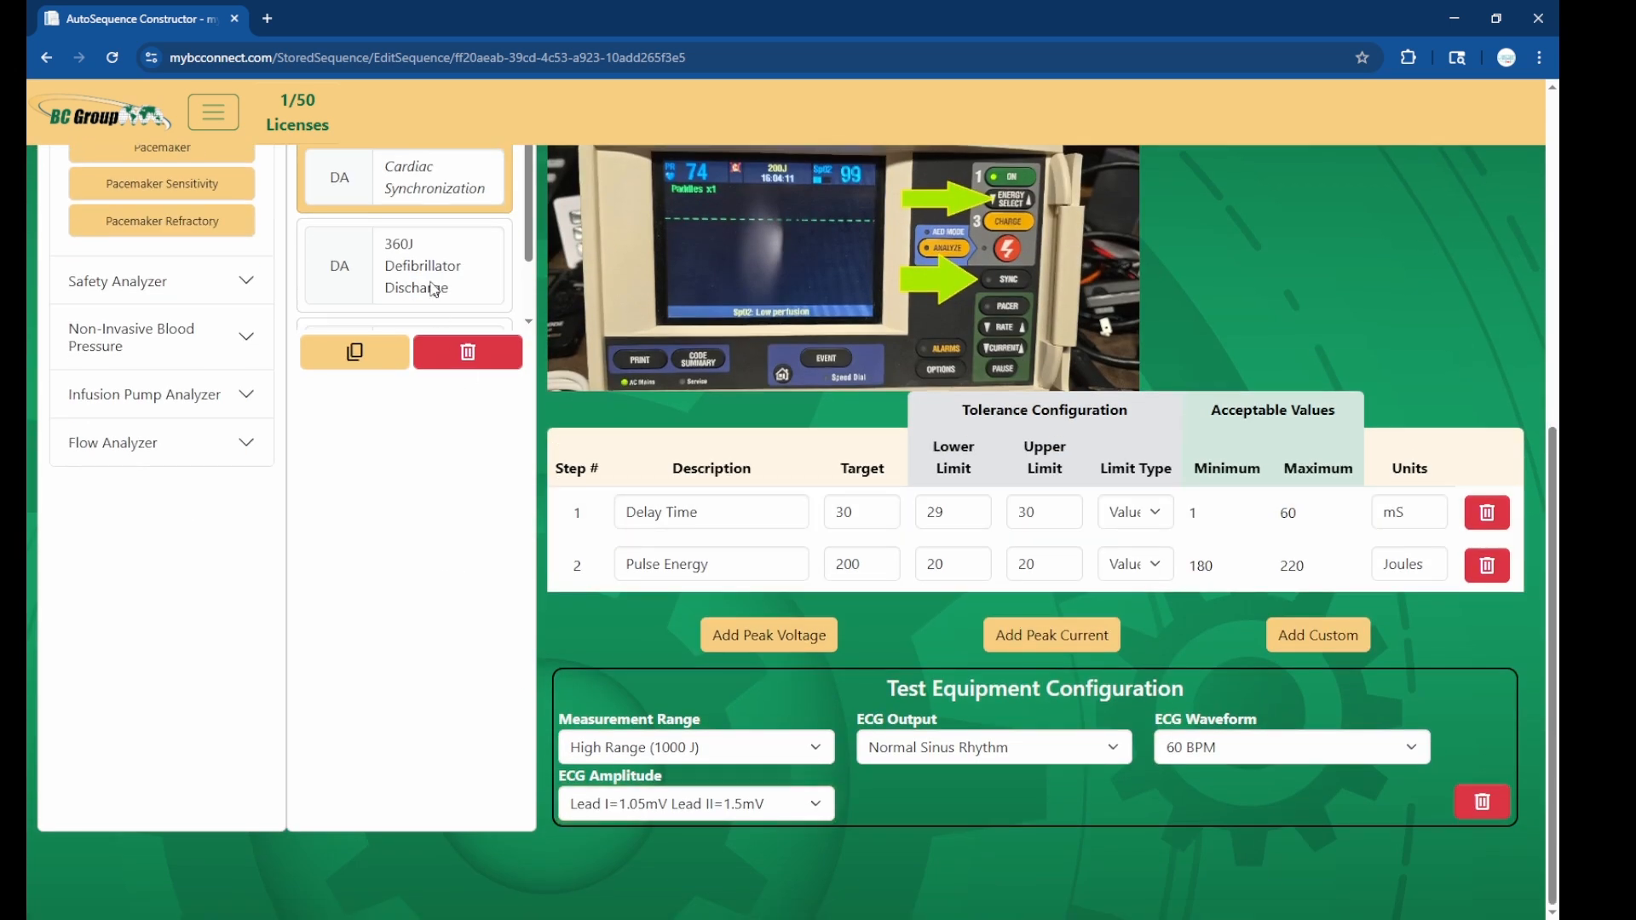
# Open the 360J Defibrillator Discharge test and set its ECG Amplitude to Lead I=1.05mV Lead II=1.5mV
pyautogui.click(434, 288)
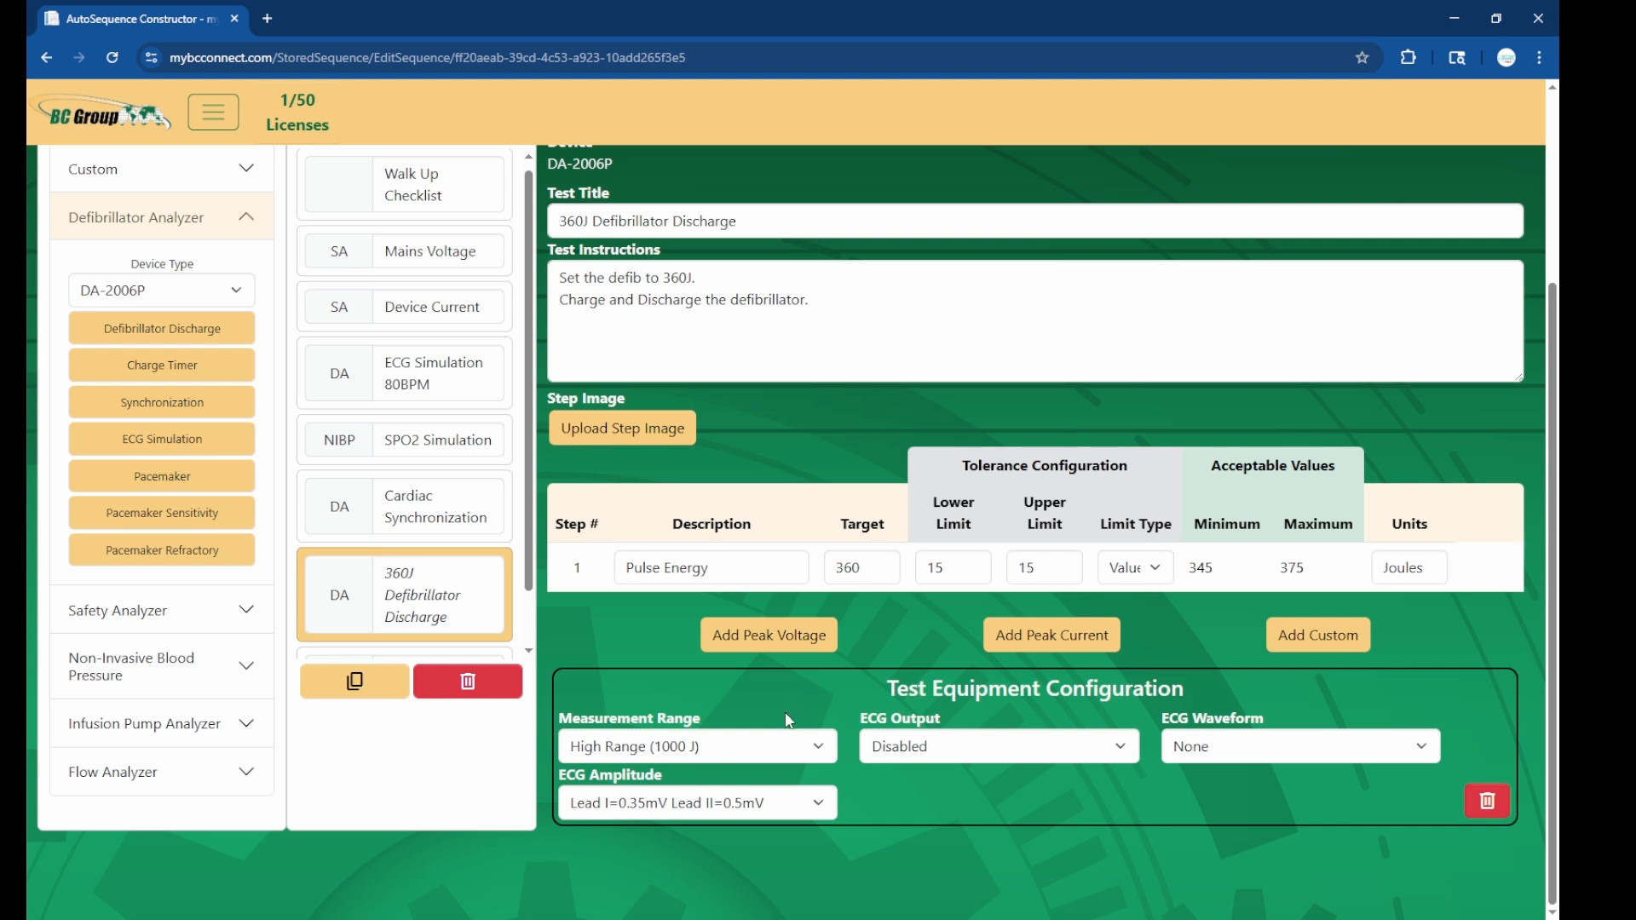
pyautogui.click(695, 748)
pyautogui.click(694, 748)
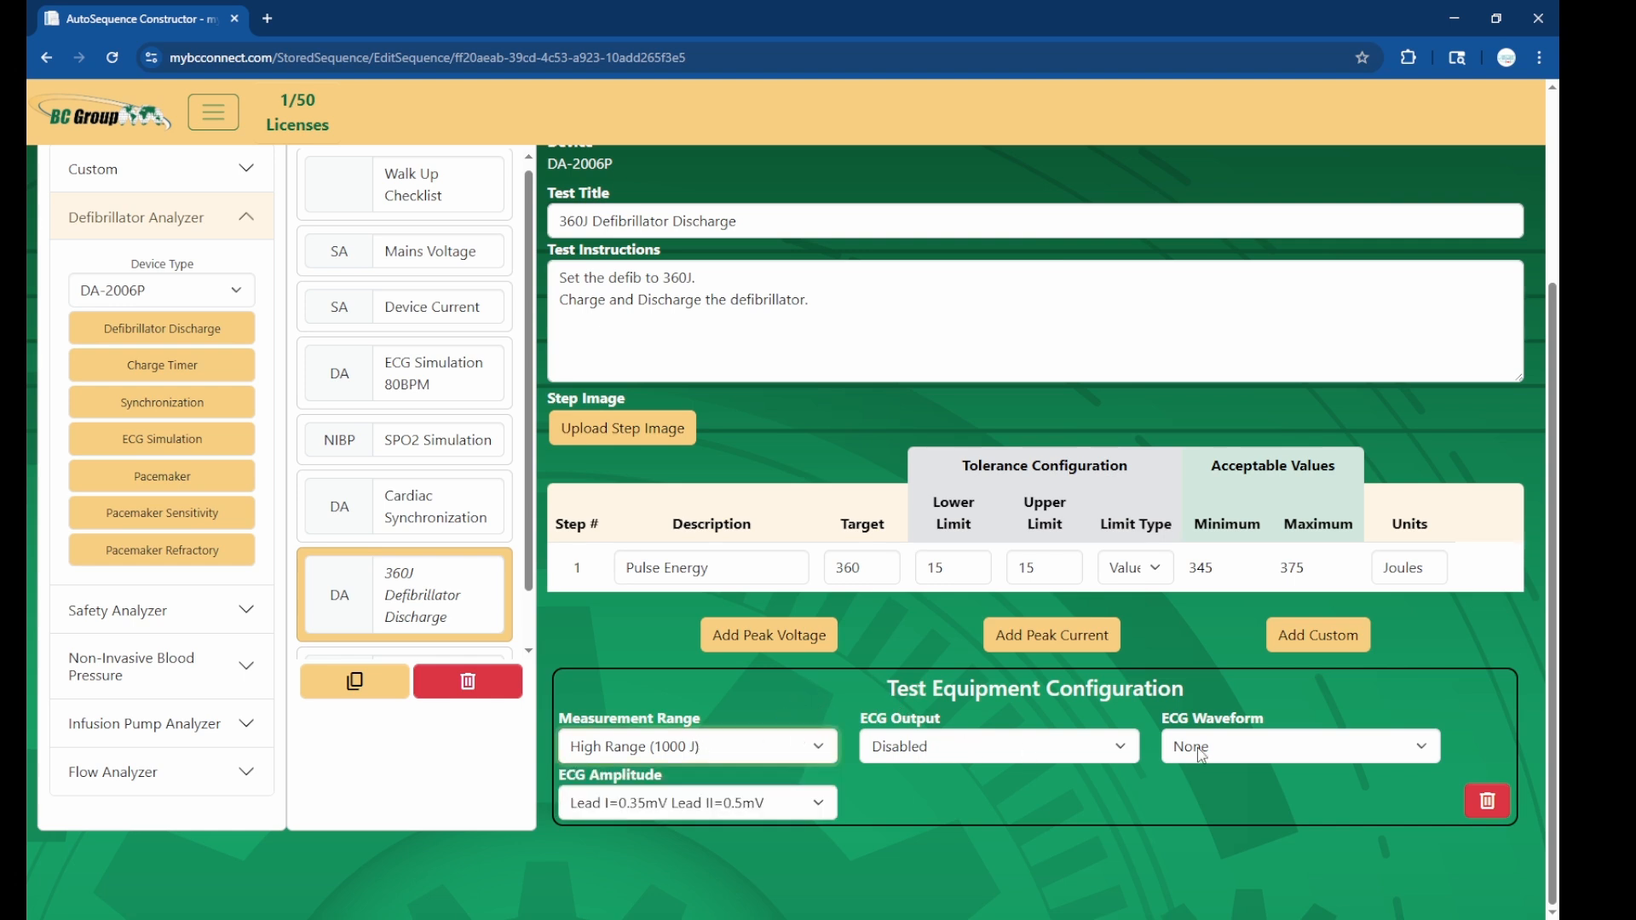
pyautogui.click(754, 802)
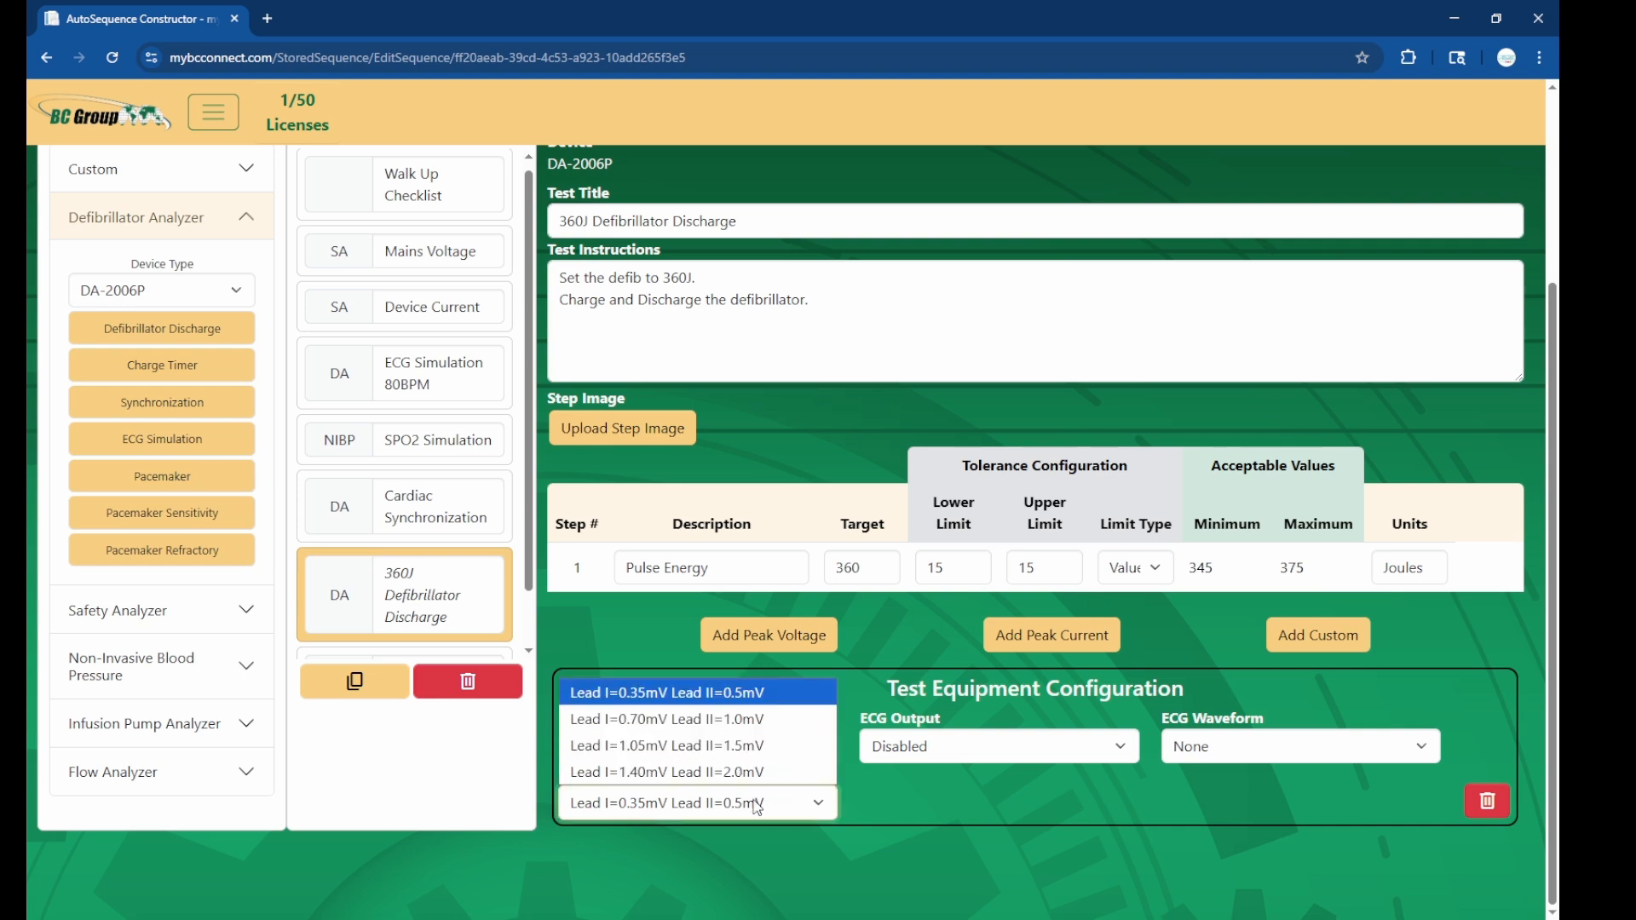
pyautogui.click(748, 738)
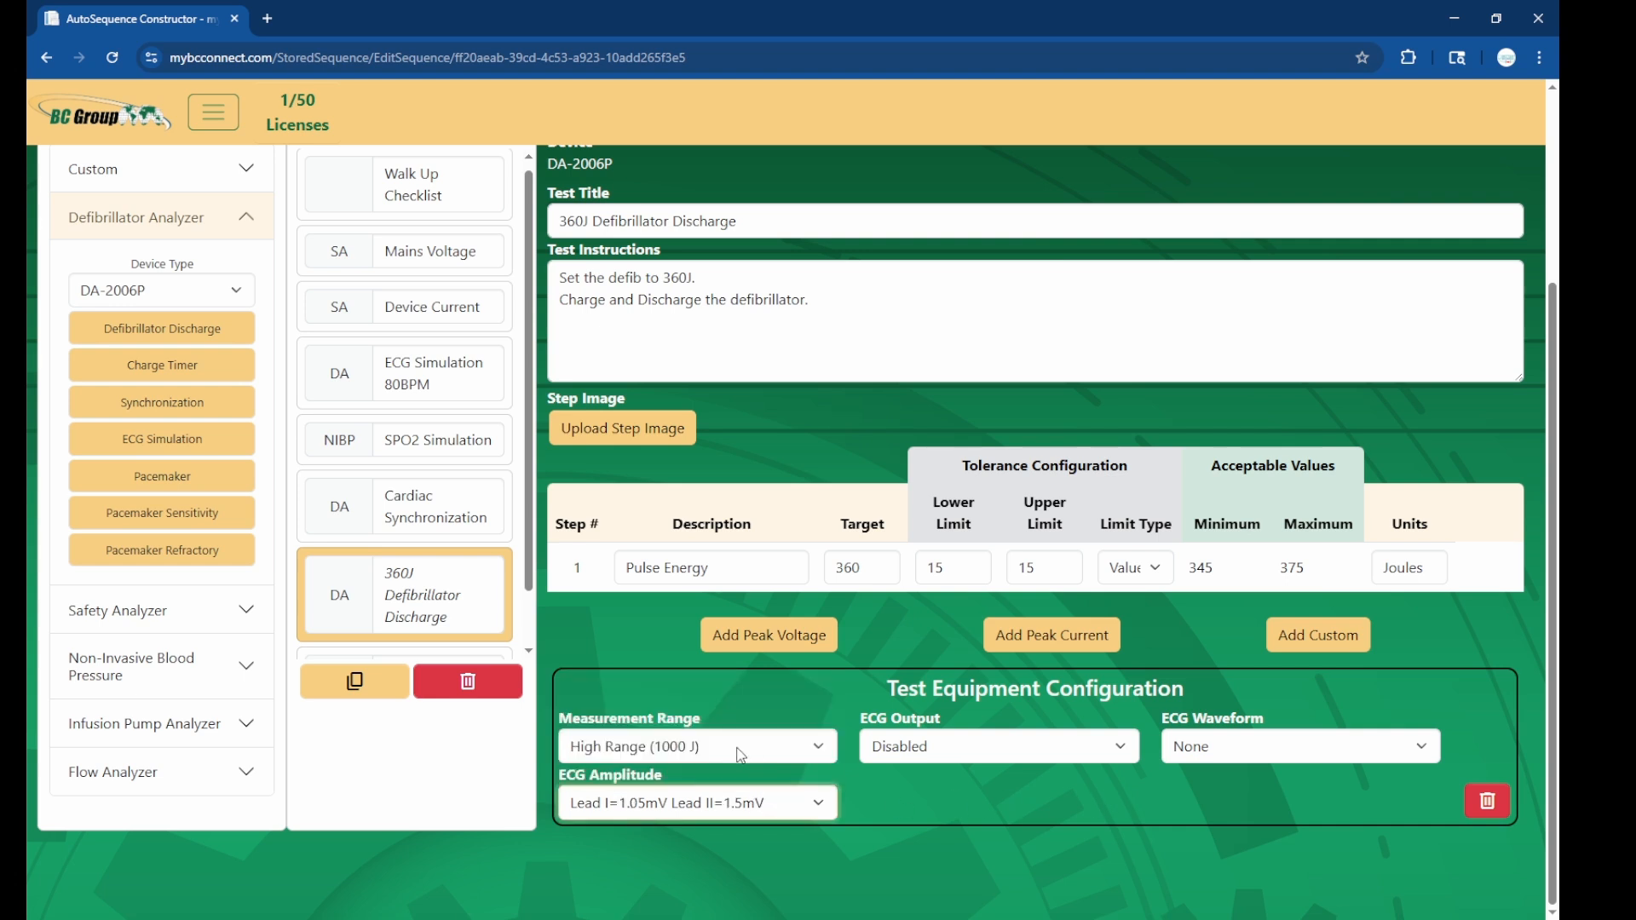
# Review the Pacemaker Test's instructions, step image, Pulse Rate and Pulse Amplitude tolerances, and test equipment configuration
pyautogui.scroll(-1, 436, 607)
pyautogui.click(436, 610)
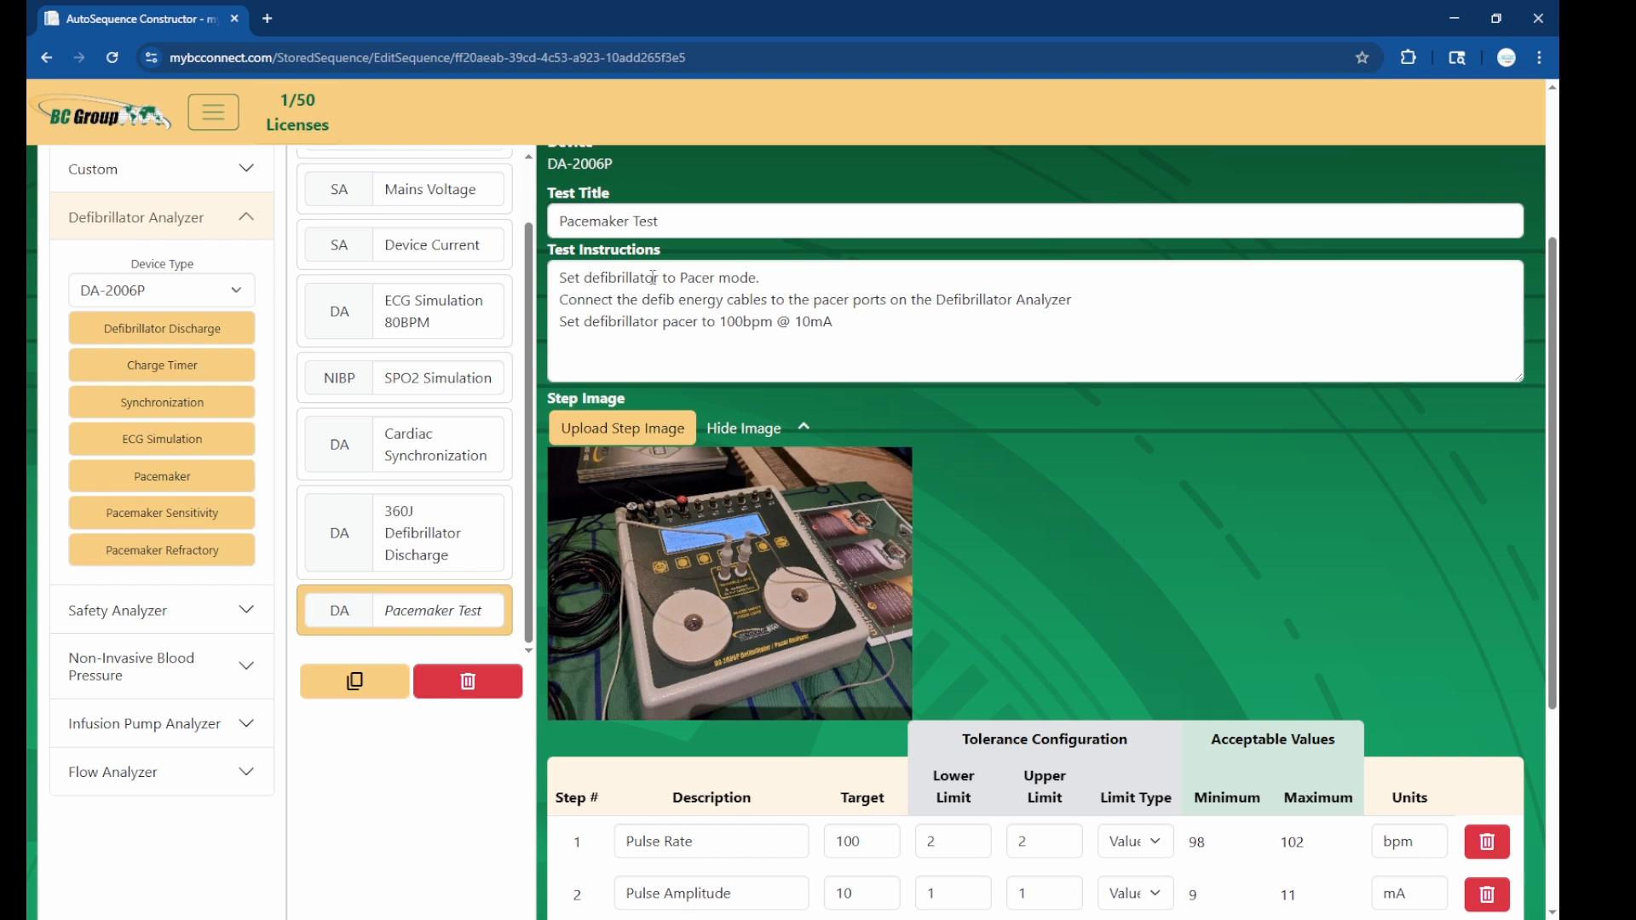
pyautogui.click(754, 282)
pyautogui.write('.')
pyautogui.scroll(-3, 948, 355)
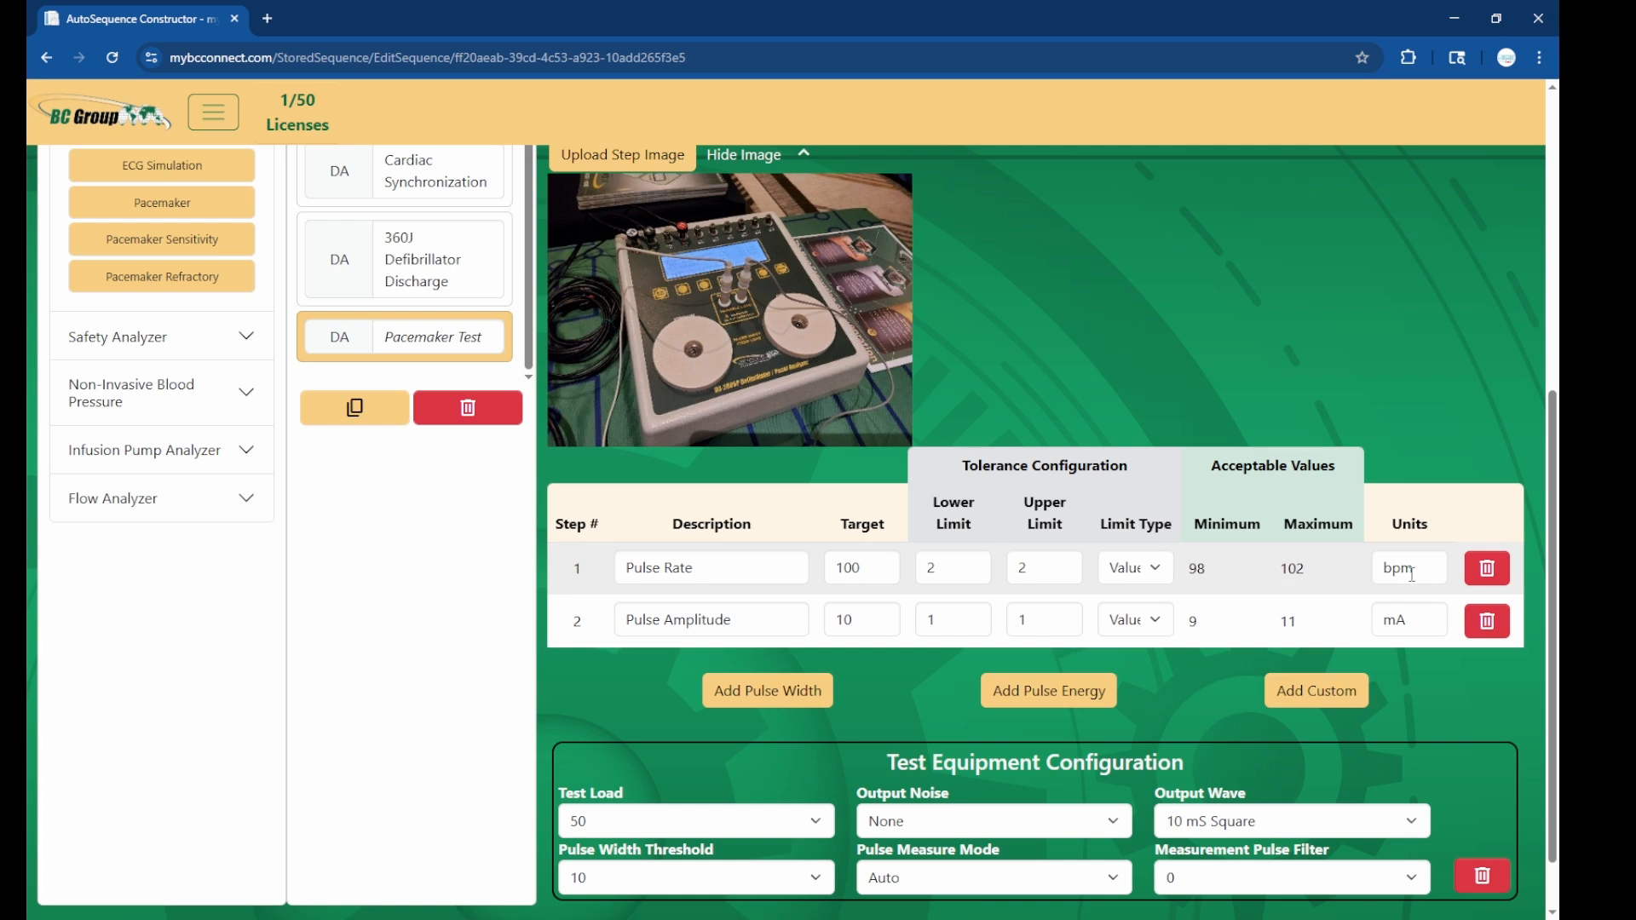
pyautogui.tripleClick(650, 621)
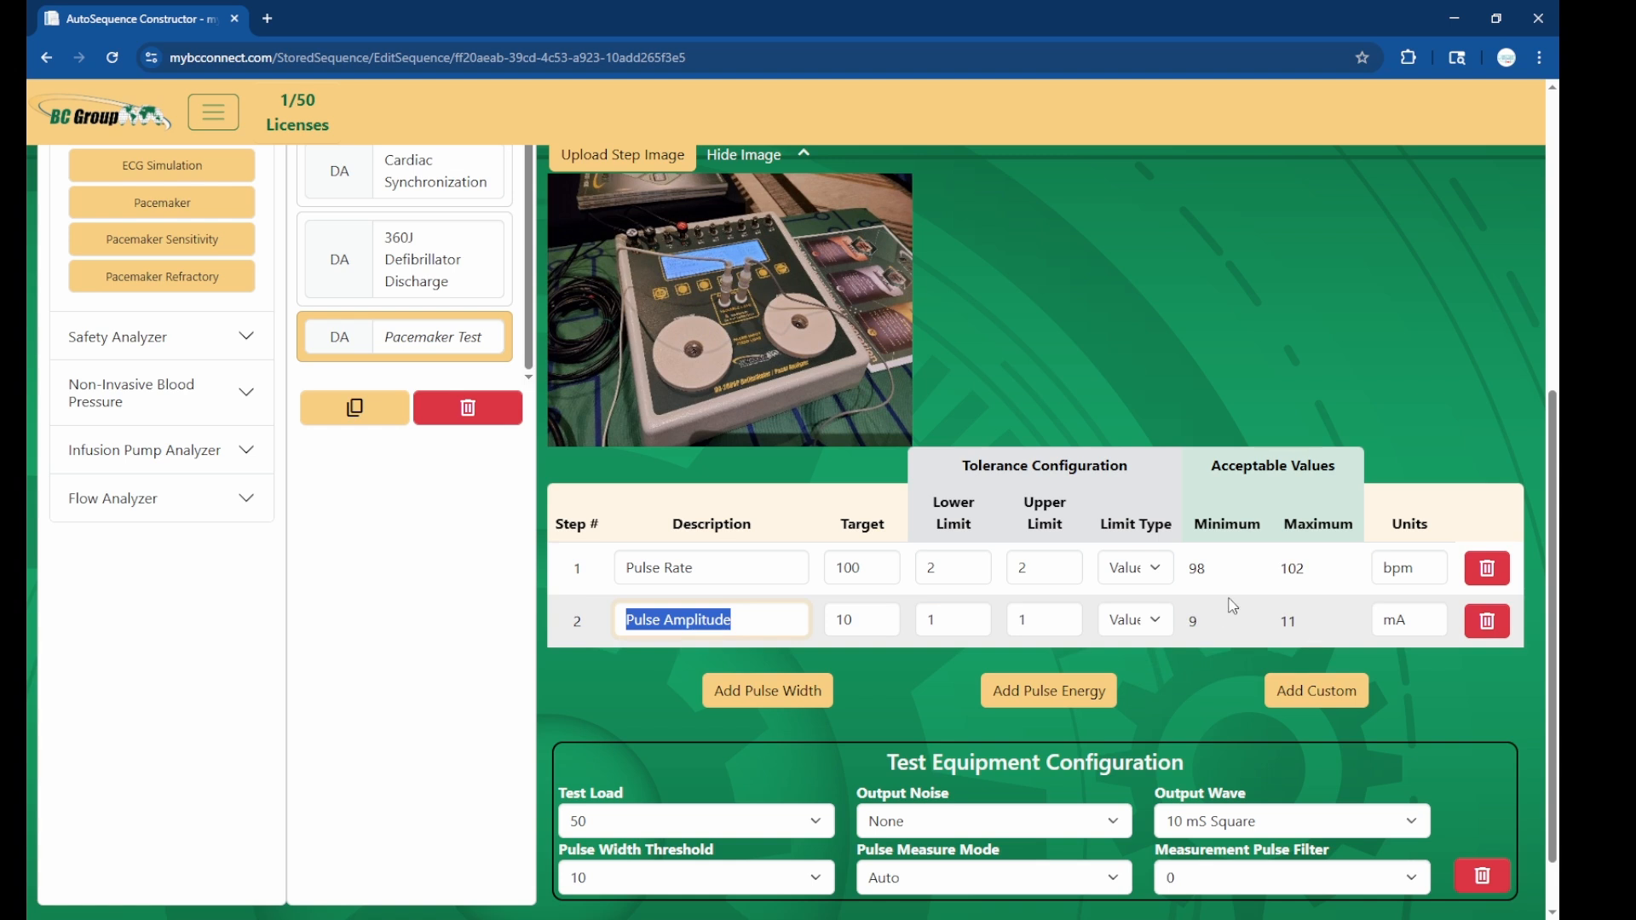
pyautogui.scroll(-1, 1198, 672)
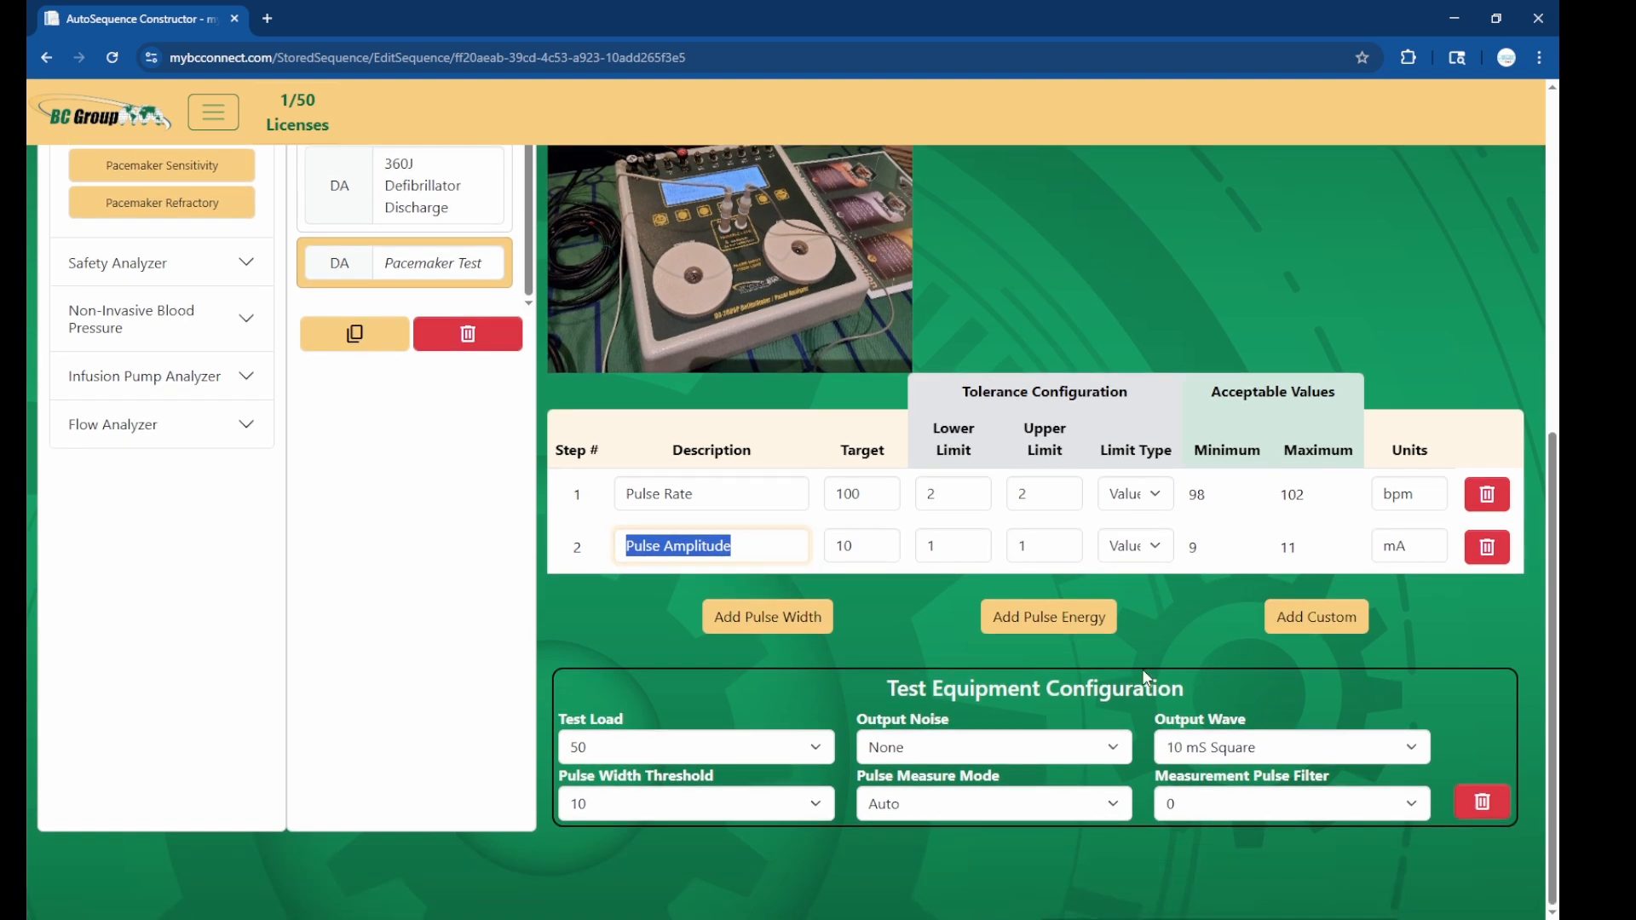
# Leave the defibrillator demo autosequence and return to the site's home page
pyautogui.scroll(10, 1147, 678)
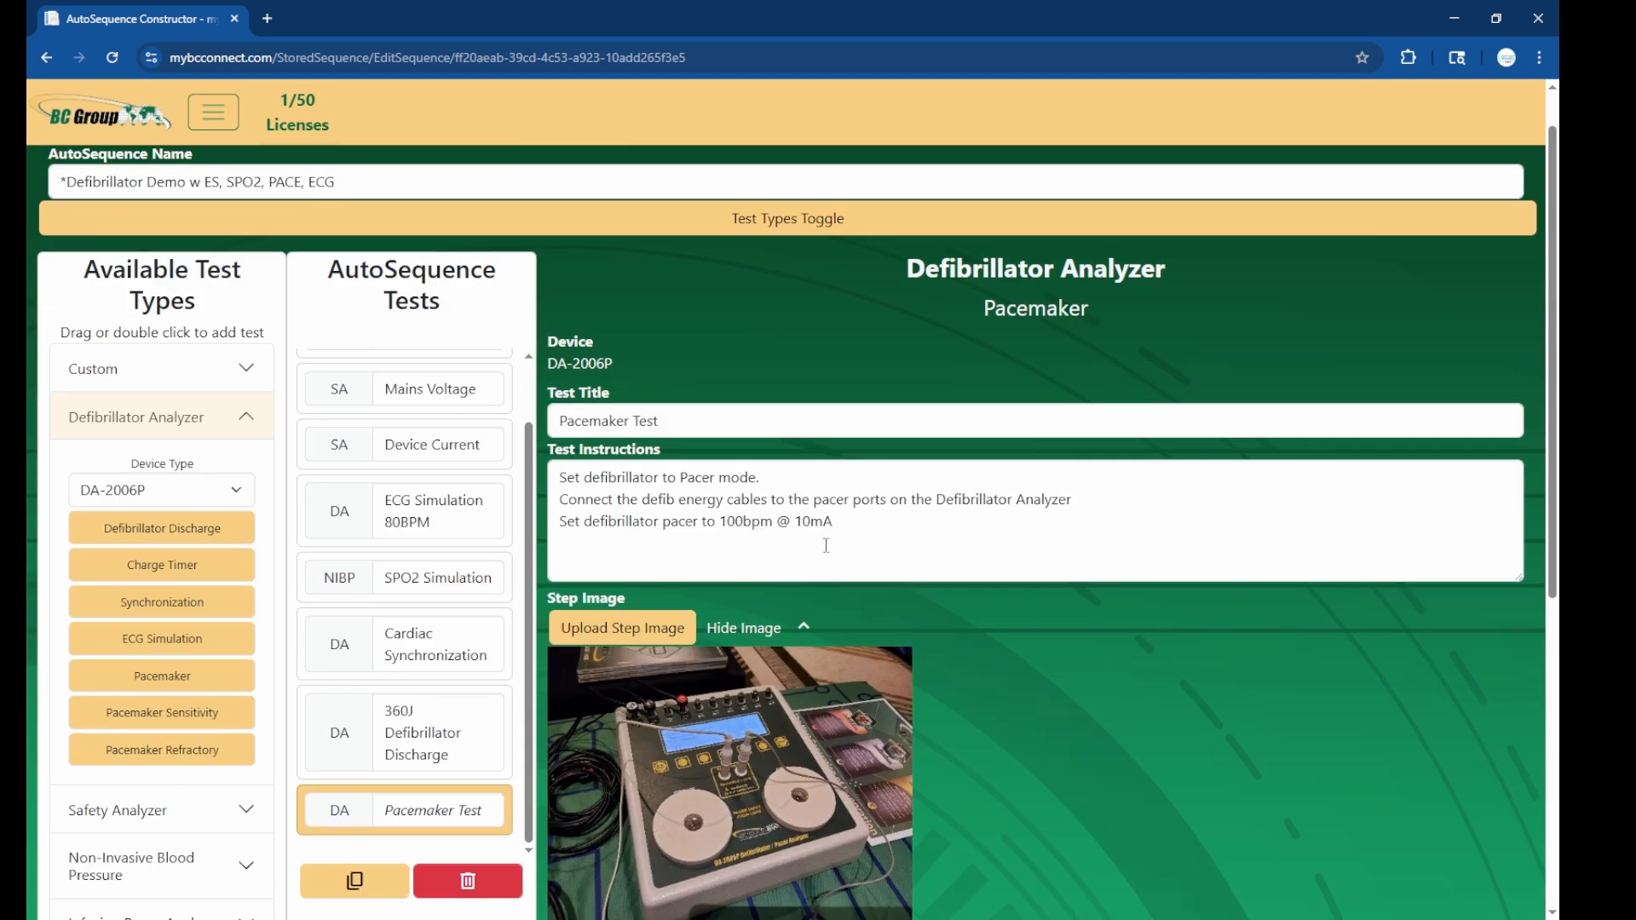
pyautogui.click(115, 126)
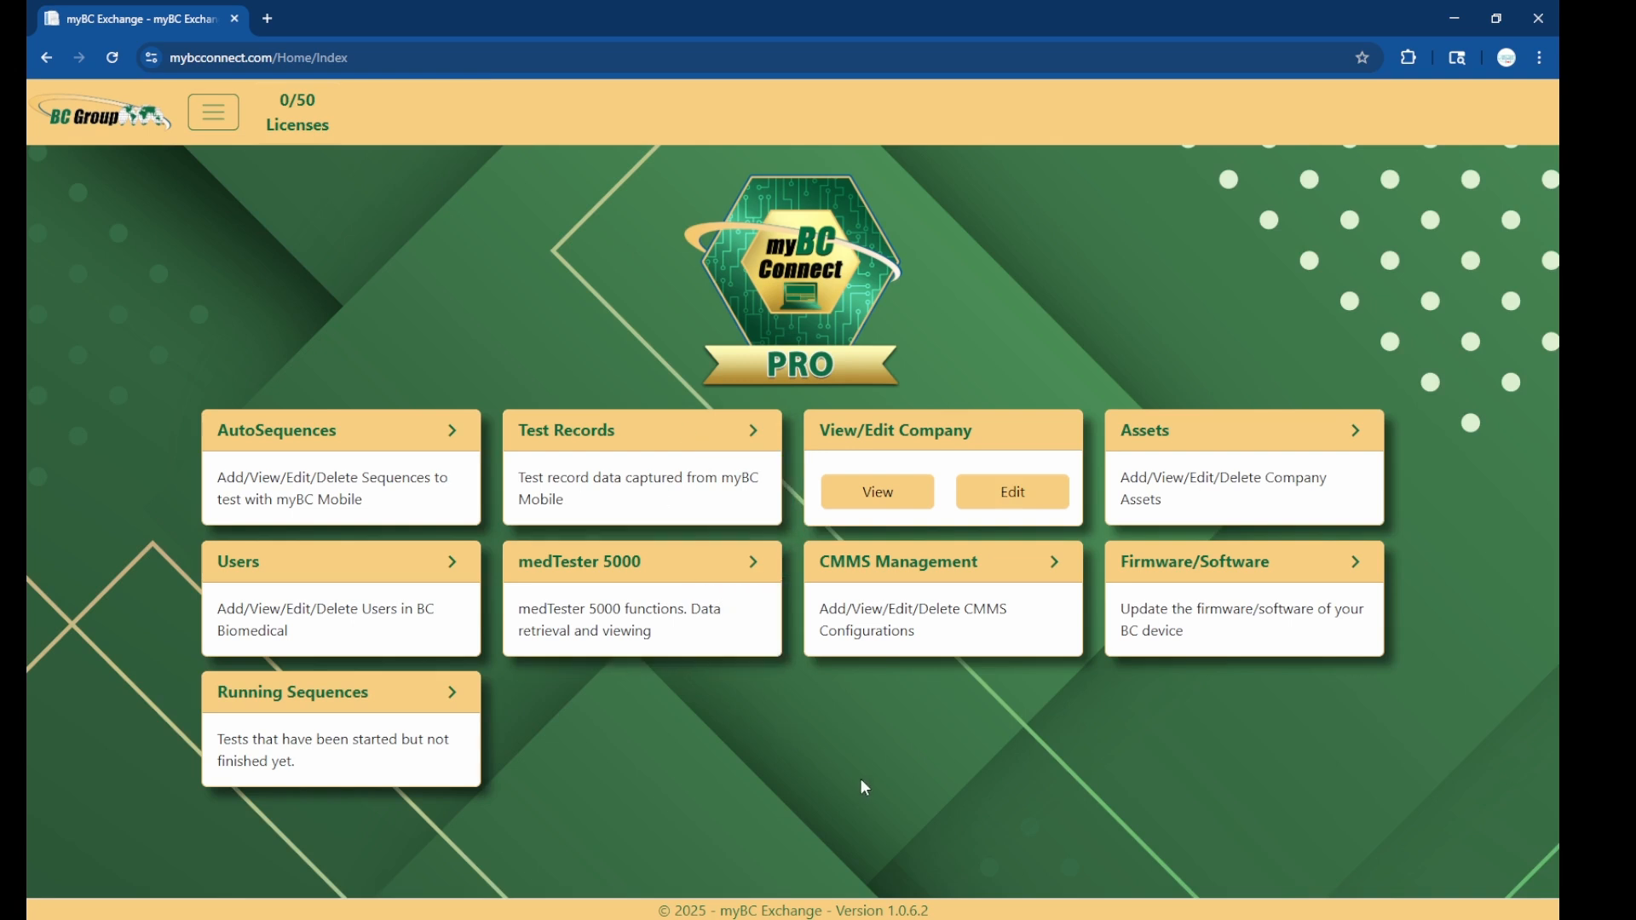